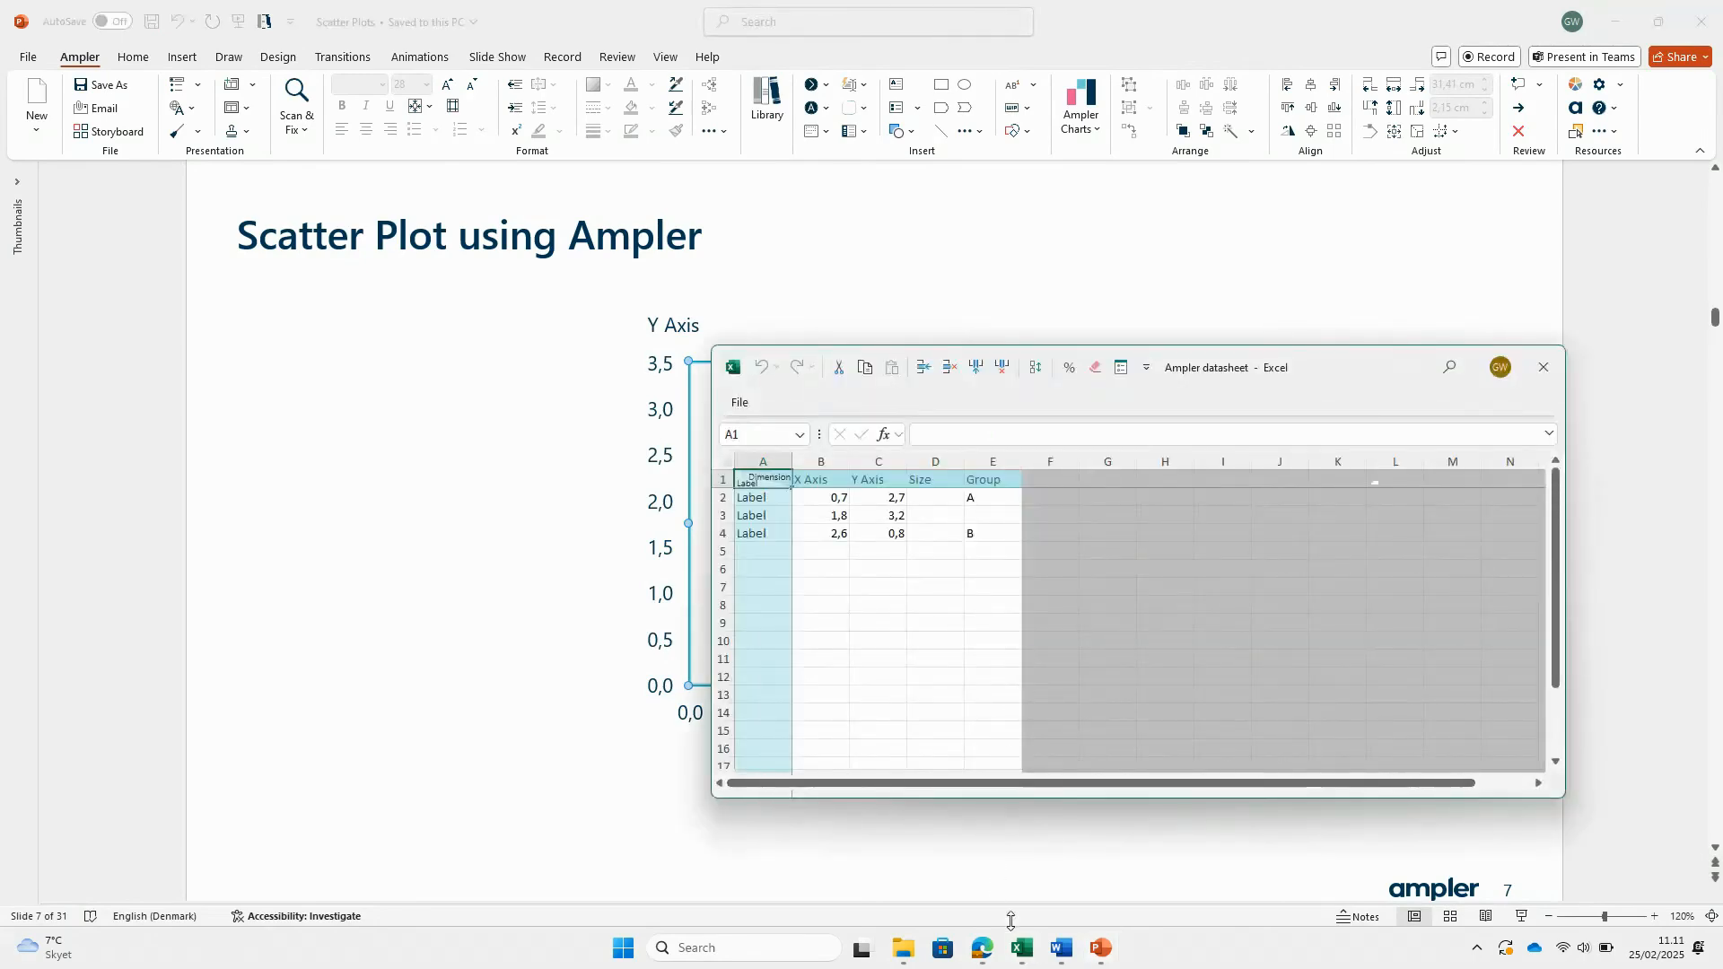
- Switch to the Excel workbook and copy the country, median income and life expectancy data in B3:D58
click(1021, 949)
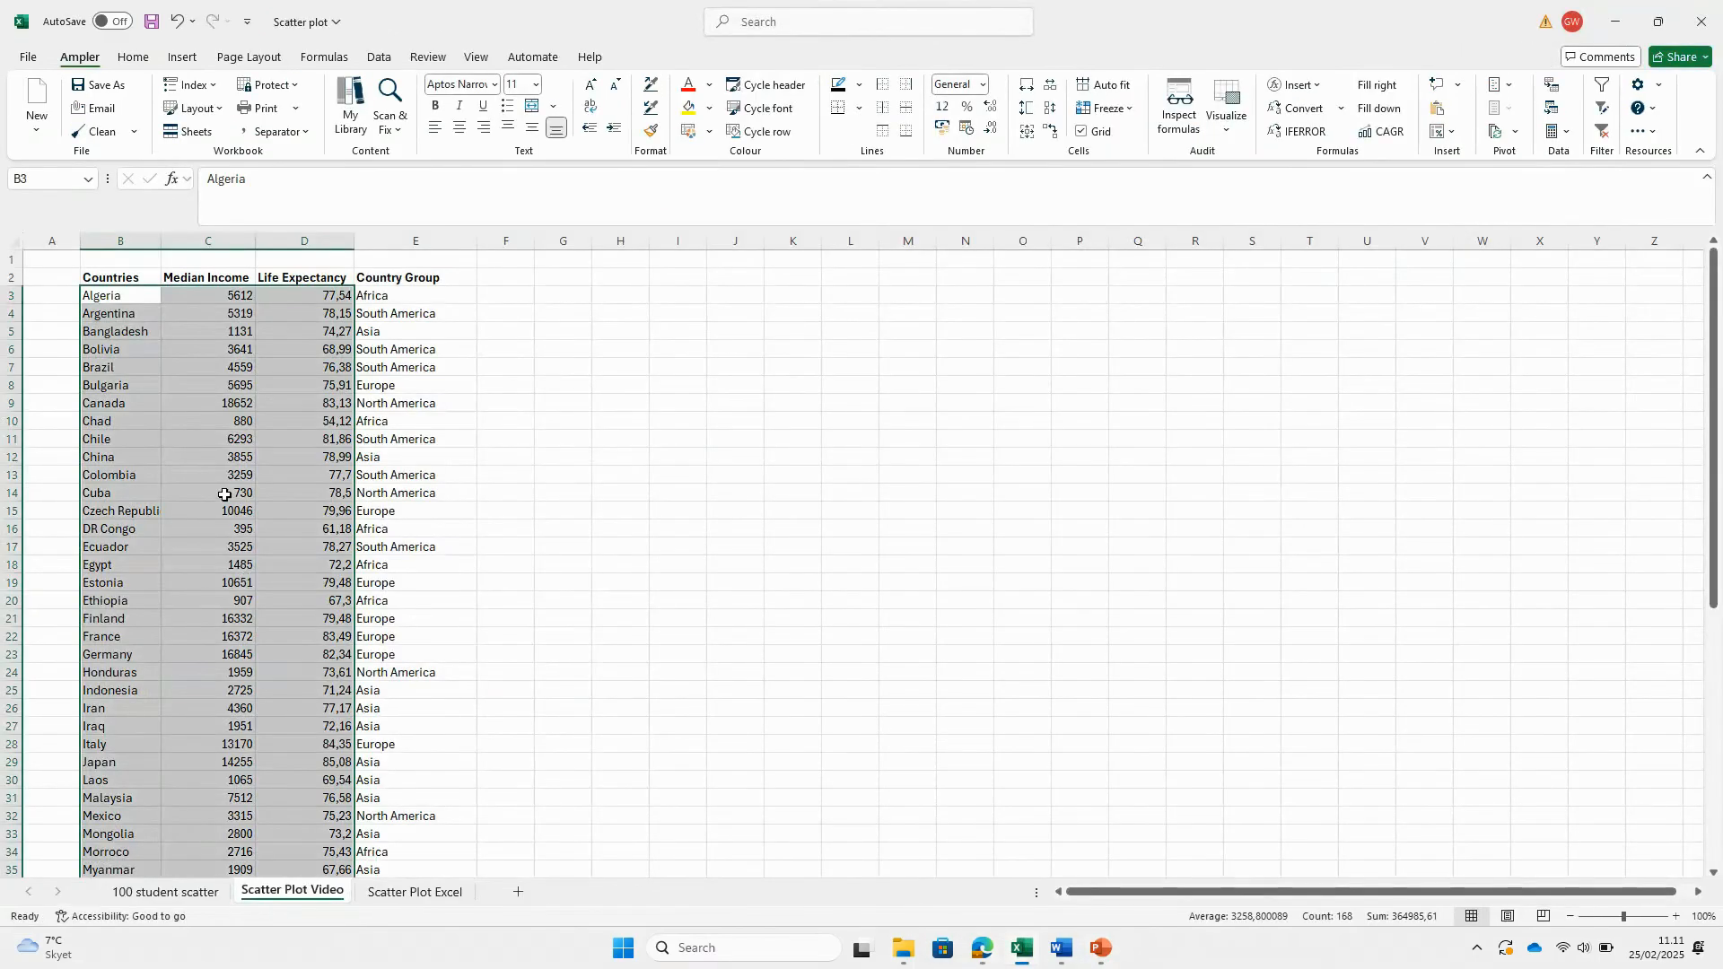
right_click(223, 496)
click(296, 402)
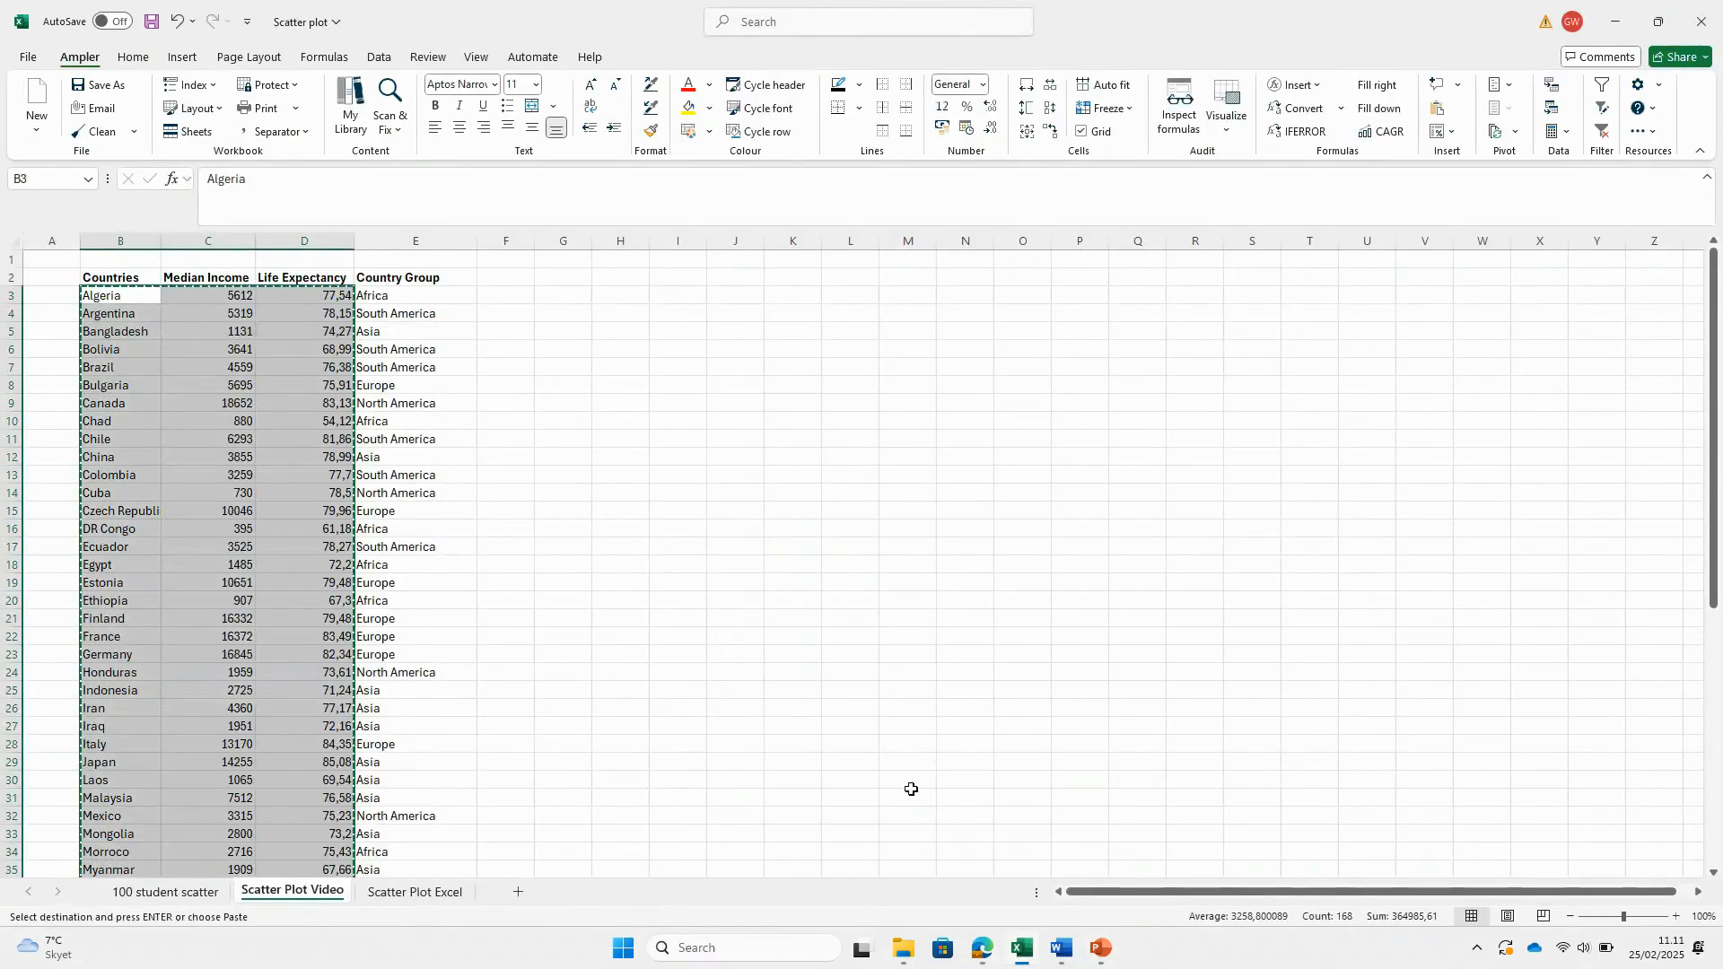
- Return to PowerPoint and paste the copied data over the sample rows in the Ampler datasheet, starting at A2
click(1100, 949)
drag(746, 499, 885, 724)
right_click(829, 666)
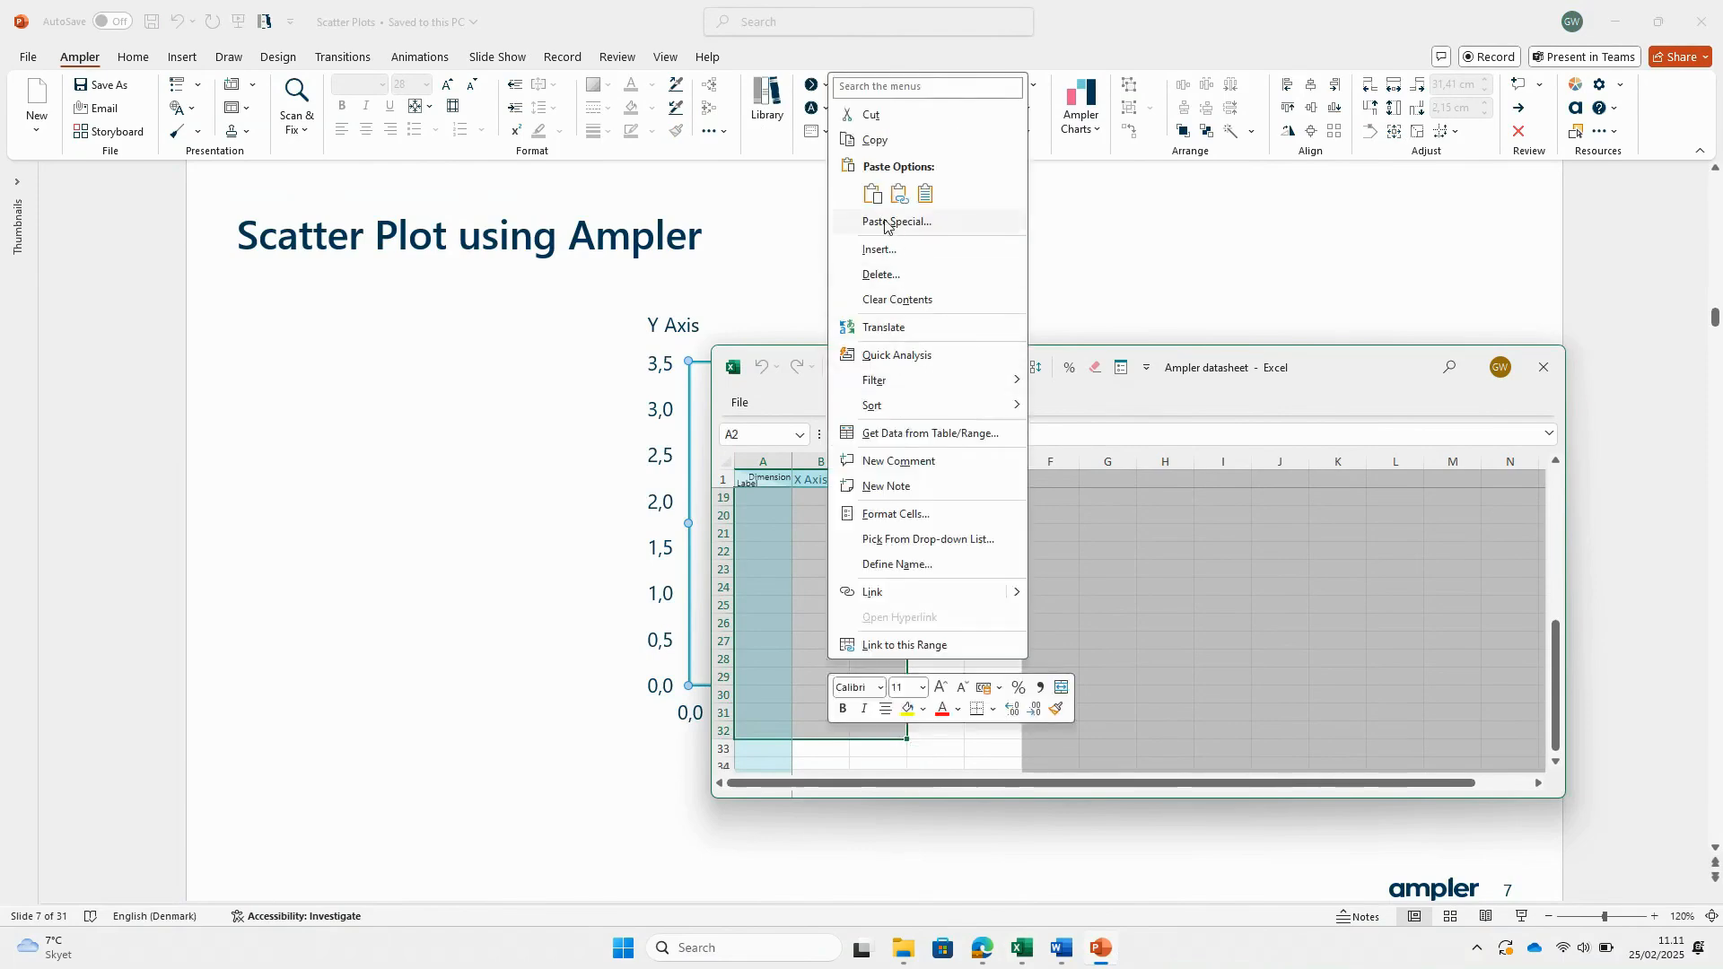
click(877, 209)
scroll(927, 628, down, 10)
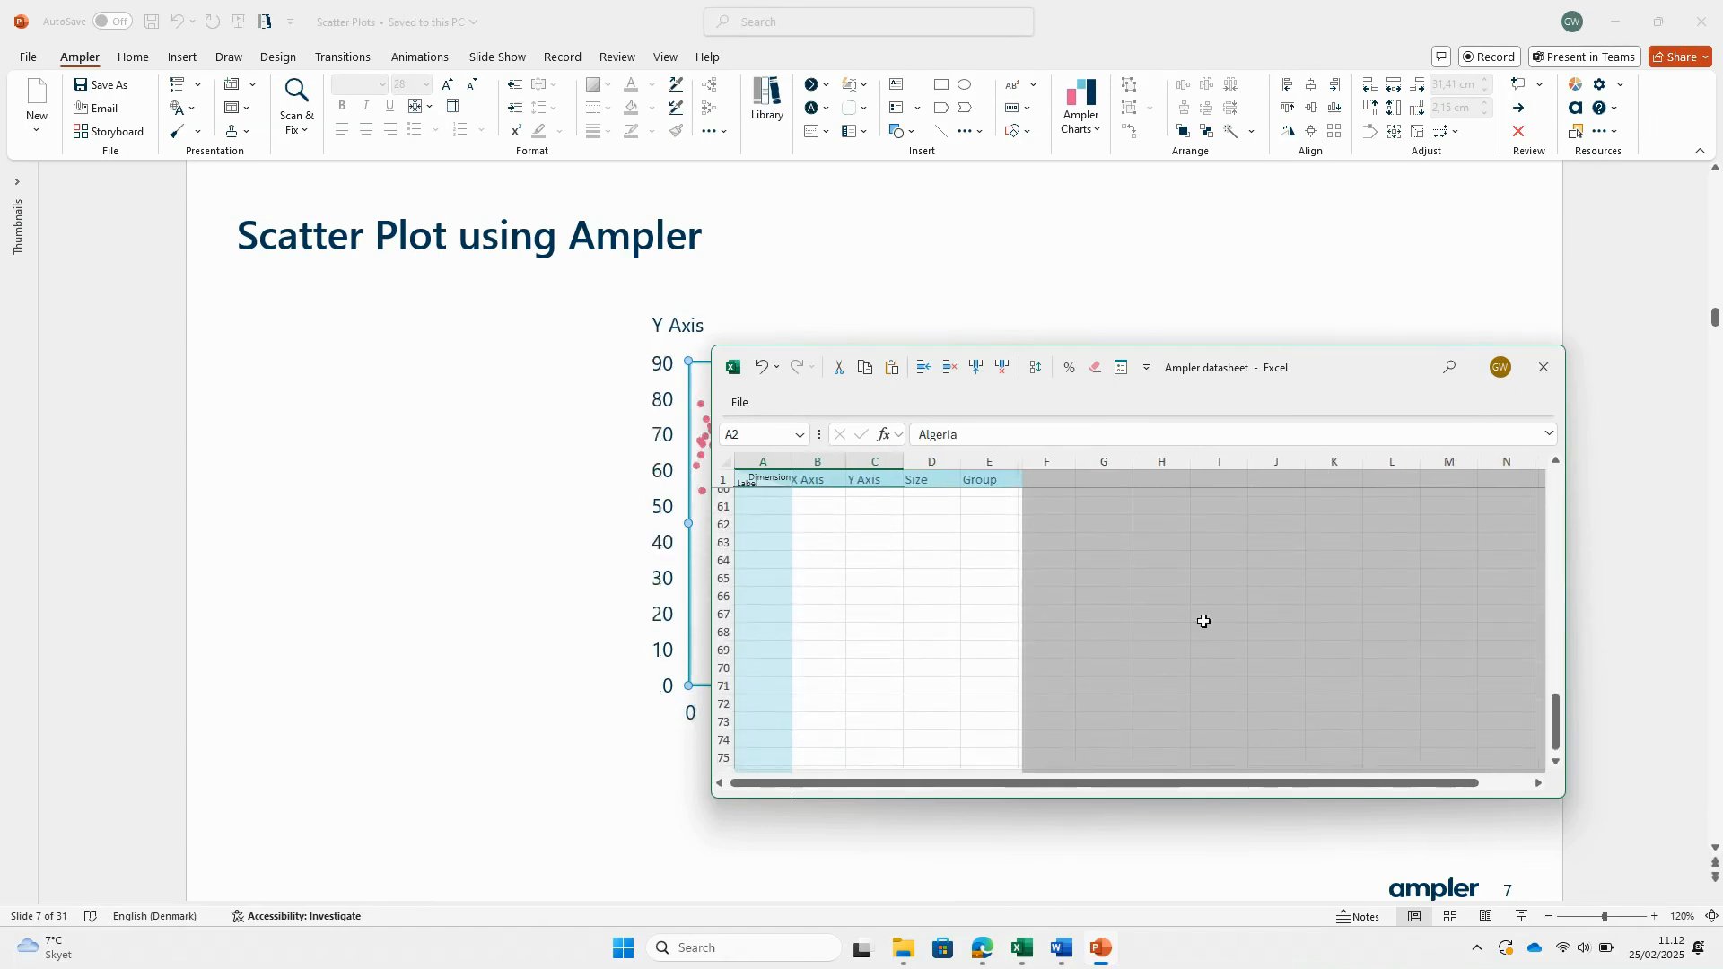
scroll(1167, 628, up, 15)
scroll(1131, 637, up, 7)
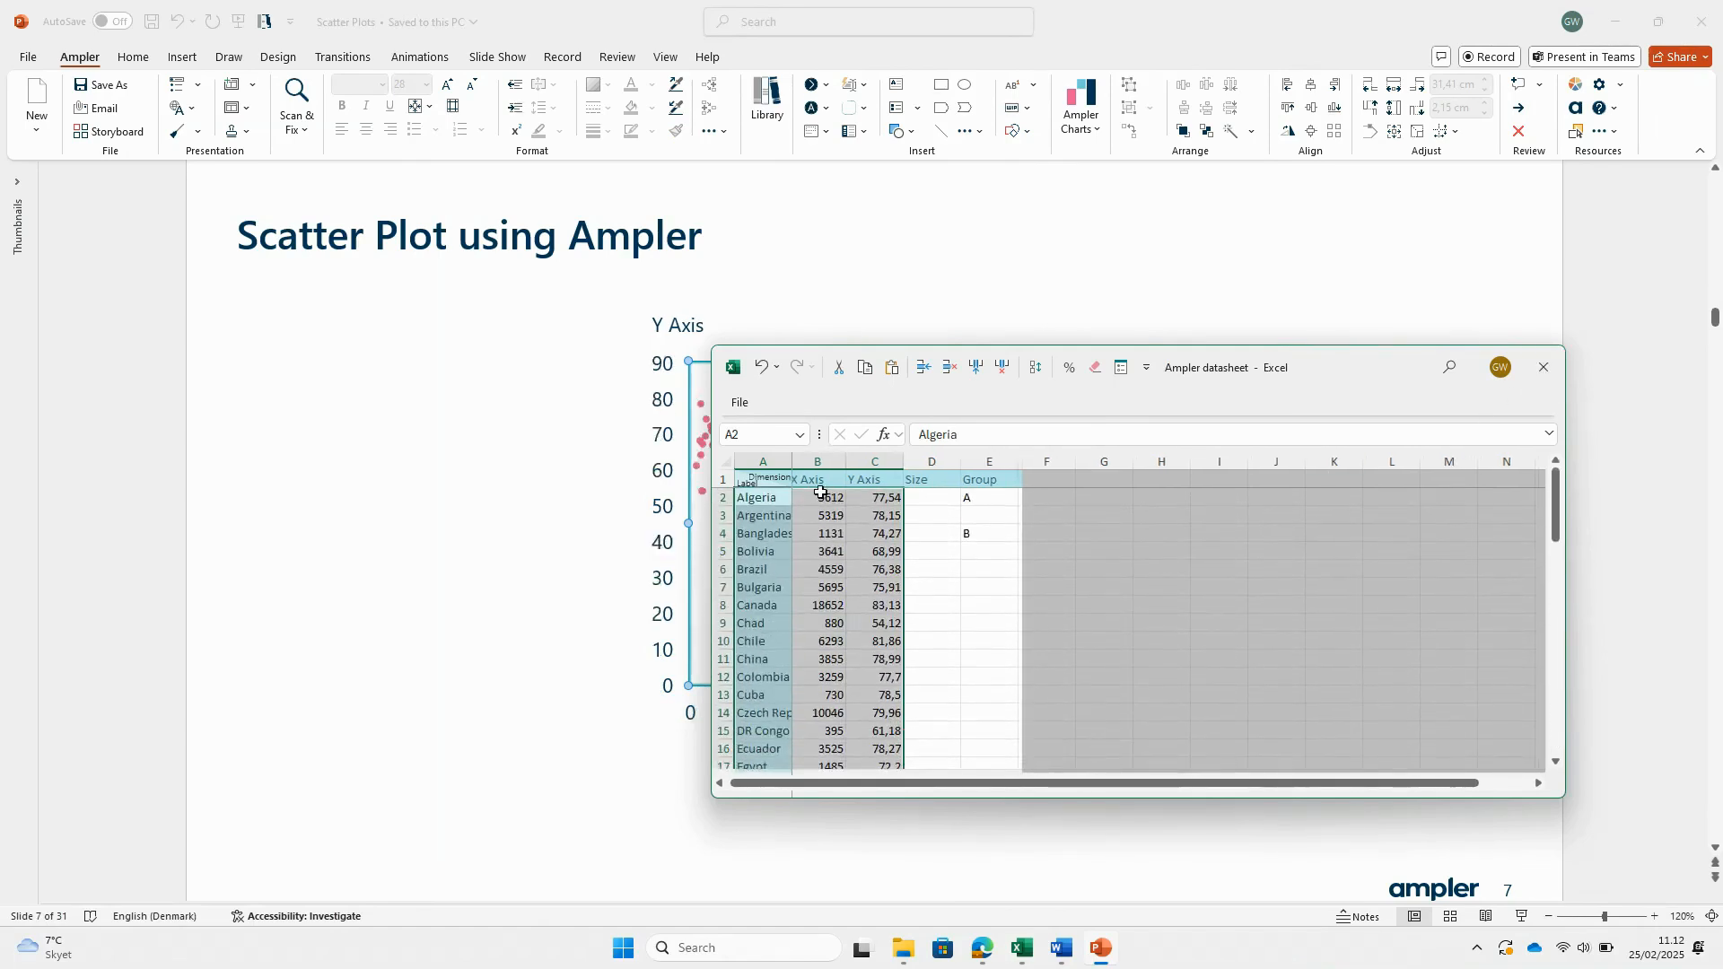
- Change Algeria's X Axis value to 2612 in the datasheet and close the datasheet
click(824, 495)
double_click(826, 497)
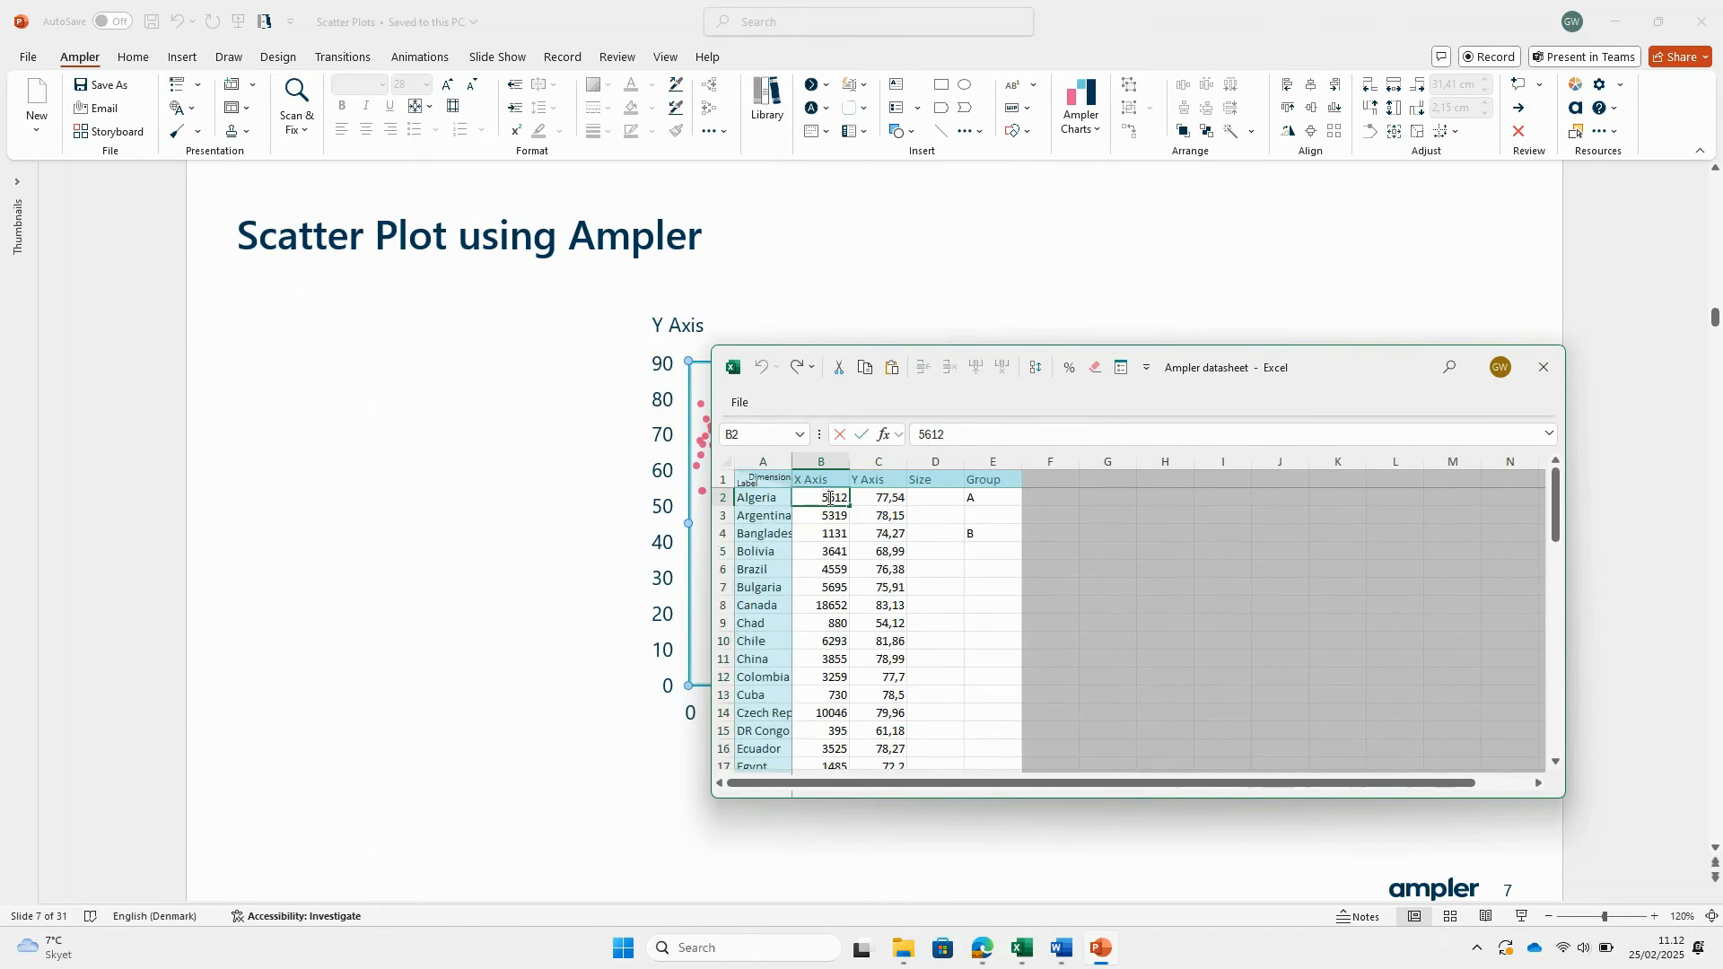
key(Return)
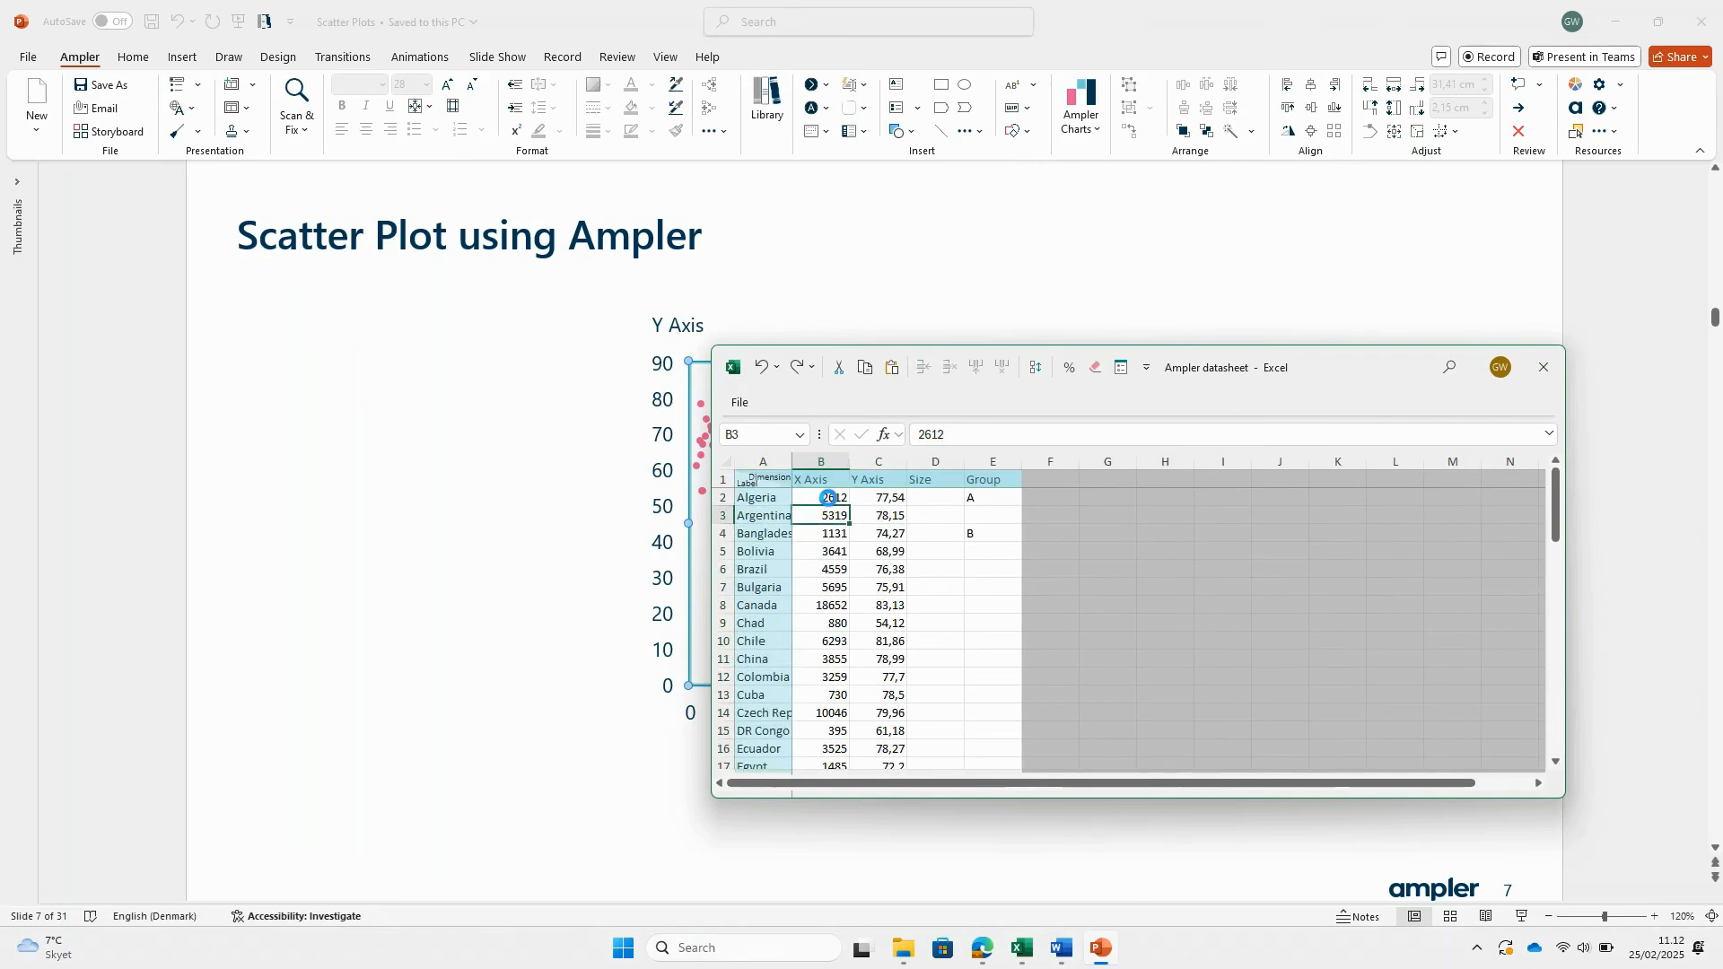
click(1545, 363)
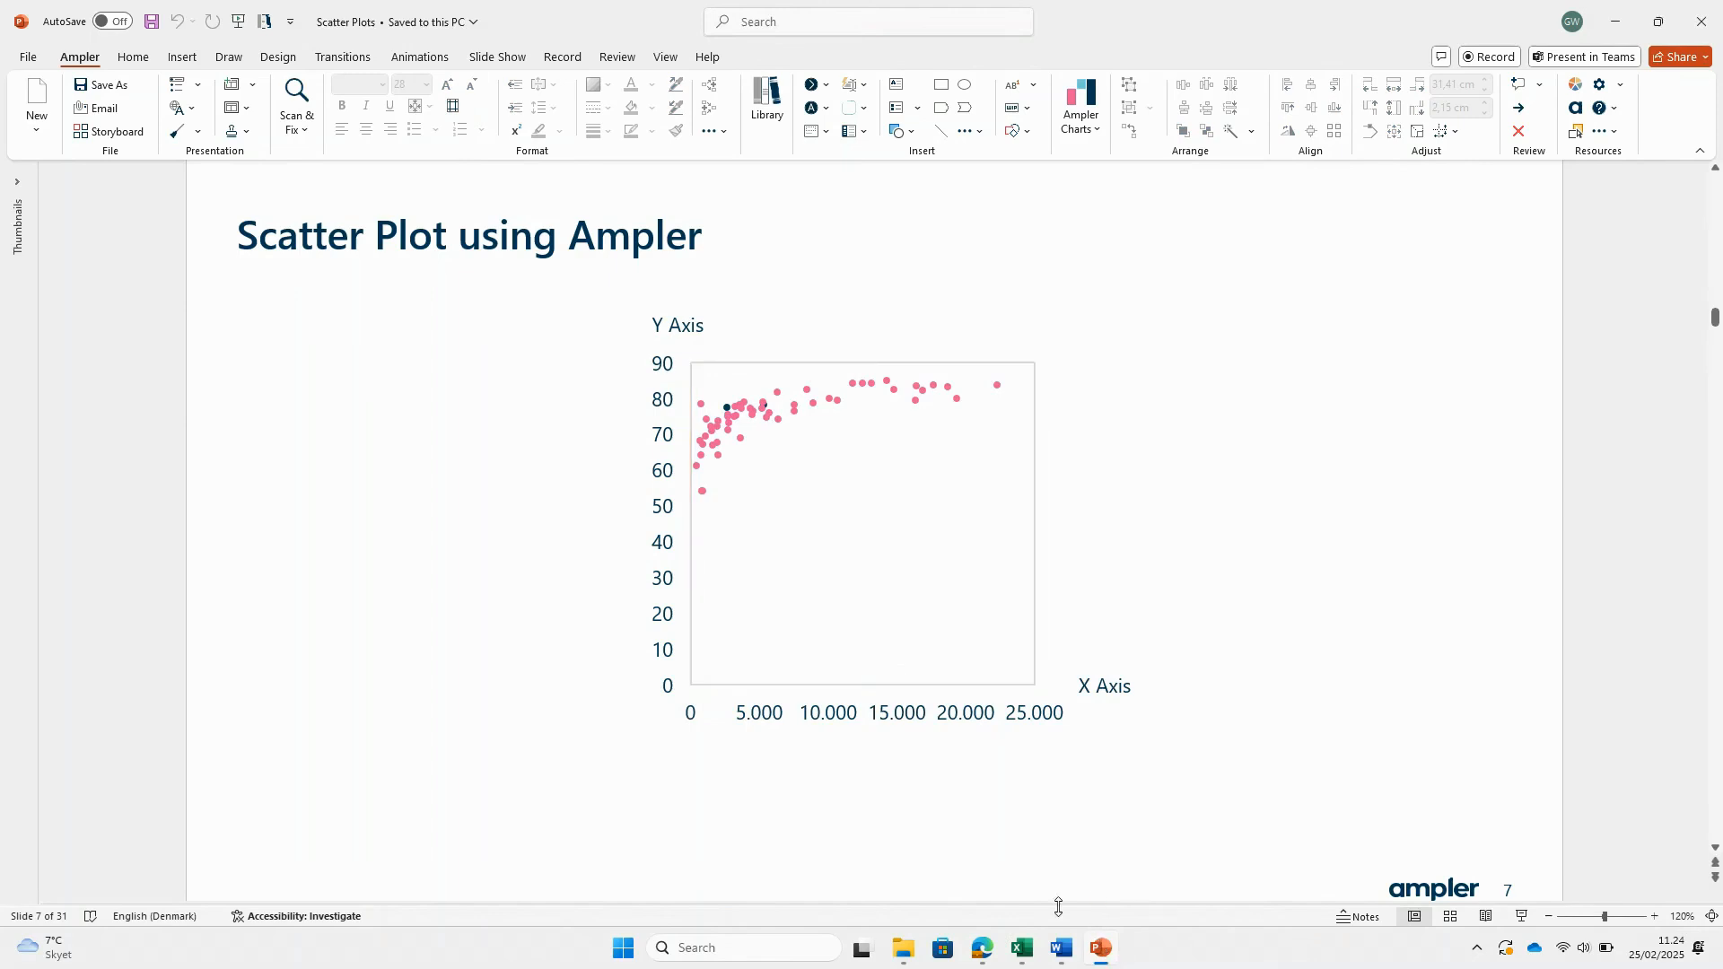
- Switch to the Excel workbook and copy the Median Income and Life Expectancy headers
click(1023, 948)
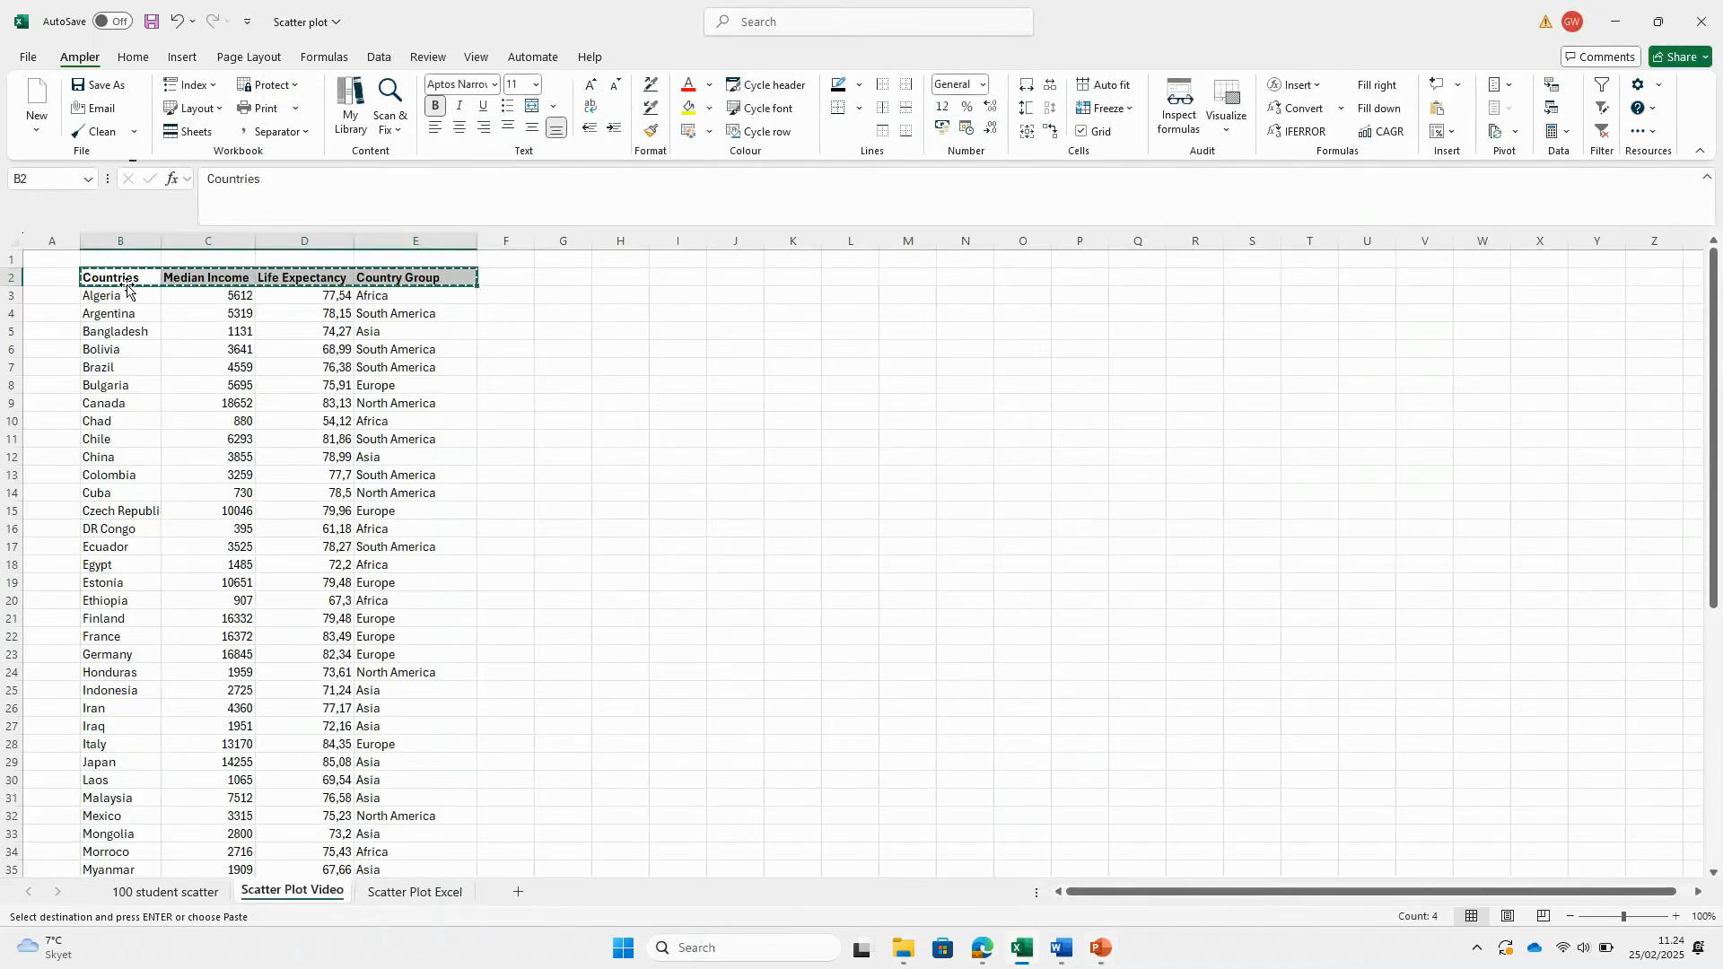
click(224, 307)
drag(231, 278, 290, 279)
right_click(290, 279)
click(363, 332)
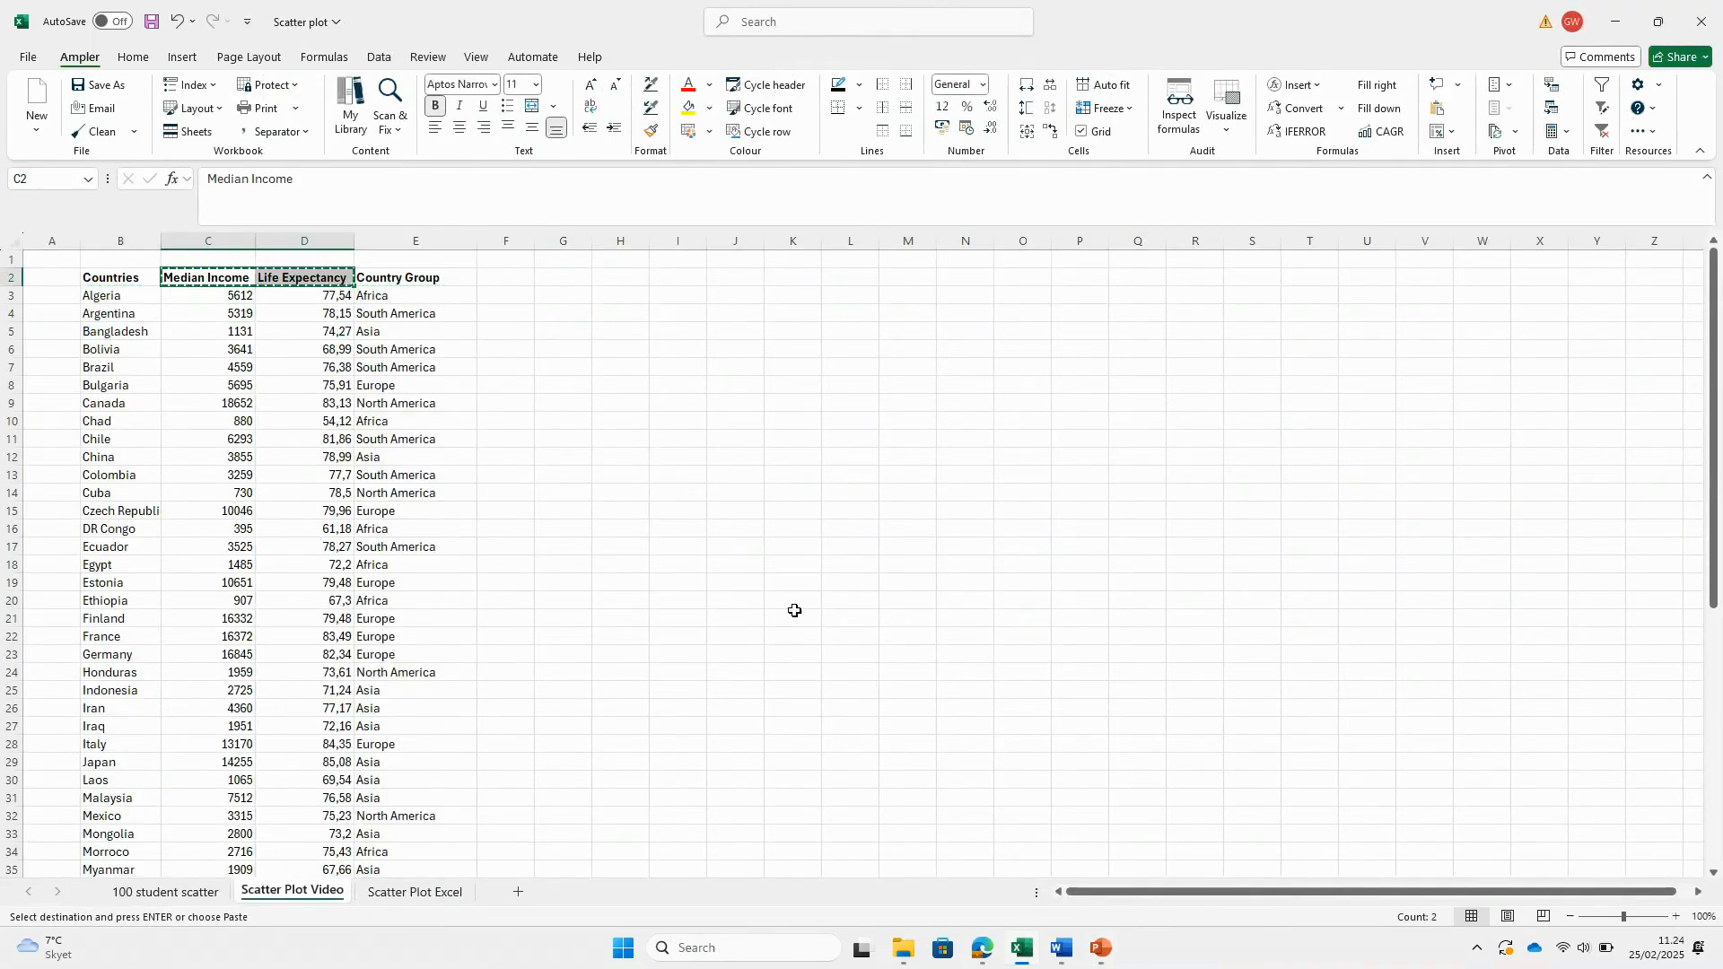
- Back in PowerPoint, open the chart's datasheet and paste the copied headers over X Axis and Y Axis
click(1020, 948)
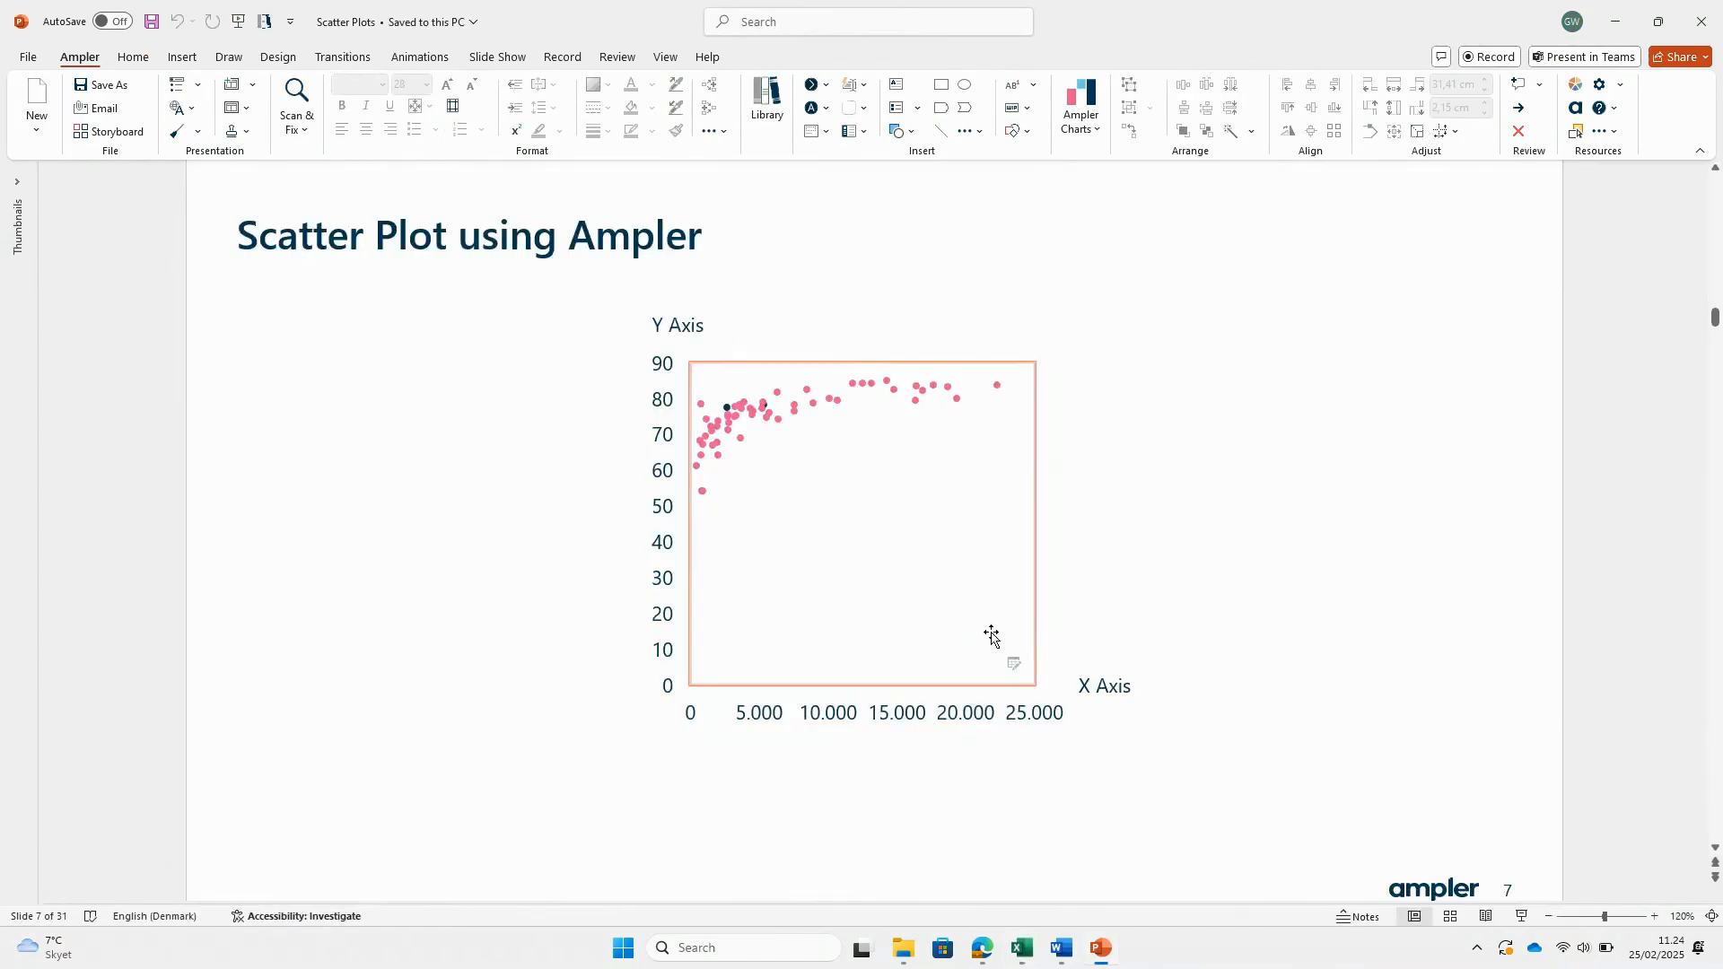
click(1014, 665)
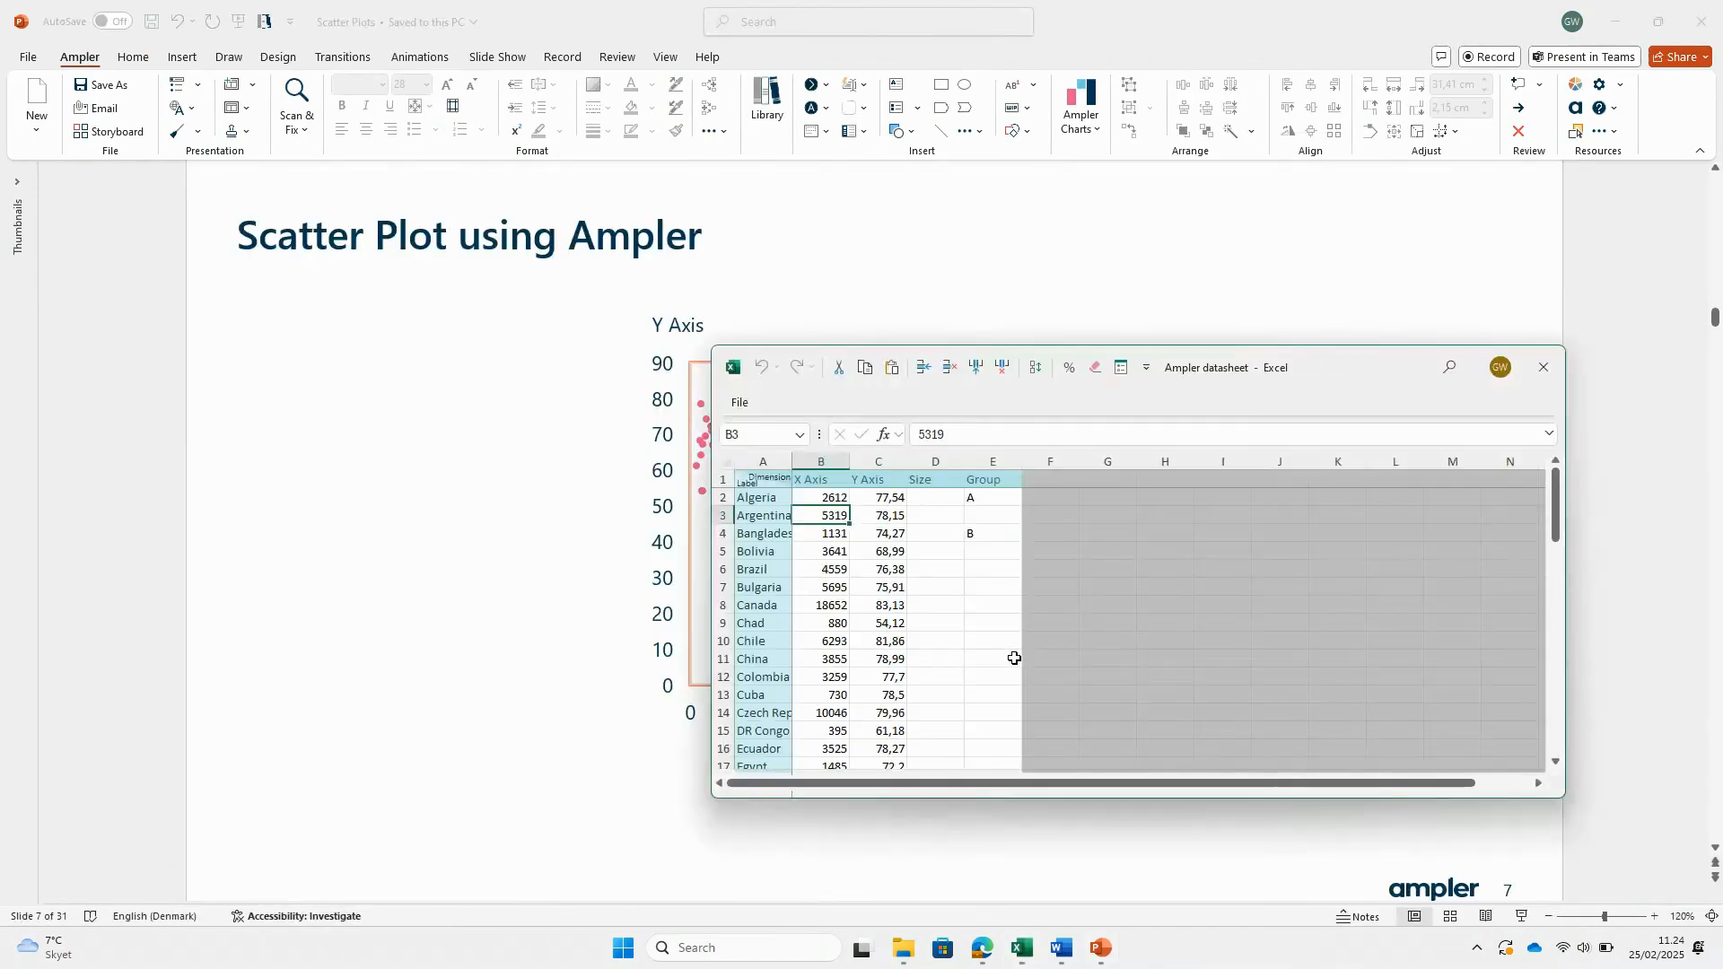
drag(817, 484, 866, 487)
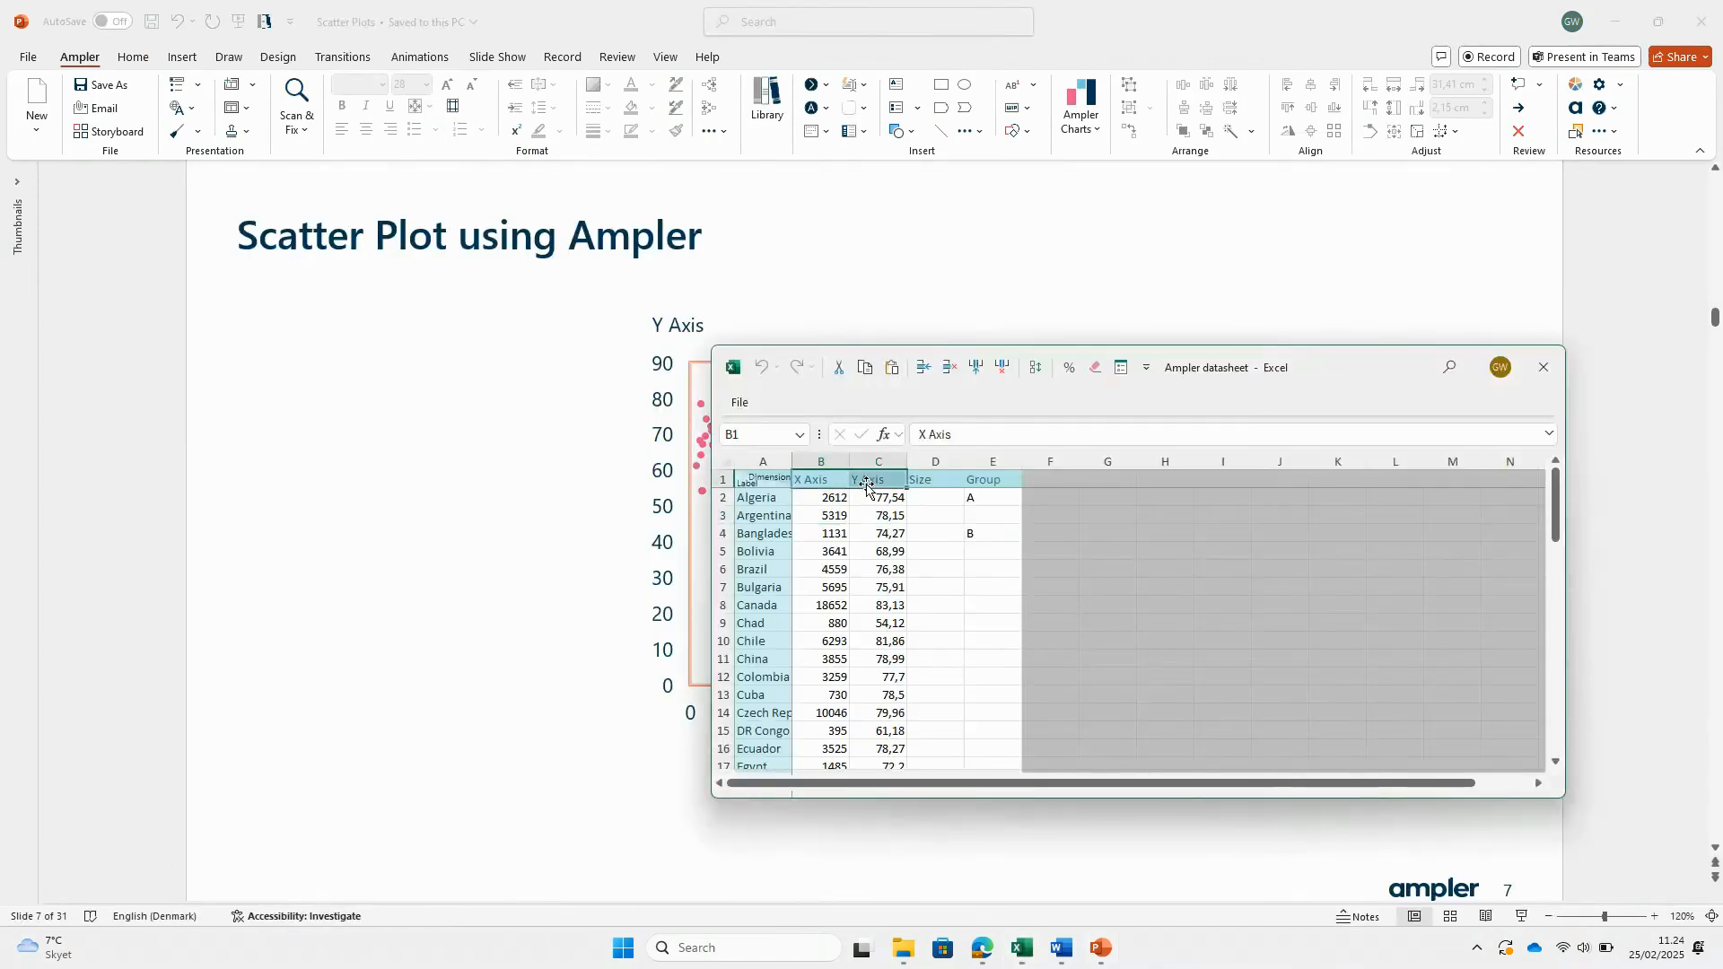
right_click(830, 479)
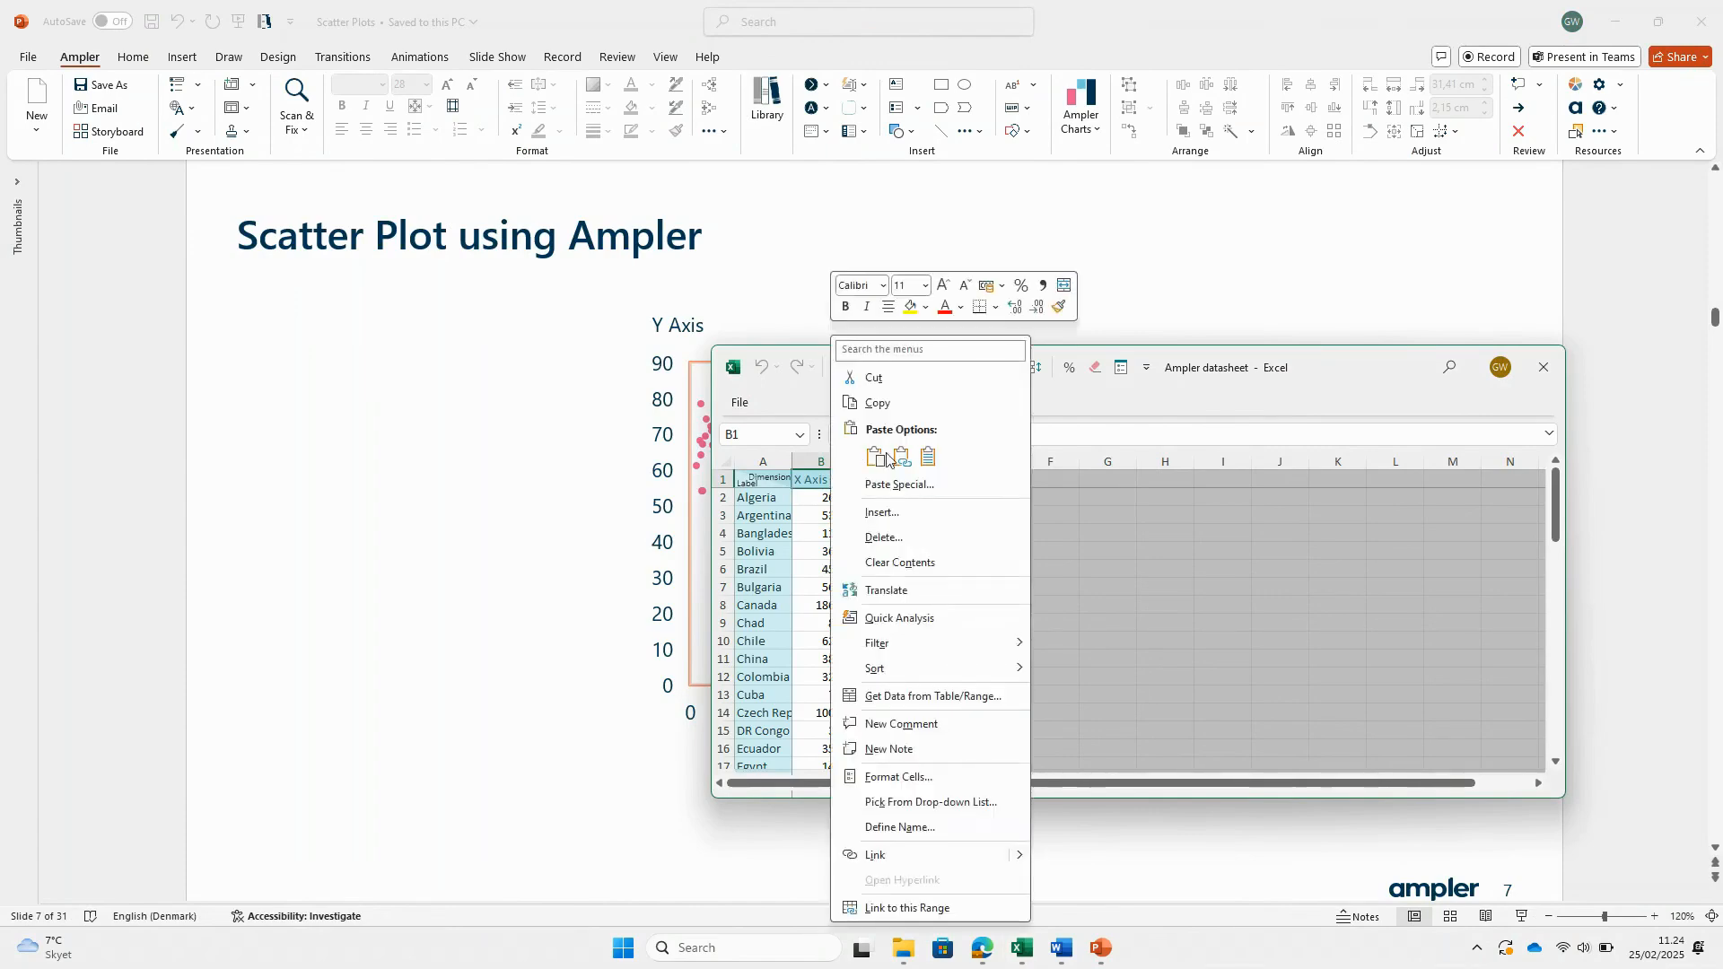
click(877, 462)
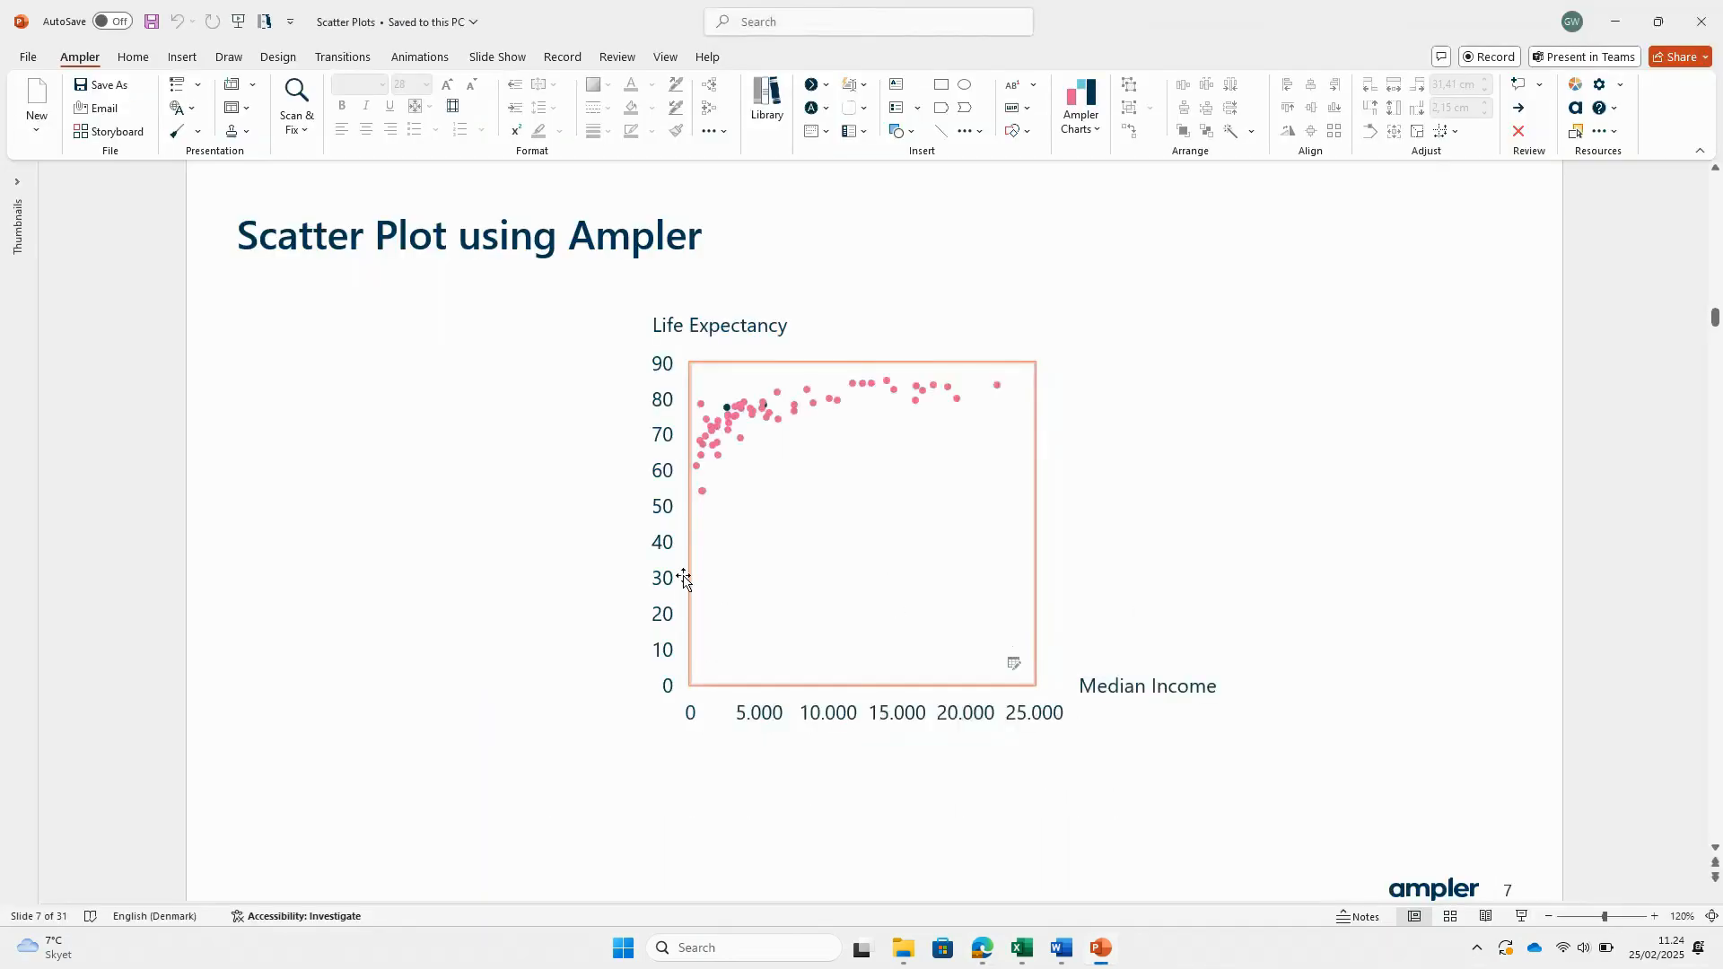
- Set the minimum of the chart's Life Expectancy axis to 50
click(689, 581)
drag(690, 684, 708, 512)
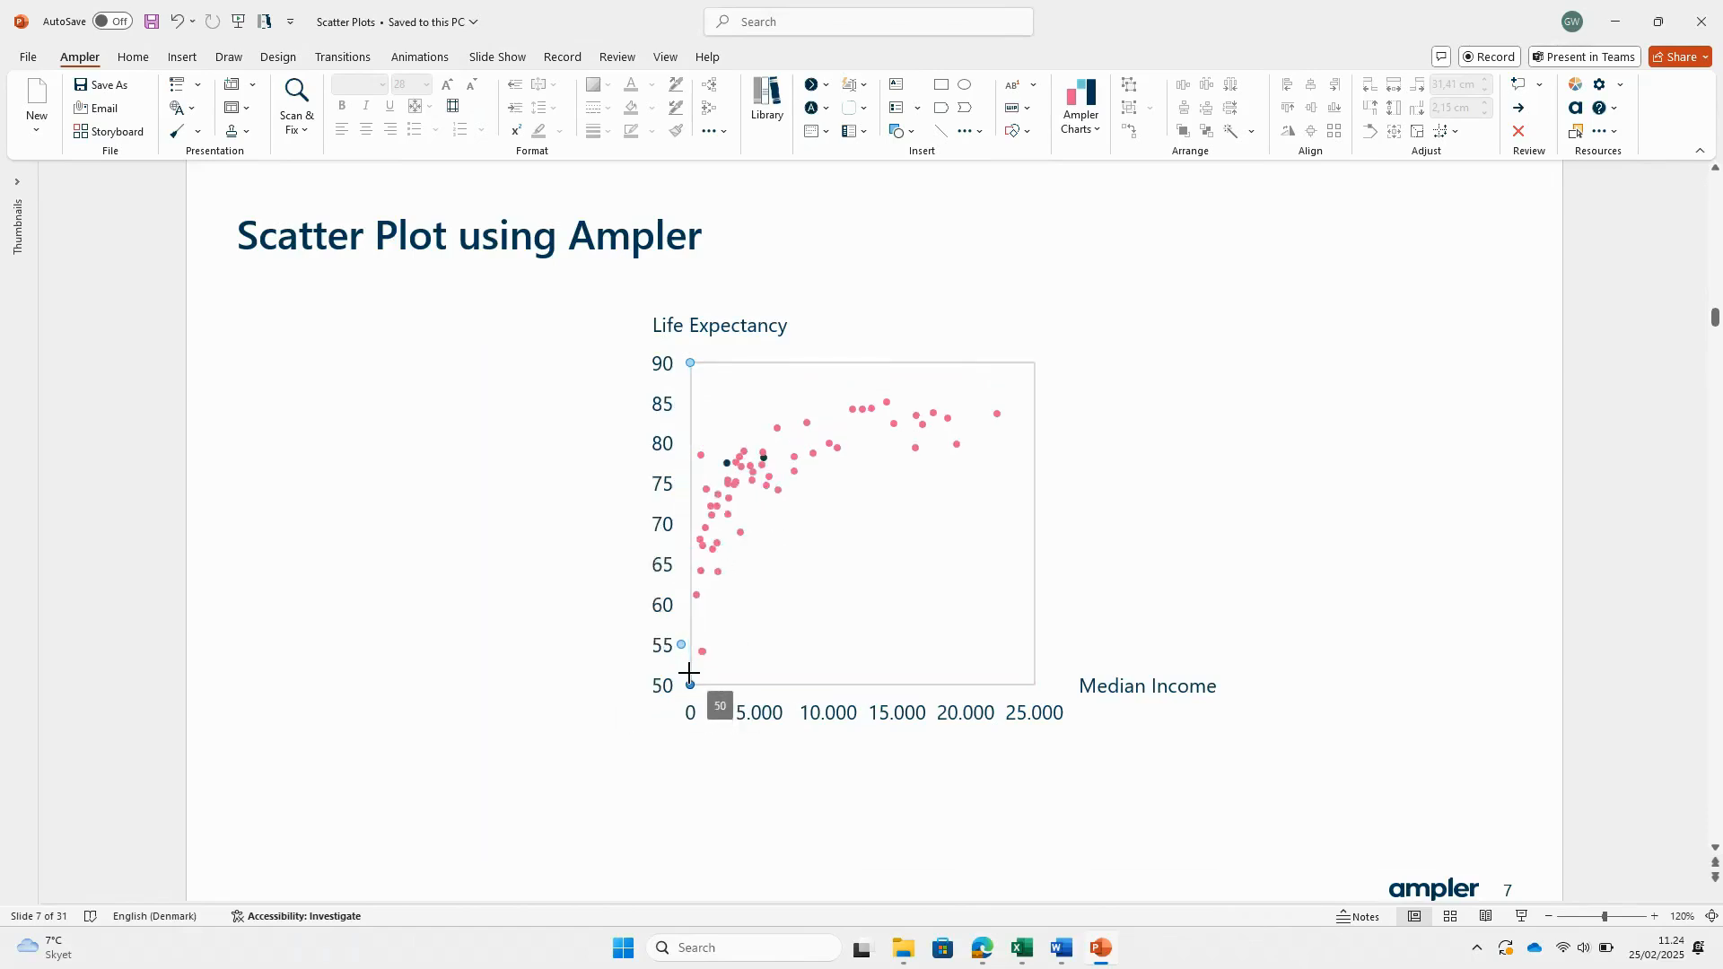
- Set the Median Income axis maximum to 24.000 and its label interval to 2.000
click(866, 686)
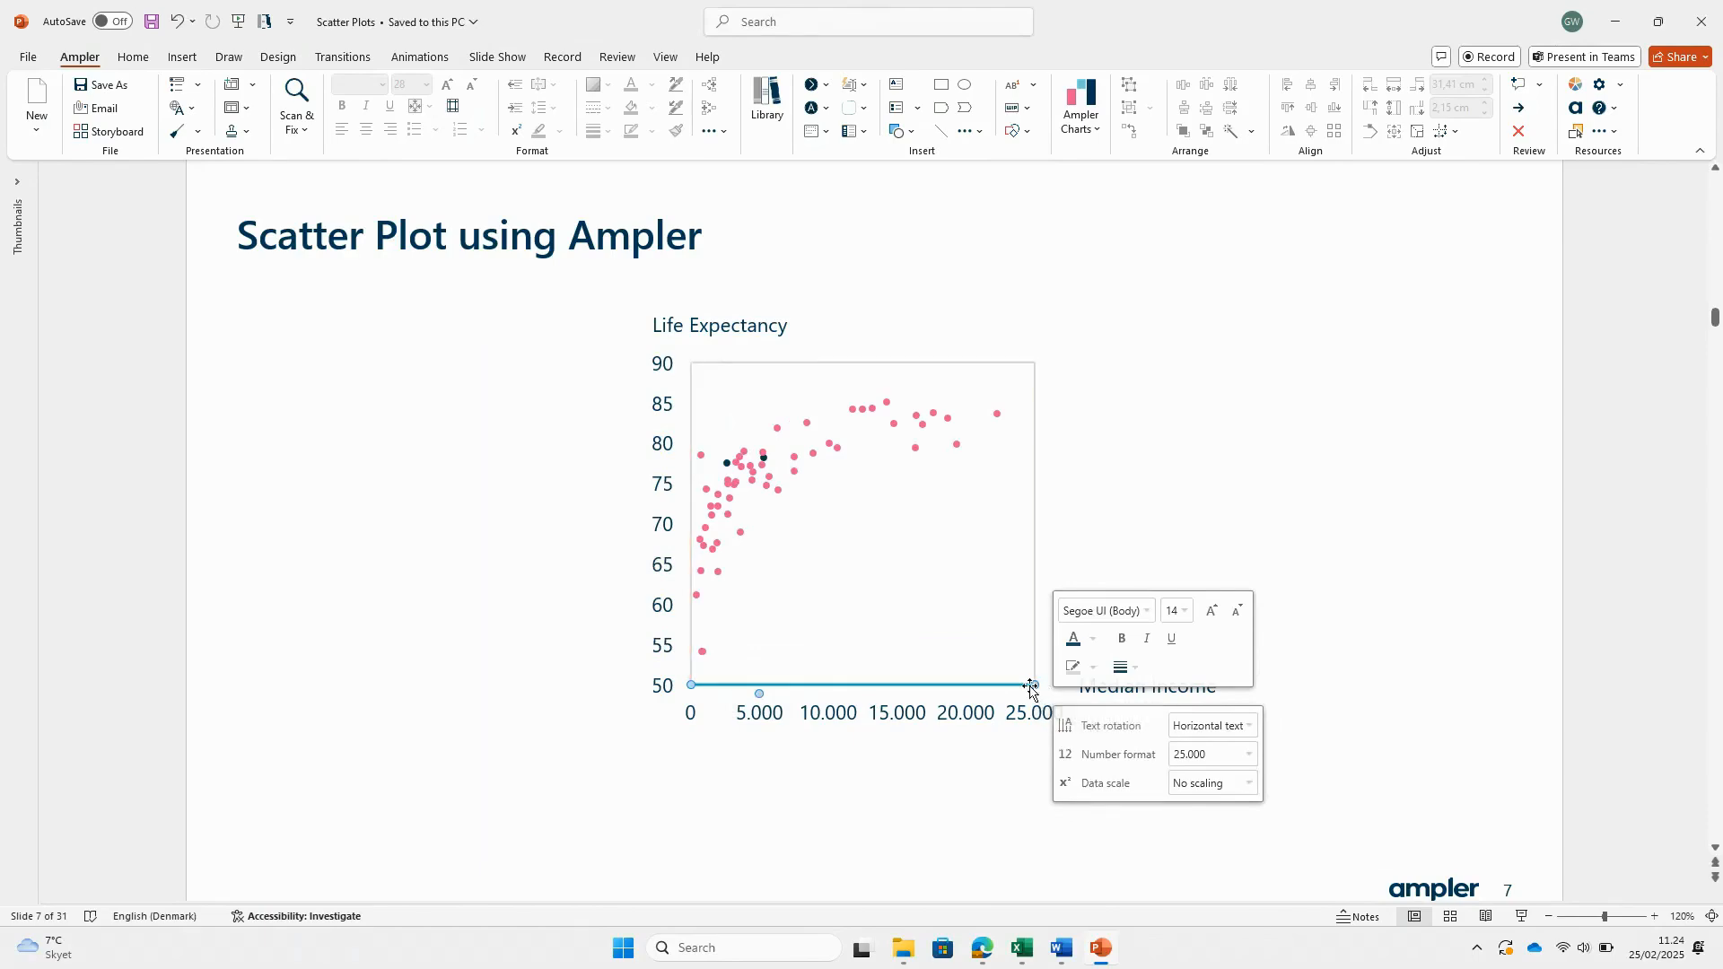
drag(1034, 685, 1009, 686)
mouse_move(759, 694)
mouse_down()
mouse_move(728, 694)
mouse_move(758, 709)
mouse_up()
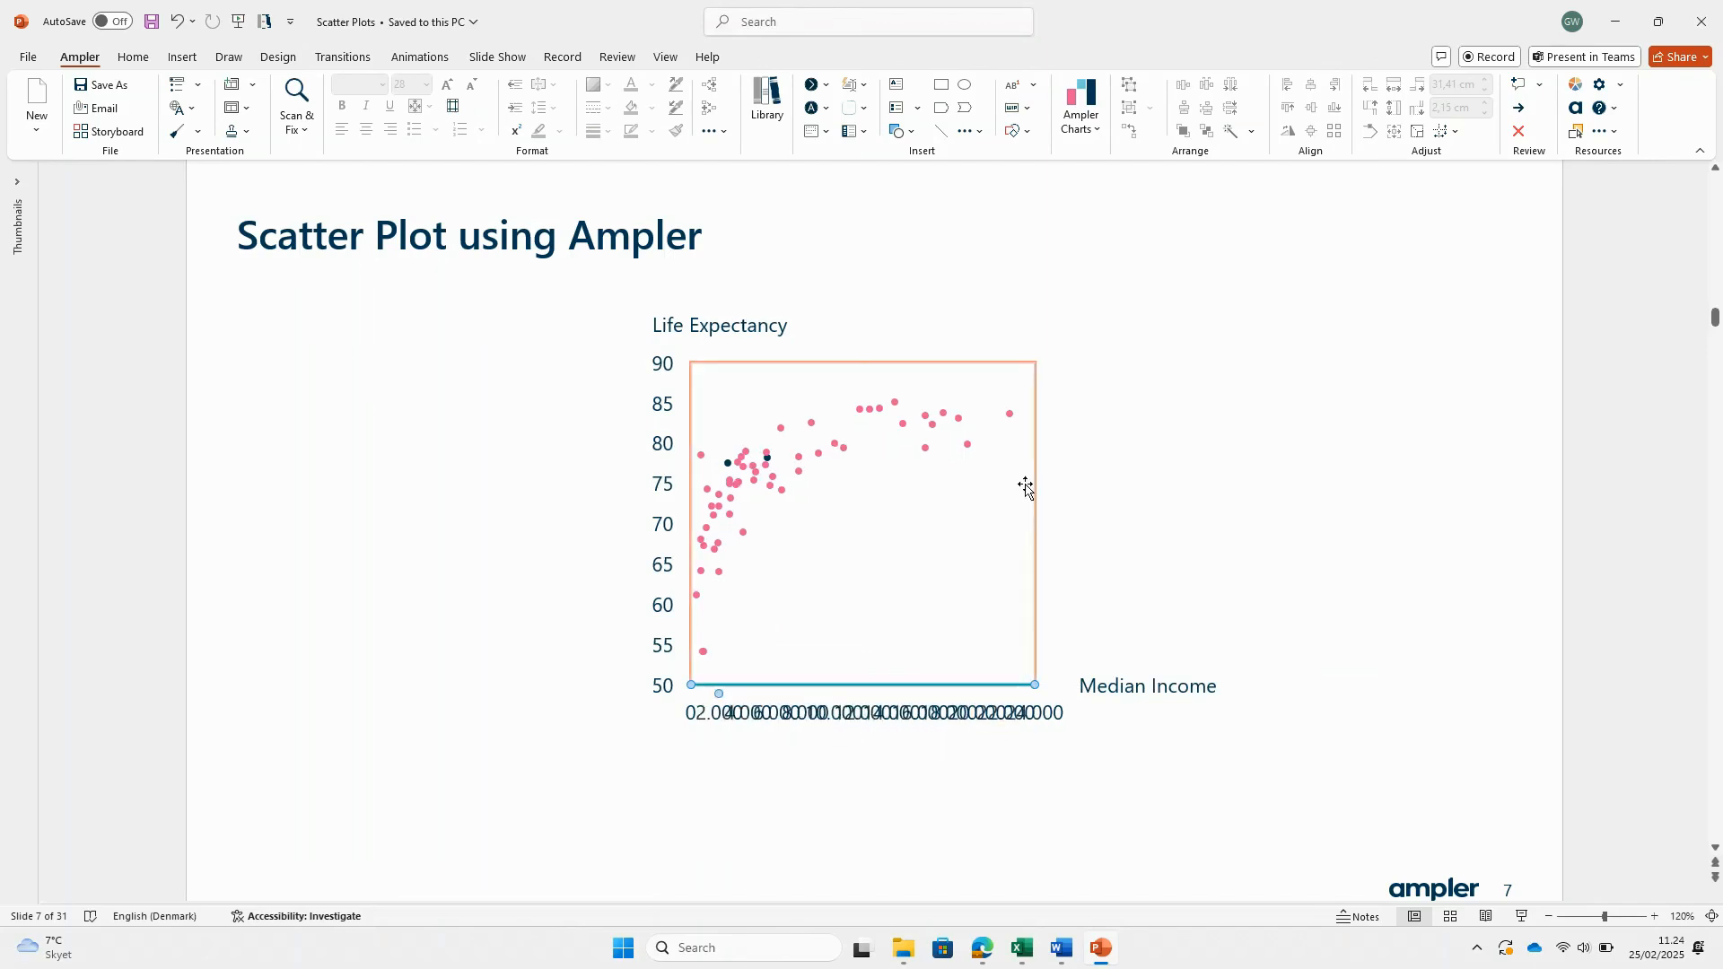
- Widen the chart on both sides so the Median Income axis values no longer overlap
click(1055, 531)
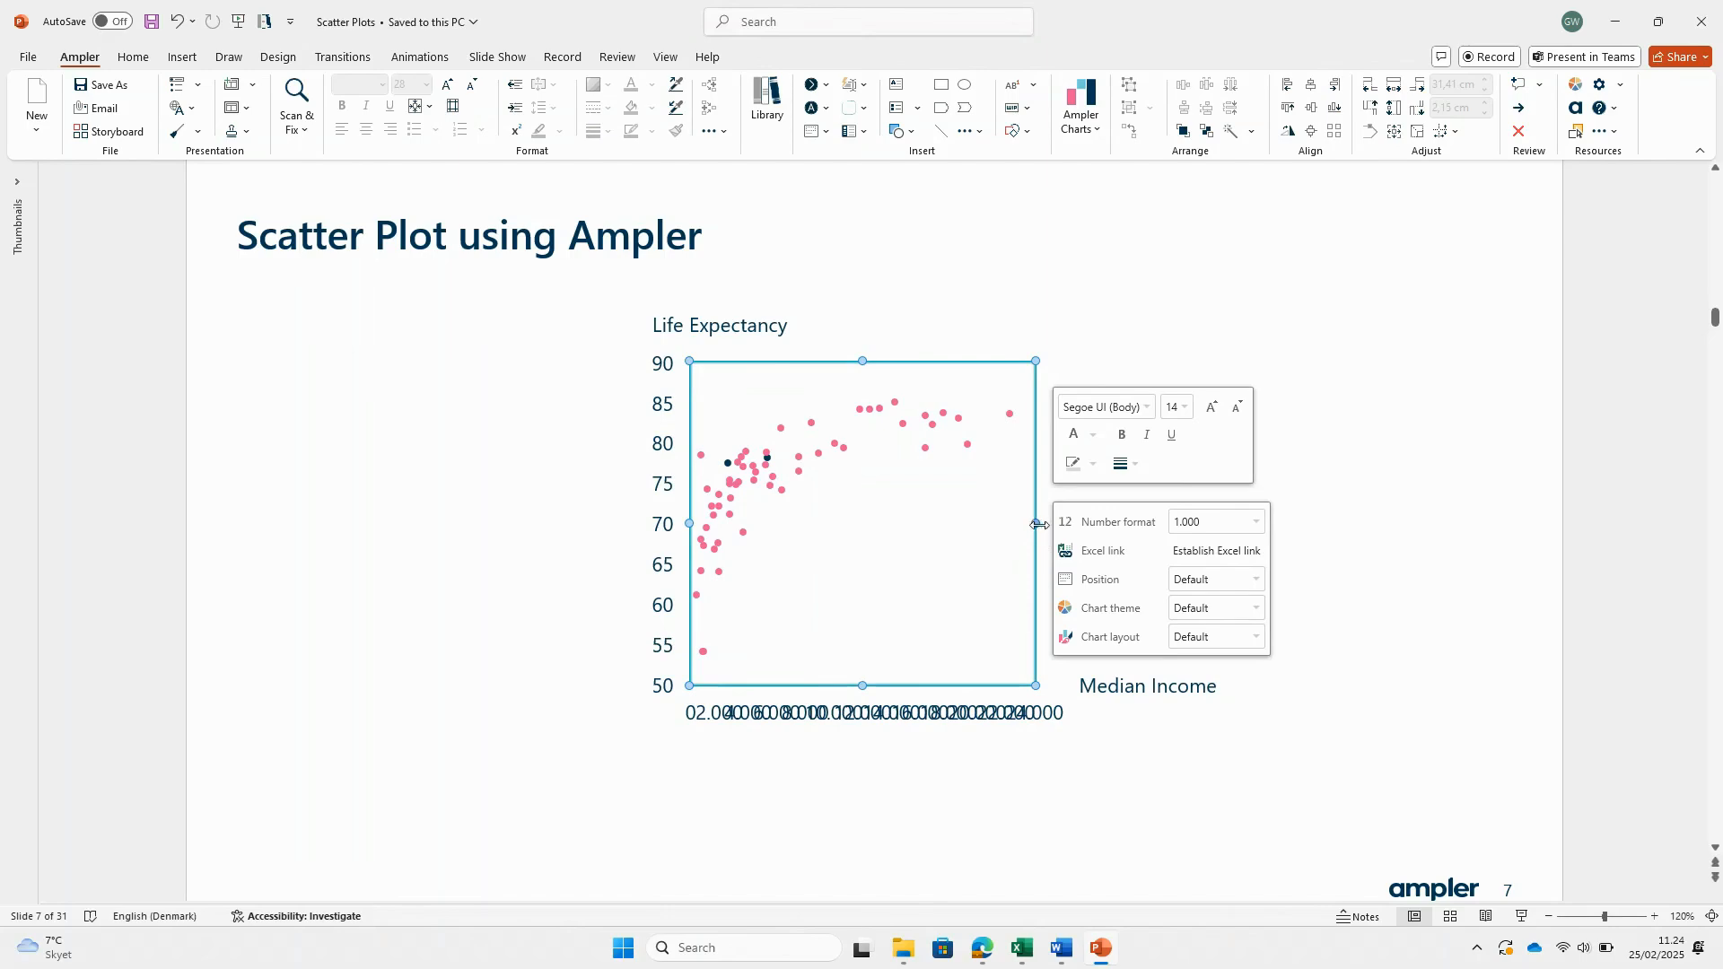
drag(1037, 523, 1185, 530)
drag(689, 525, 474, 522)
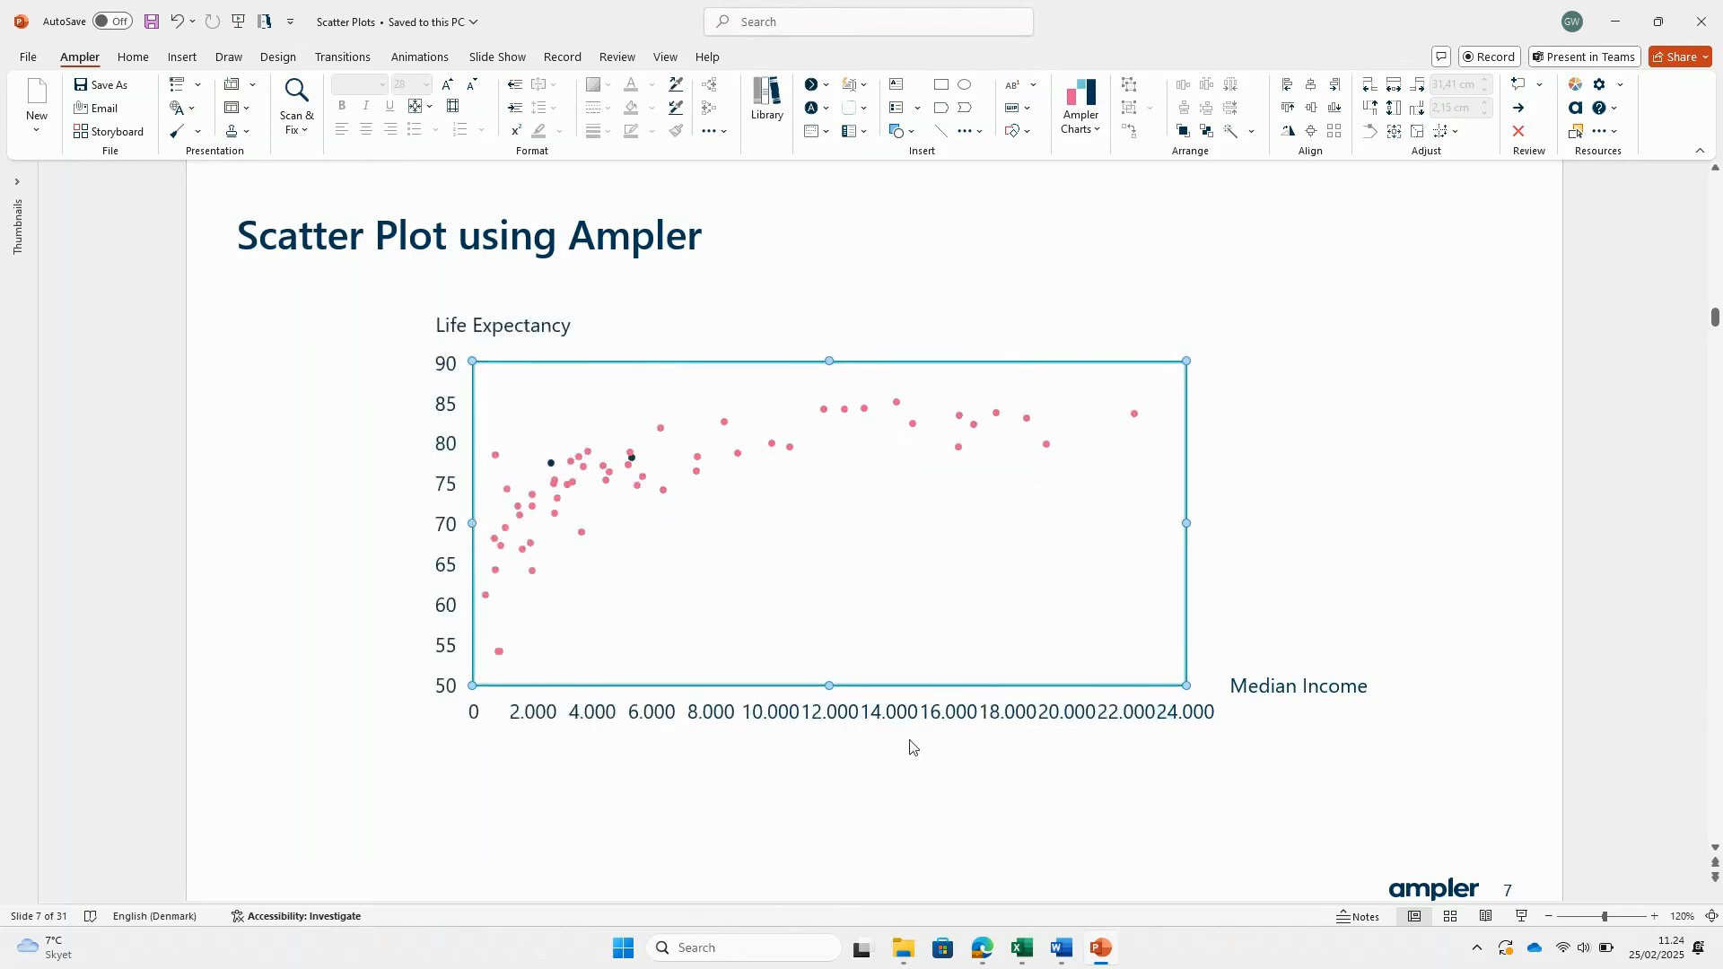
drag(1188, 529, 1365, 527)
click(1134, 821)
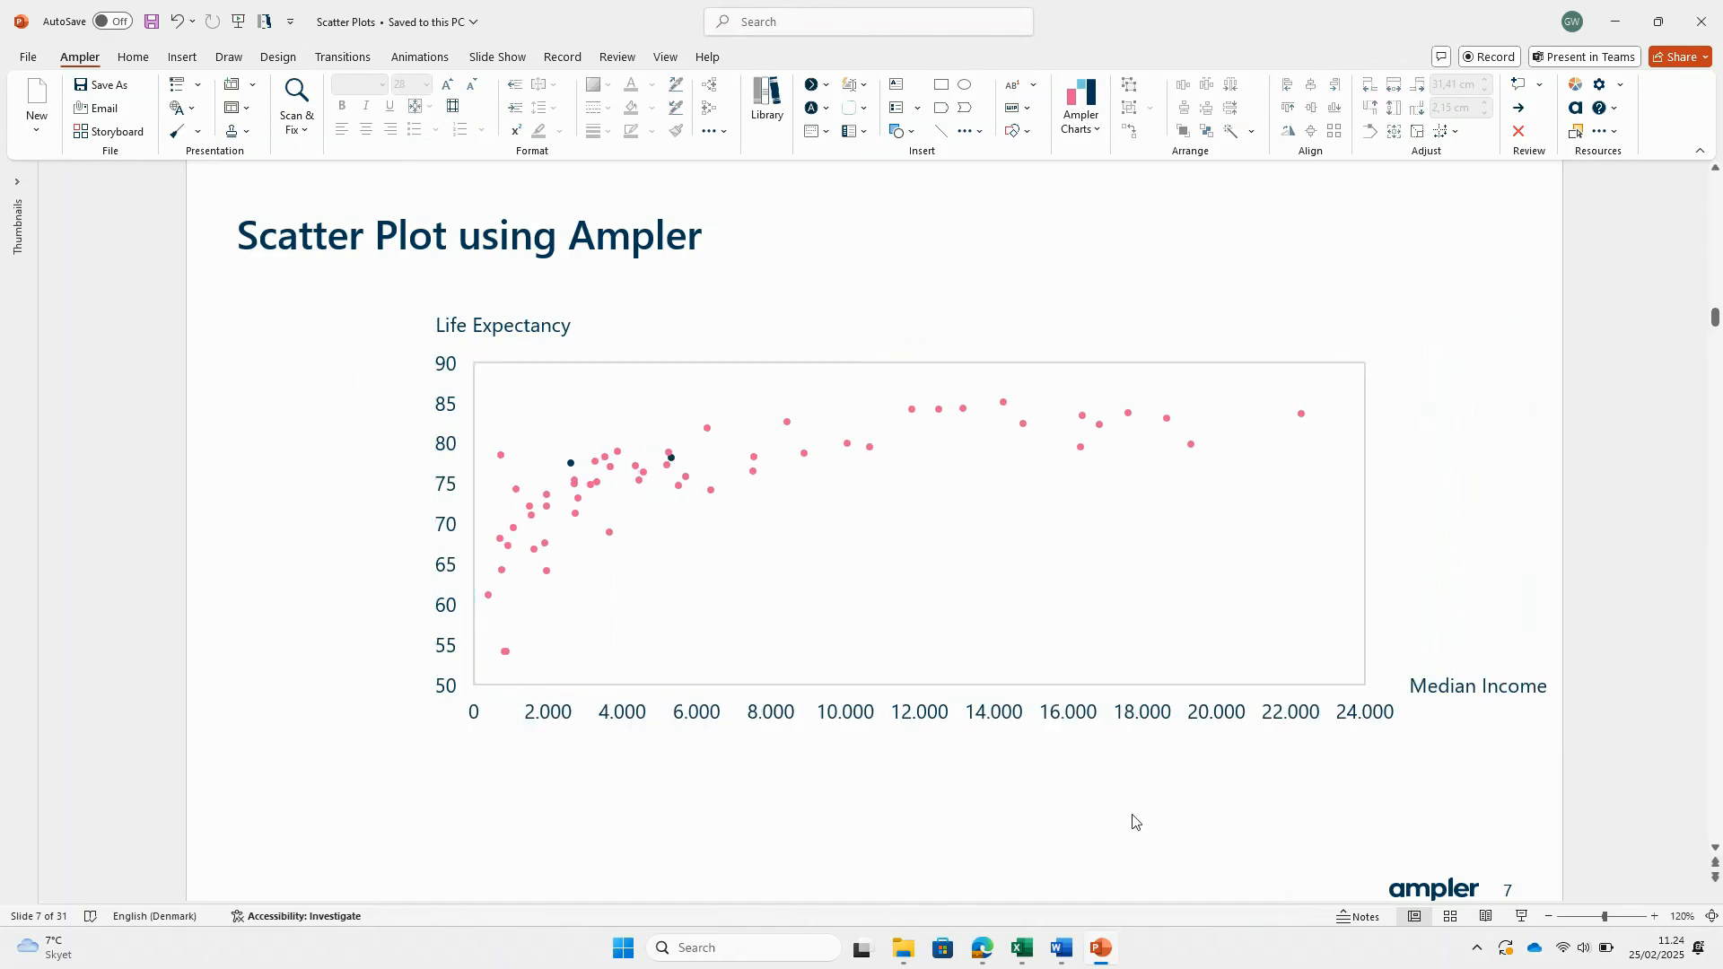
- Open the chart's datasheet, then copy the Country Group column with its header, E2:E58, from the Excel workbook
mouse_move(1339, 679)
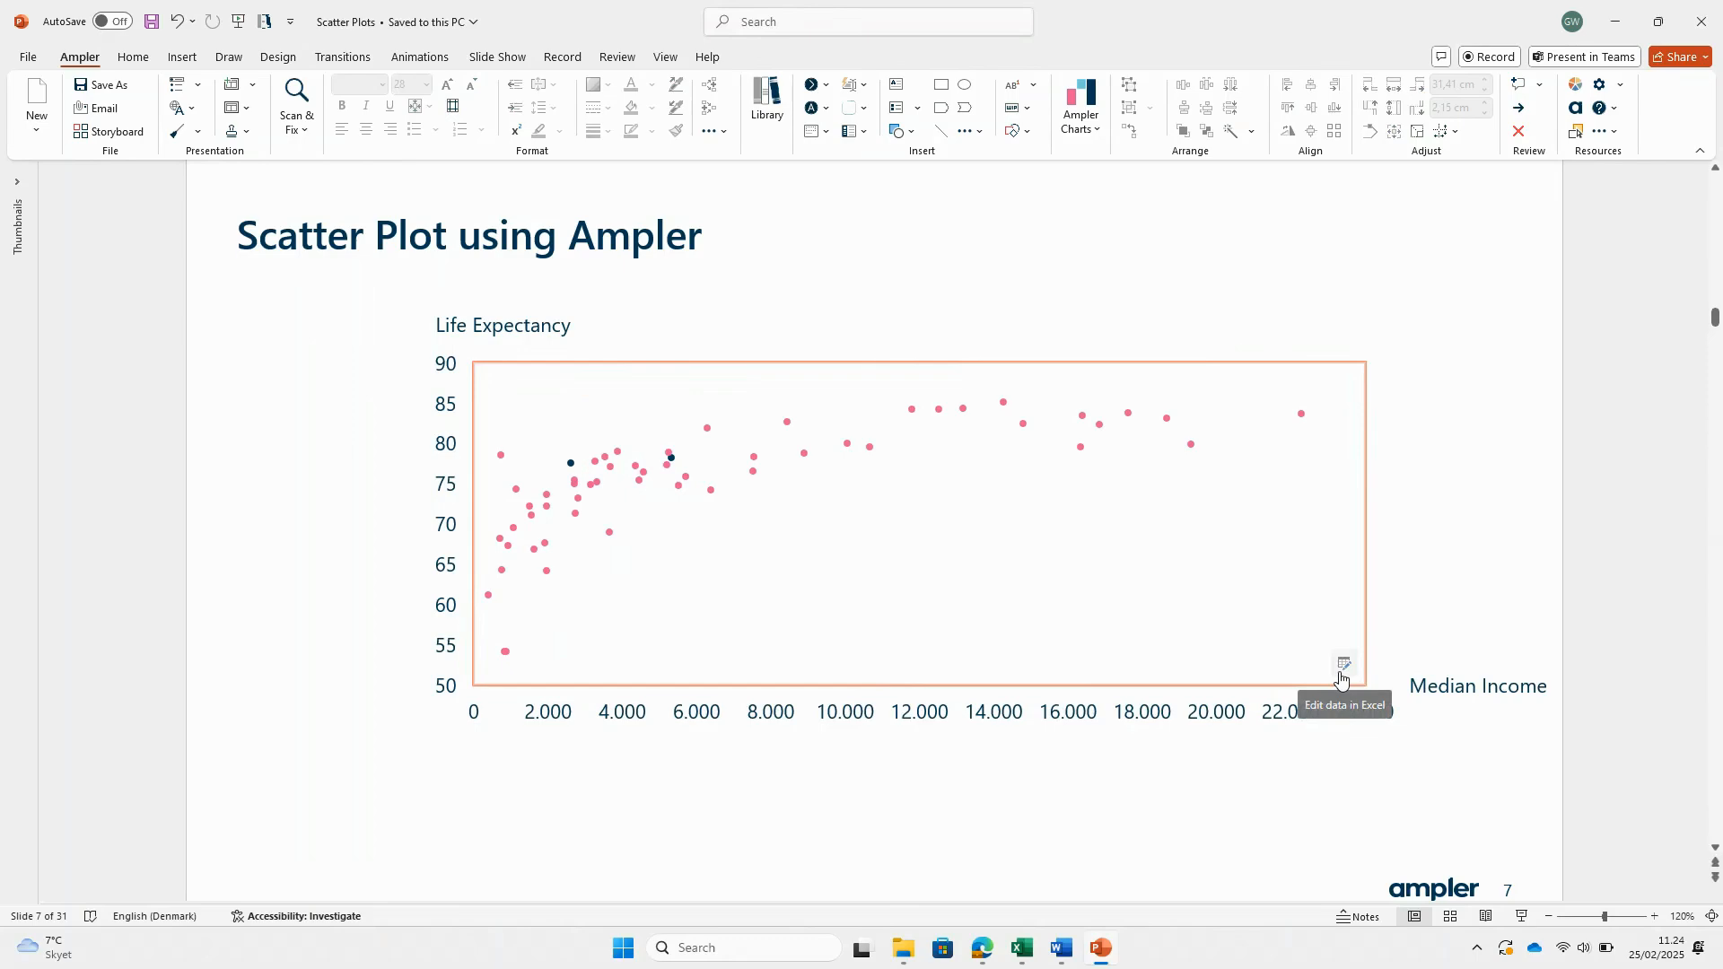
click(1342, 665)
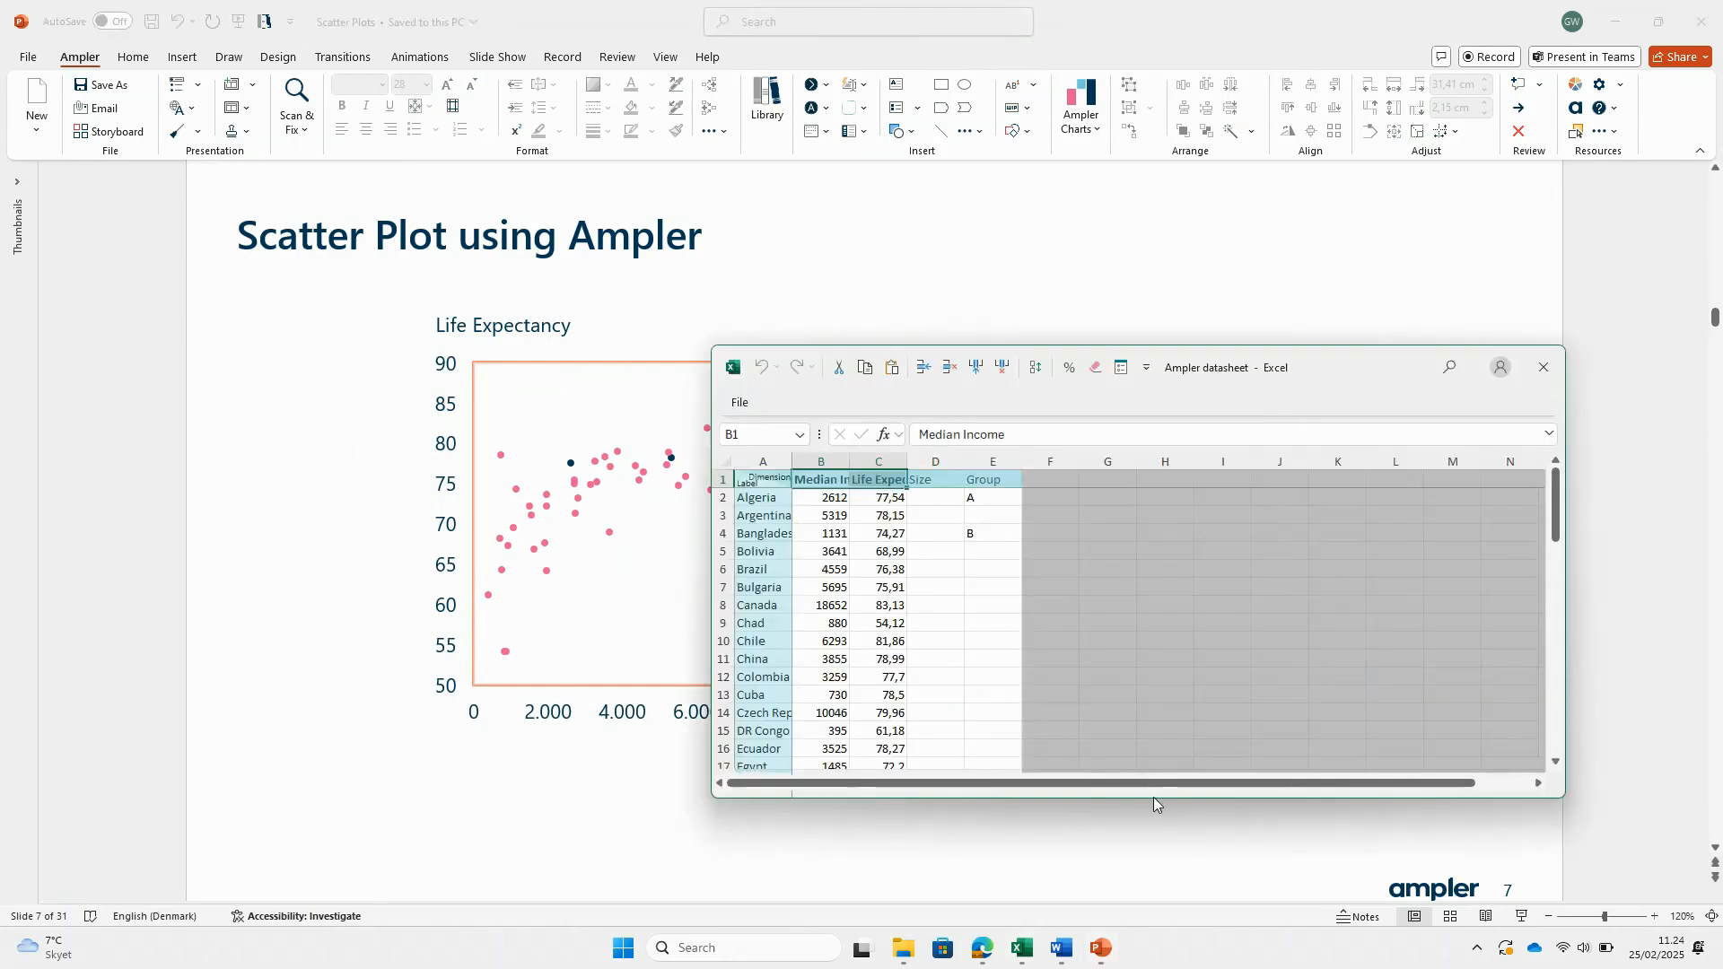
click(1023, 951)
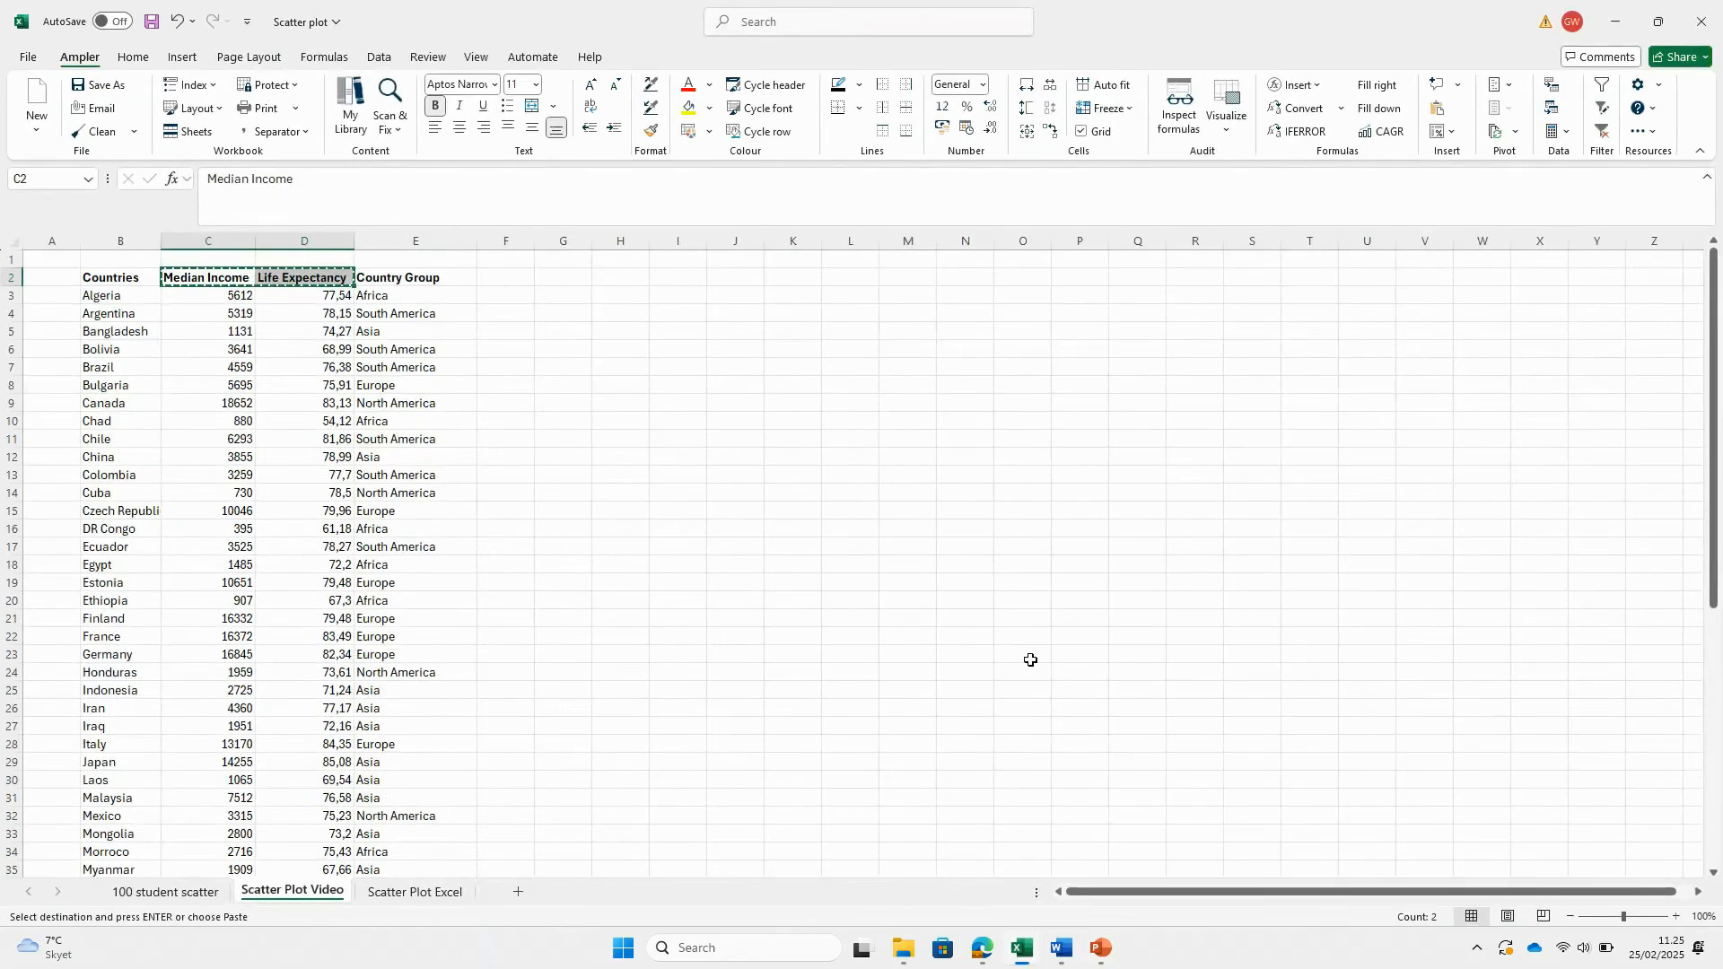
drag(414, 270, 416, 807)
right_click(402, 708)
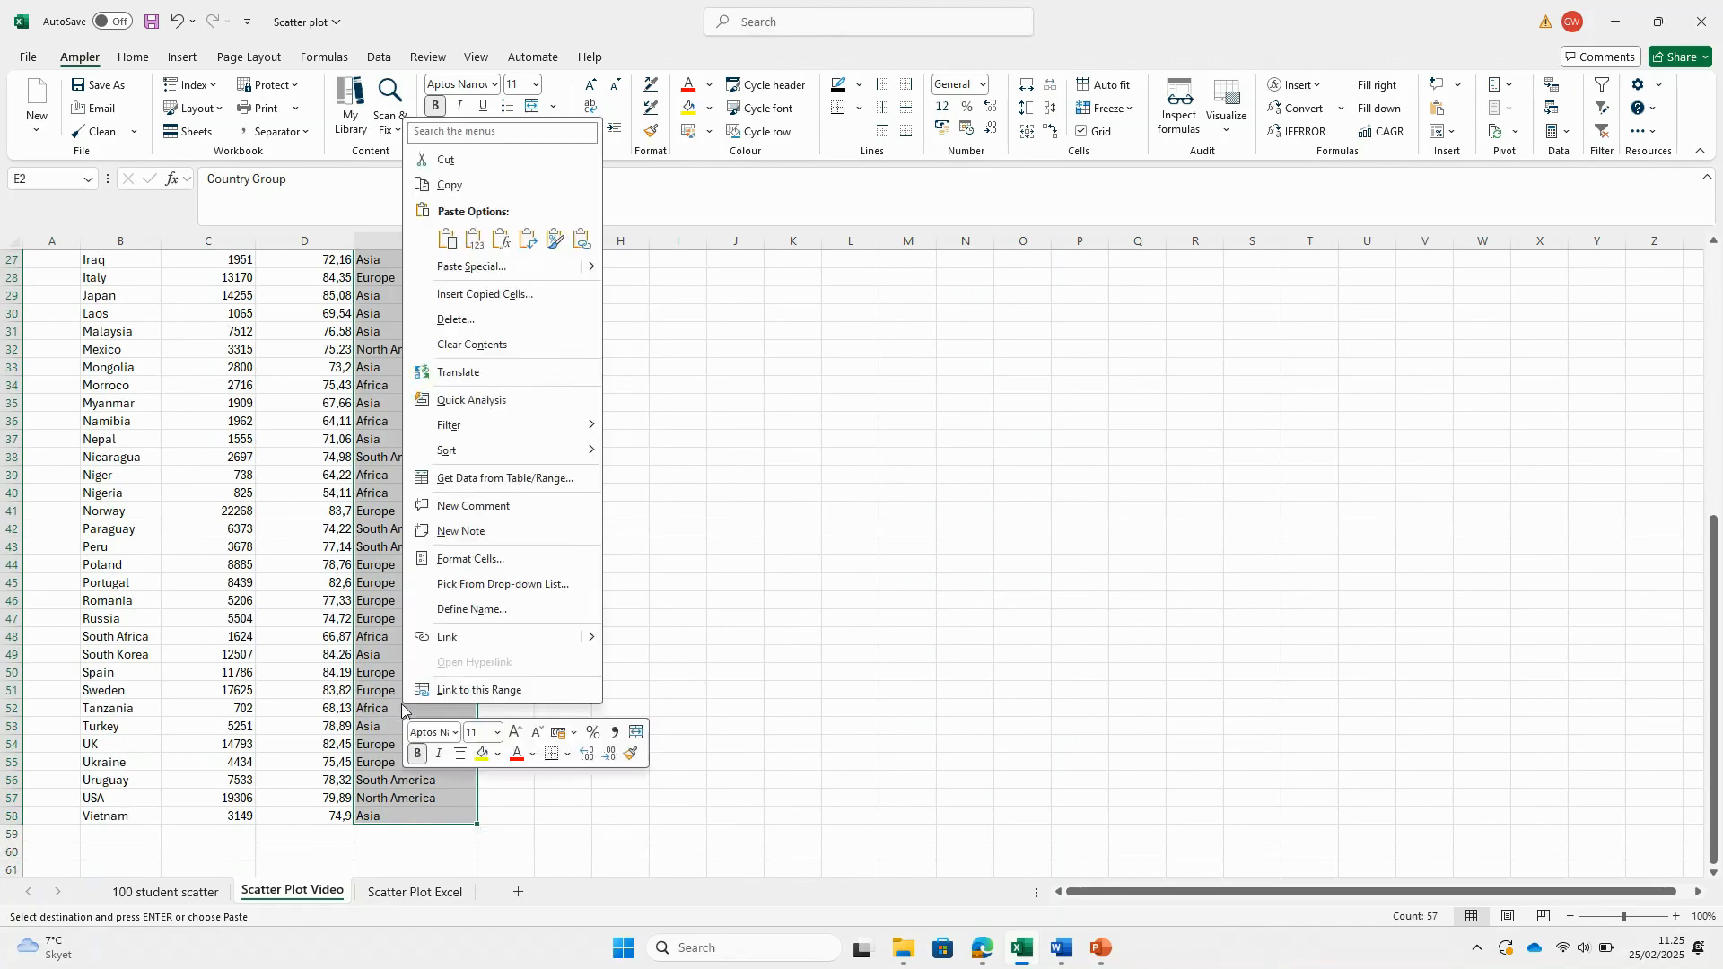
click(449, 185)
- Paste the country groups over the datasheet's Group column from E1 through E57 and close the datasheet
click(1024, 949)
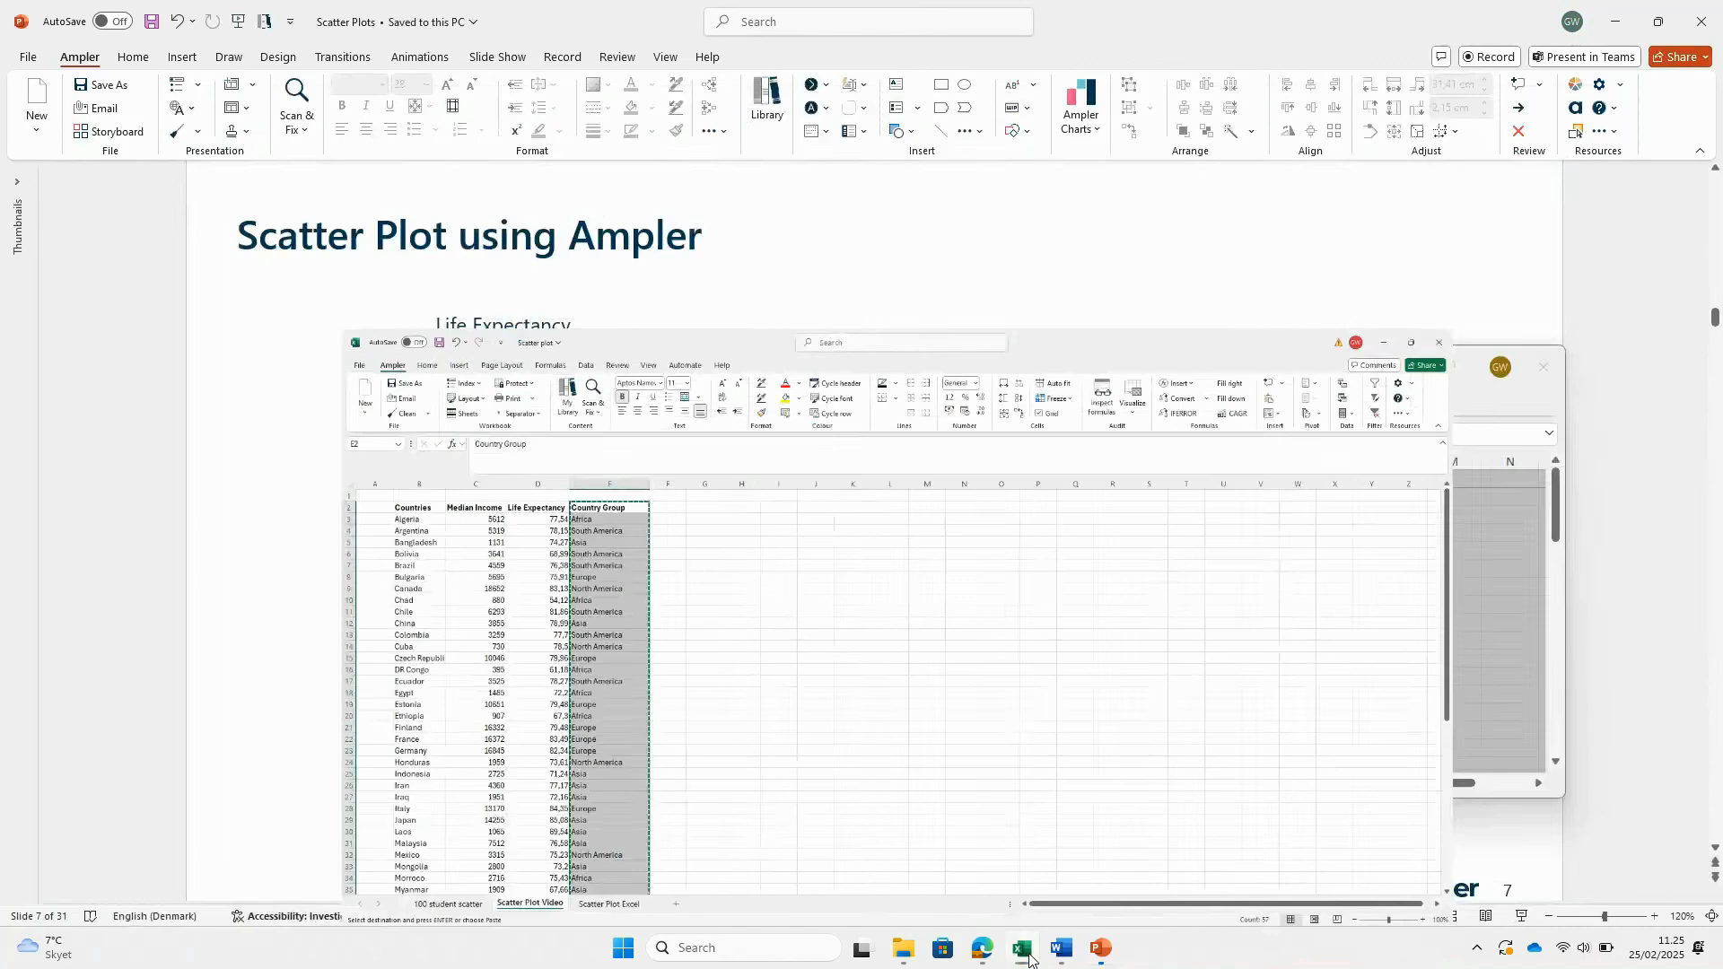
drag(977, 479, 975, 672)
right_click(976, 674)
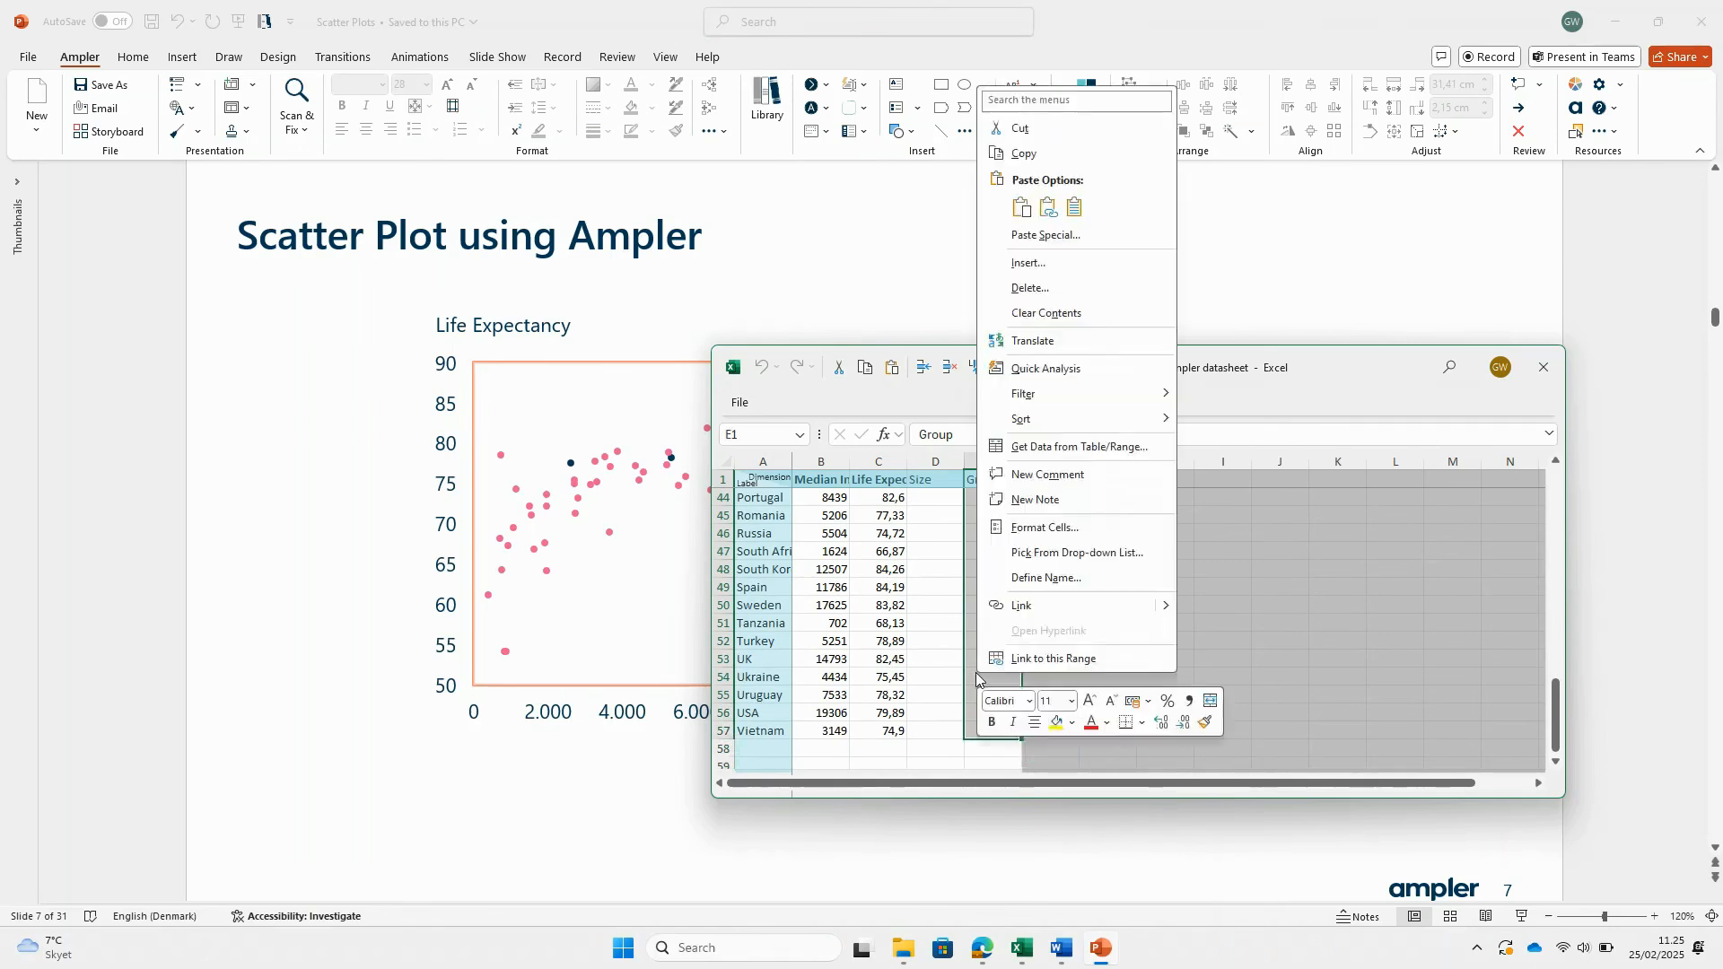
click(1017, 213)
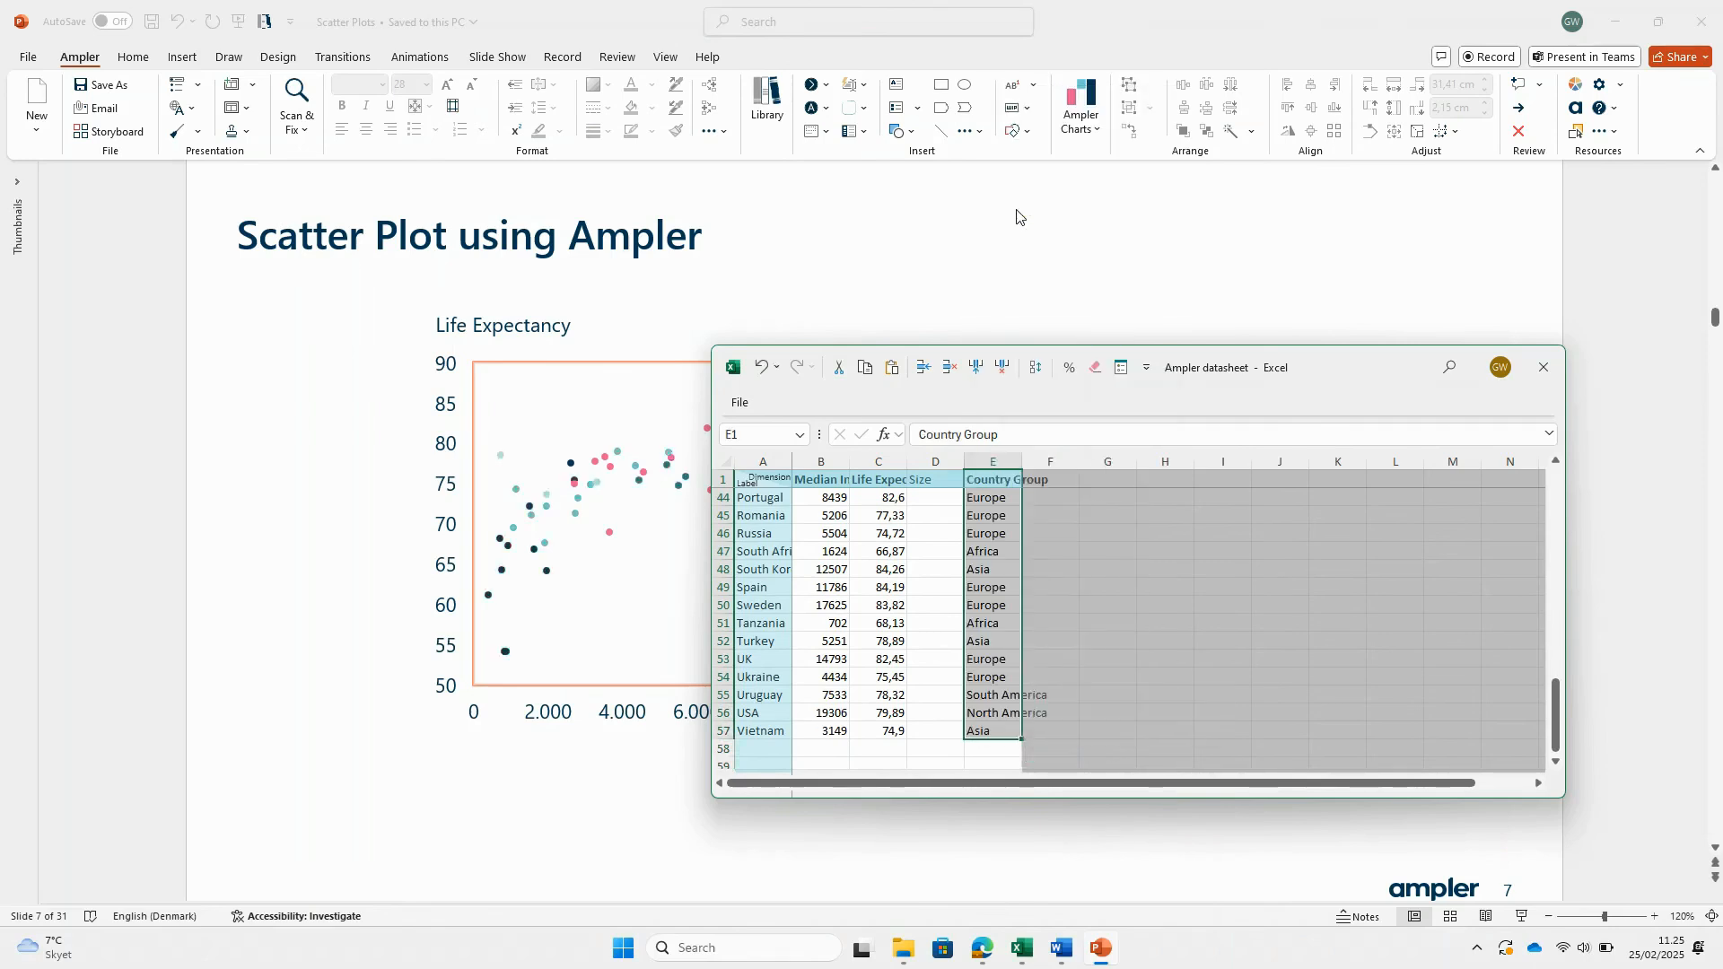
click(1544, 367)
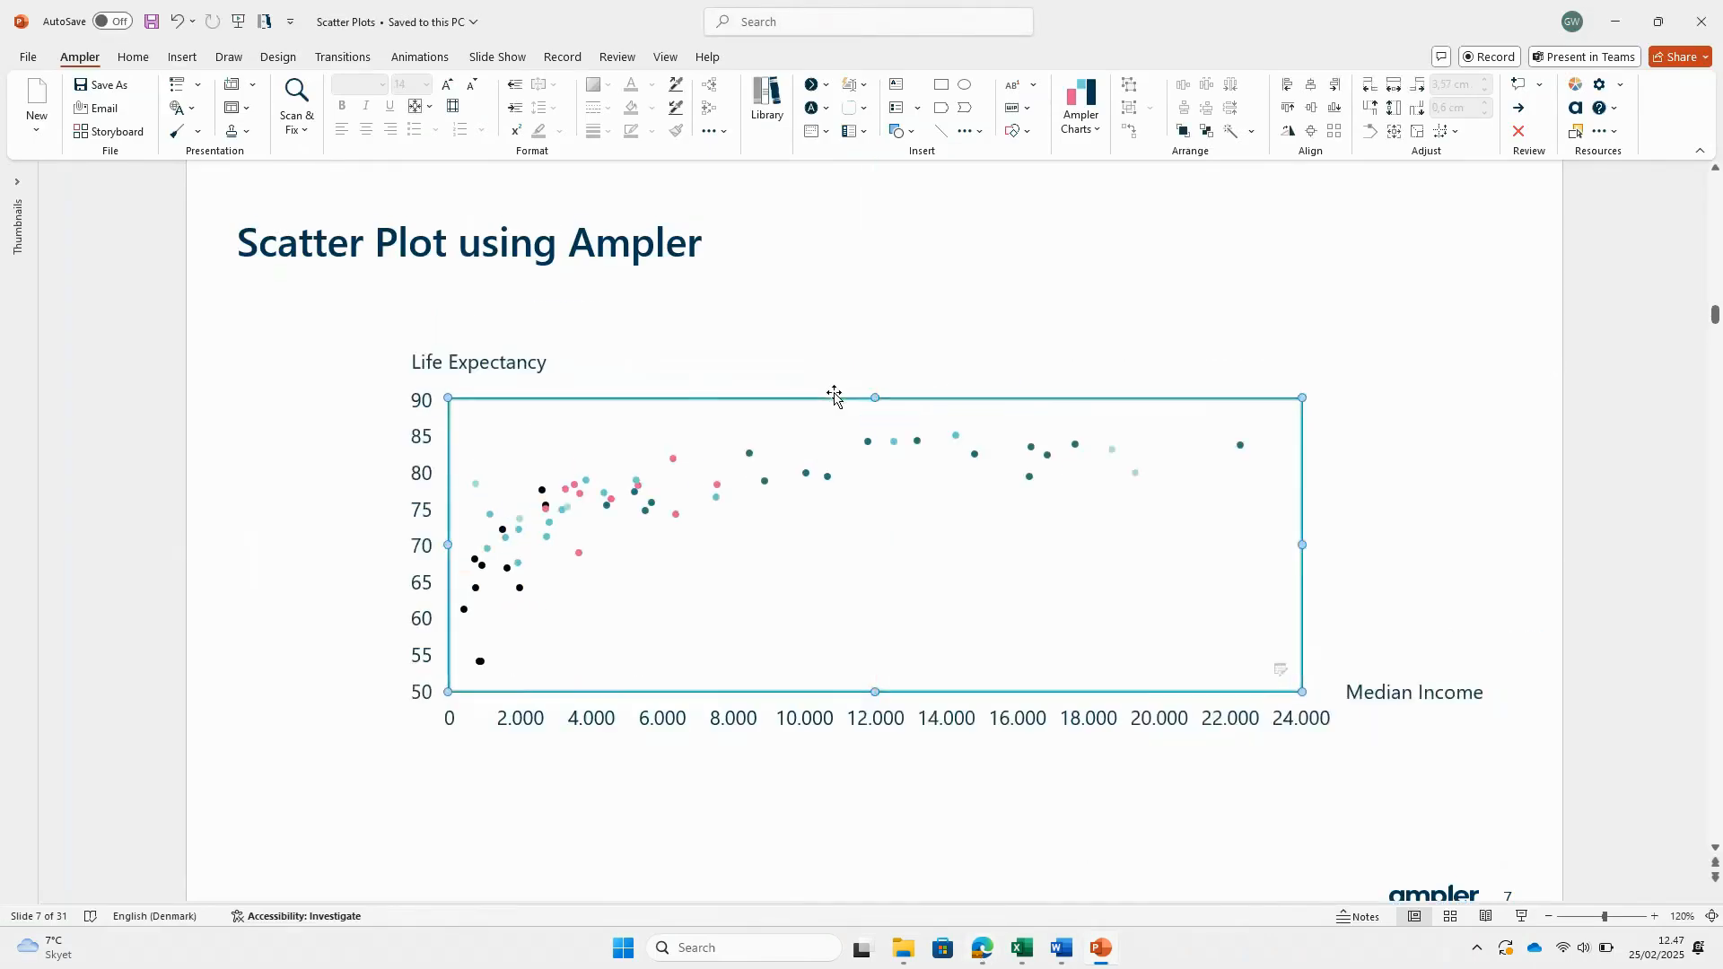
- Move the Median Income label to the centre below the horizontal axis and enlarge the chart to fill more of the slide
click(1357, 542)
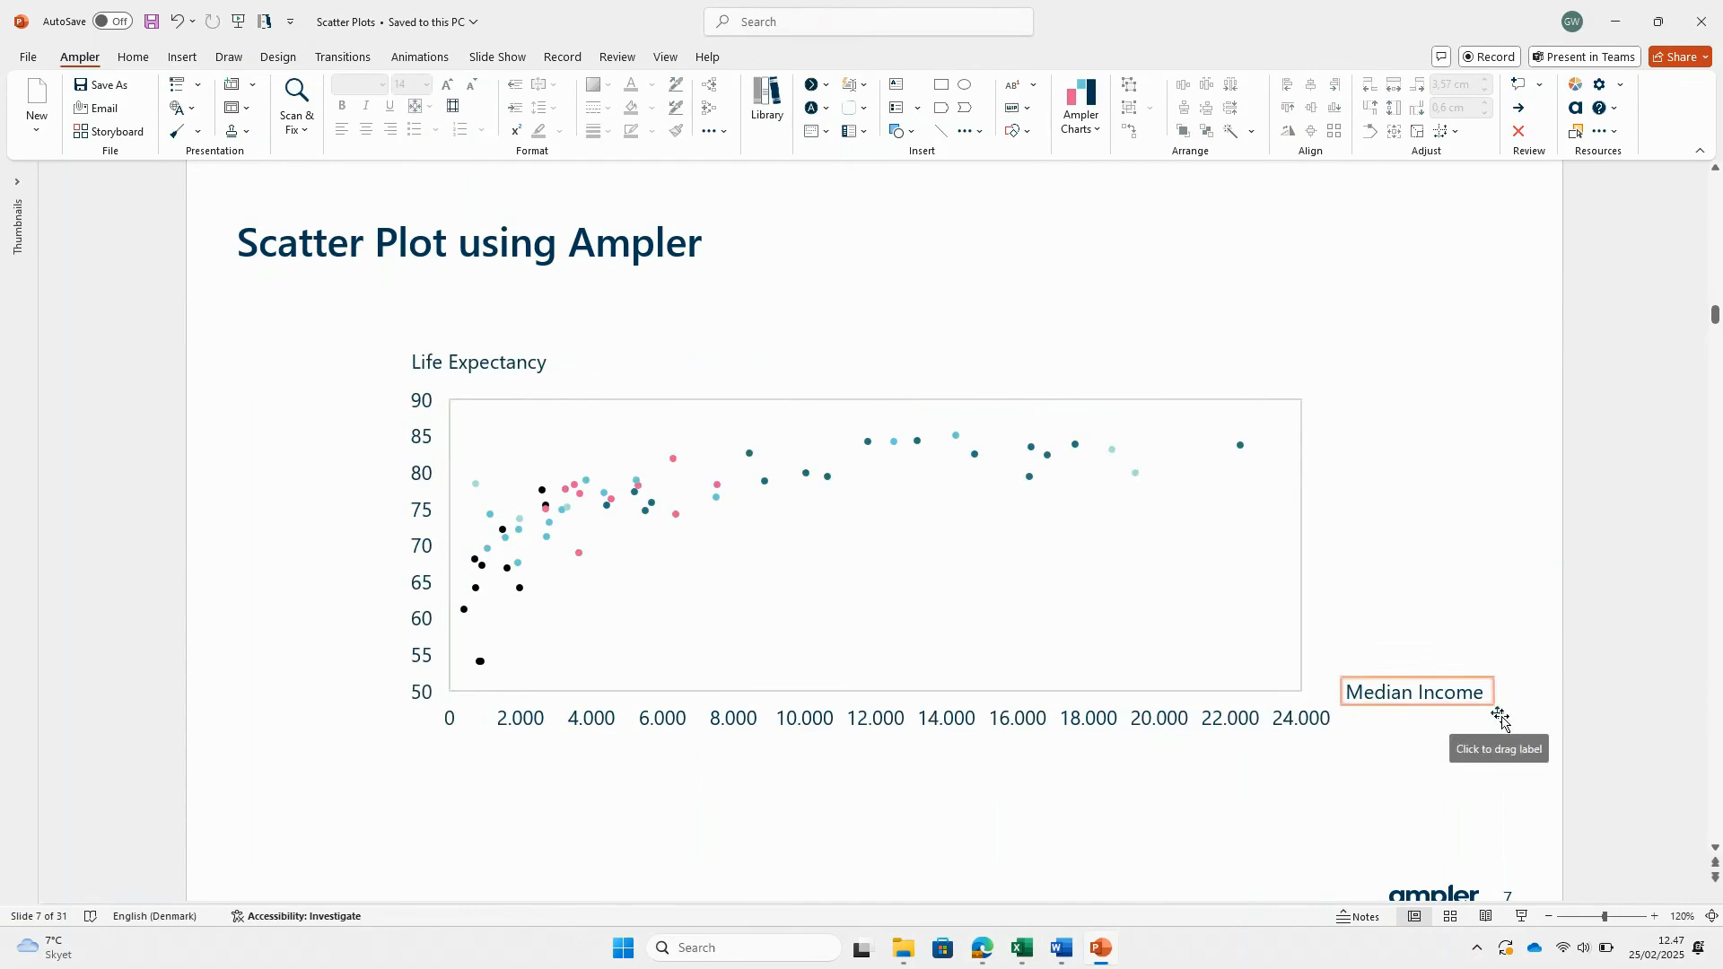
drag(1500, 718, 971, 789)
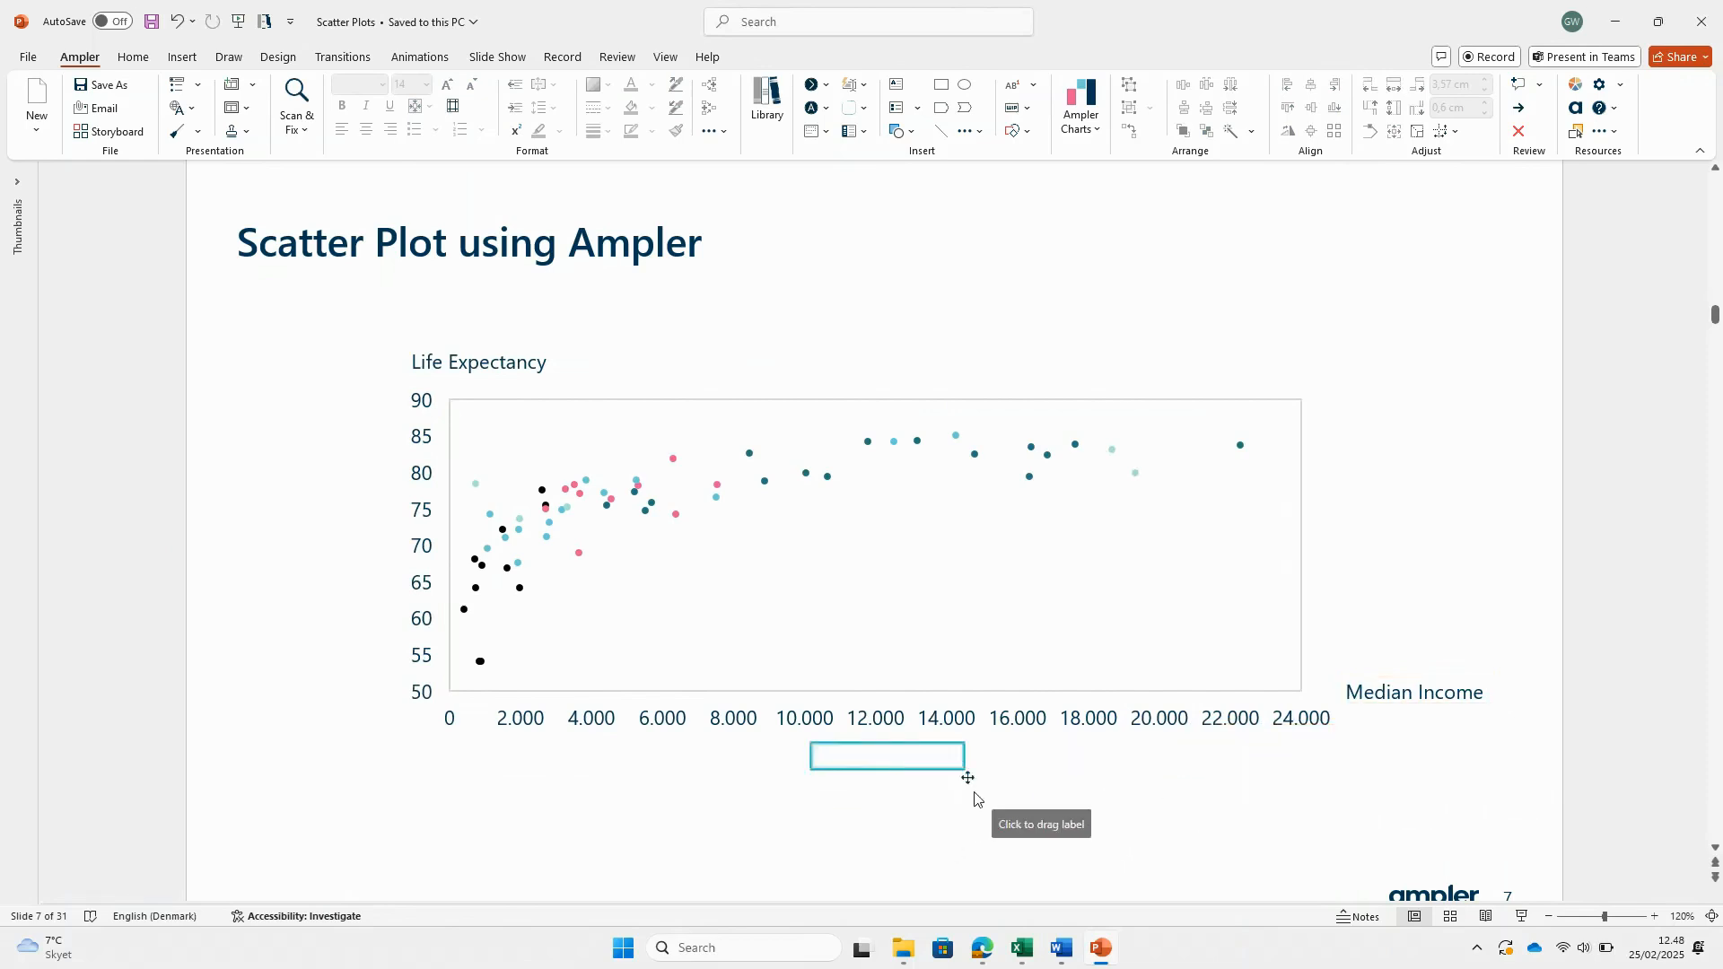
click(1302, 610)
drag(1302, 692, 1503, 831)
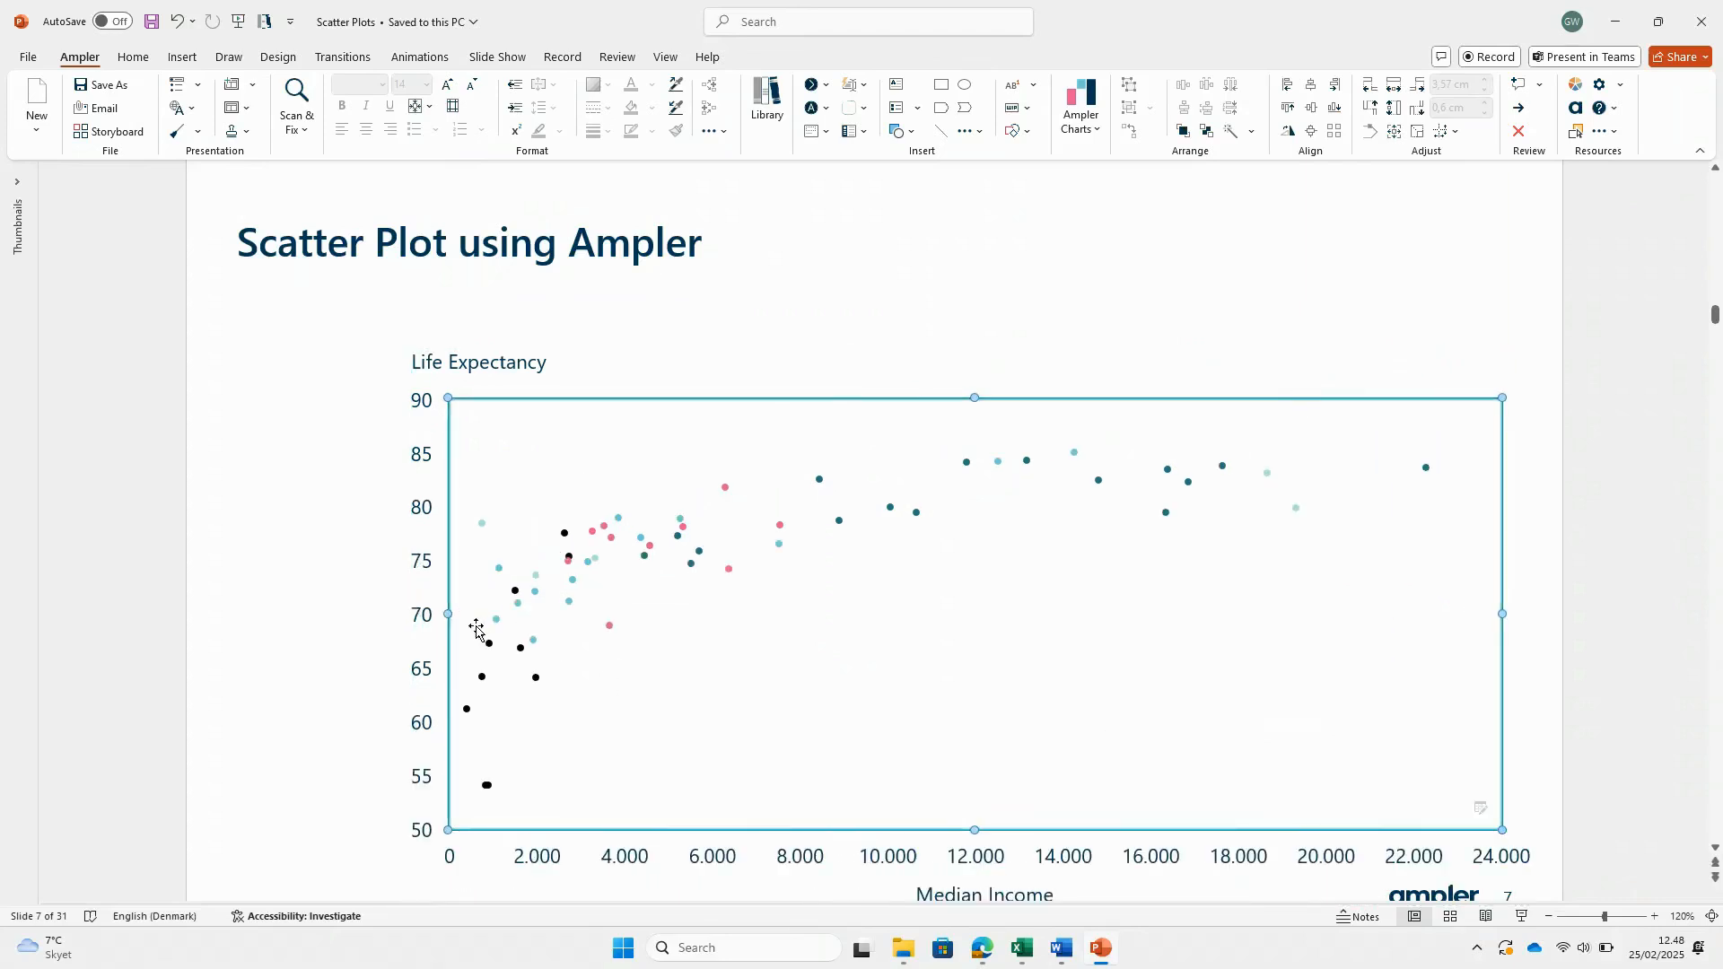
drag(446, 613, 308, 588)
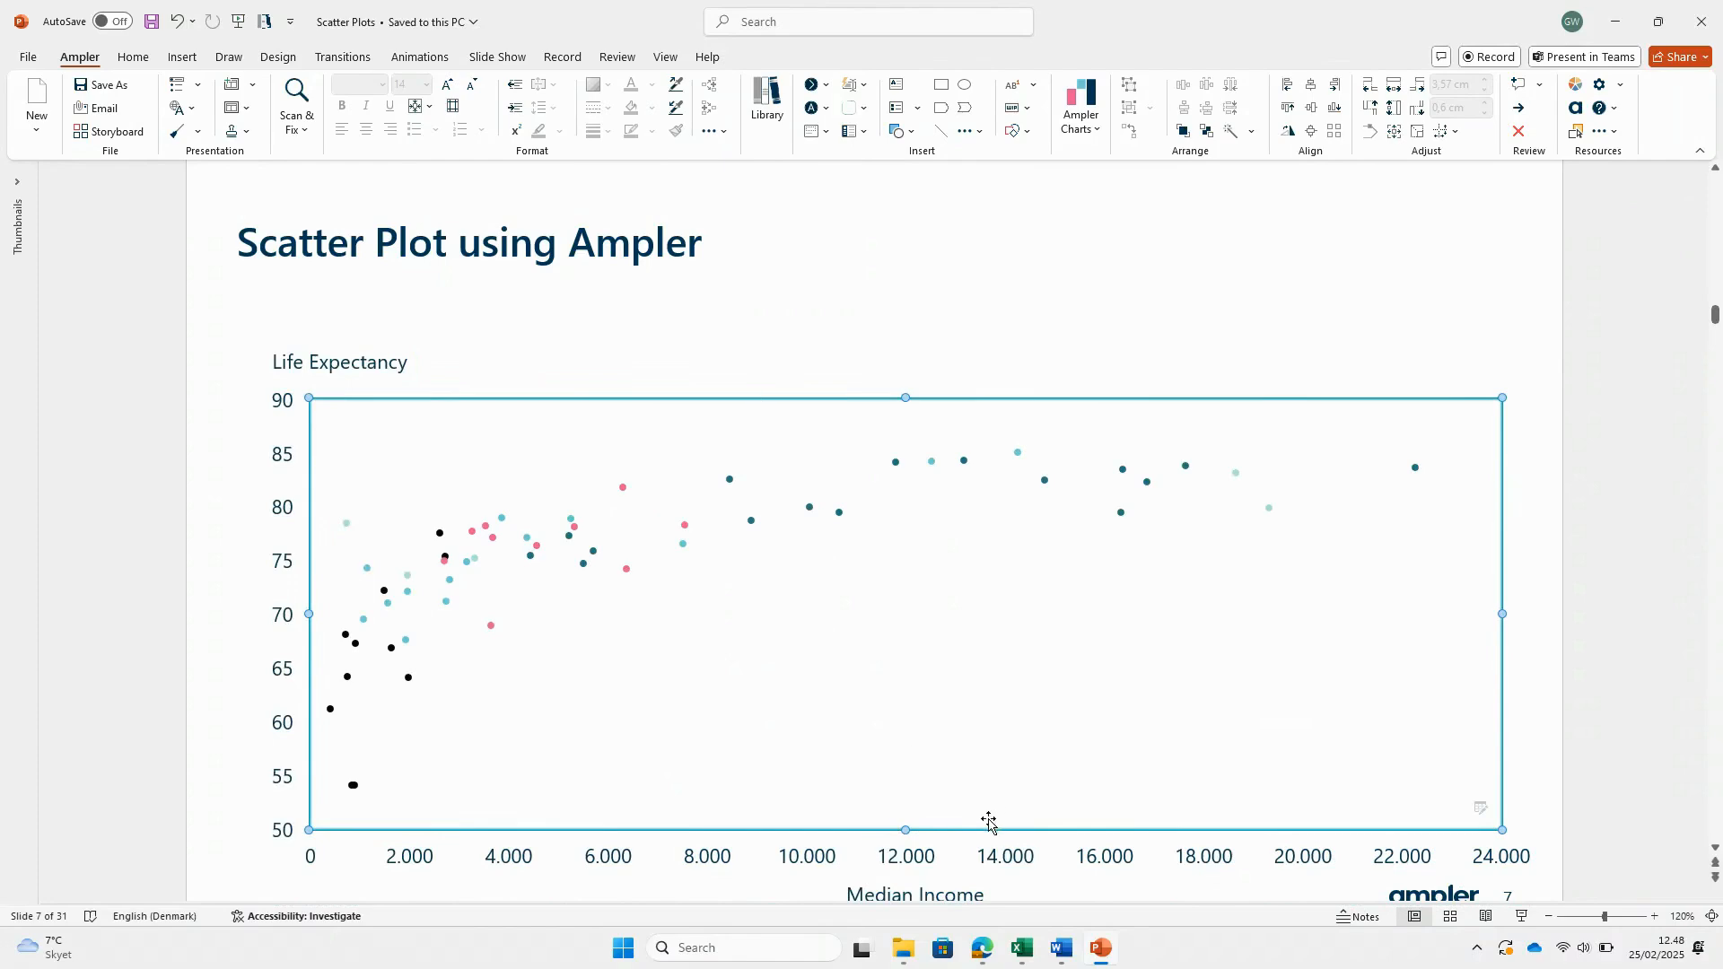
- Set the horizontal axis values and the Median Income label to font size 12
click(989, 827)
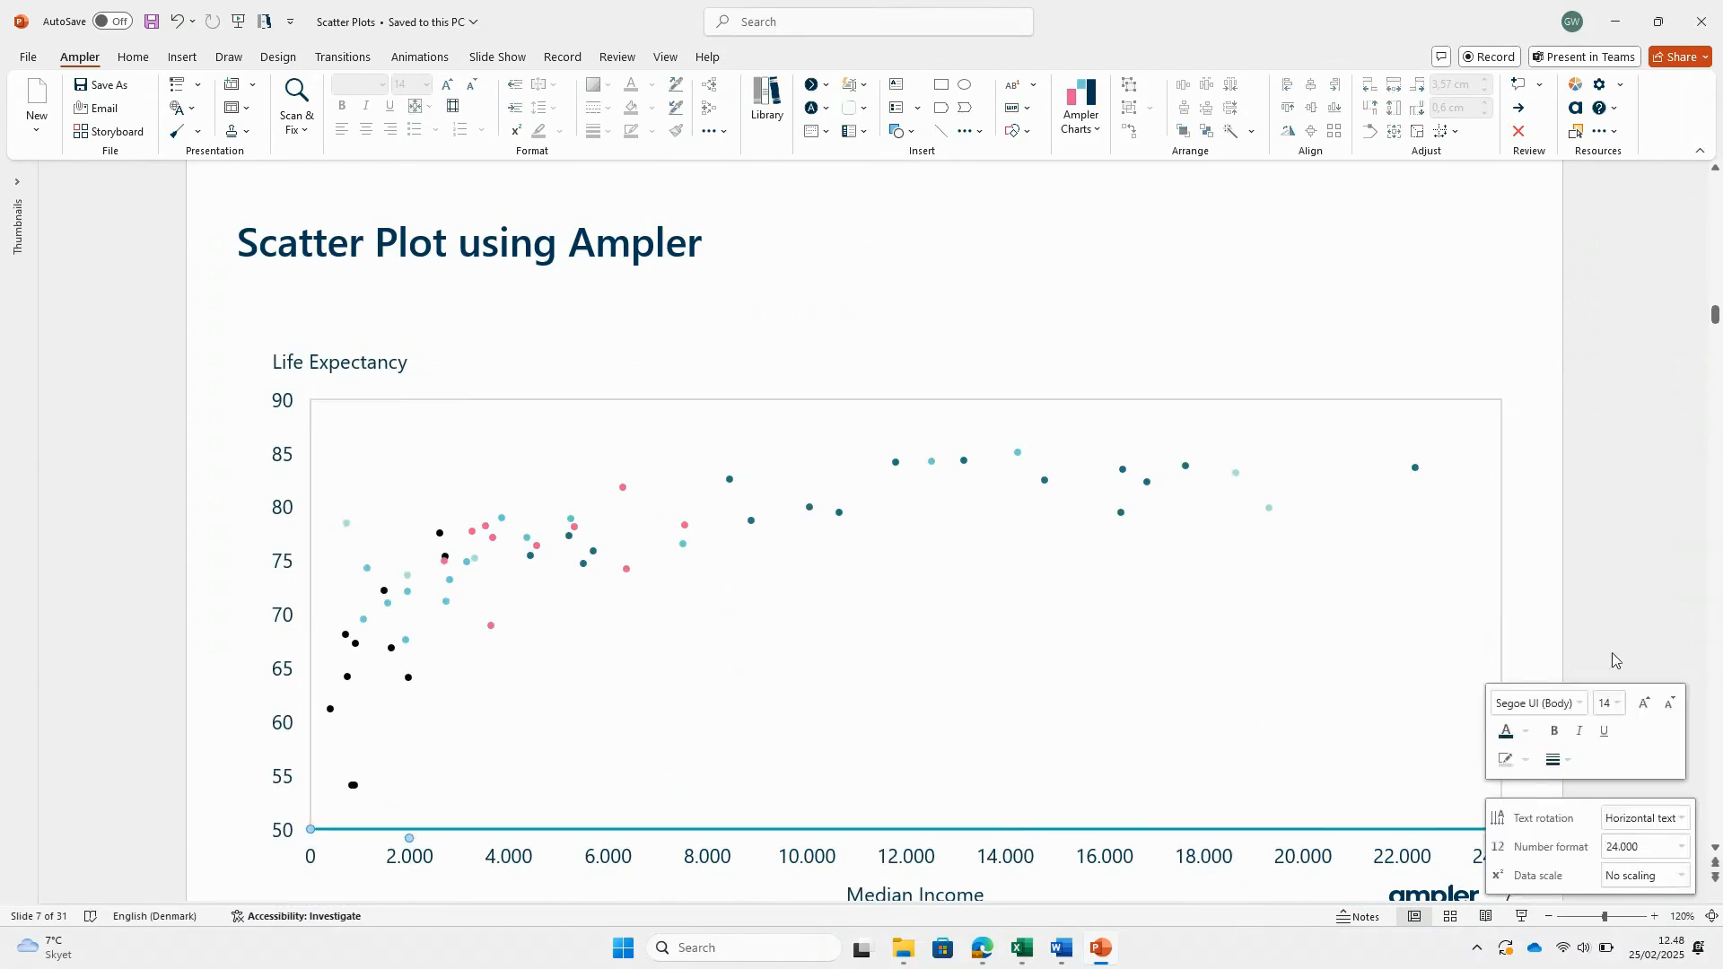
click(1613, 702)
text(12)
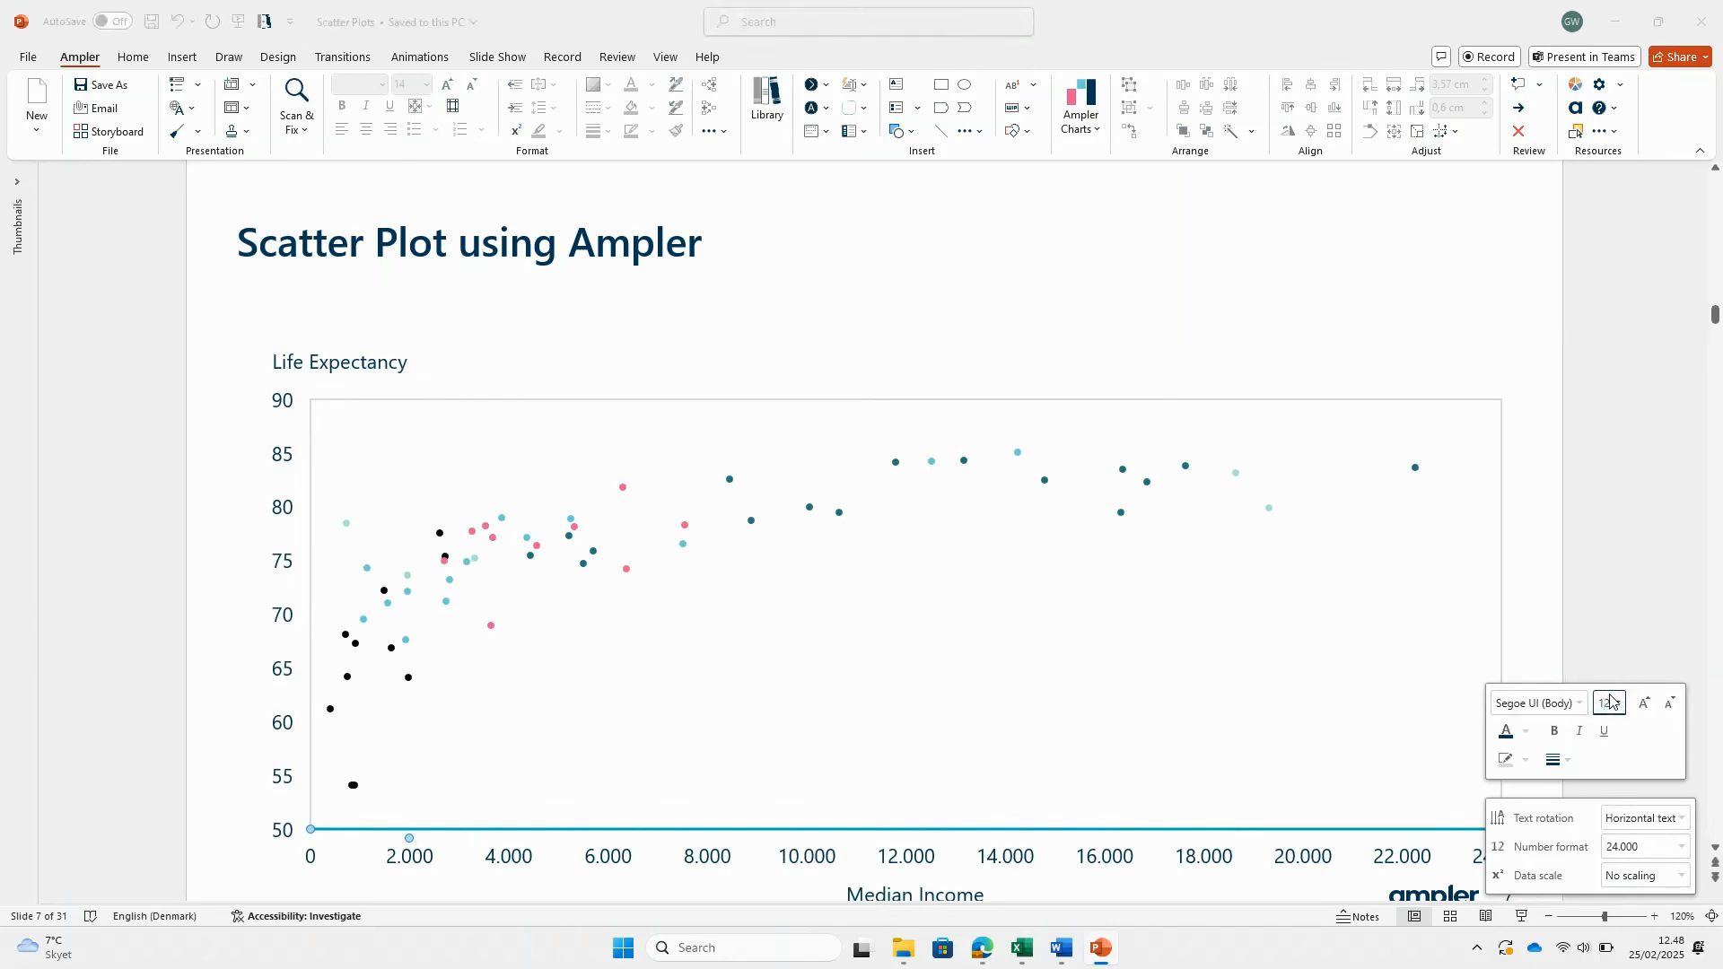
key(Return)
click(962, 891)
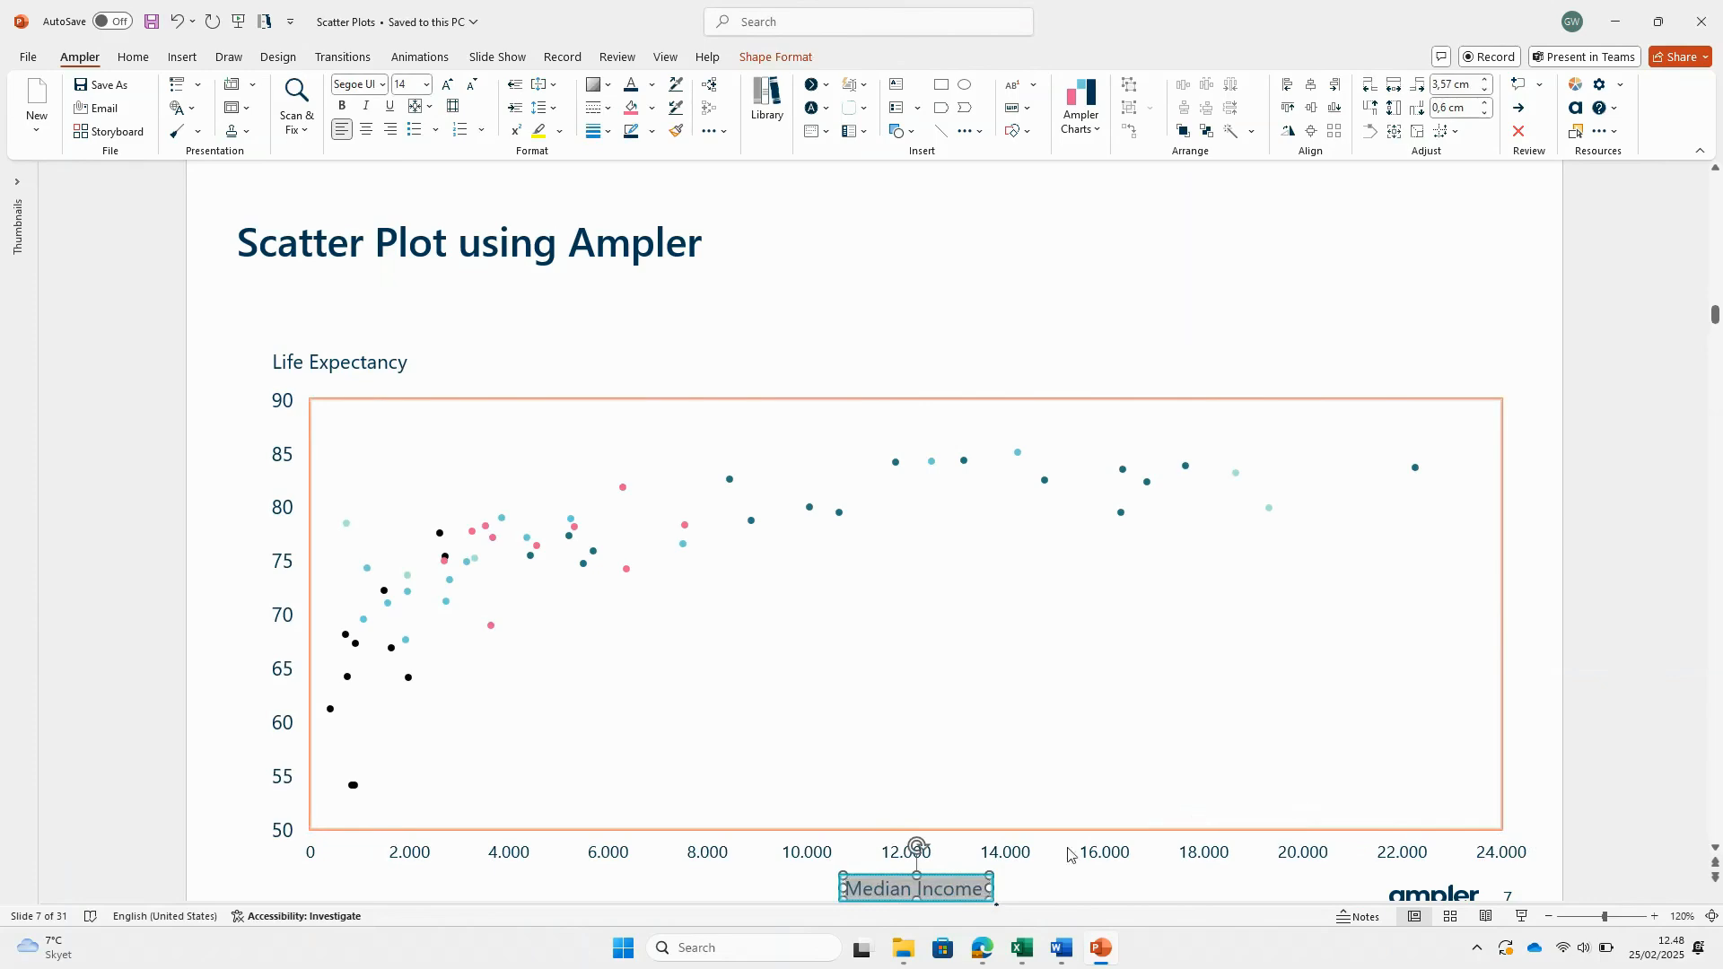
right_click(963, 890)
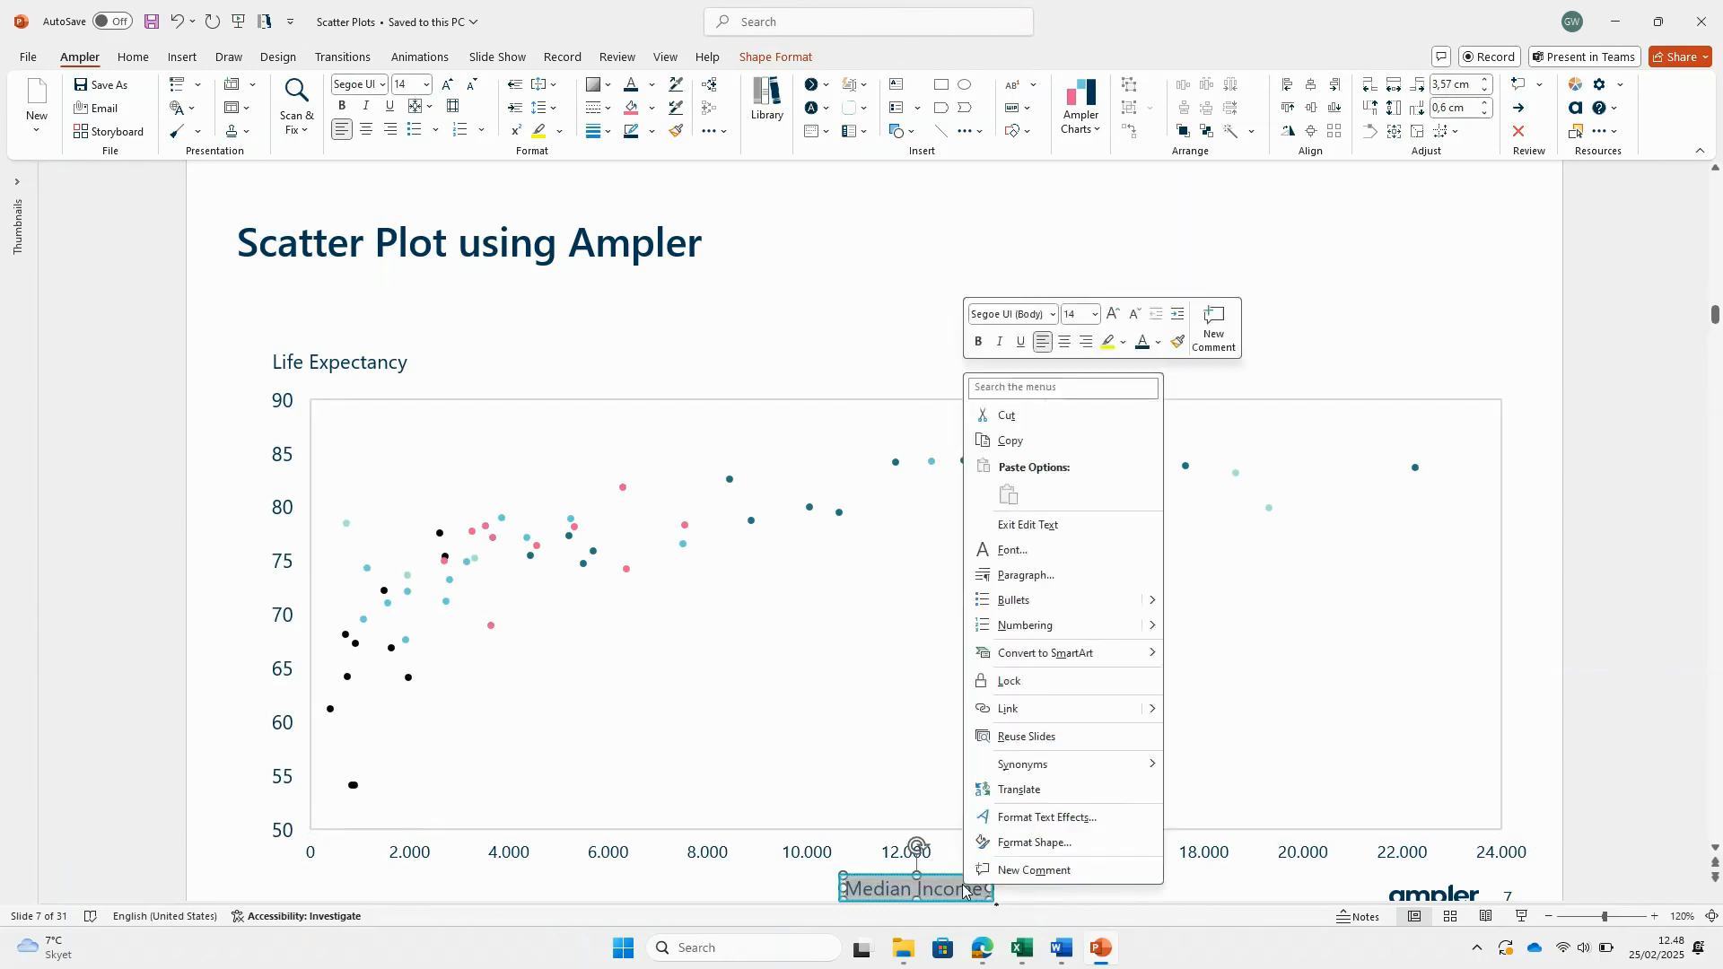
click(1078, 316)
text(12)
key(Return)
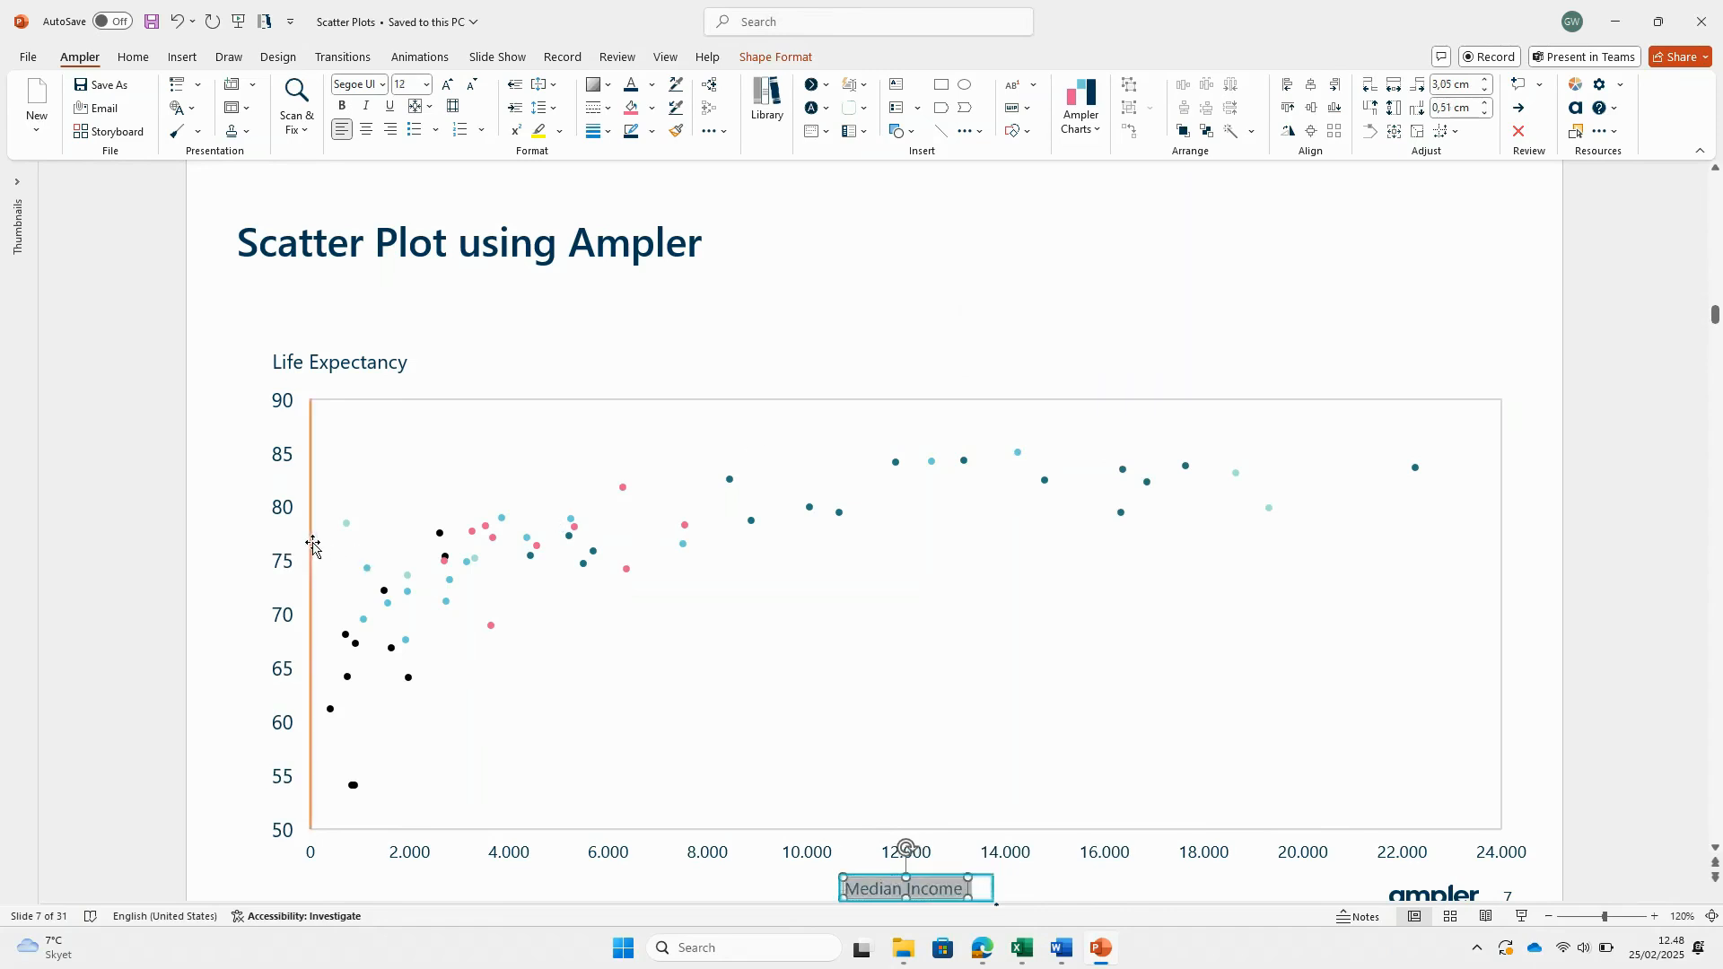
- Set the vertical axis values and the Life Expectancy label to font size 12
click(311, 549)
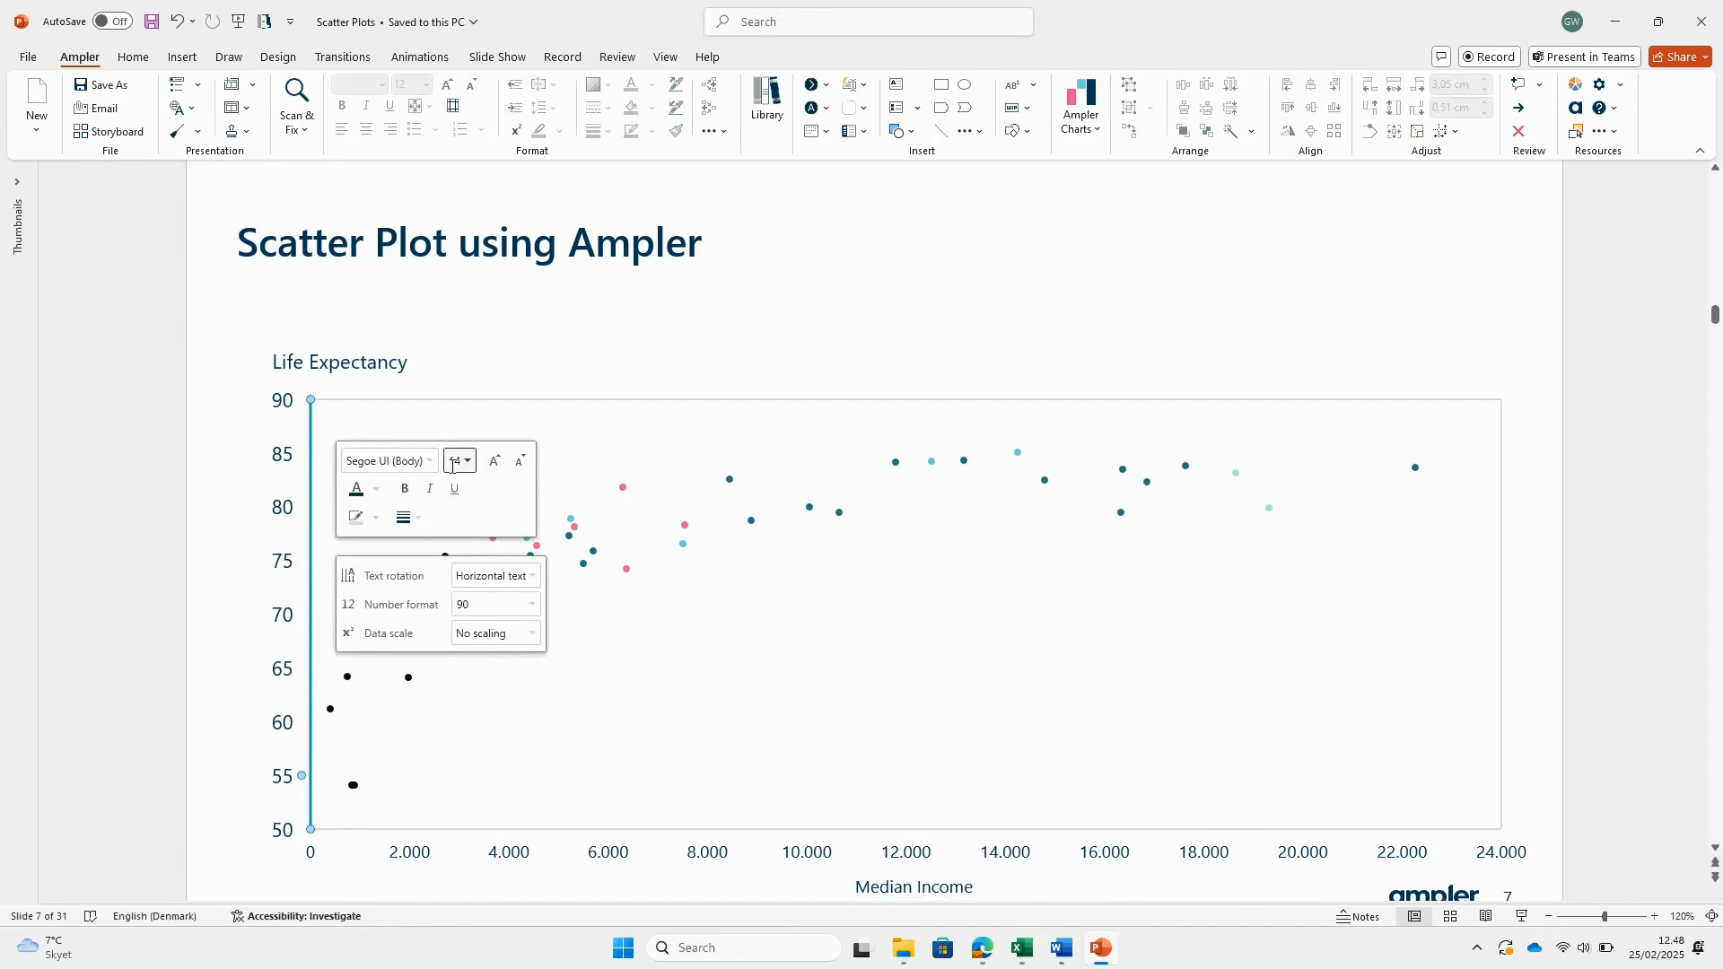
click(453, 466)
text(12)
key(Return)
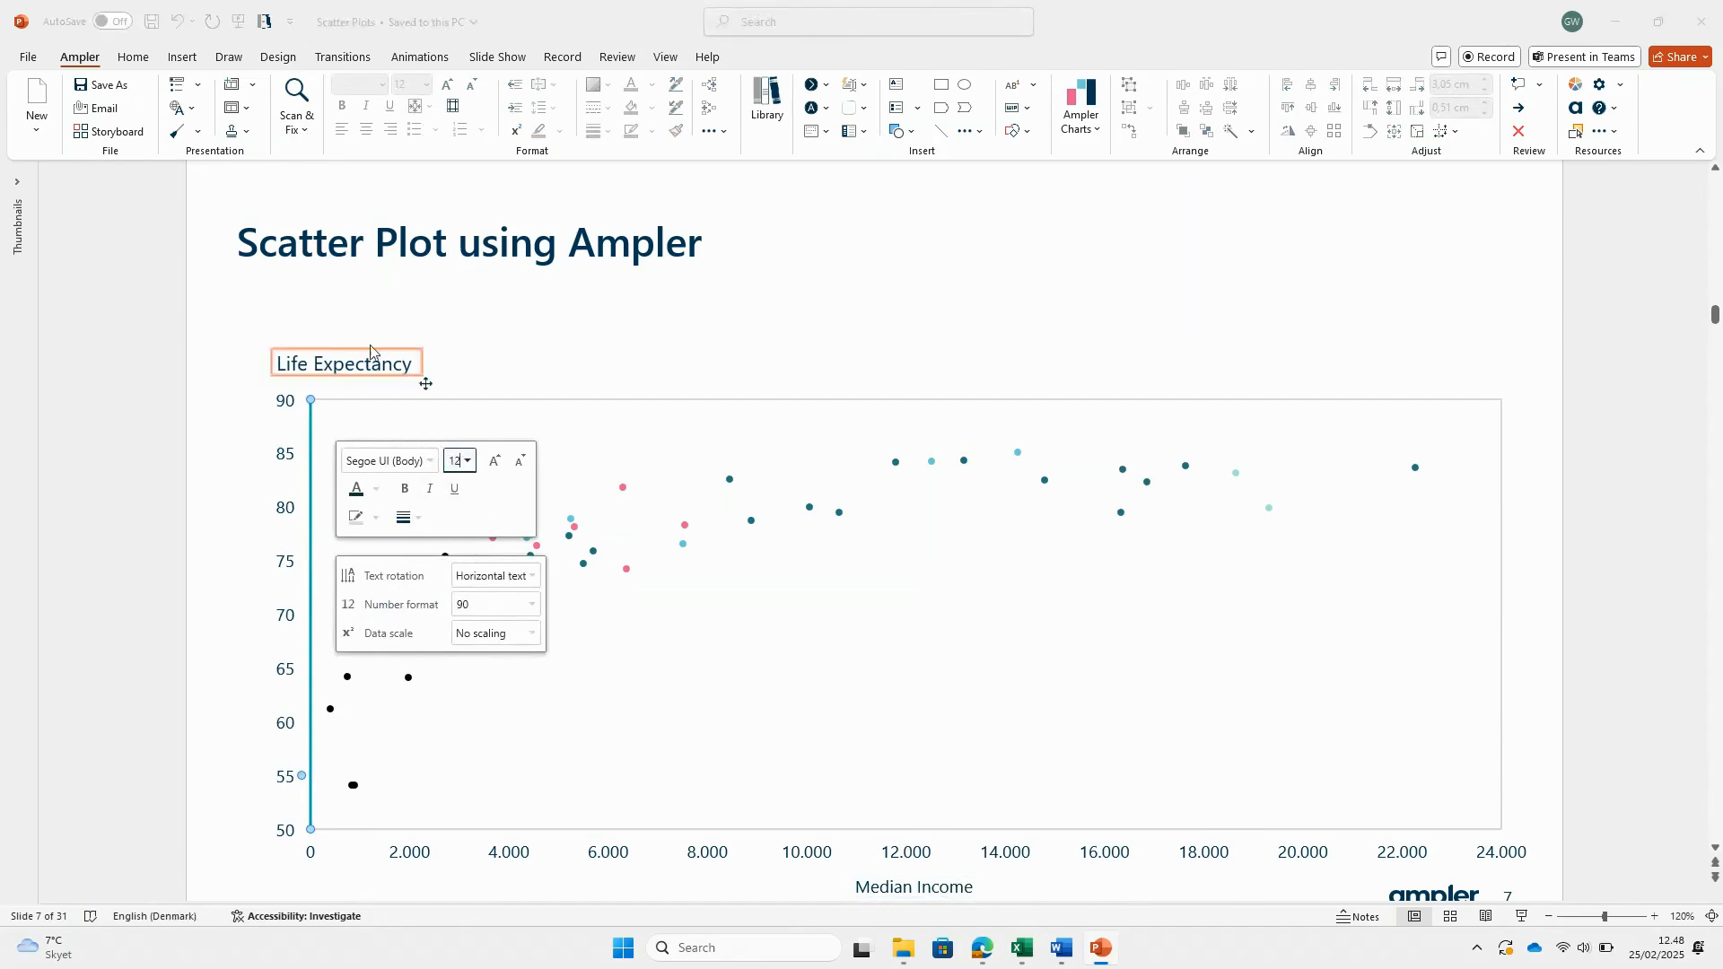
click(424, 383)
click(556, 285)
text(12)
key(Return)
- Add a legend to the chart and lay it out as a single row centred just above the plot area
click(916, 636)
right_click(915, 635)
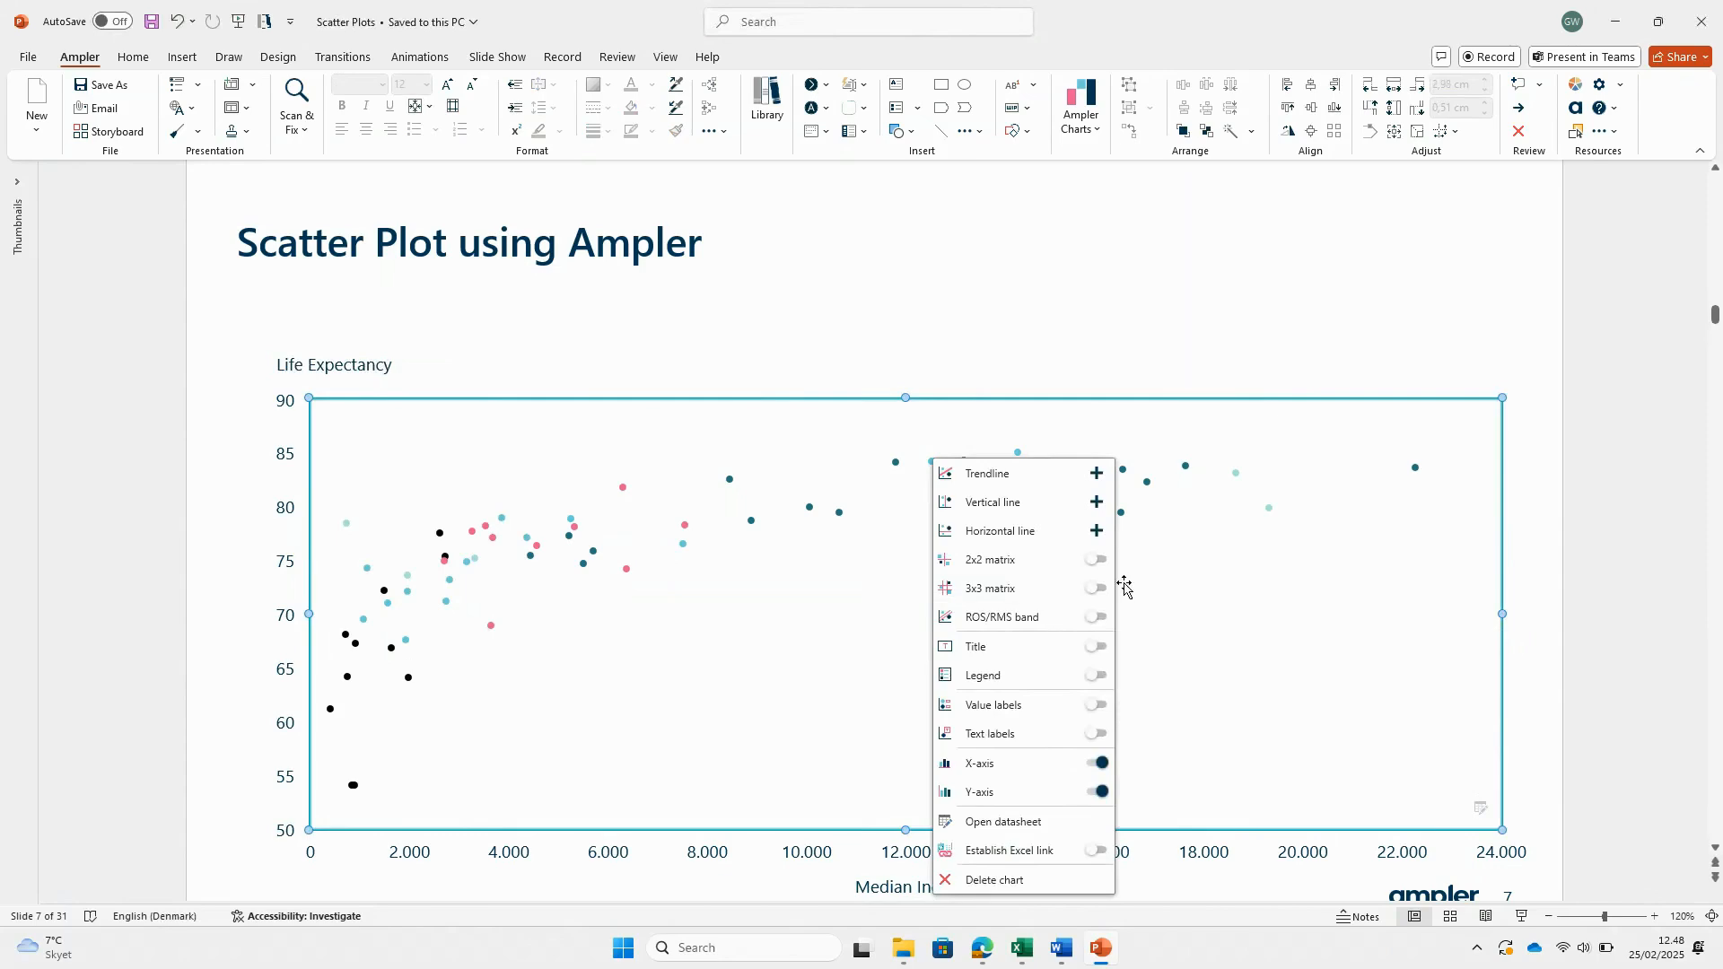
click(1091, 680)
drag(1565, 405, 1410, 327)
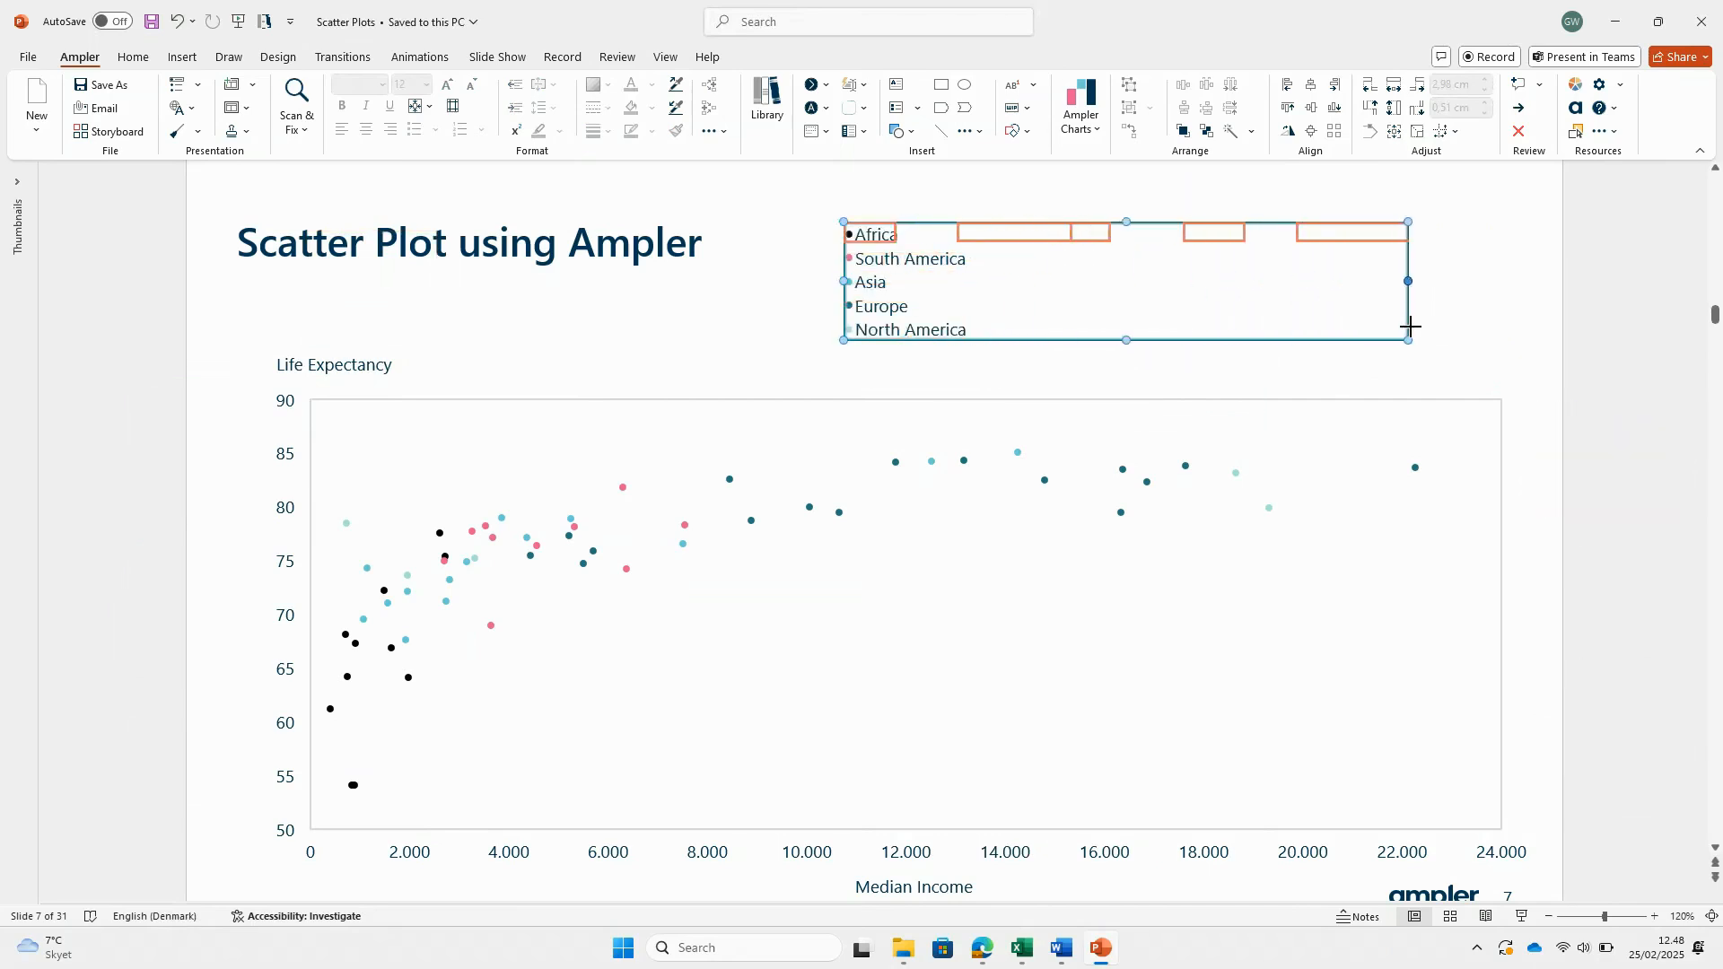
drag(1008, 321, 1004, 355)
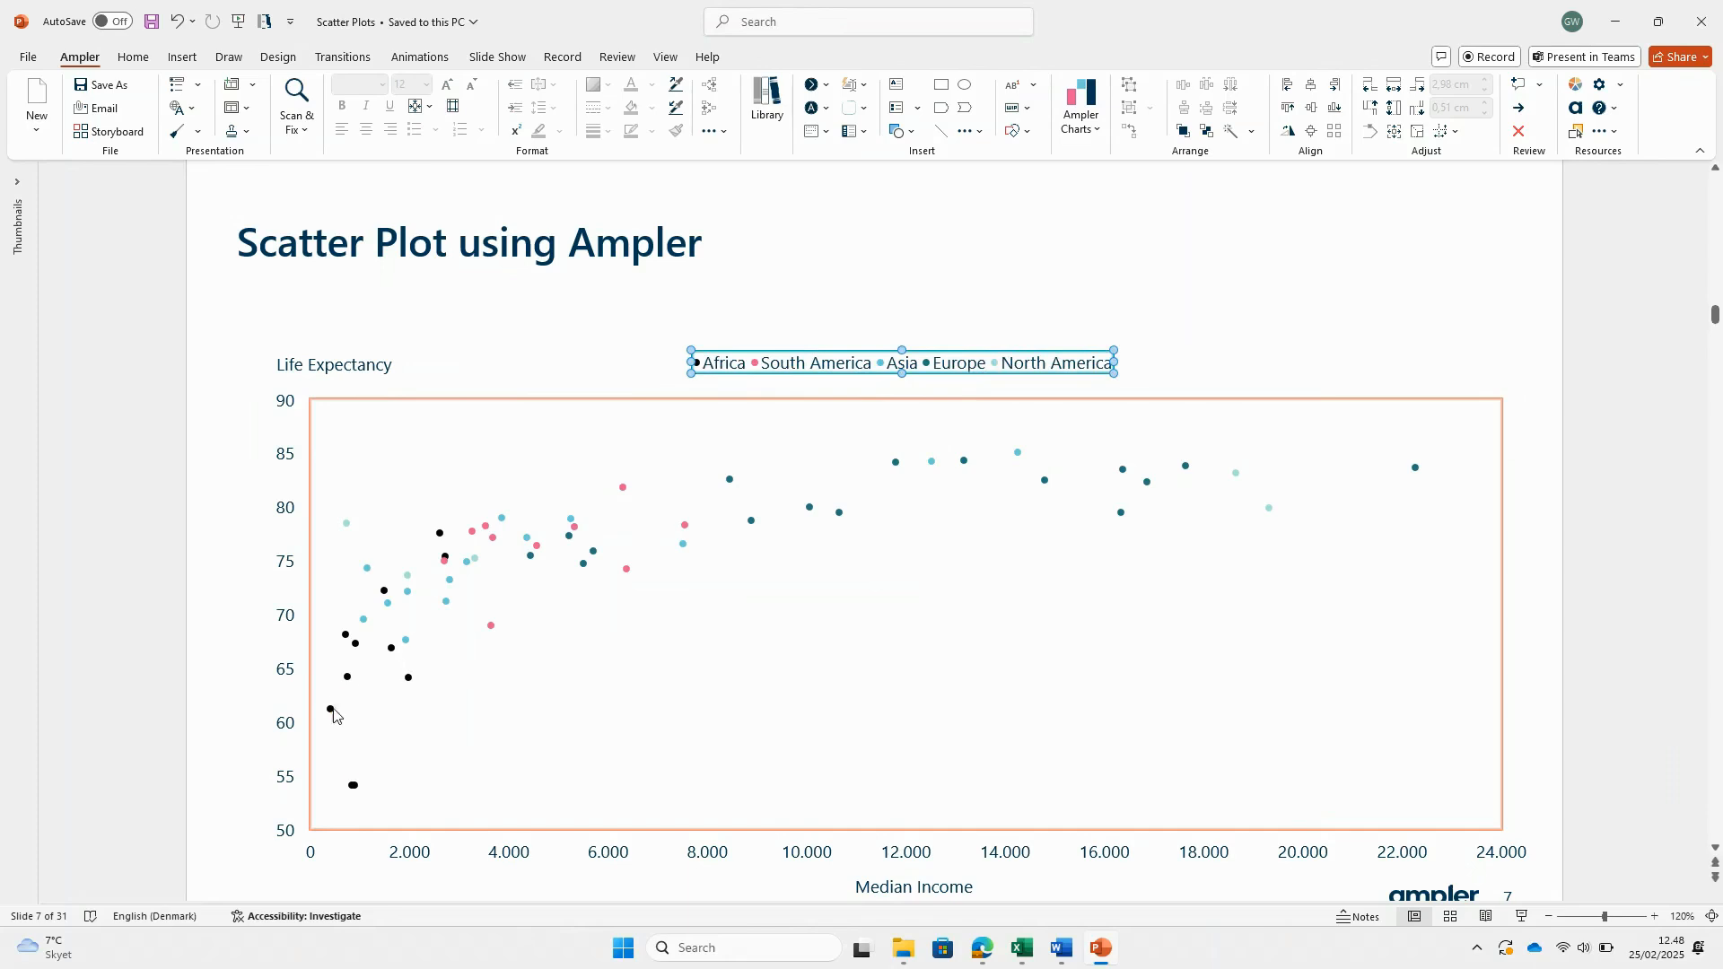
- Recolour the Africa series markers with the darkest pink shade from the theme colours
click(350, 684)
click(350, 681)
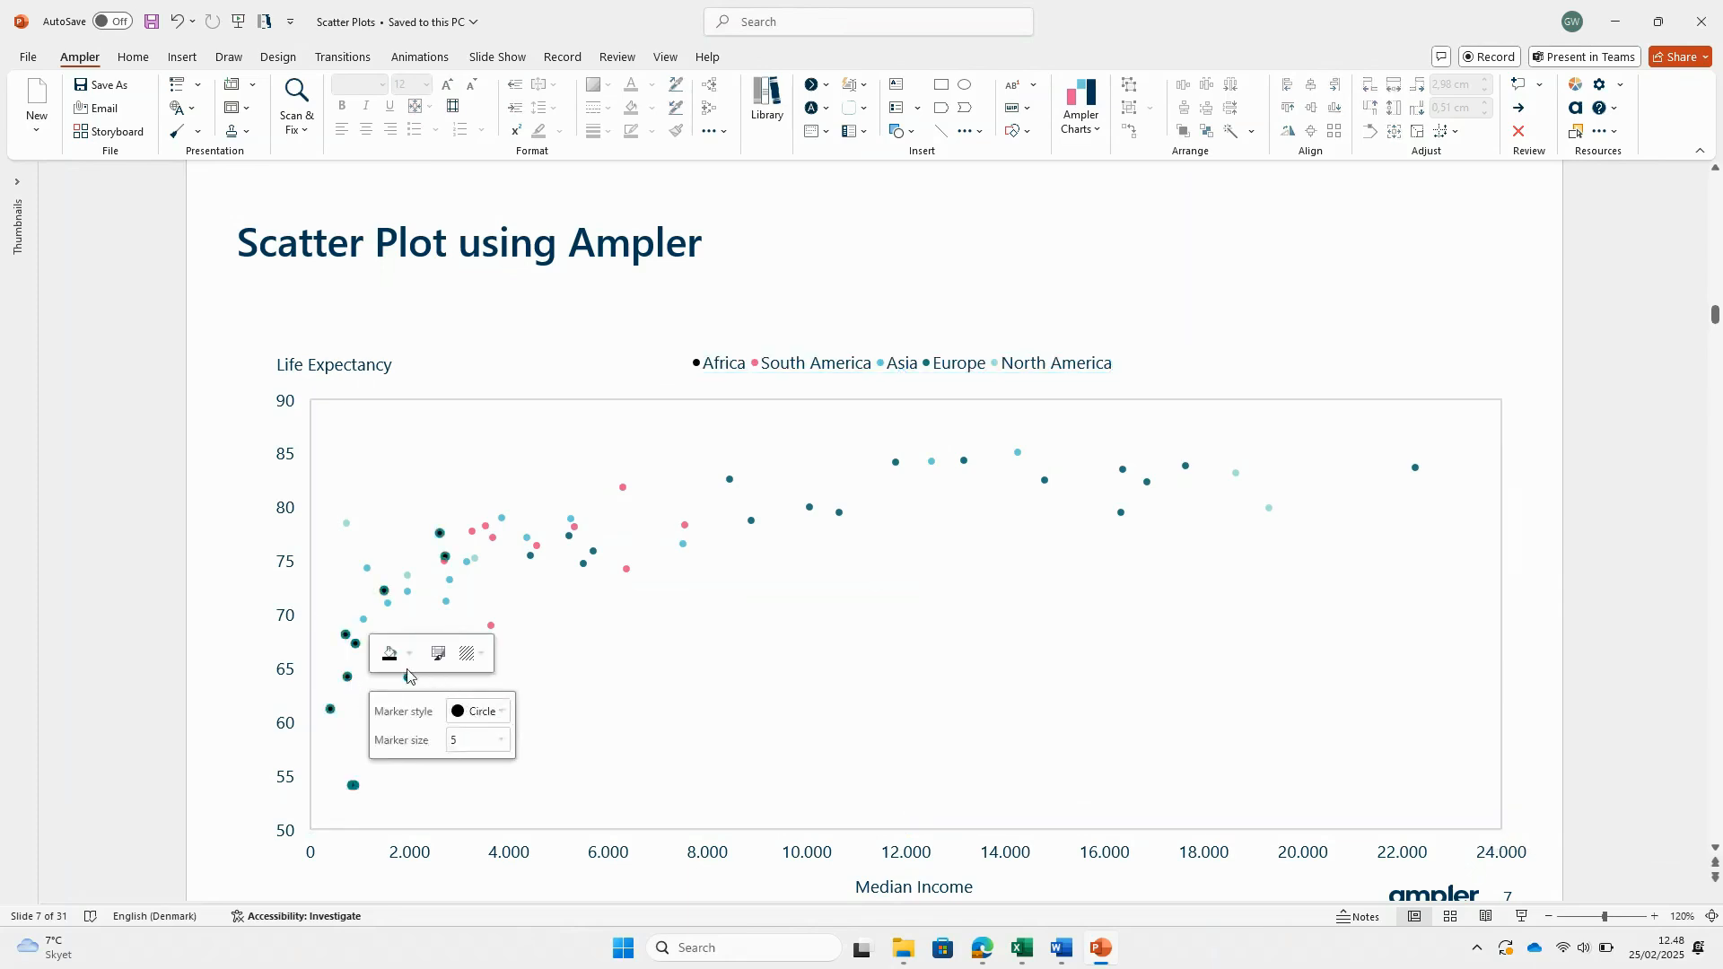
click(409, 658)
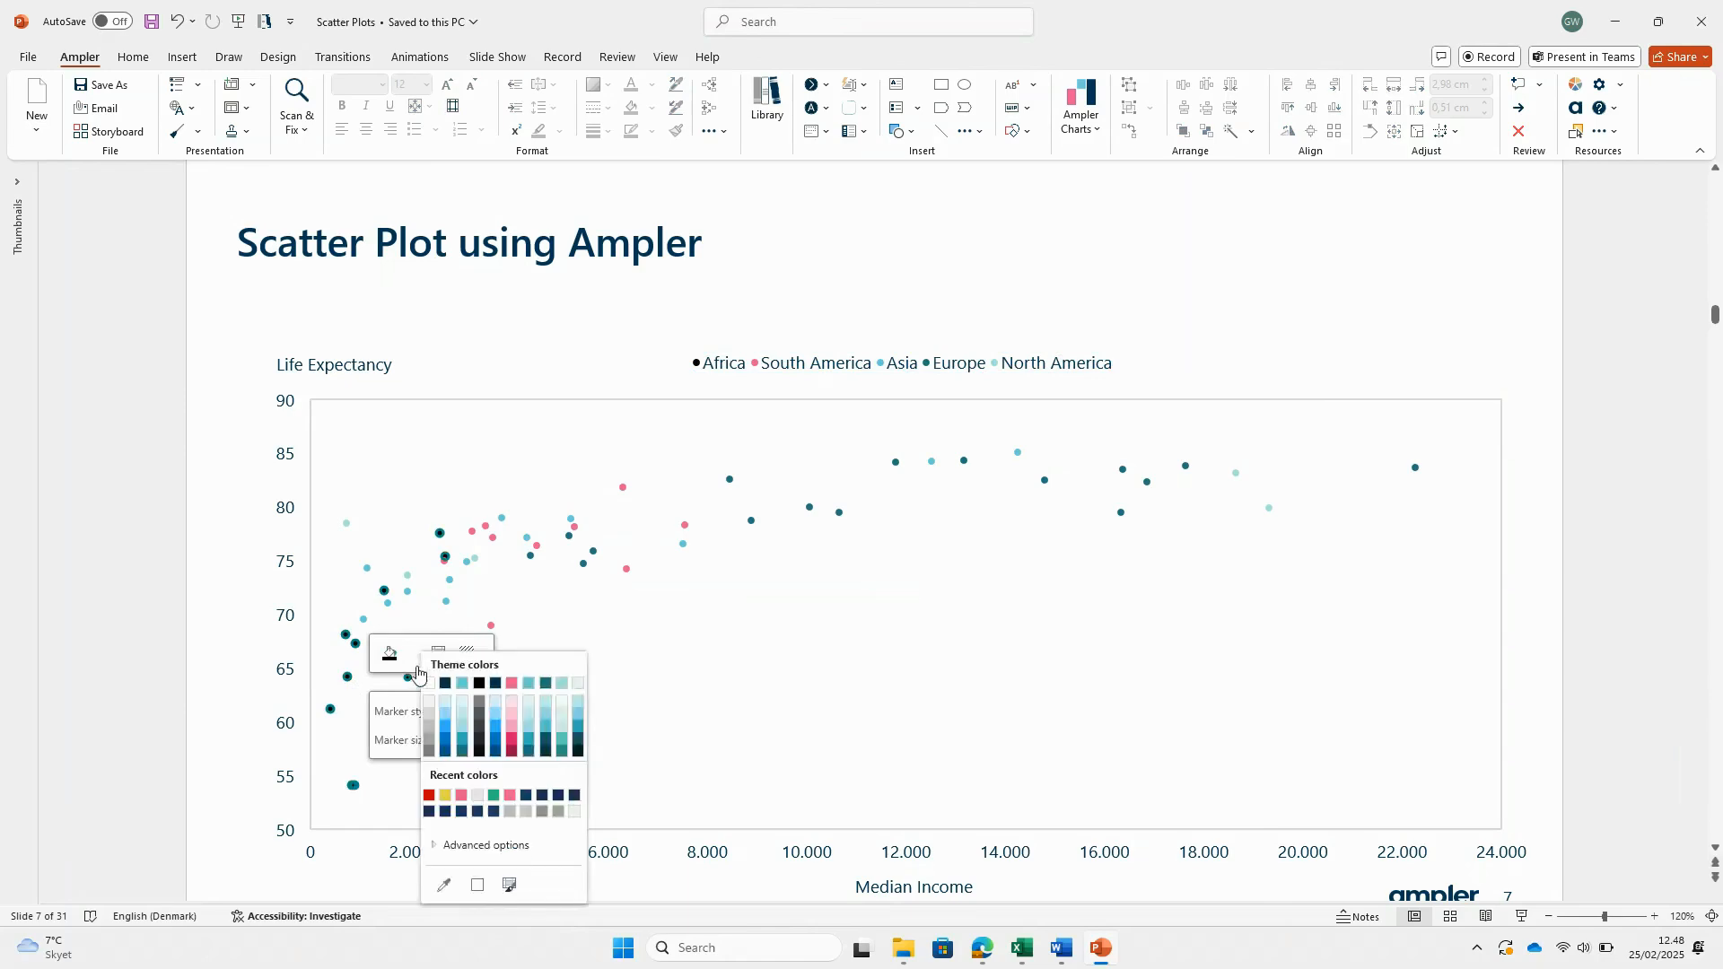
click(512, 752)
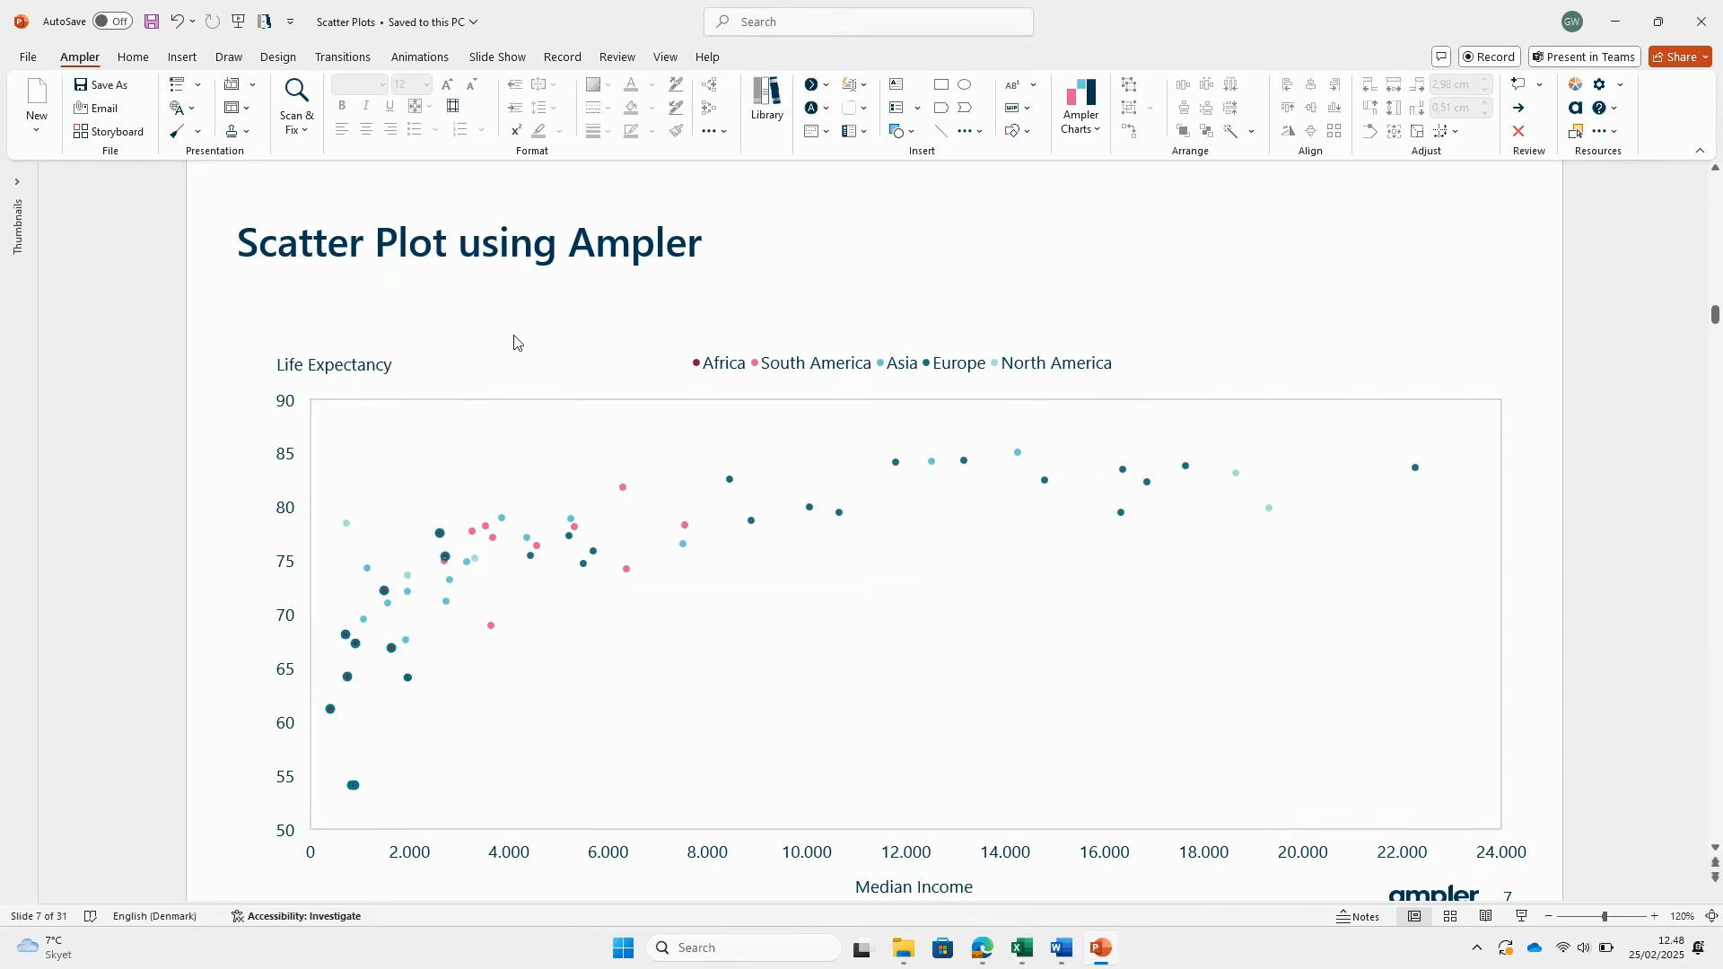
- Add a chart title reading "The Impact of Median Income on Life Expectancy"
click(537, 449)
right_click(538, 448)
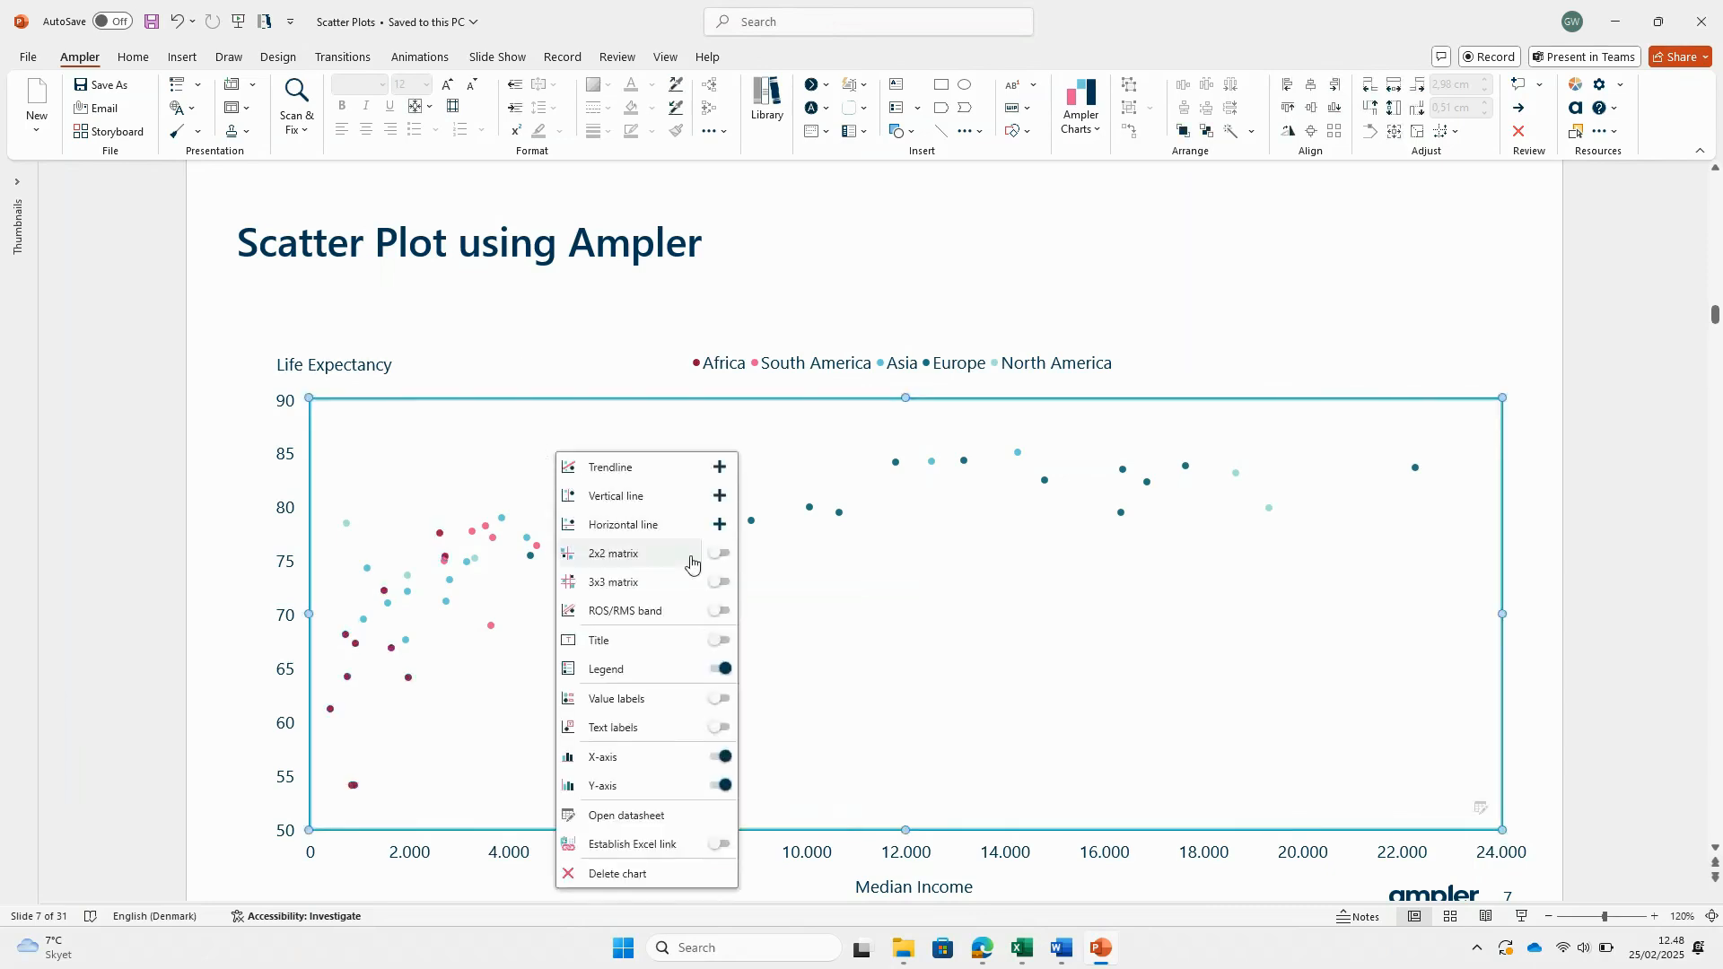
click(715, 640)
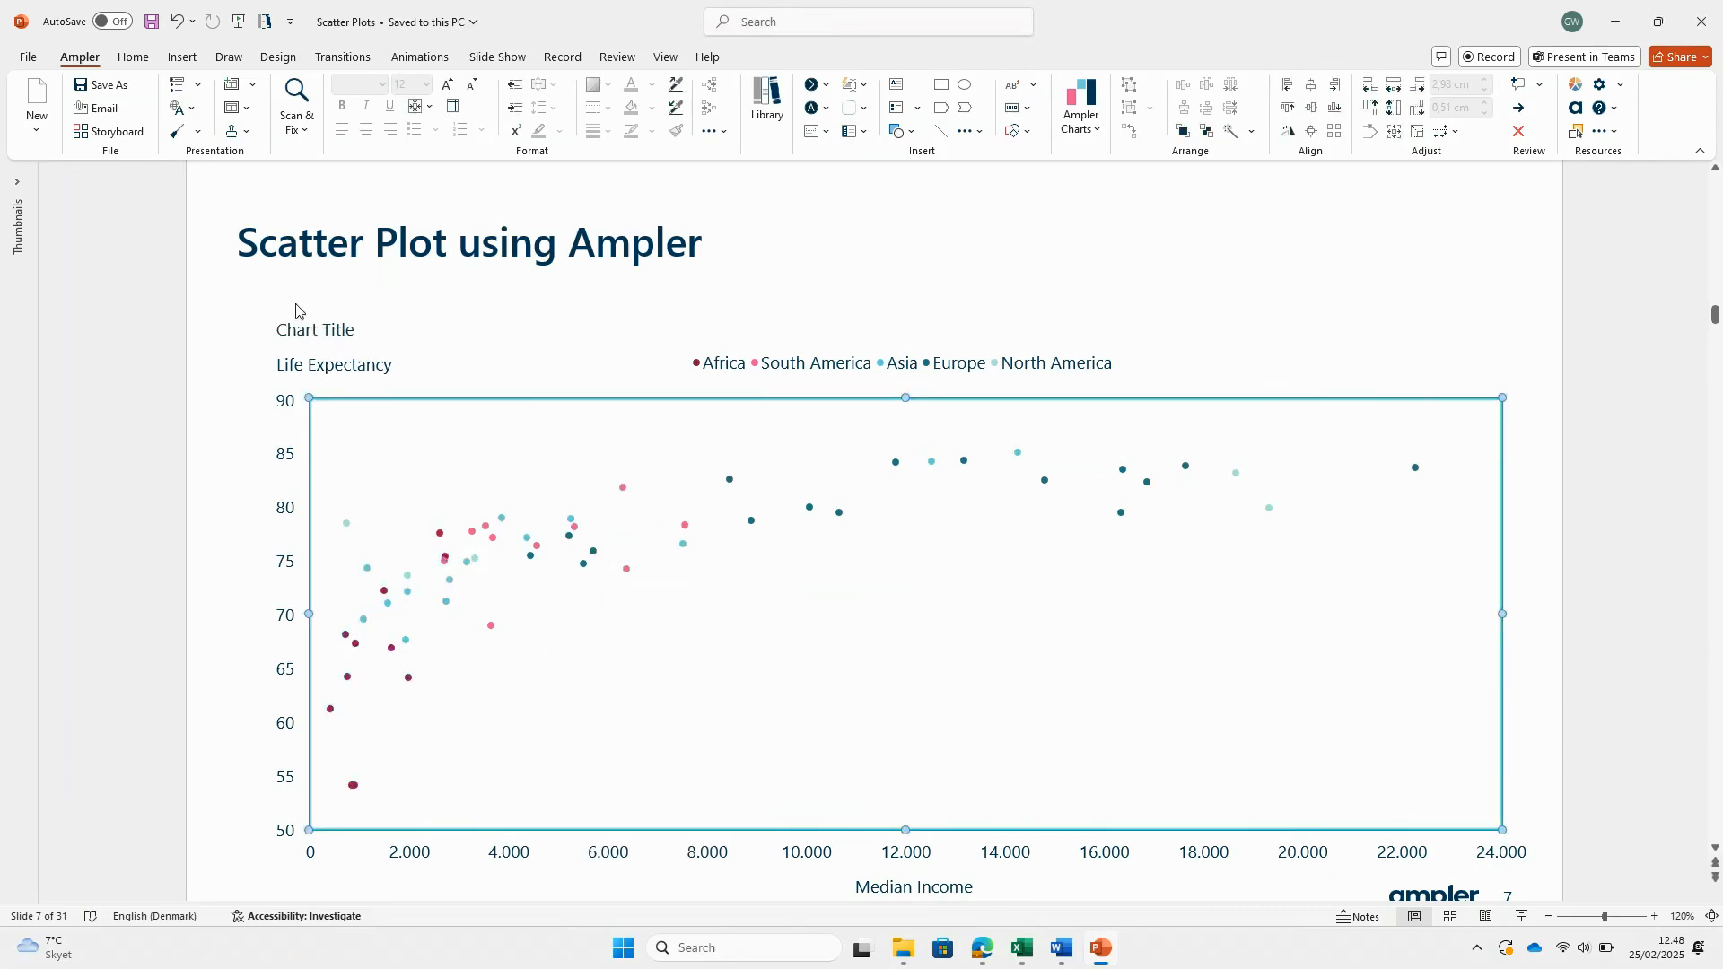
text(The)
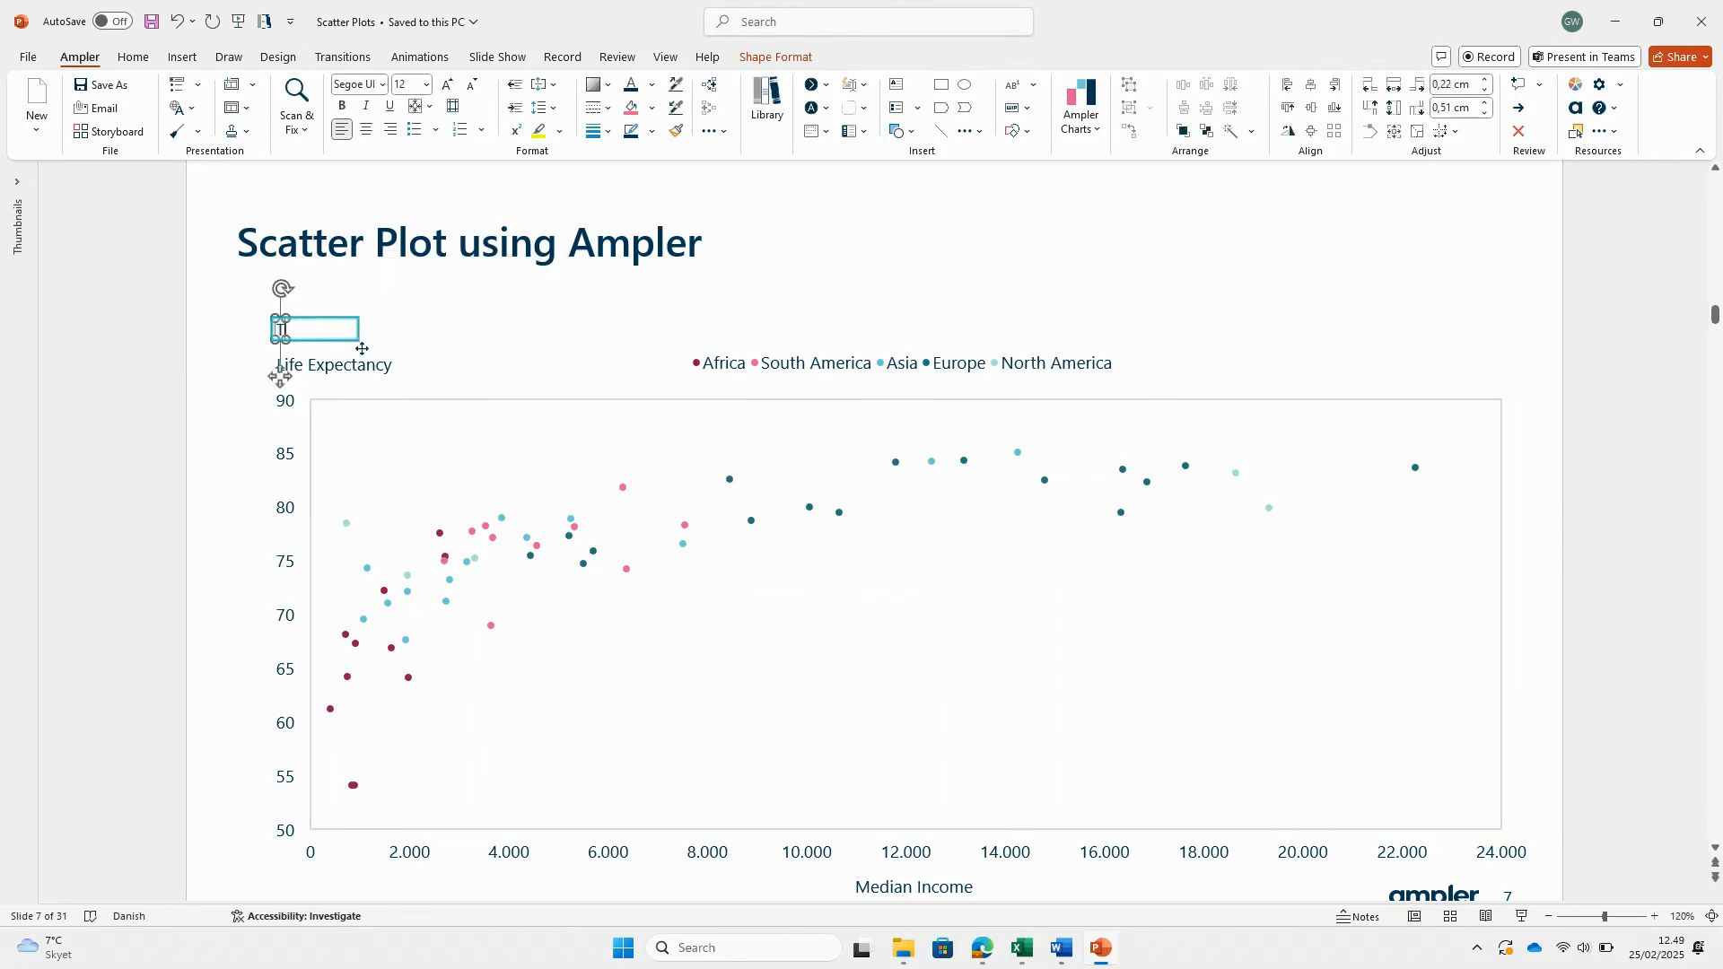
text( Imp)
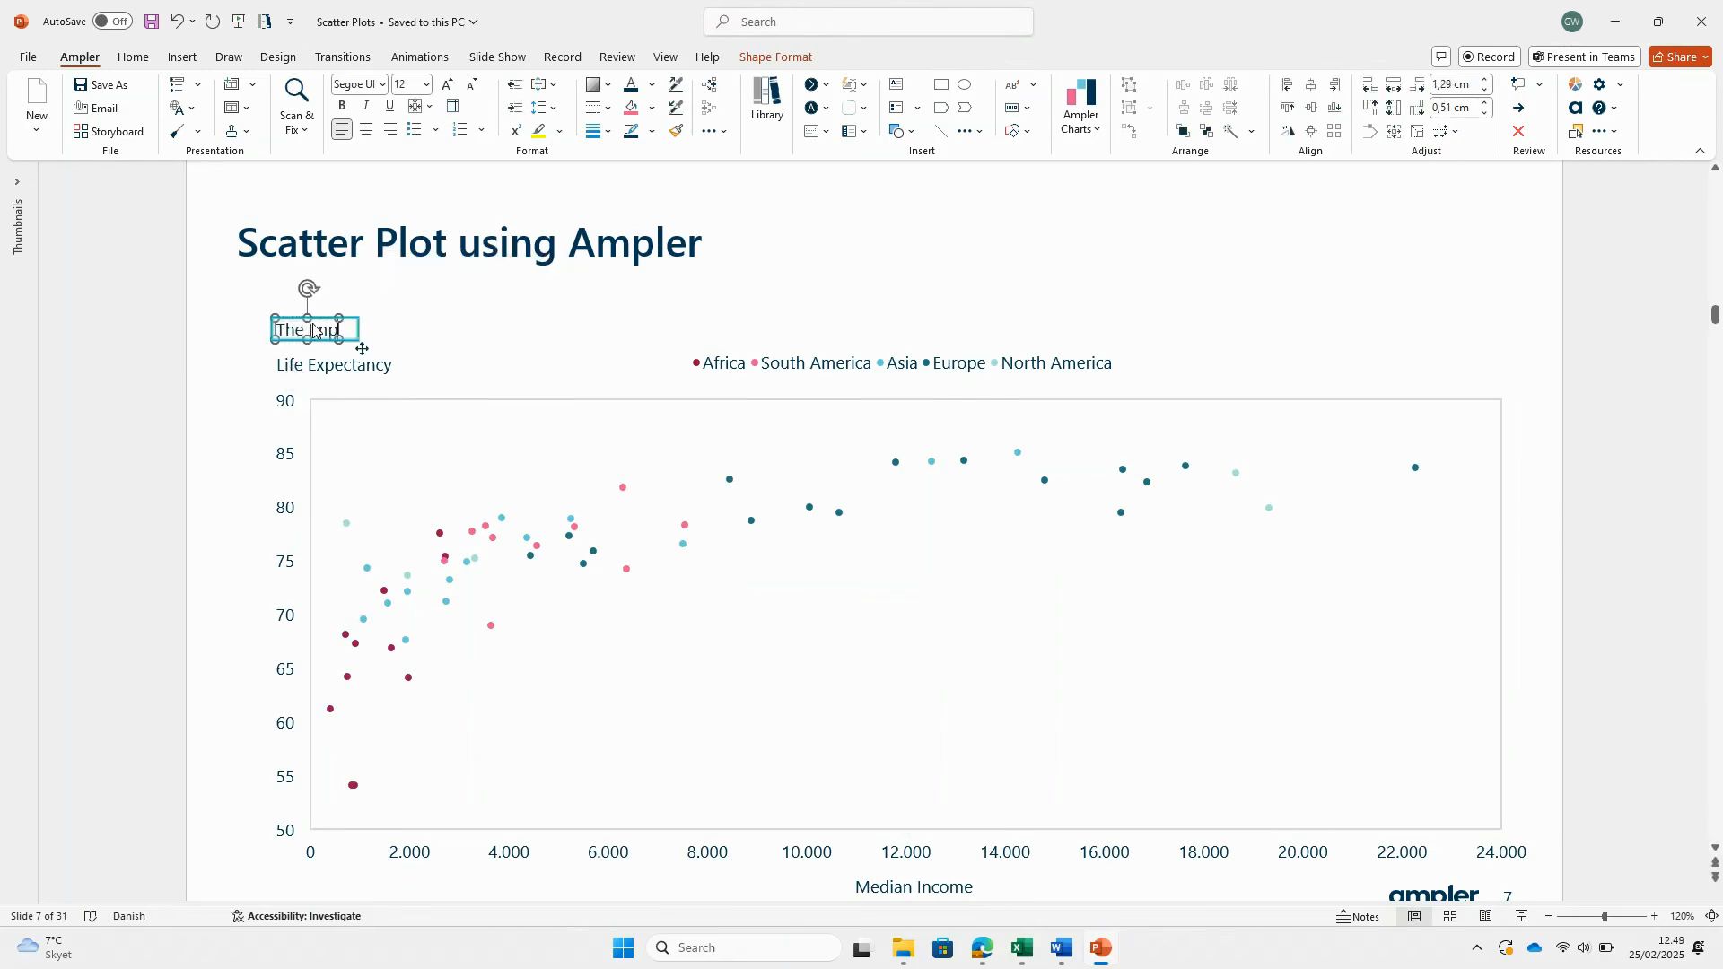
text(act of)
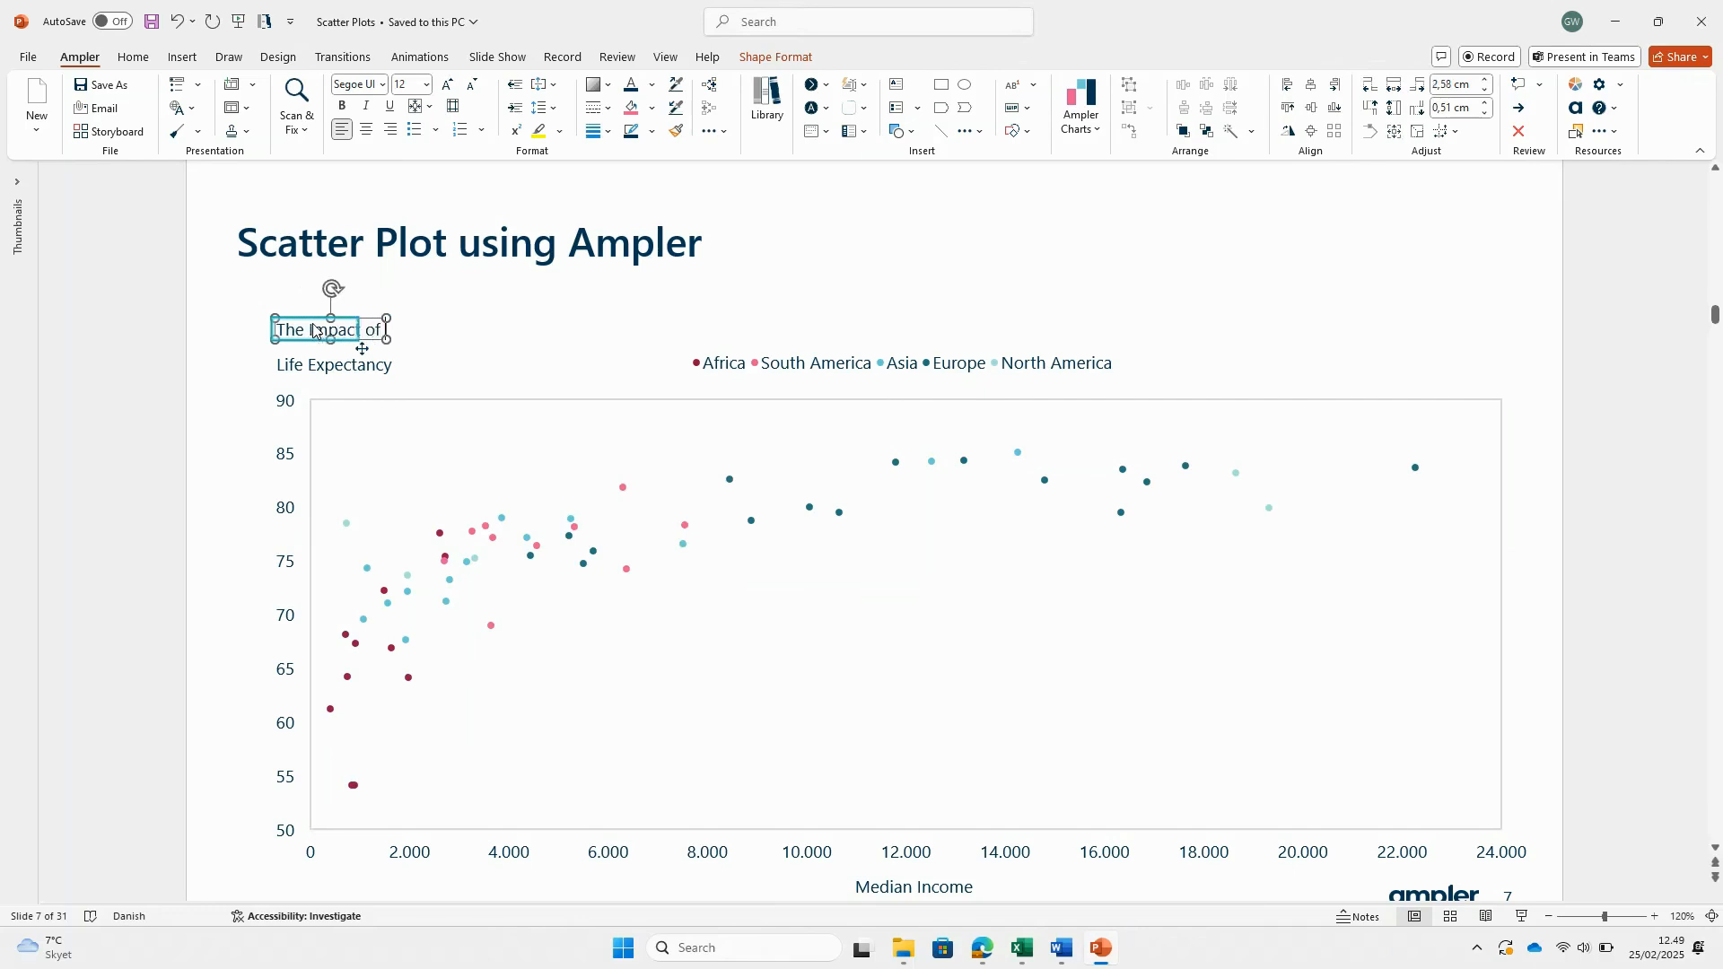
text( Median Inc)
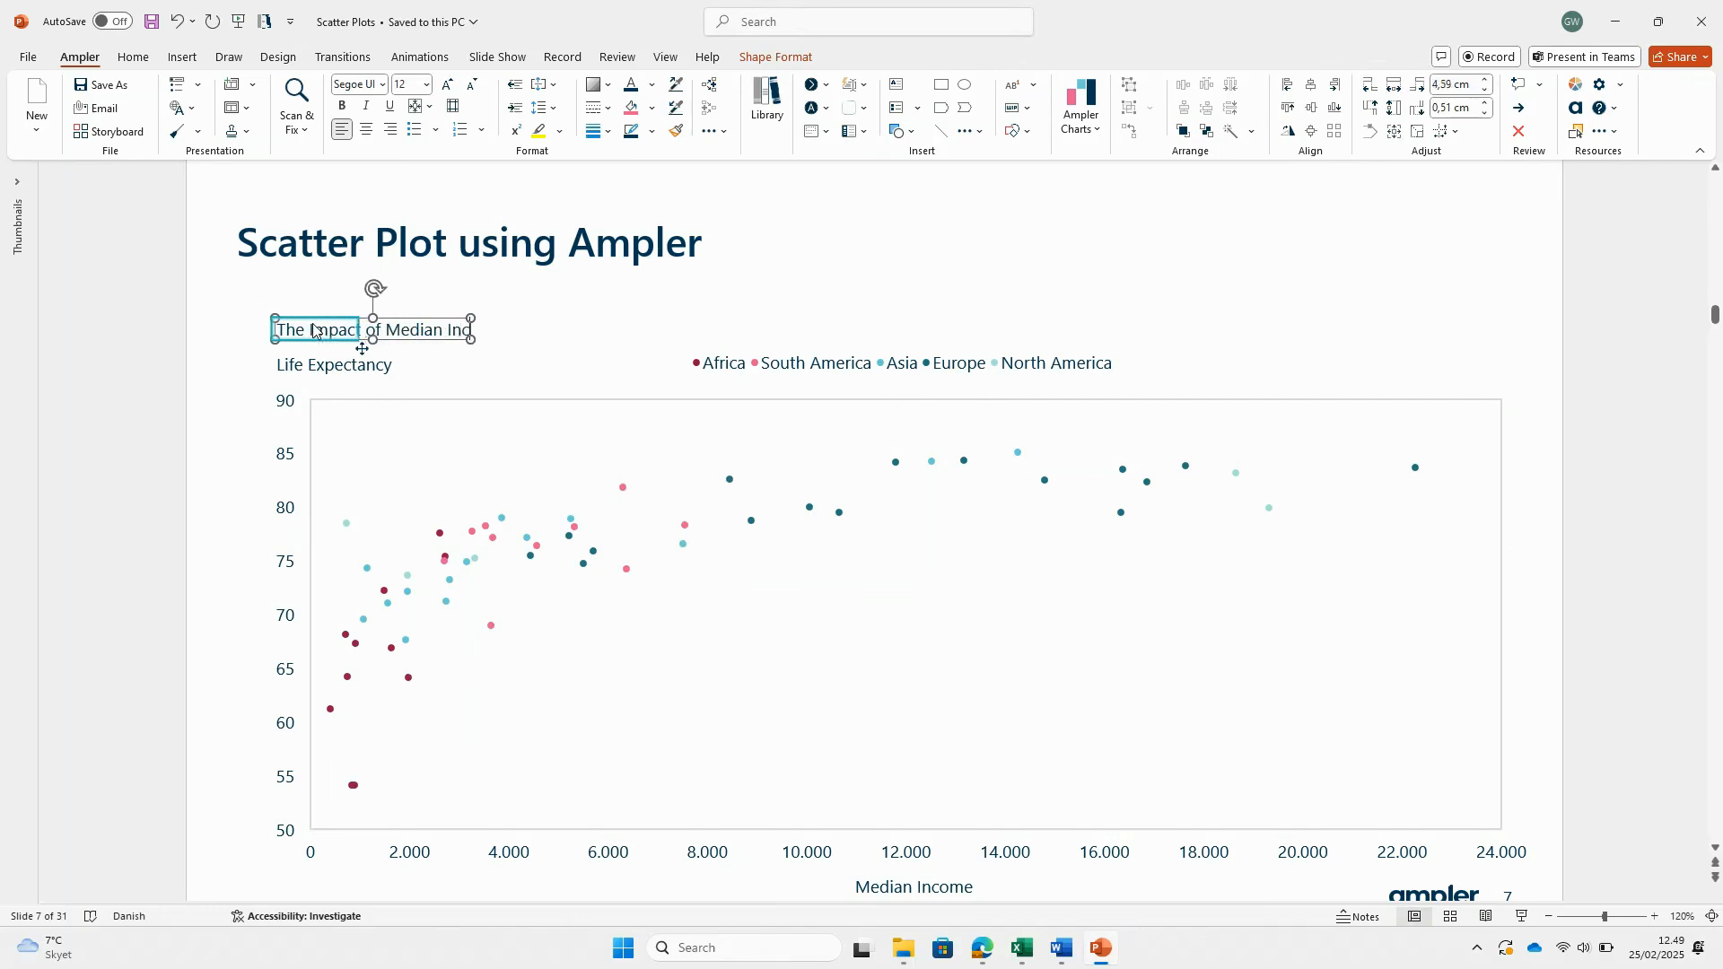
text(ome on Lif)
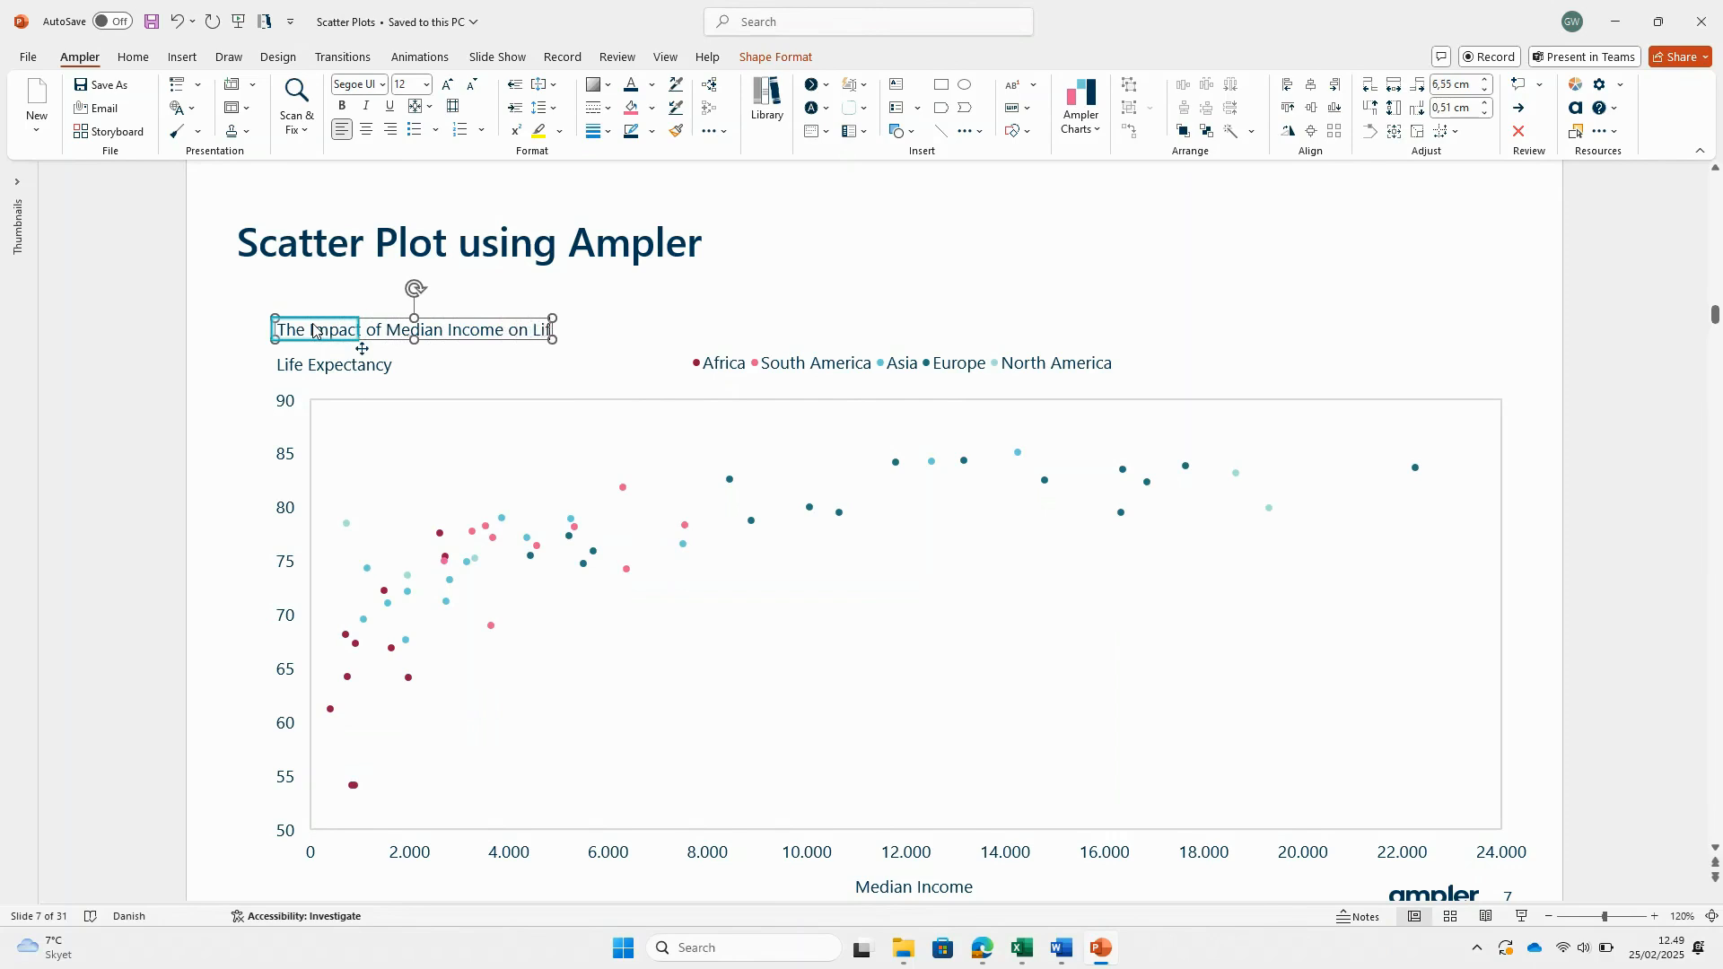
text(e Expectancy)
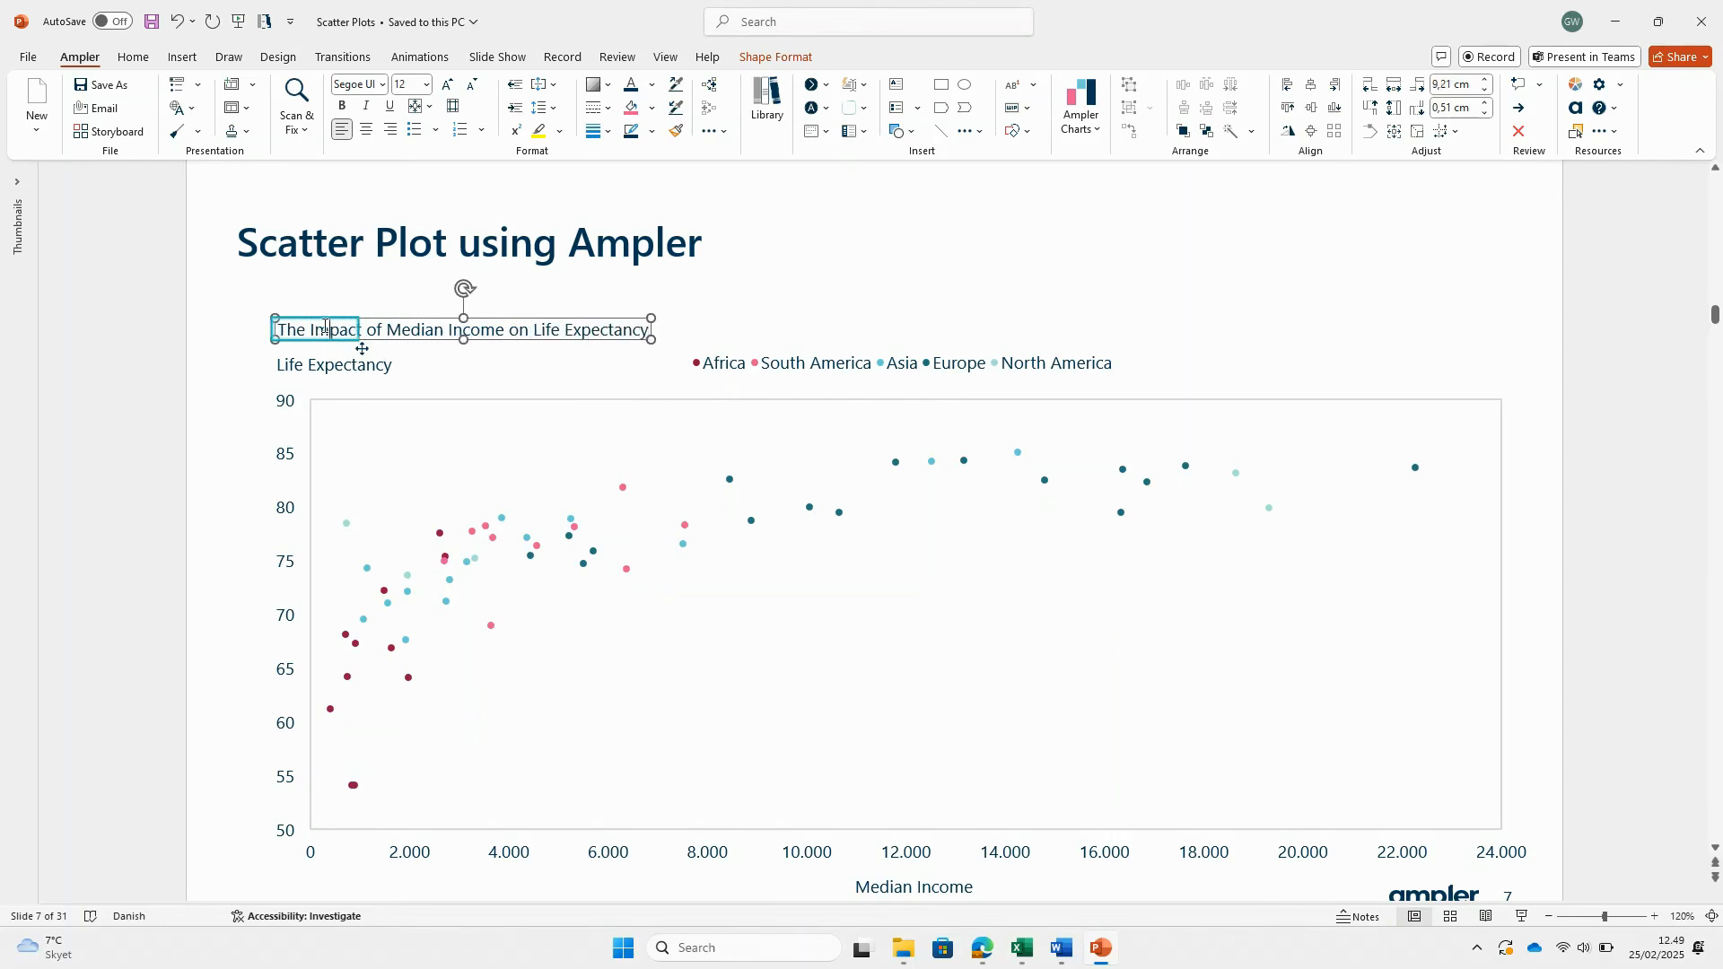
- Enlarge the chart title to font size 15 and make it bold
triple_click(326, 330)
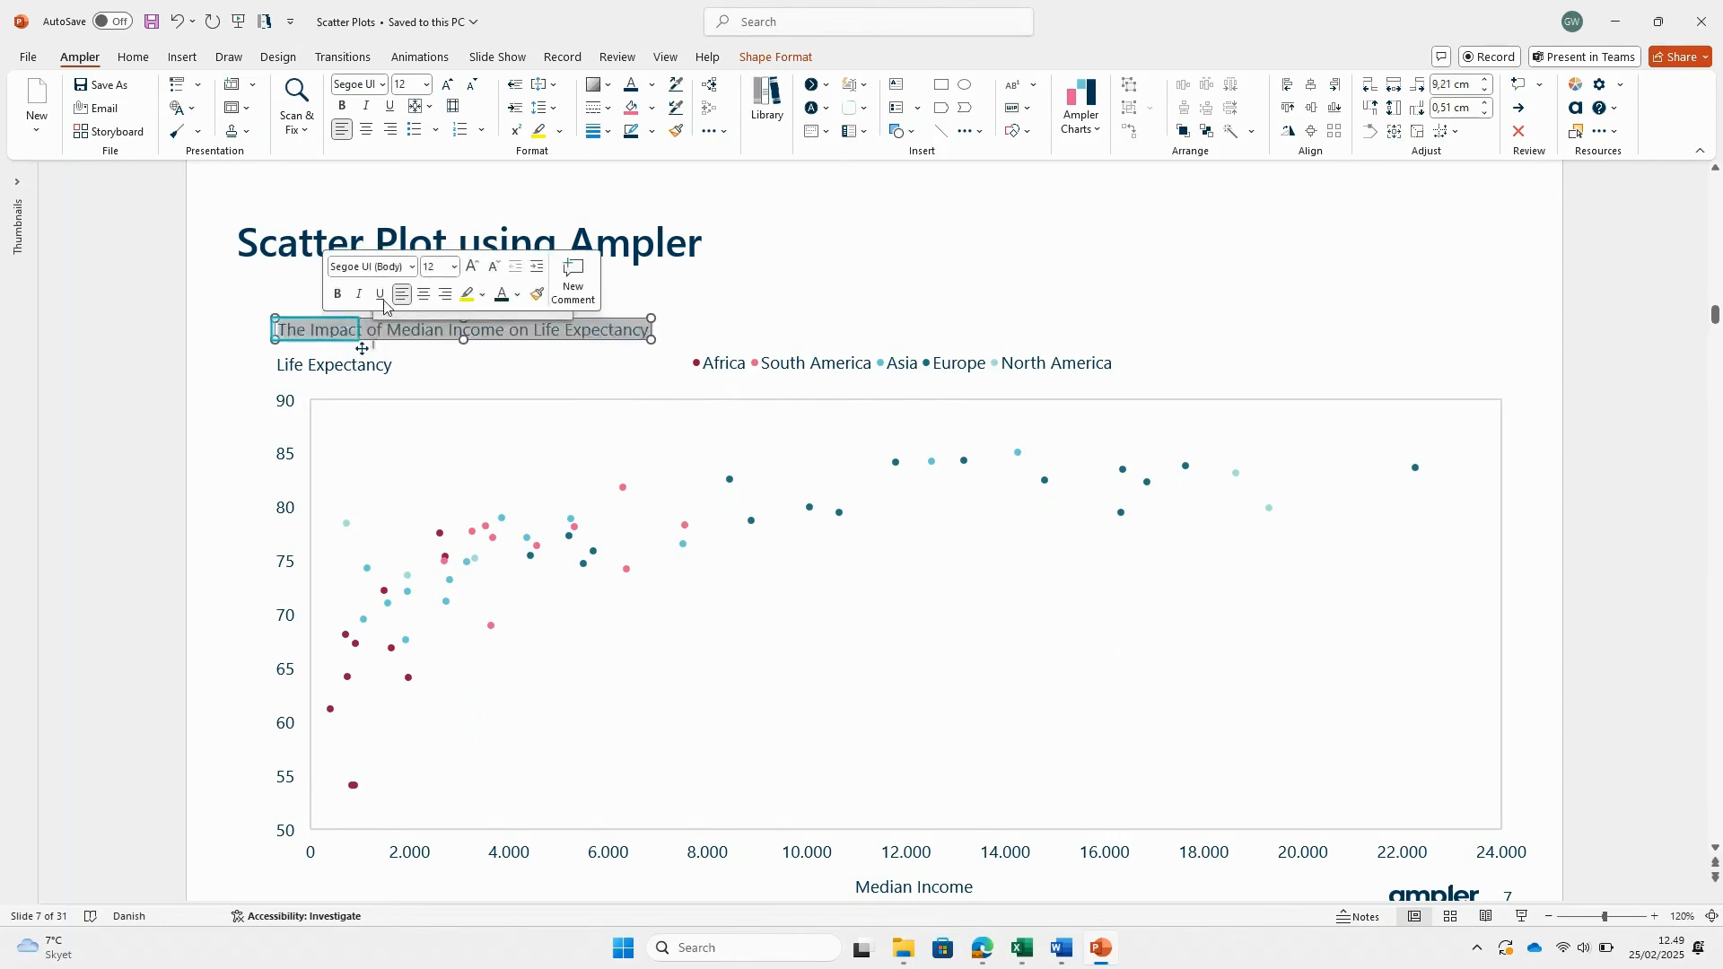
click(472, 268)
click(472, 268)
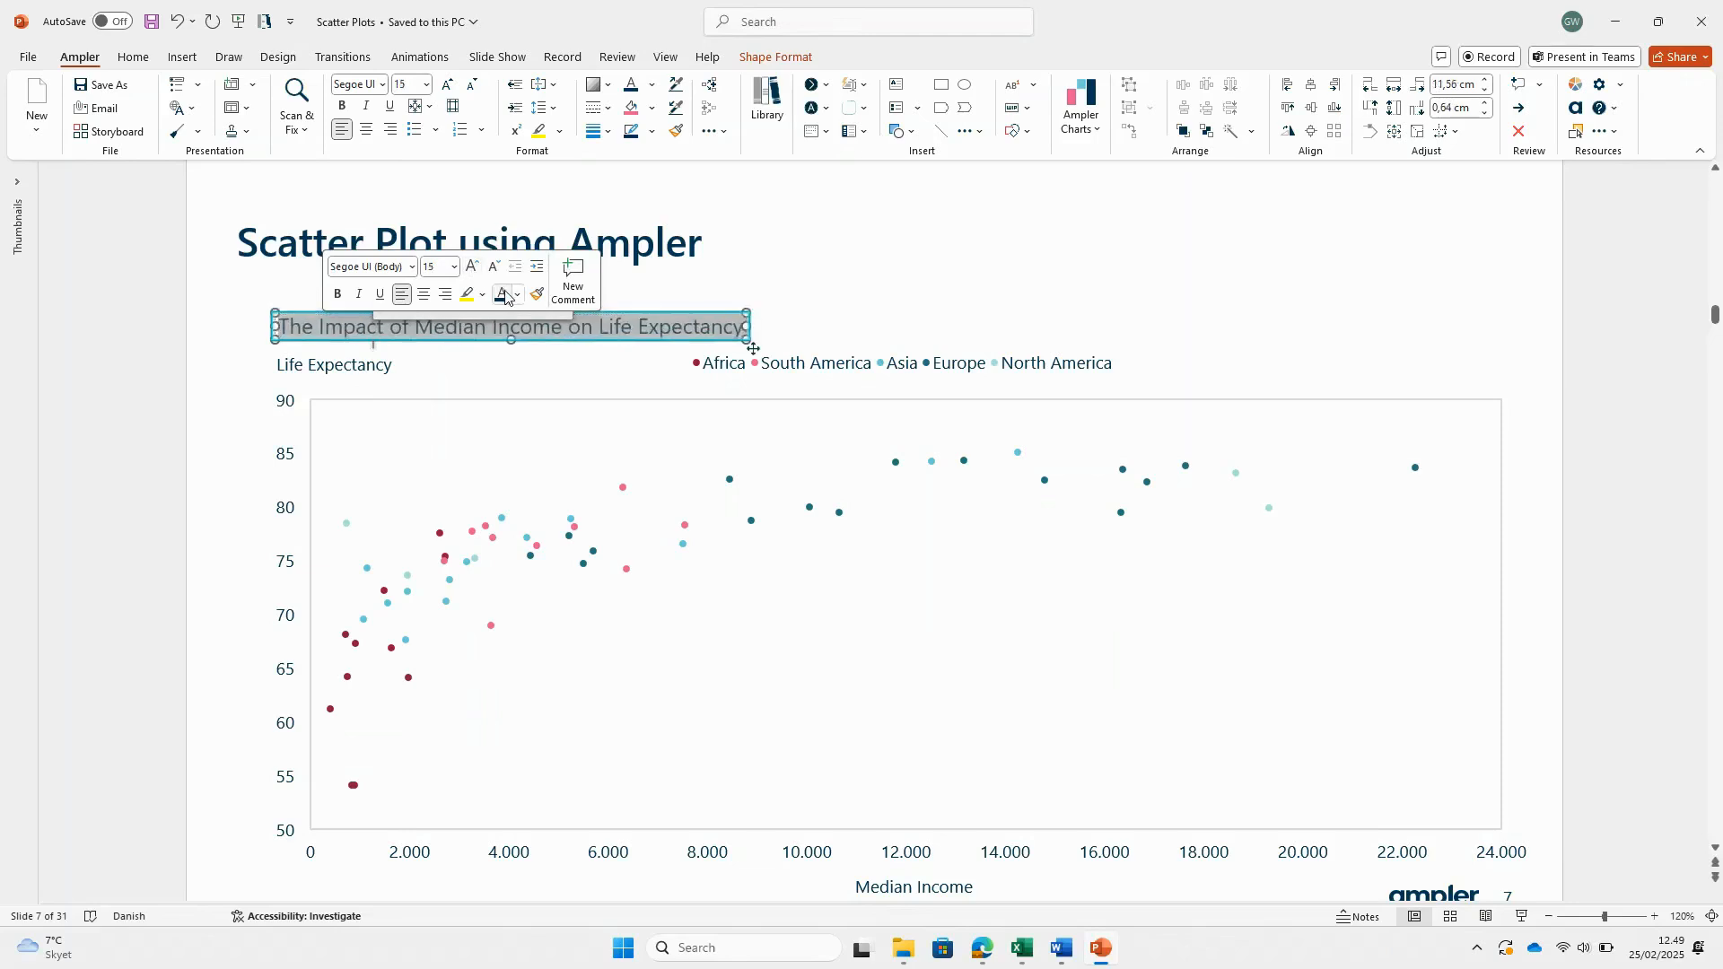
click(339, 296)
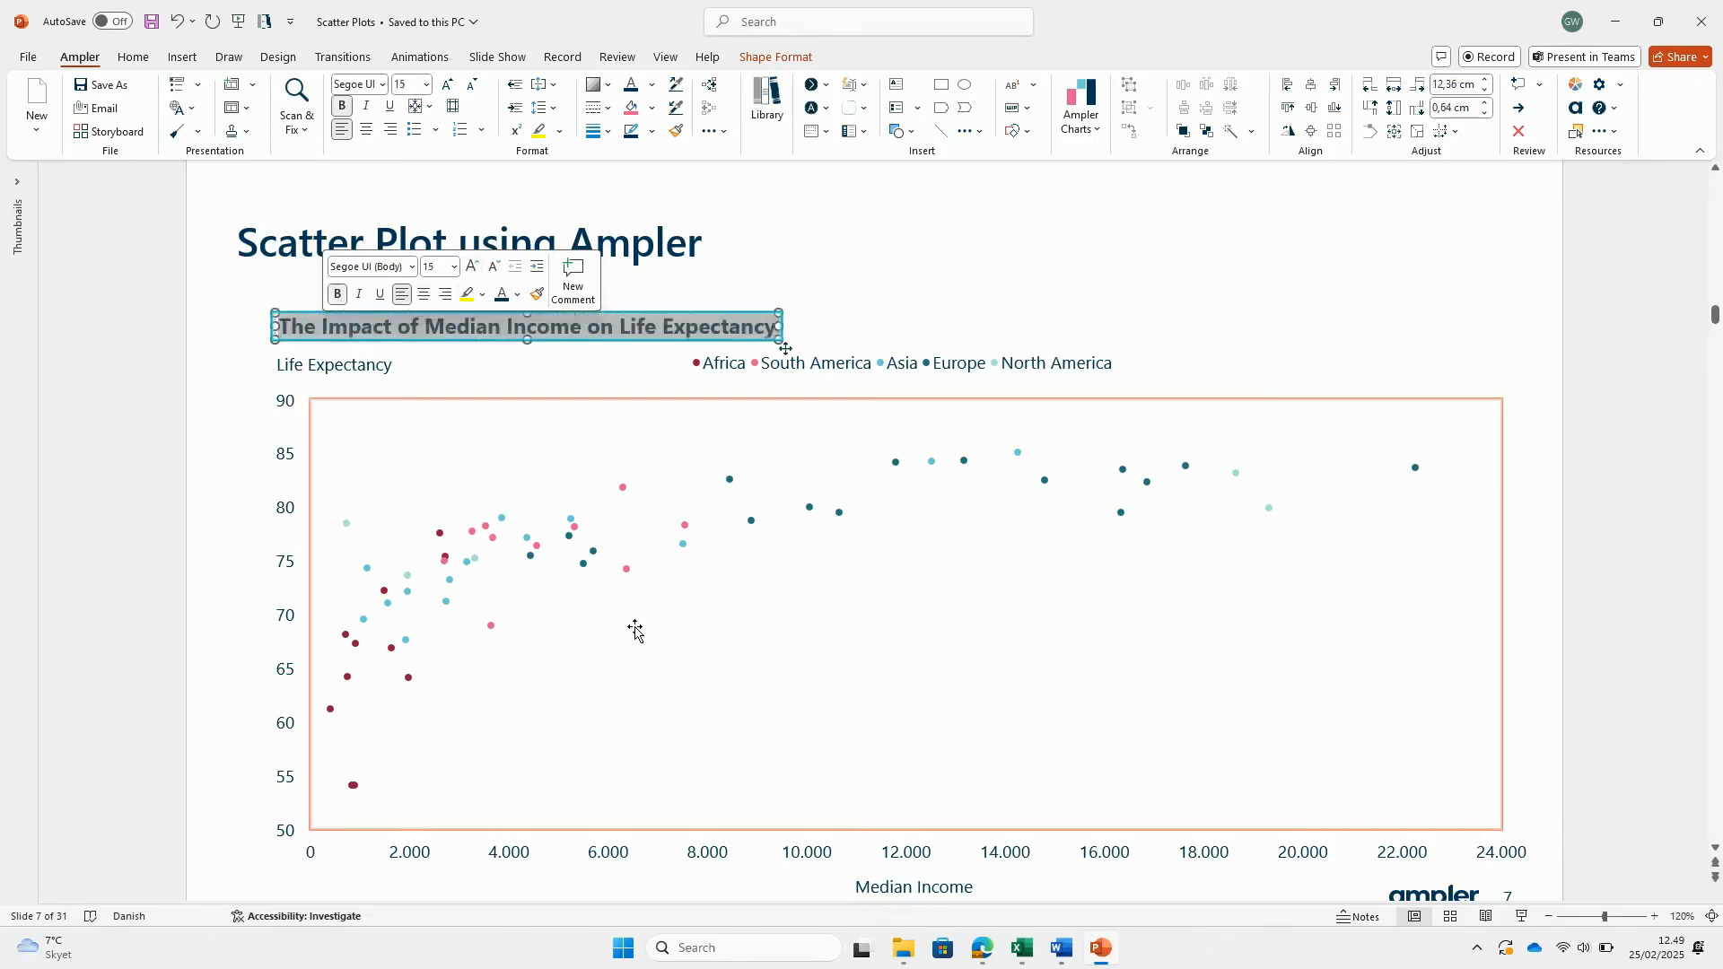
- Turn on text labels so each data point carries its country name
right_click(646, 662)
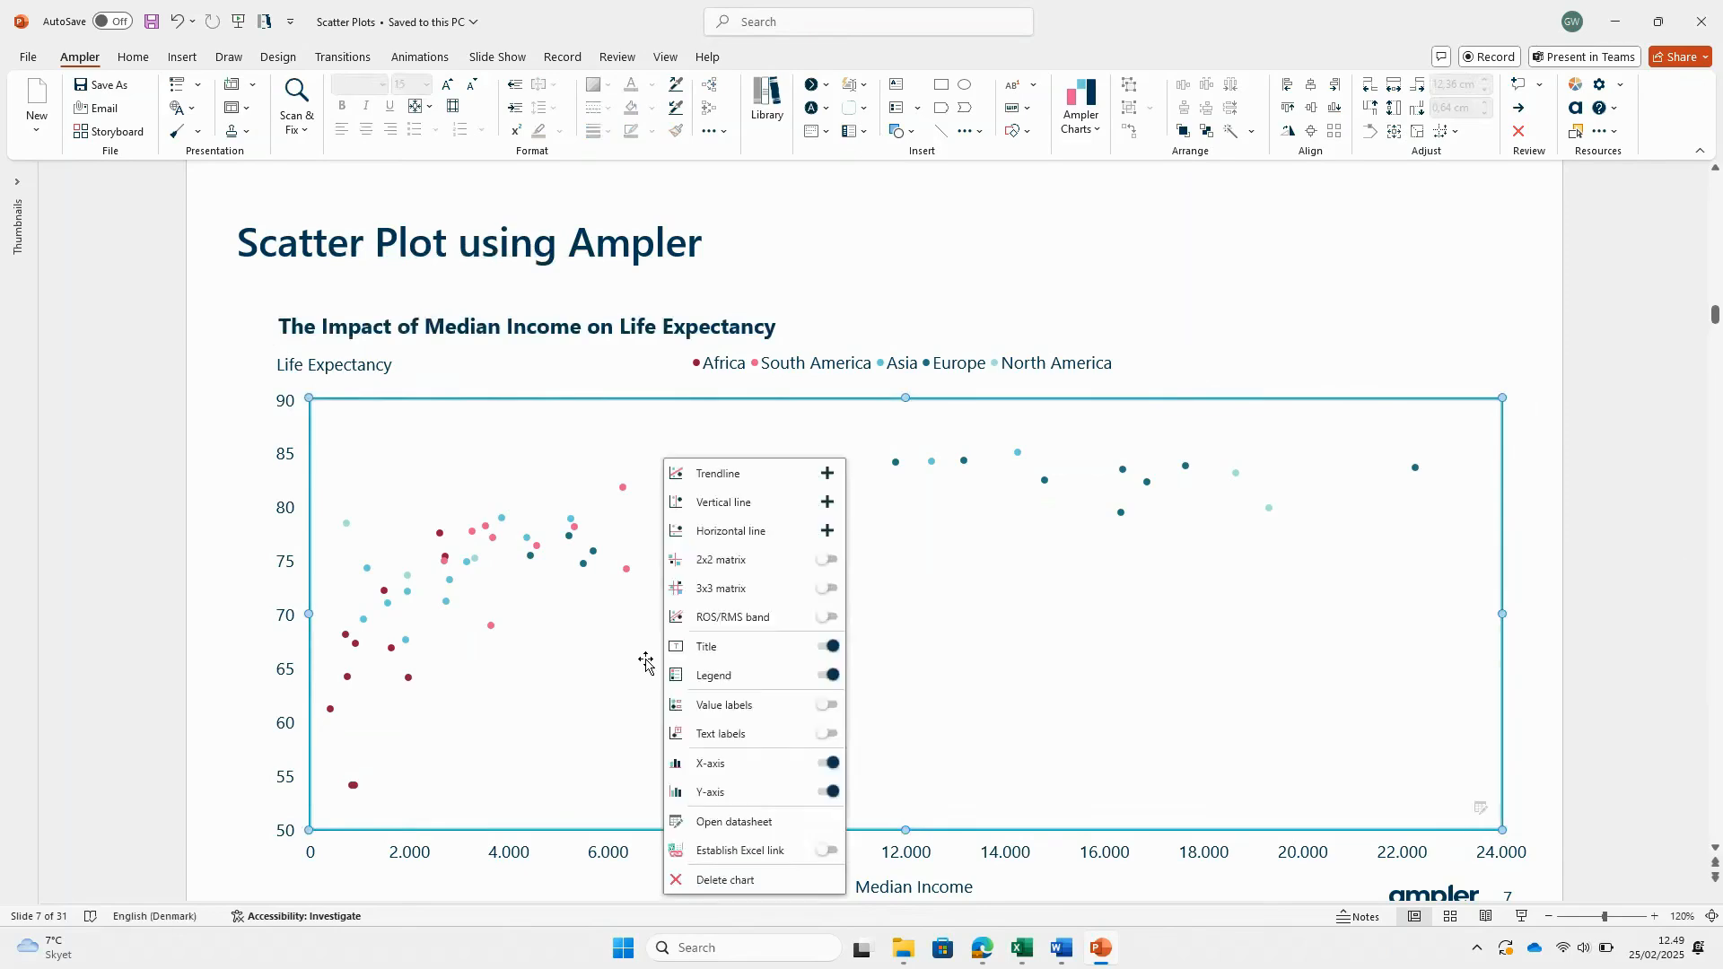
click(822, 738)
click(1025, 651)
- Reduce the Czech Republic and Poland data labels to font size 10
drag(859, 493, 870, 513)
click(1019, 458)
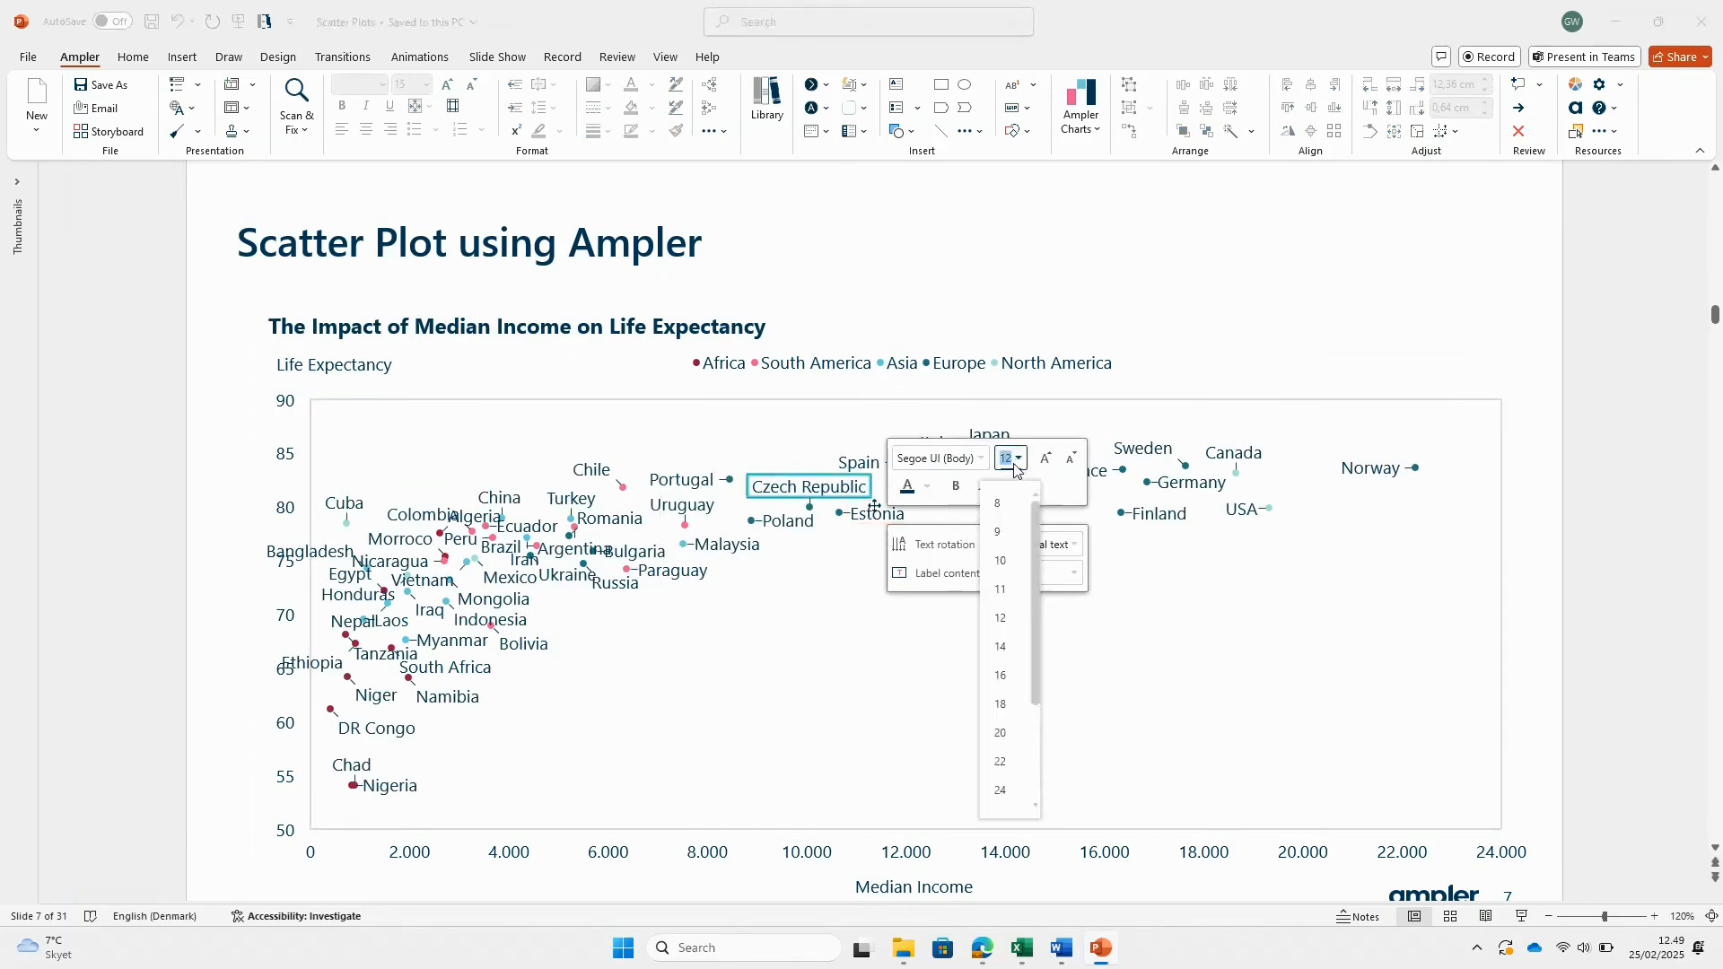
click(1018, 531)
click(812, 528)
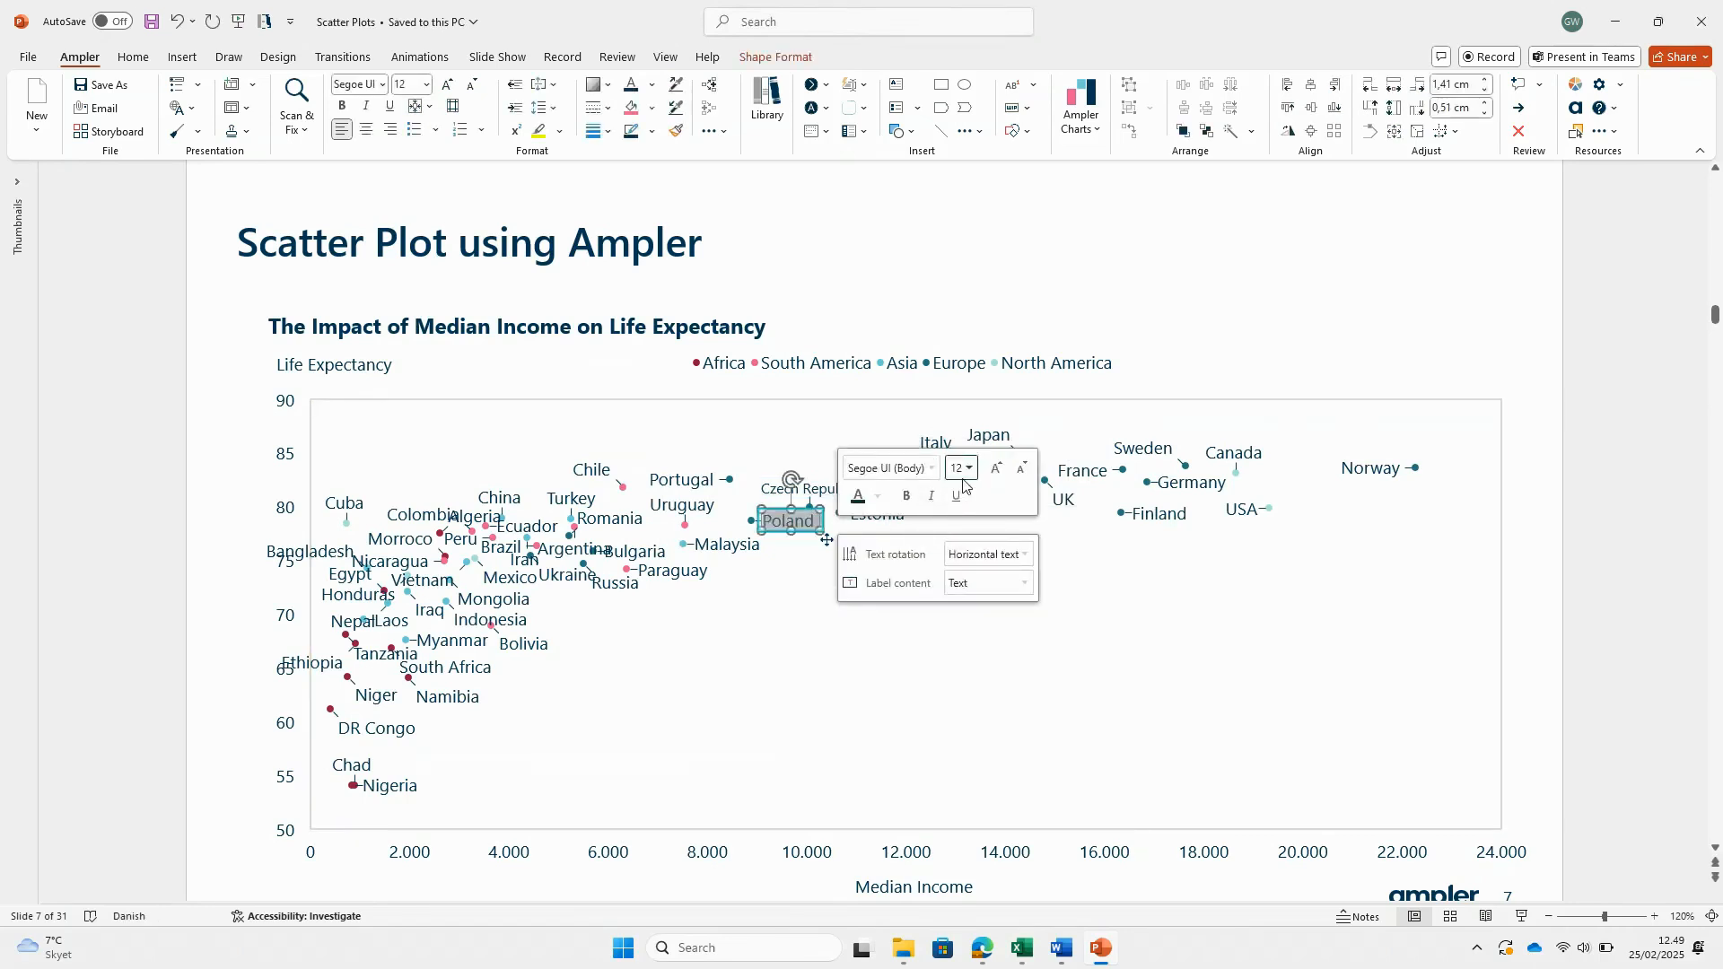
click(962, 467)
click(950, 570)
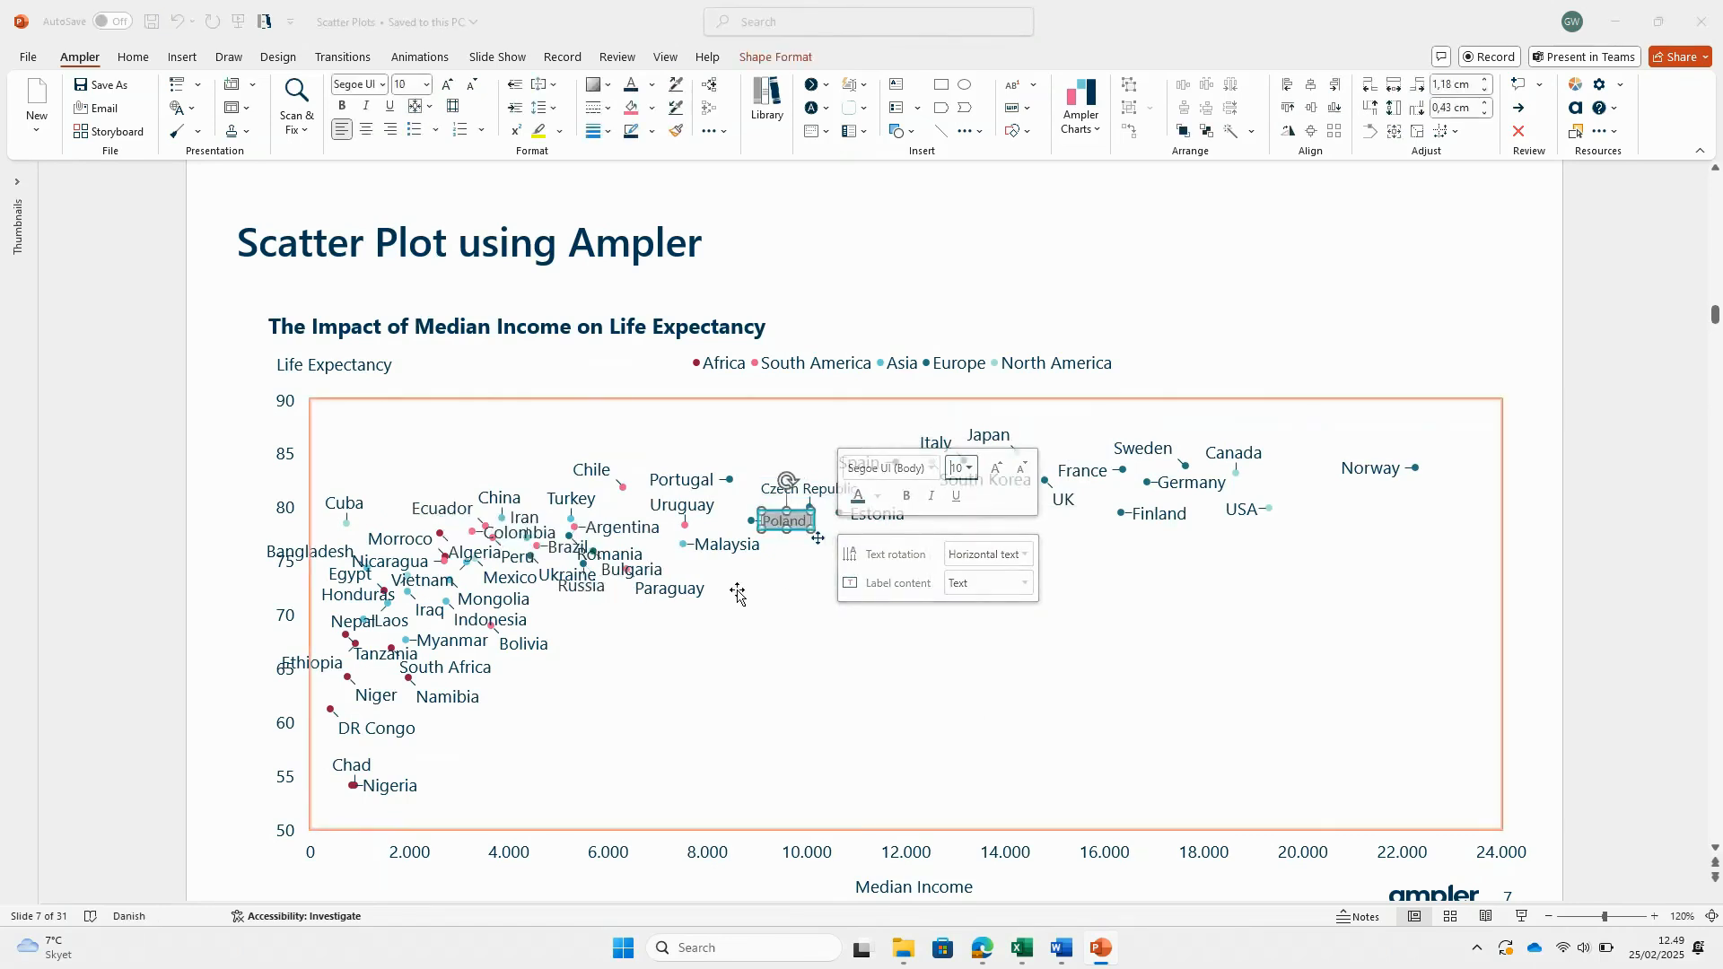
- Reduce the Bulgaria and Paraguay data labels to font size 10
click(661, 566)
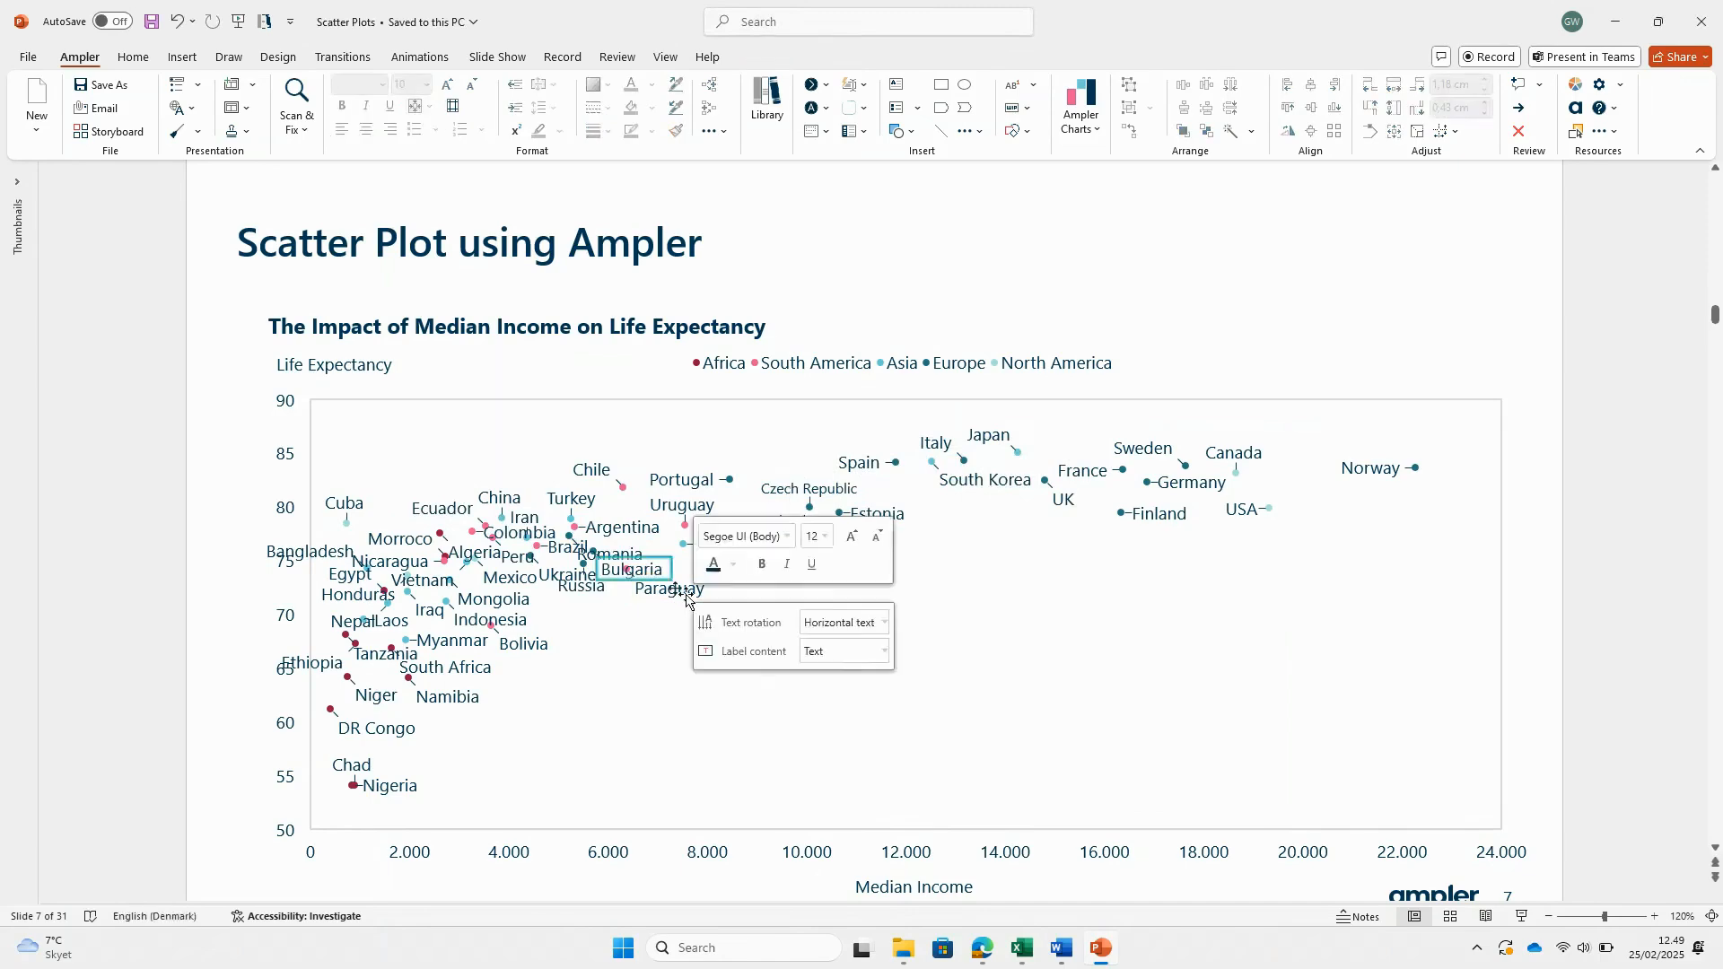
click(824, 536)
click(821, 639)
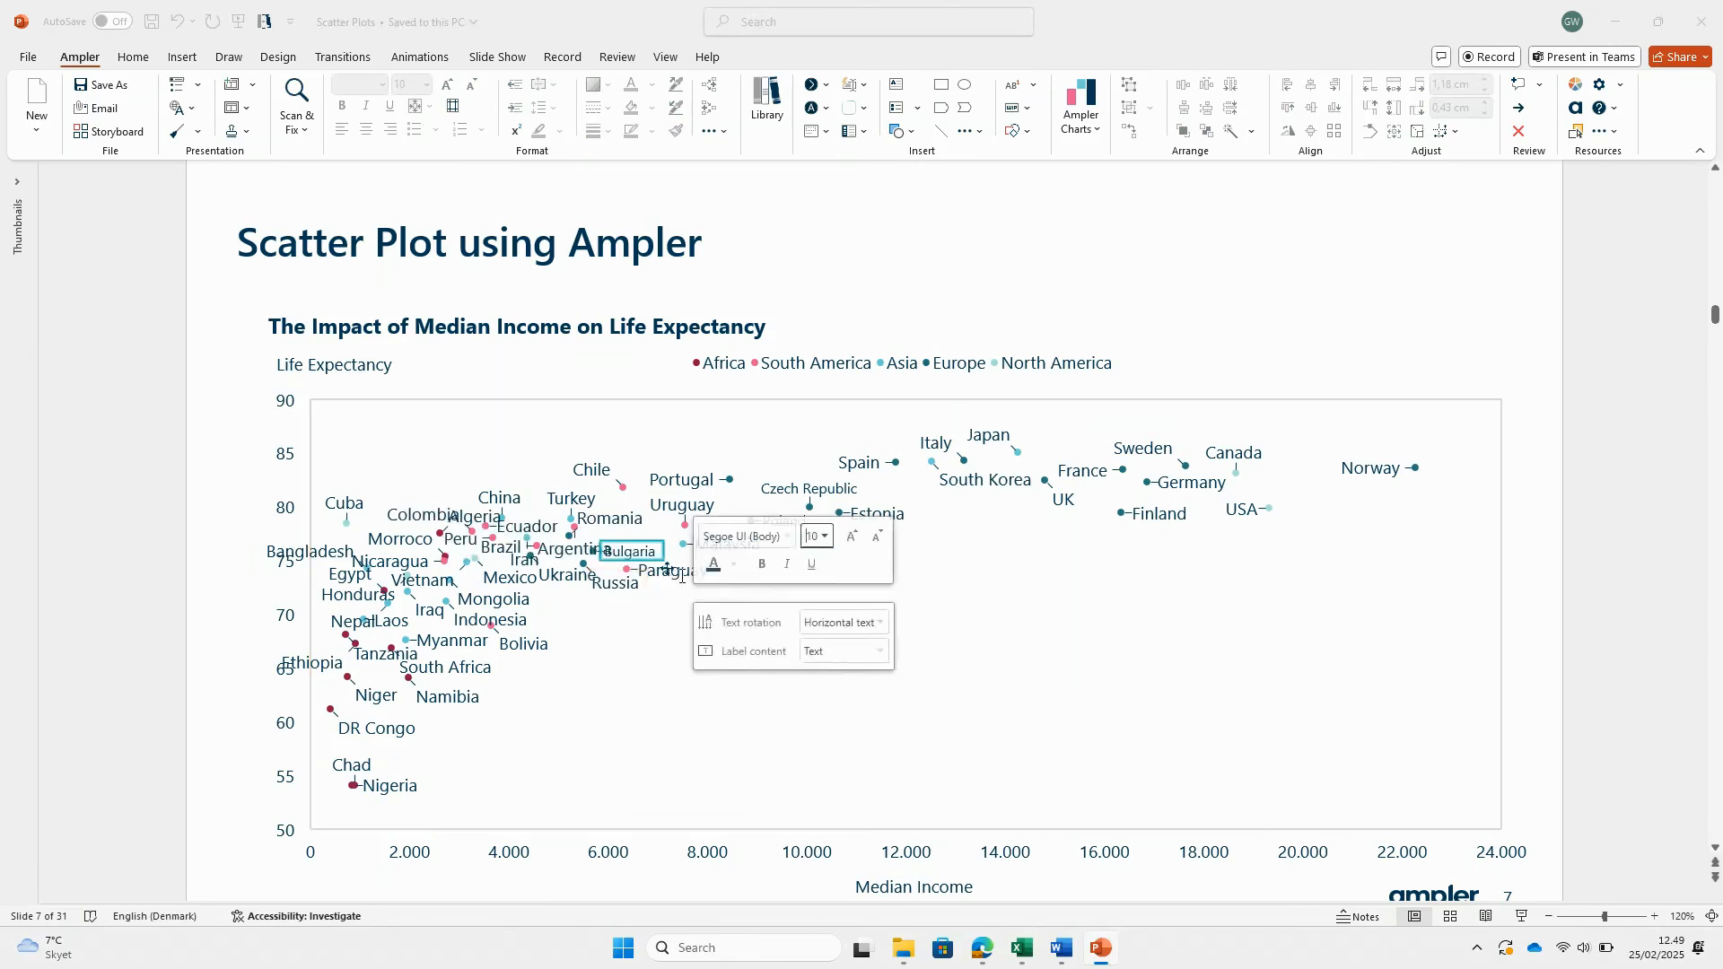
click(709, 579)
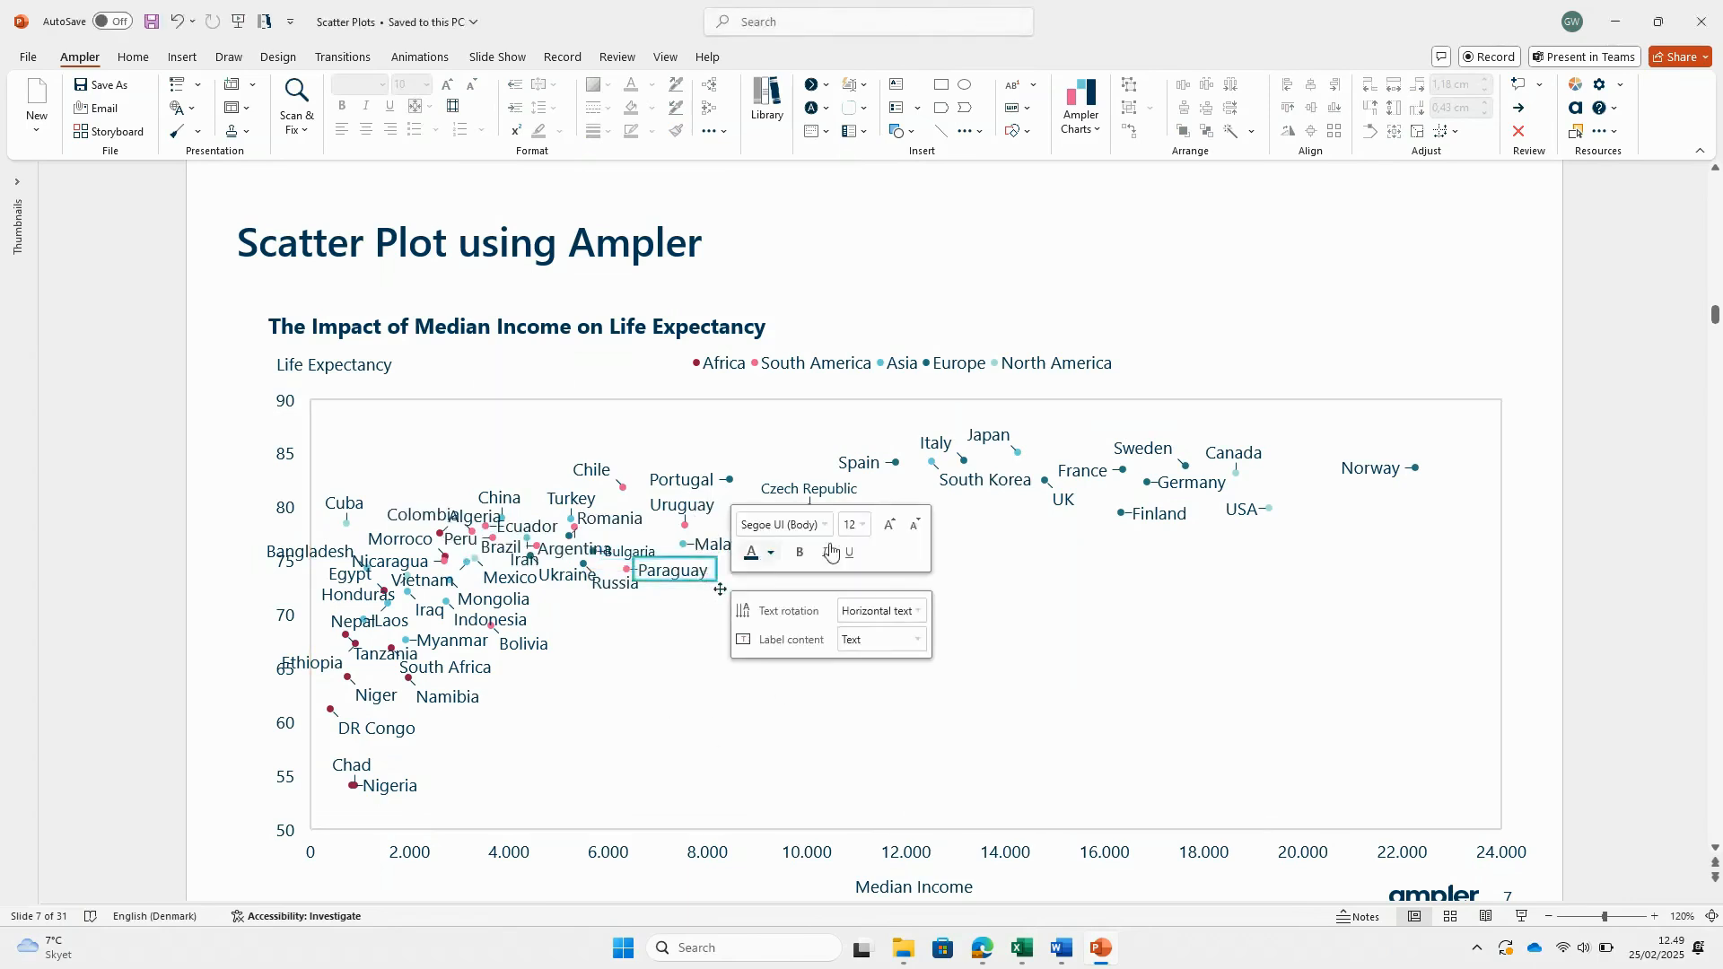
click(865, 528)
click(845, 640)
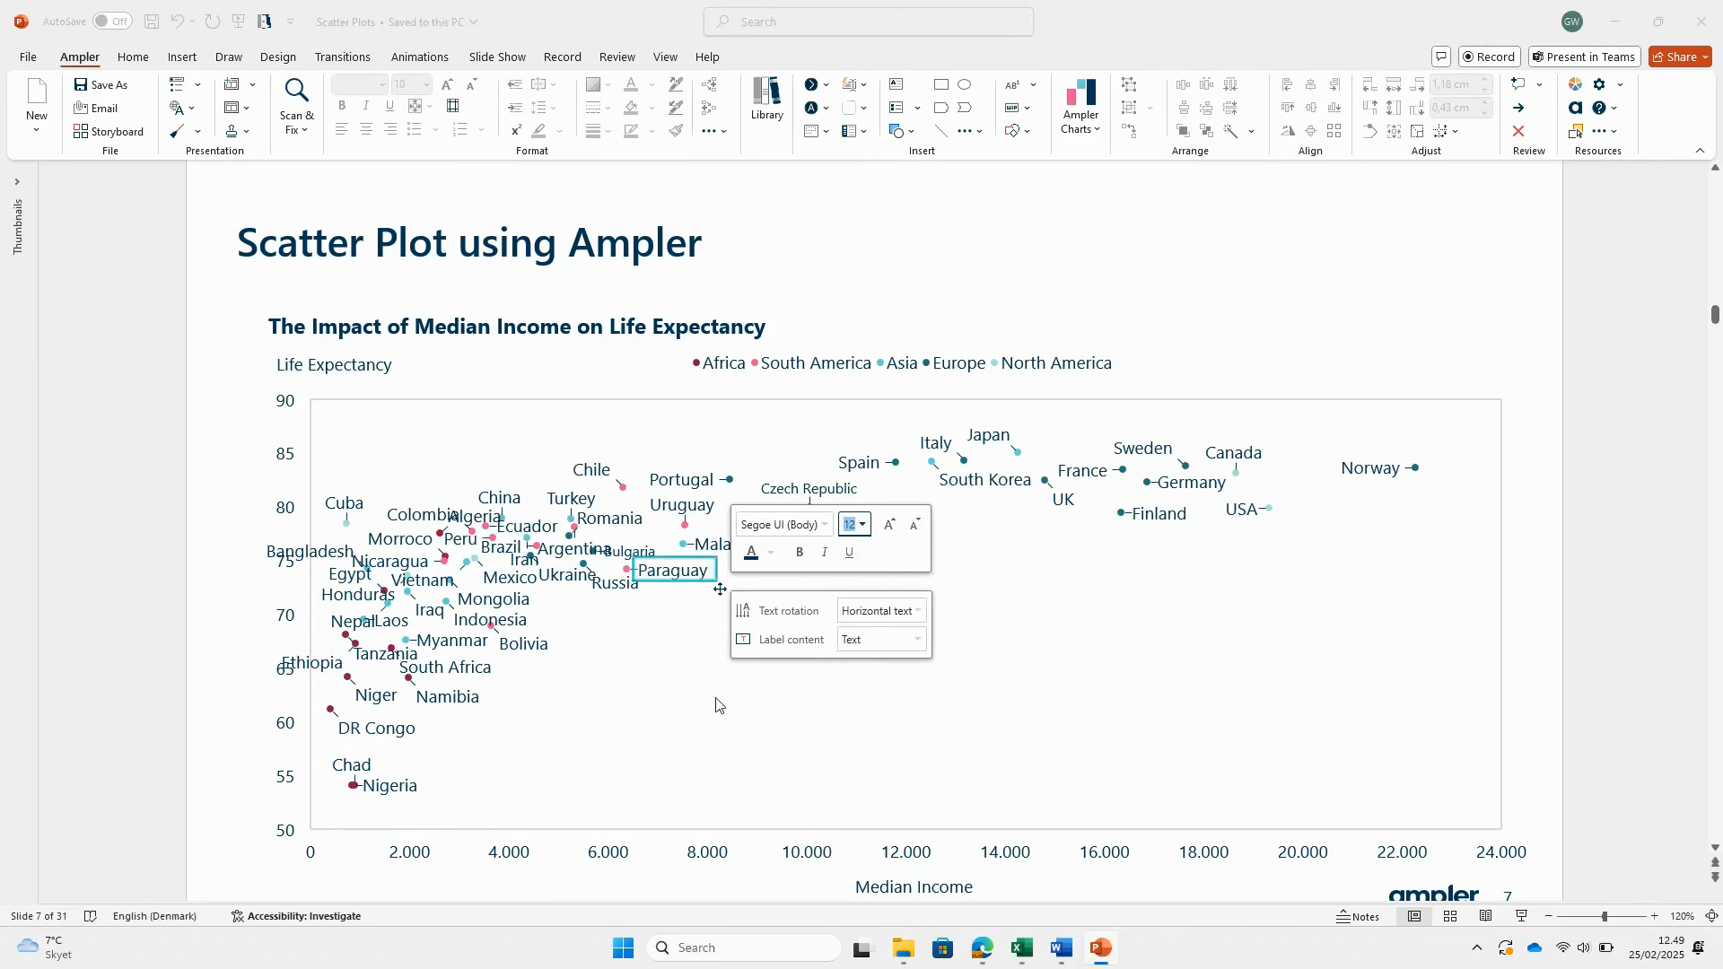
- Reduce the Ukraine data label to font size 10
click(603, 583)
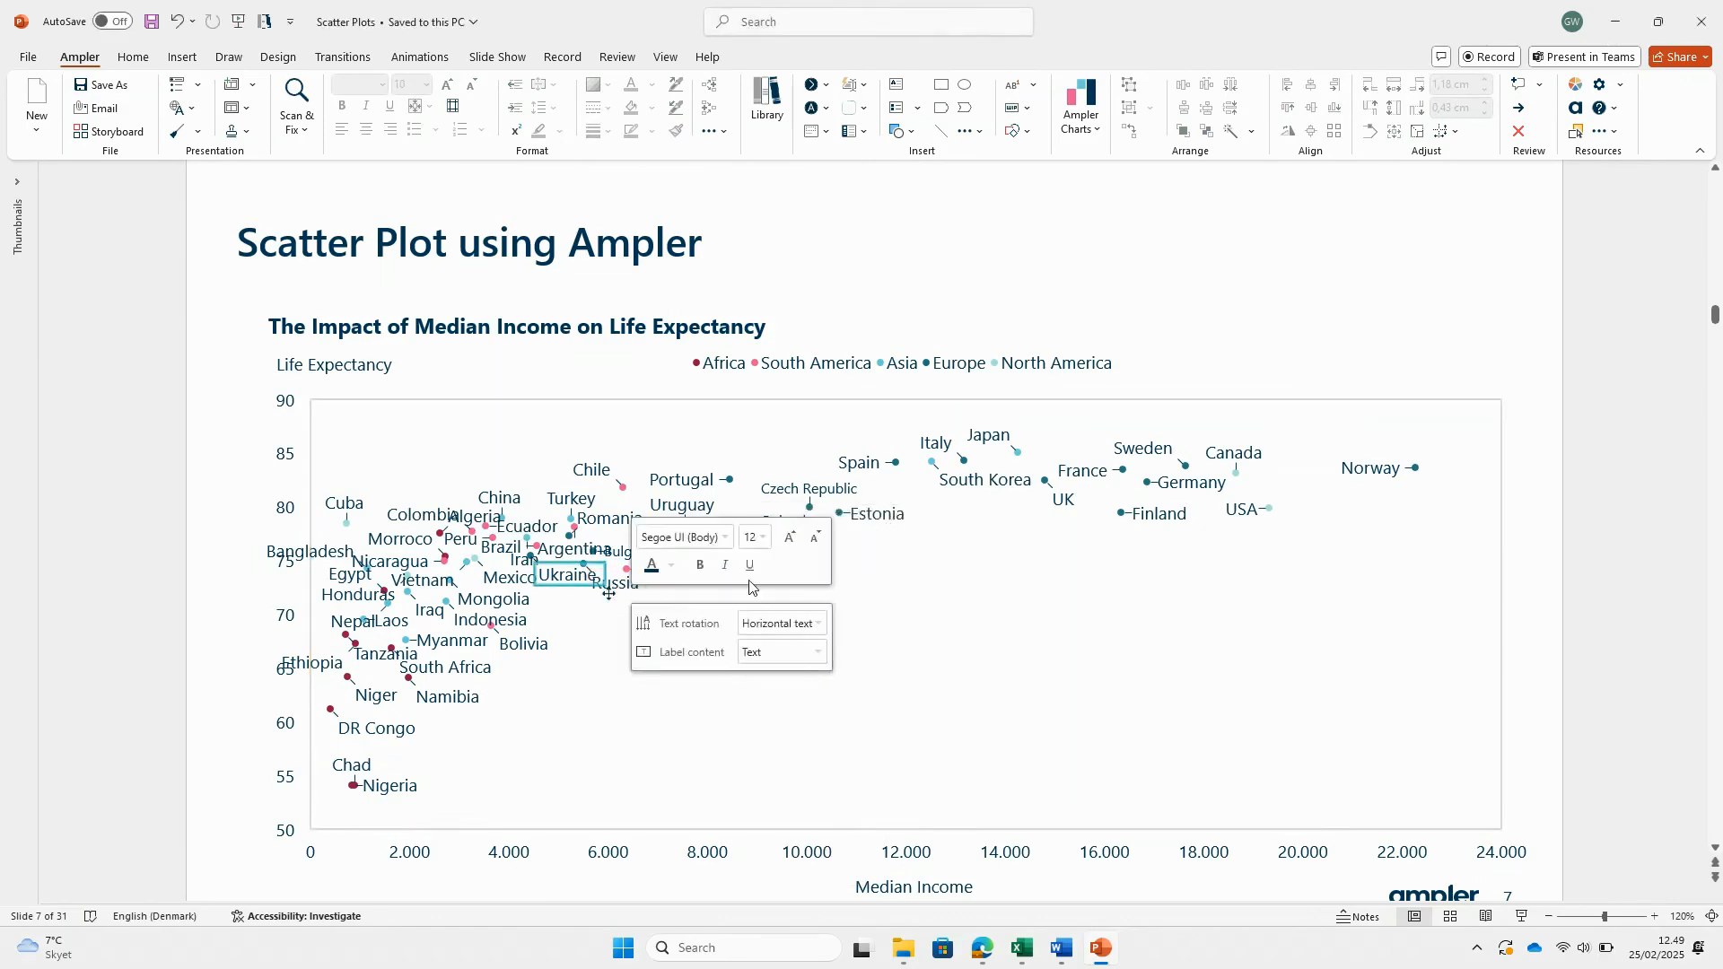
click(763, 538)
click(752, 642)
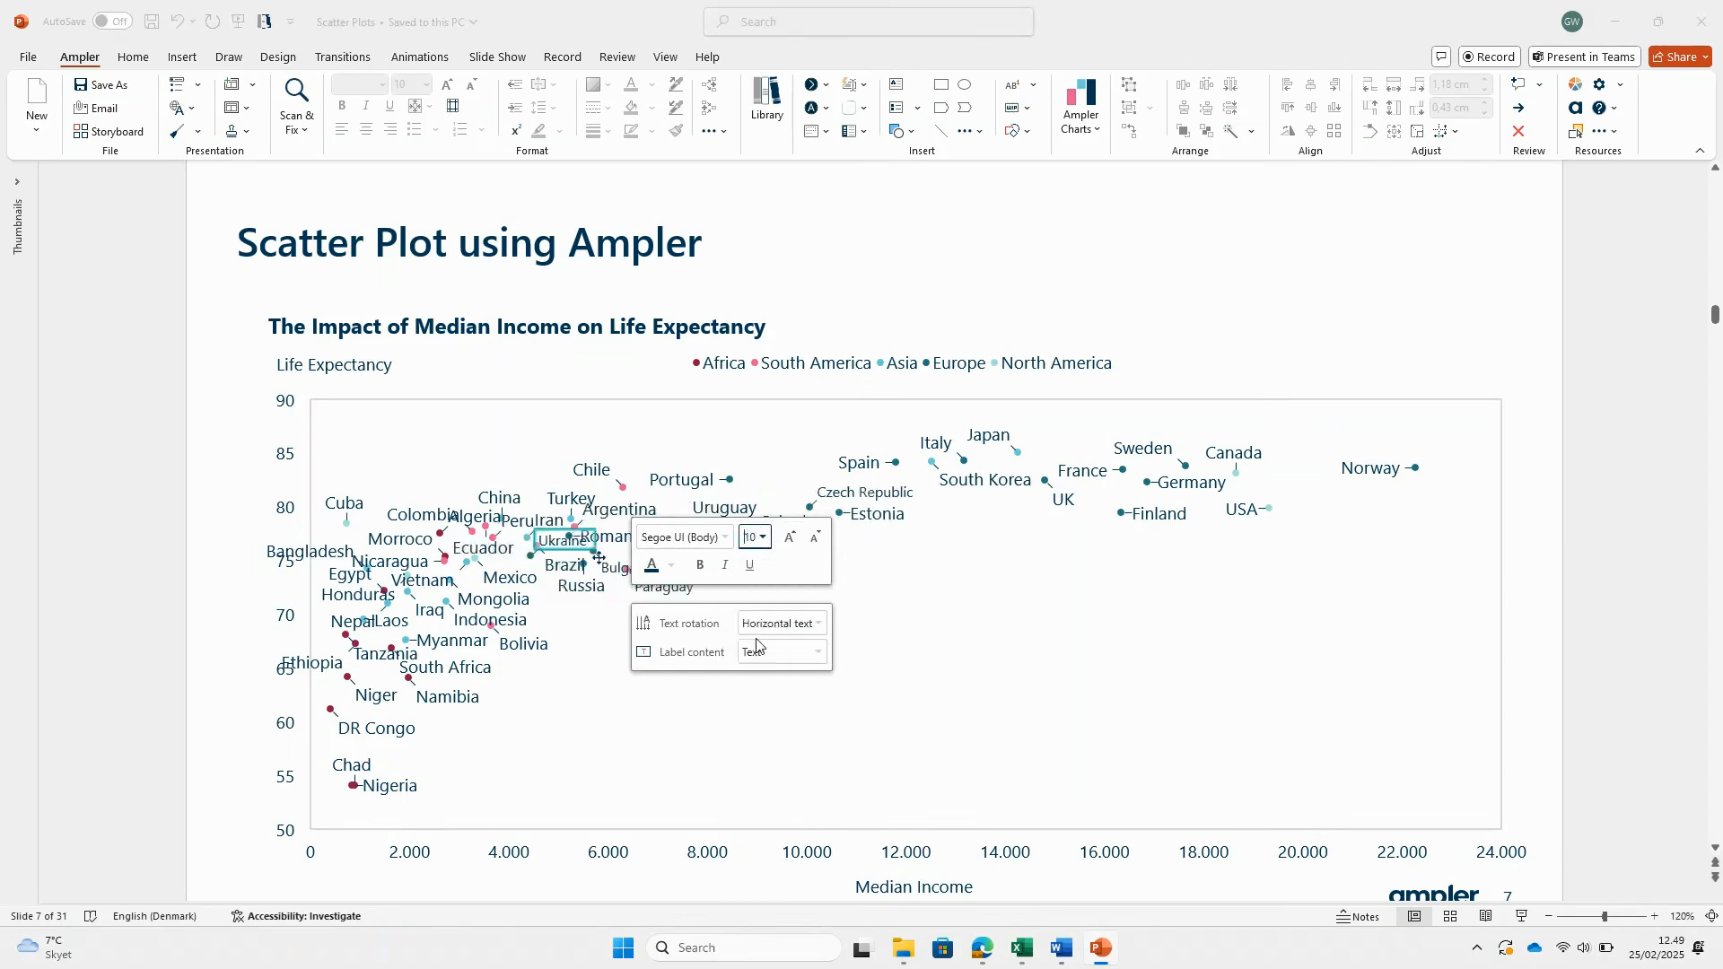
click(933, 688)
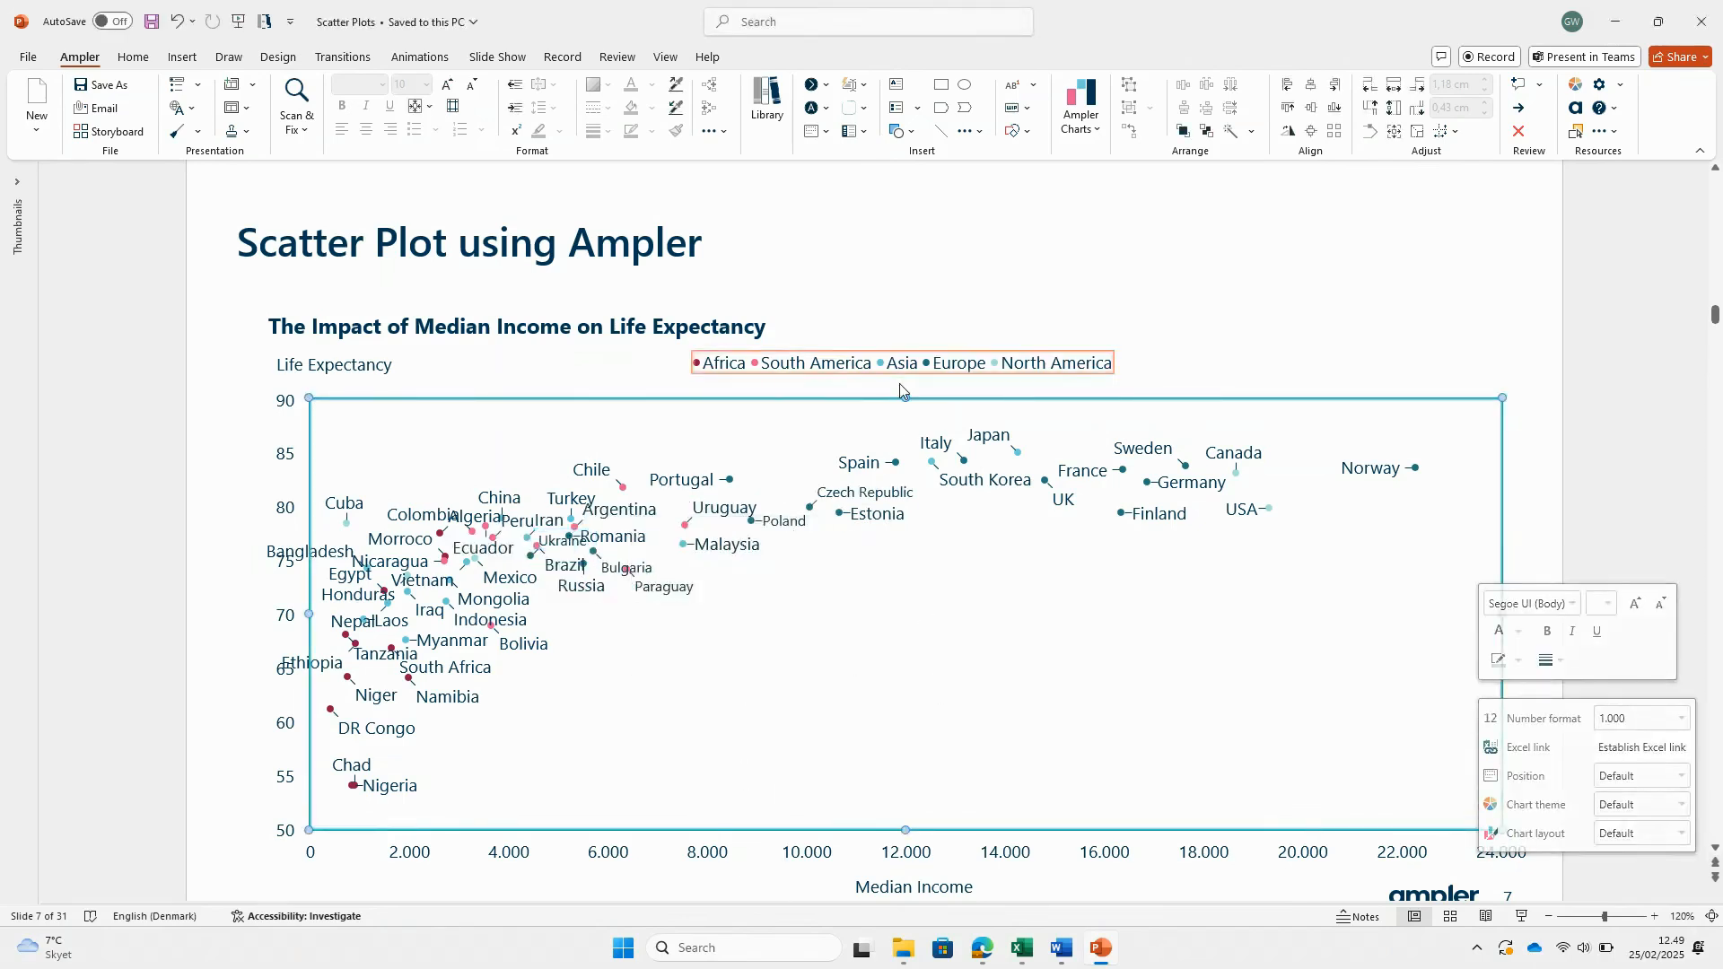
- Stretch the upper edge of the Ampler chart's plot area up toward the legend
drag(906, 398, 894, 352)
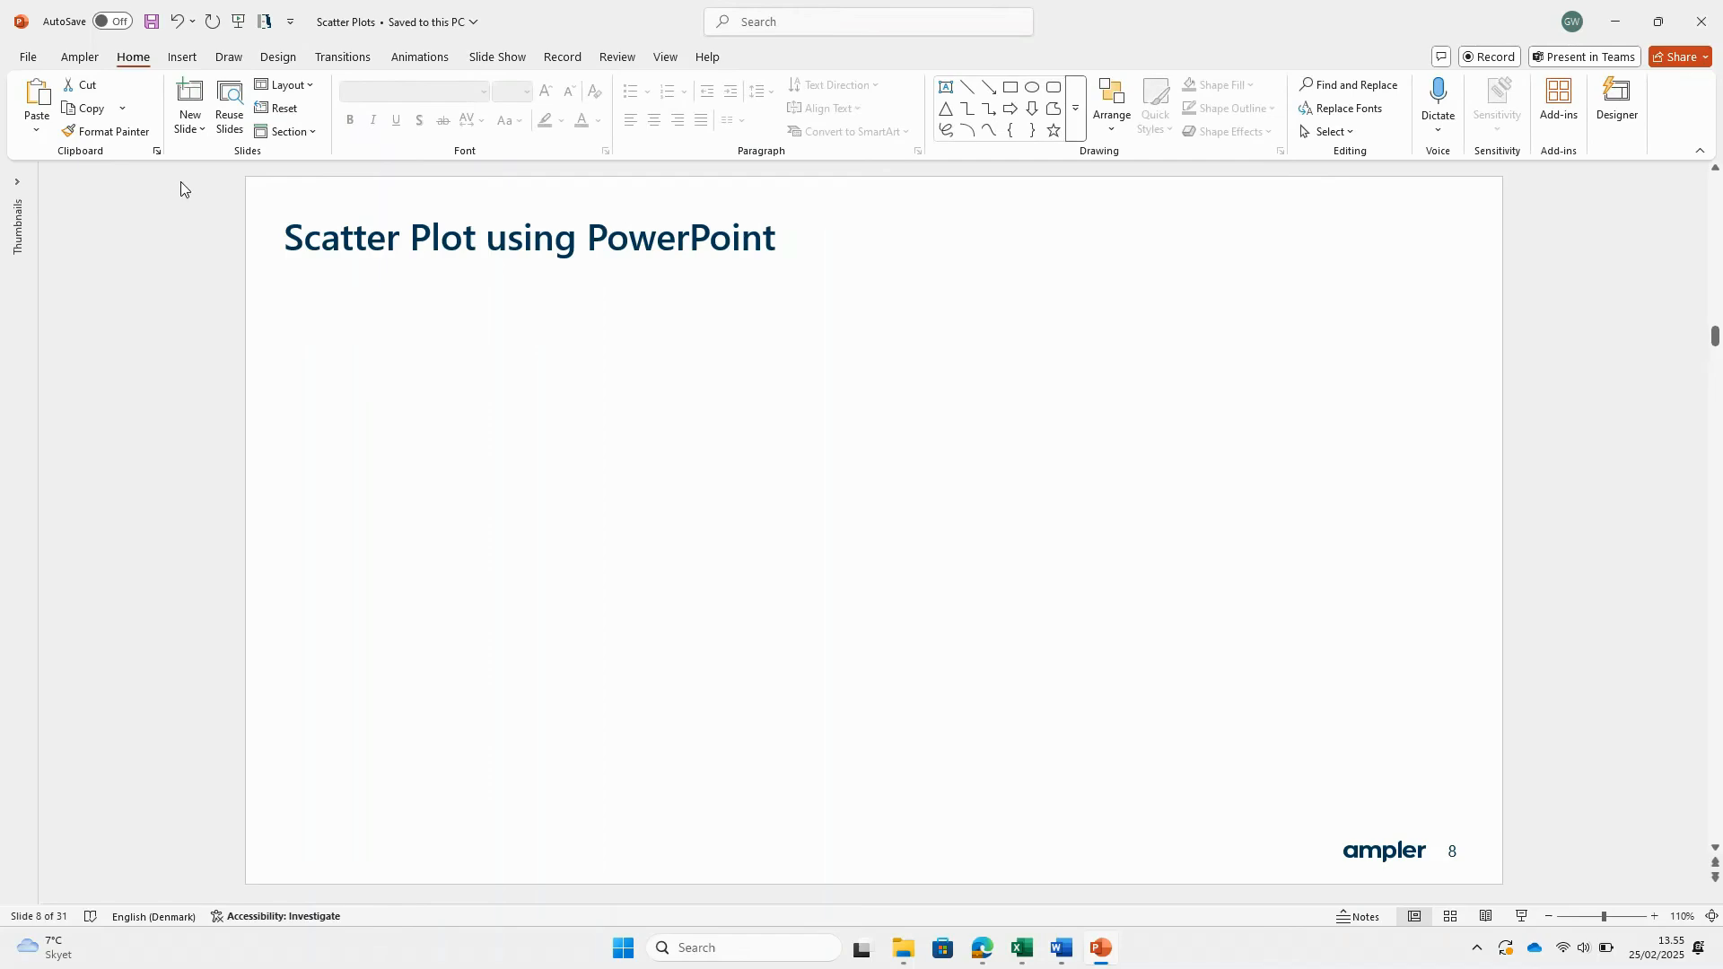
- Insert a basic X Y (Scatter) chart on the "Scatter Plot using PowerPoint" slide
click(192, 56)
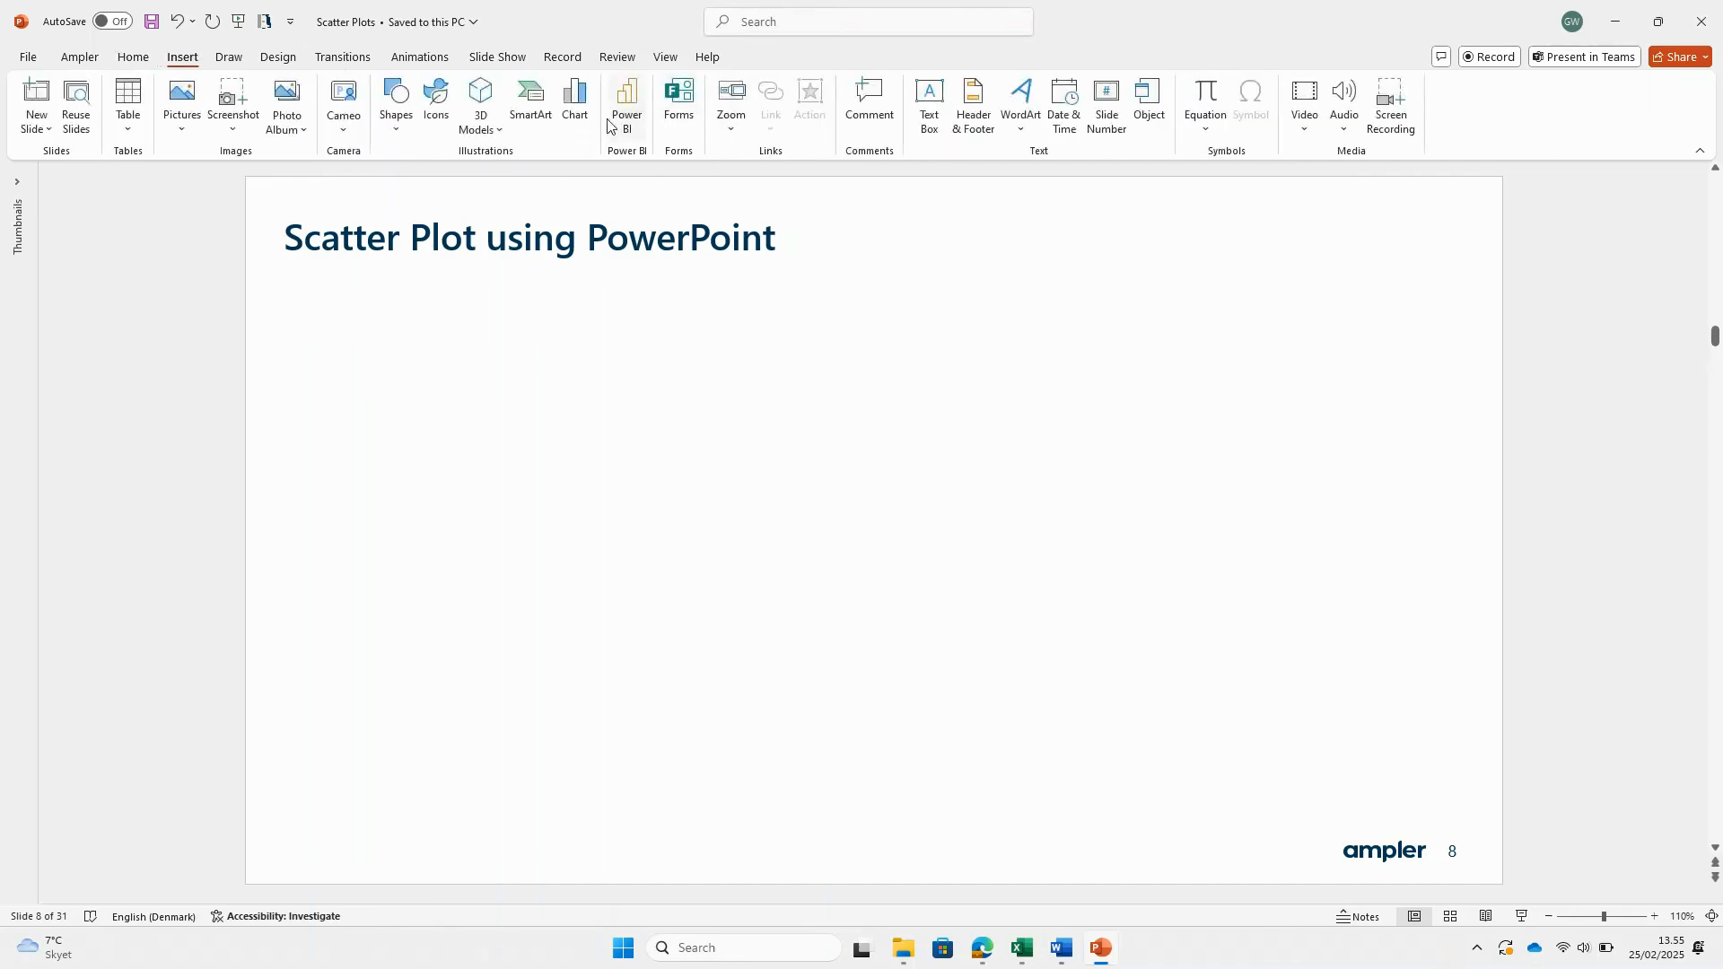
click(576, 108)
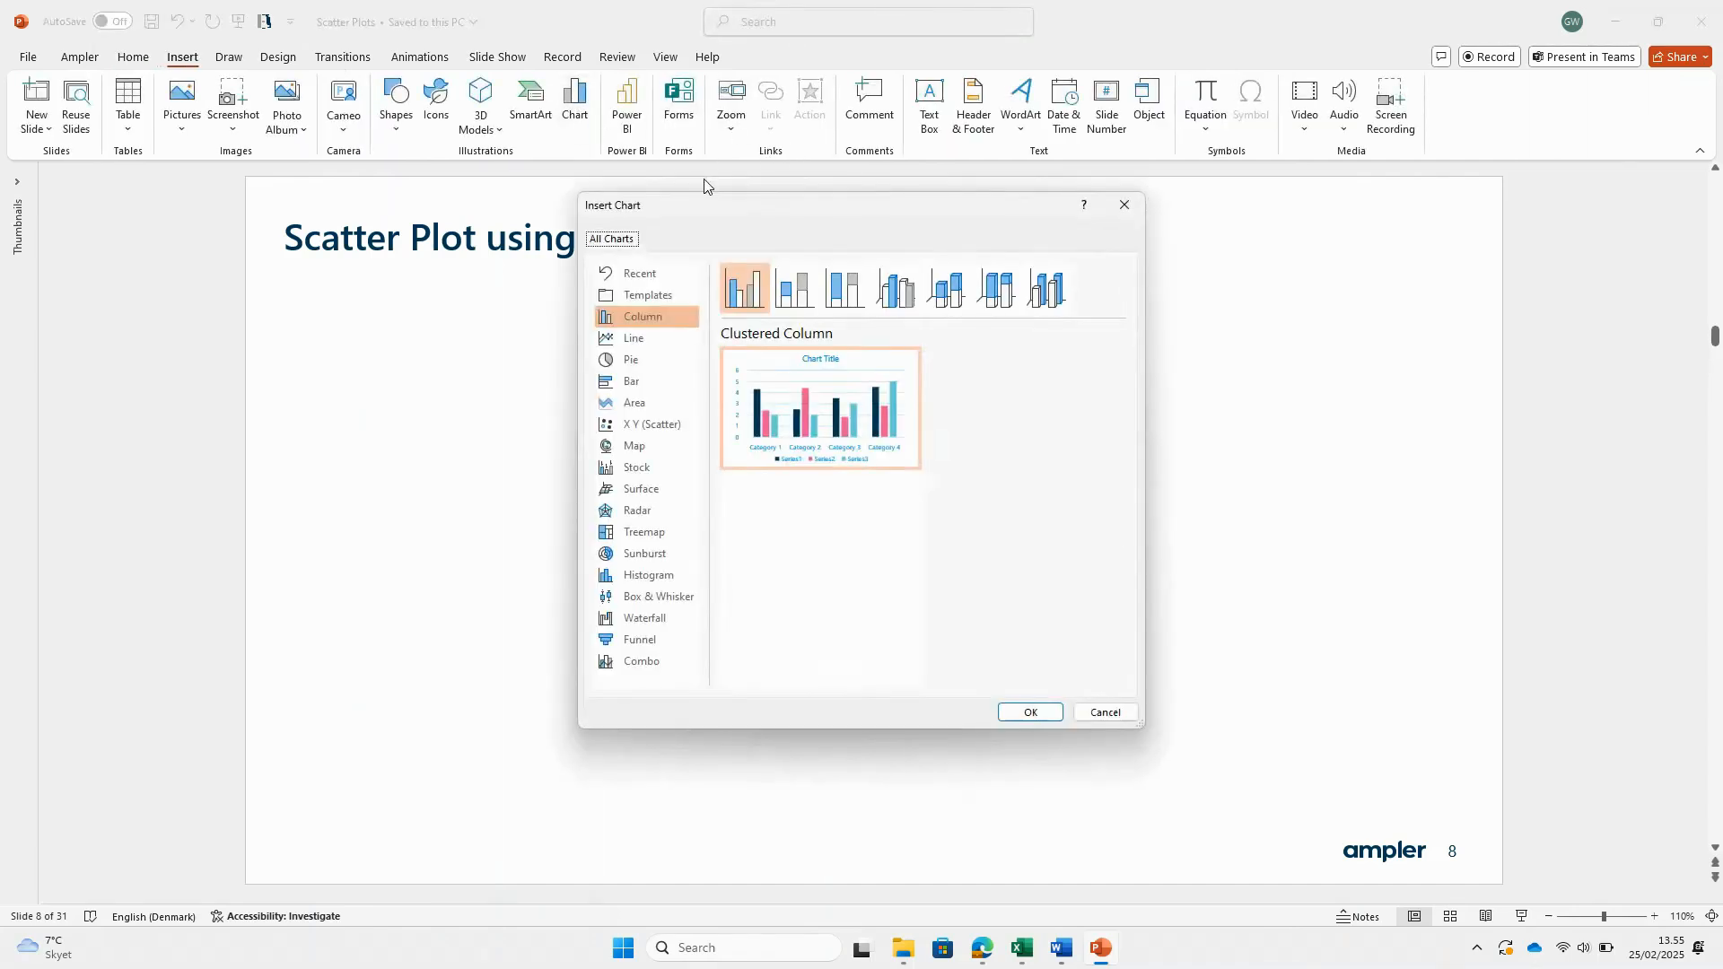
click(648, 424)
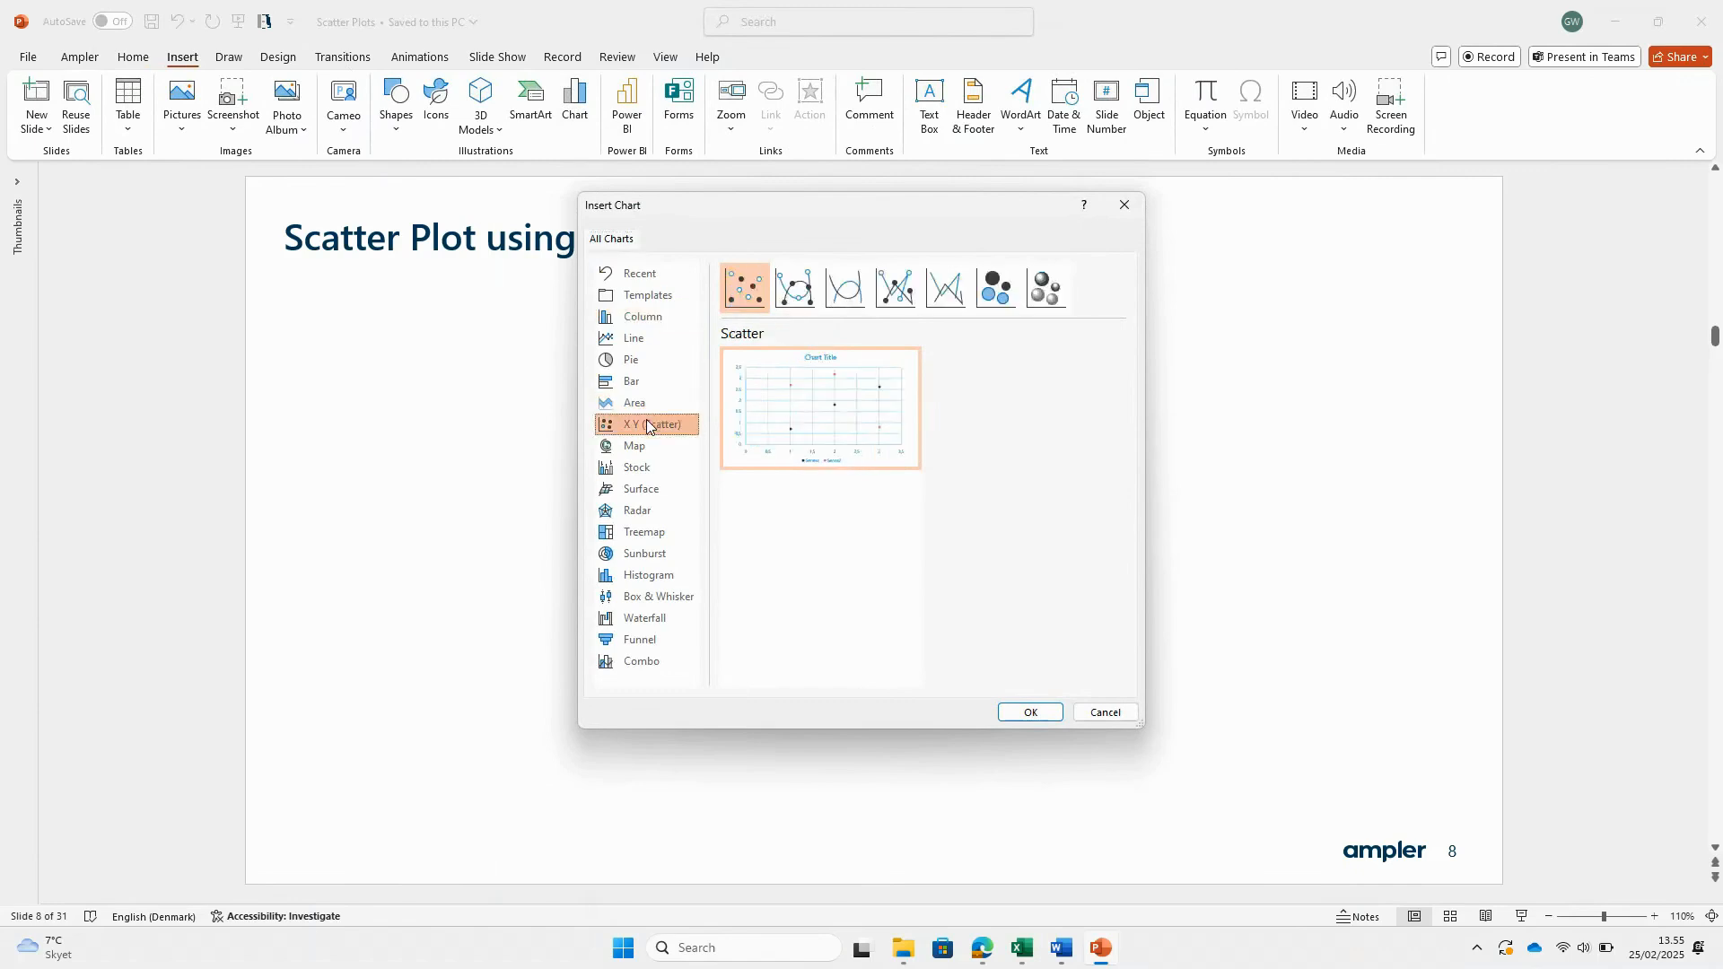
click(1028, 712)
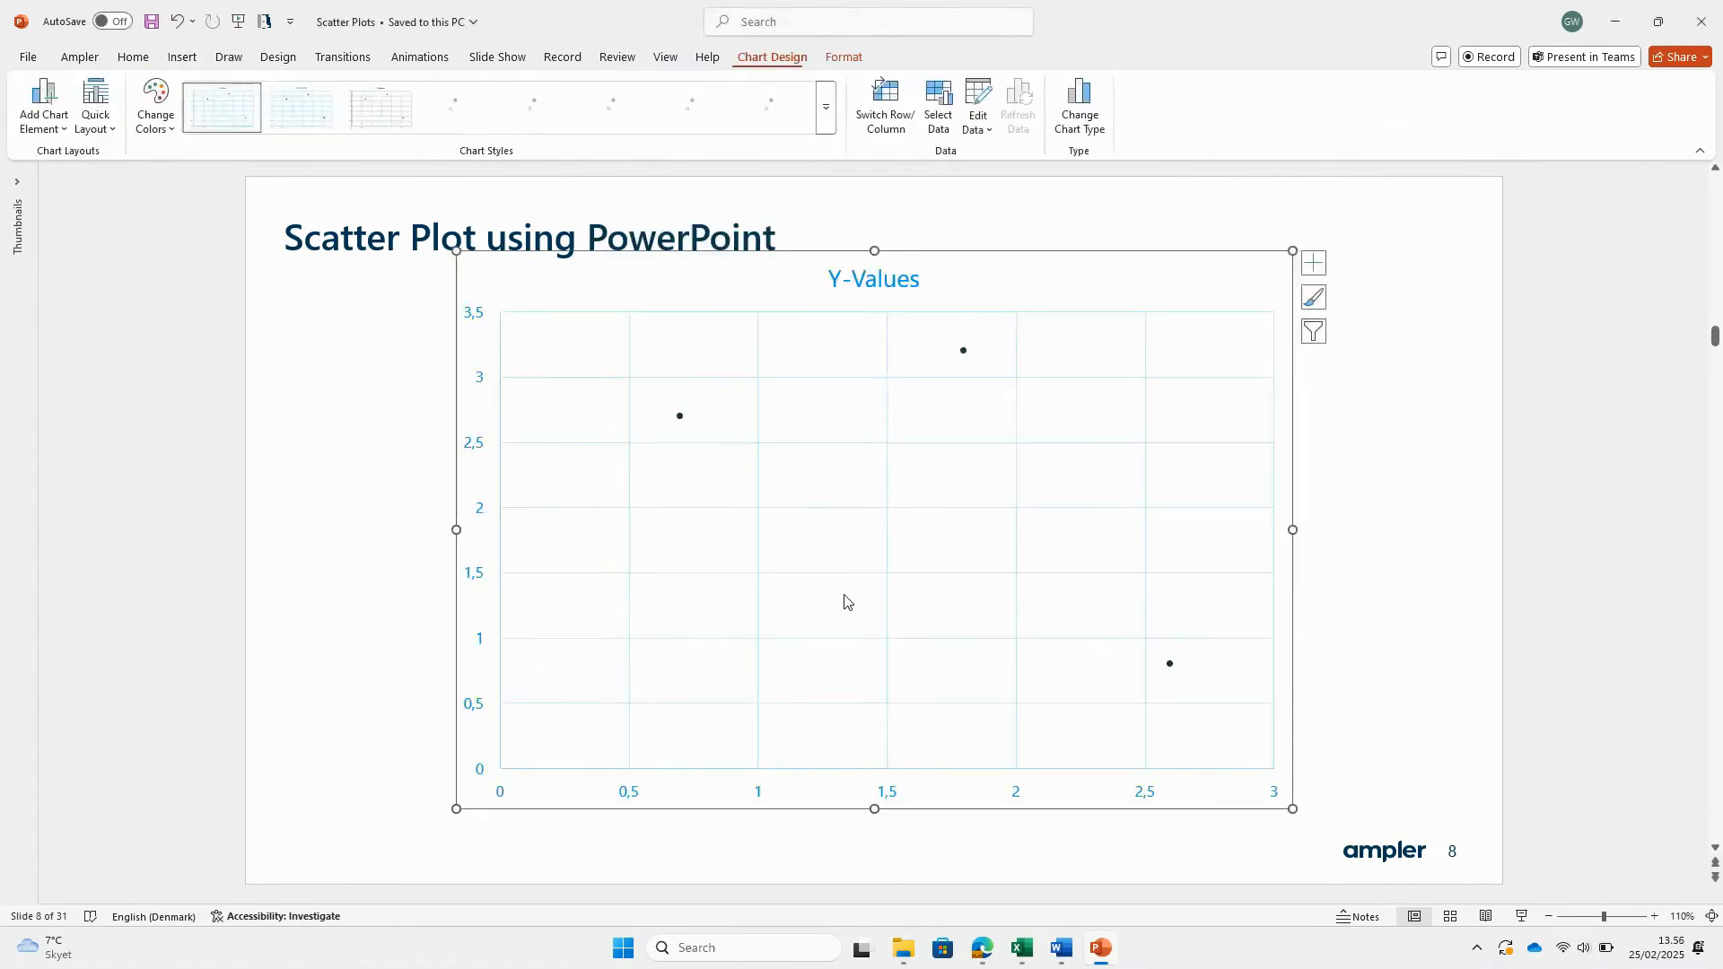
- In Excel's Scatter Plot Video sheet, copy the Median Income and Life Expectancy values in C3:D58
drag(216, 300, 339, 854)
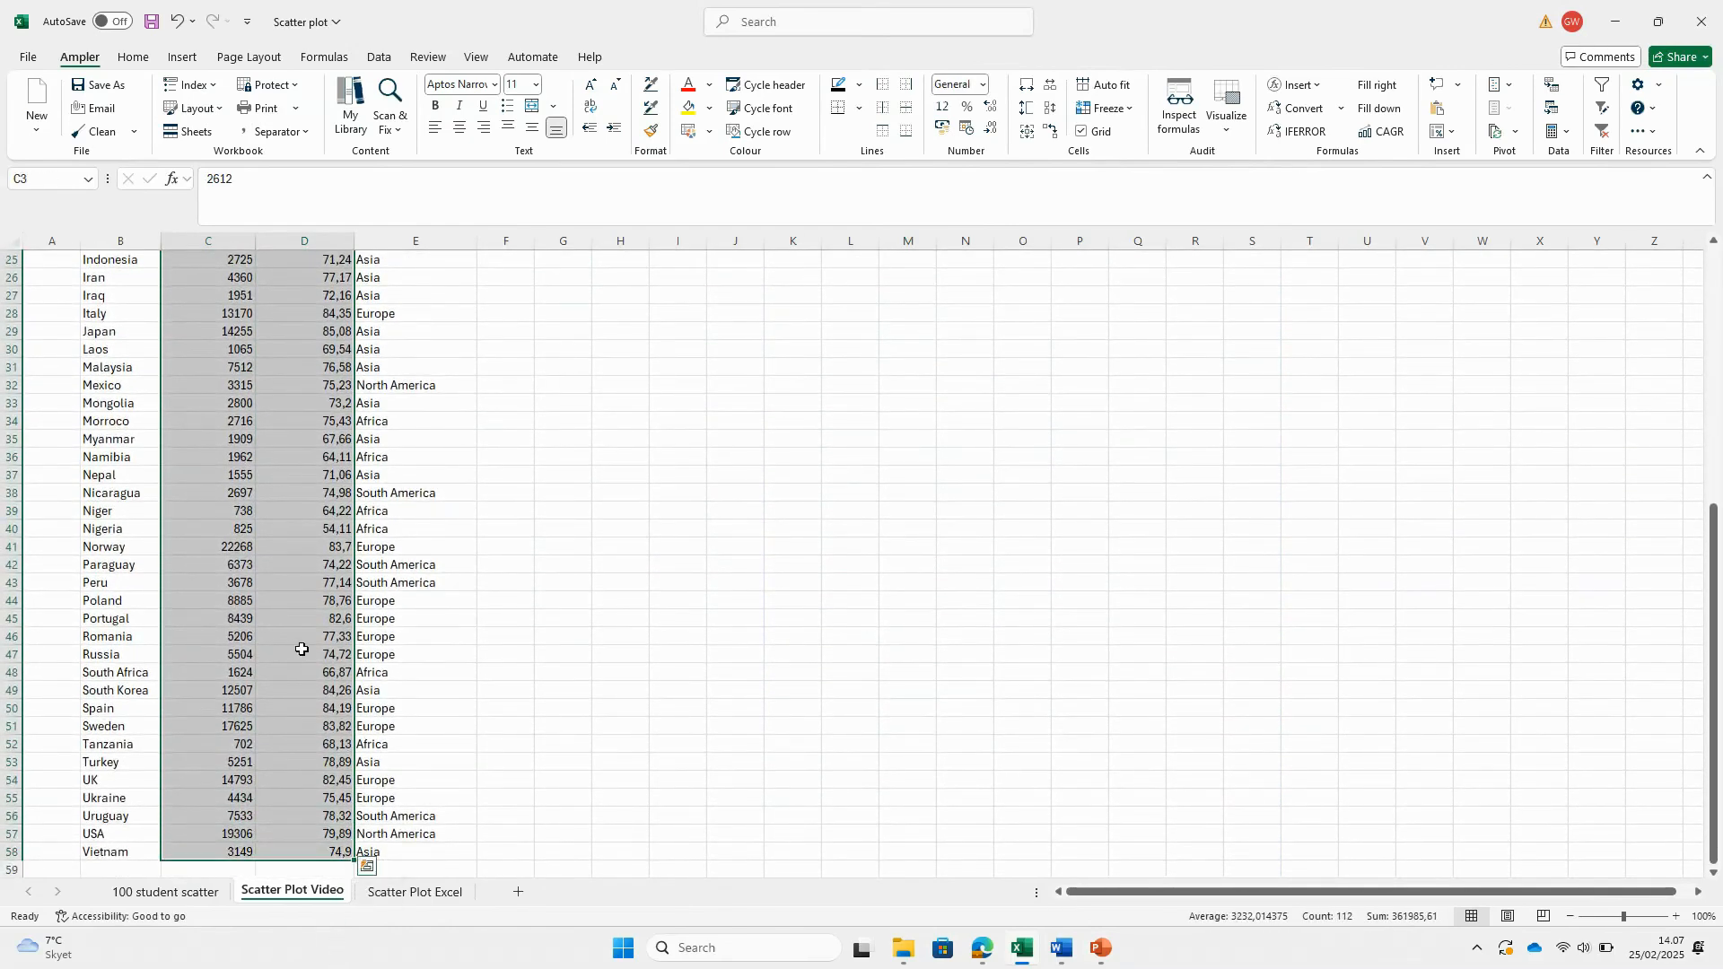
right_click(301, 650)
click(372, 166)
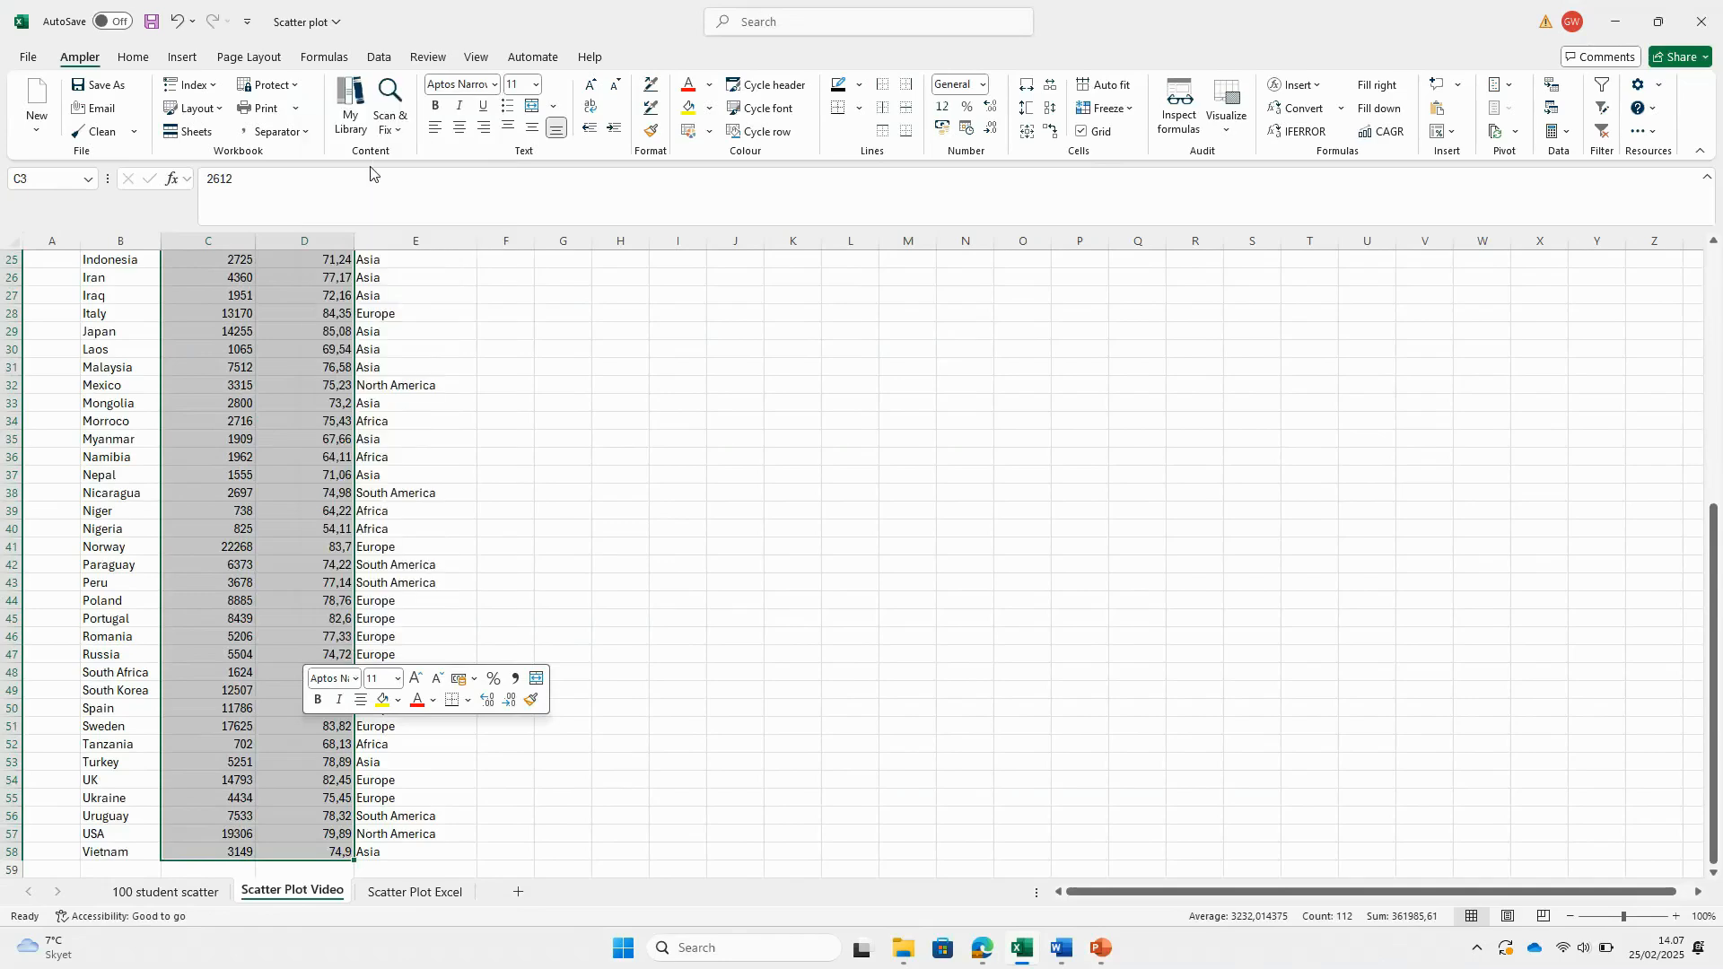
scroll(370, 173, up, 8)
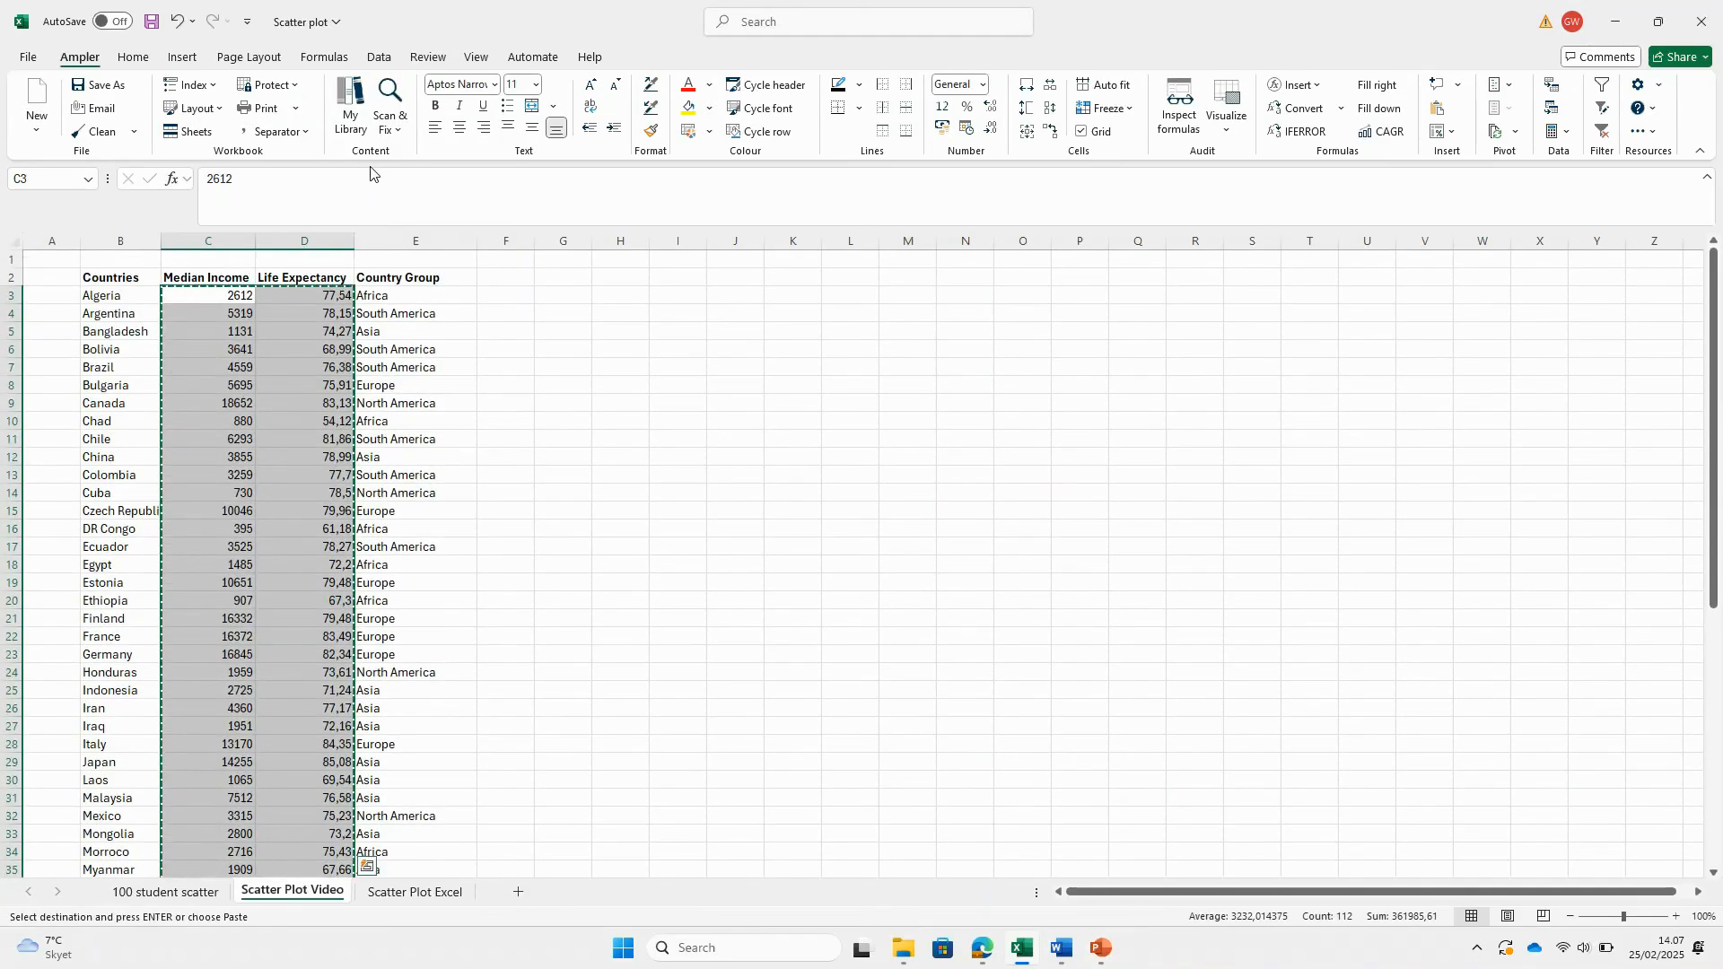
- Switch back to PowerPoint and paste the copied values into the chart's data sheet, starting at cell A2
click(1112, 957)
click(625, 170)
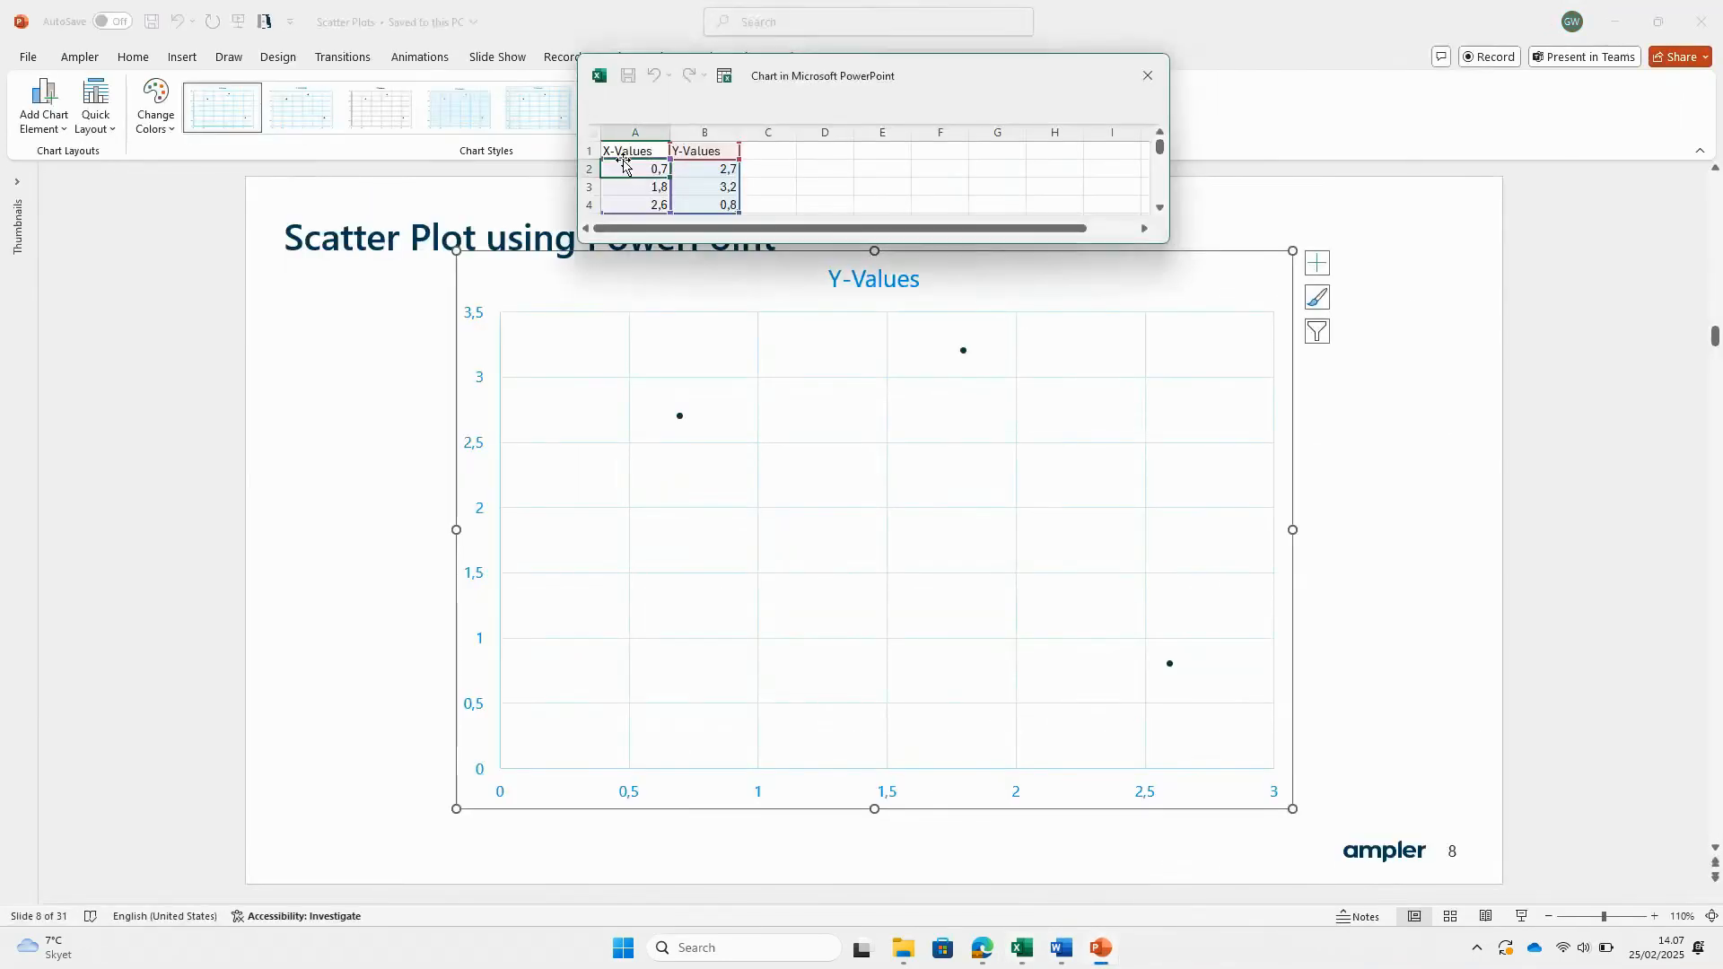
drag(615, 165, 673, 192)
right_click(669, 195)
click(714, 313)
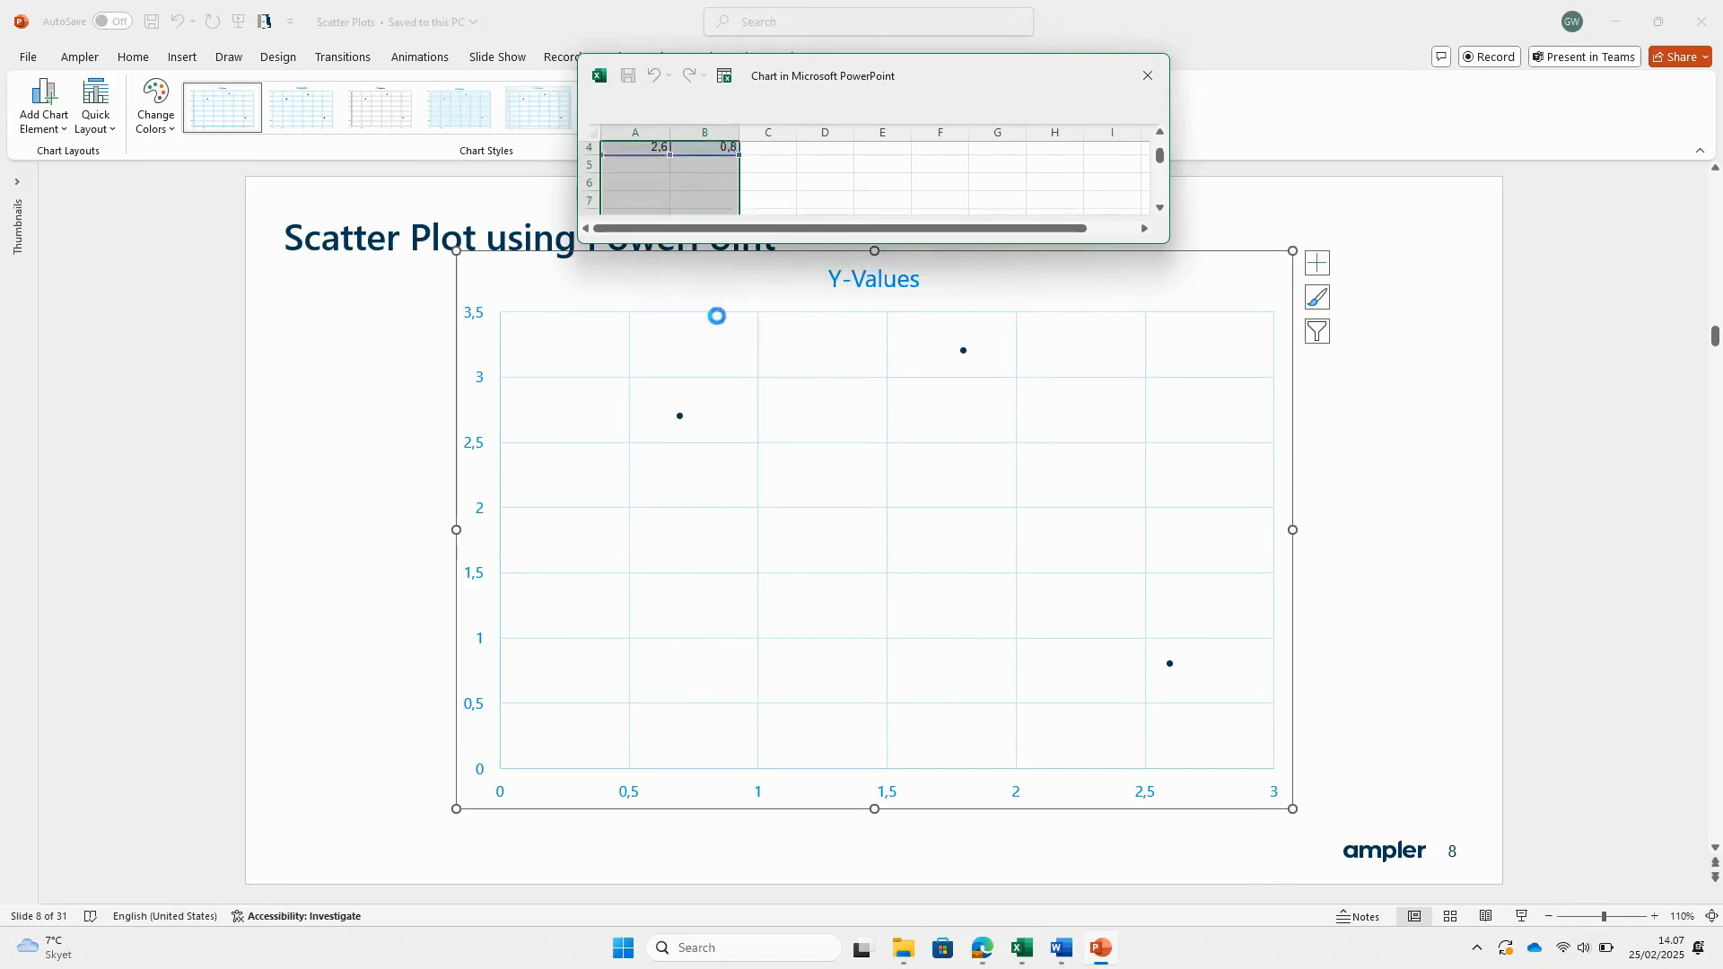
- Add axis titles to the scatter chart and name the horizontal axis "Median Income"
click(827, 530)
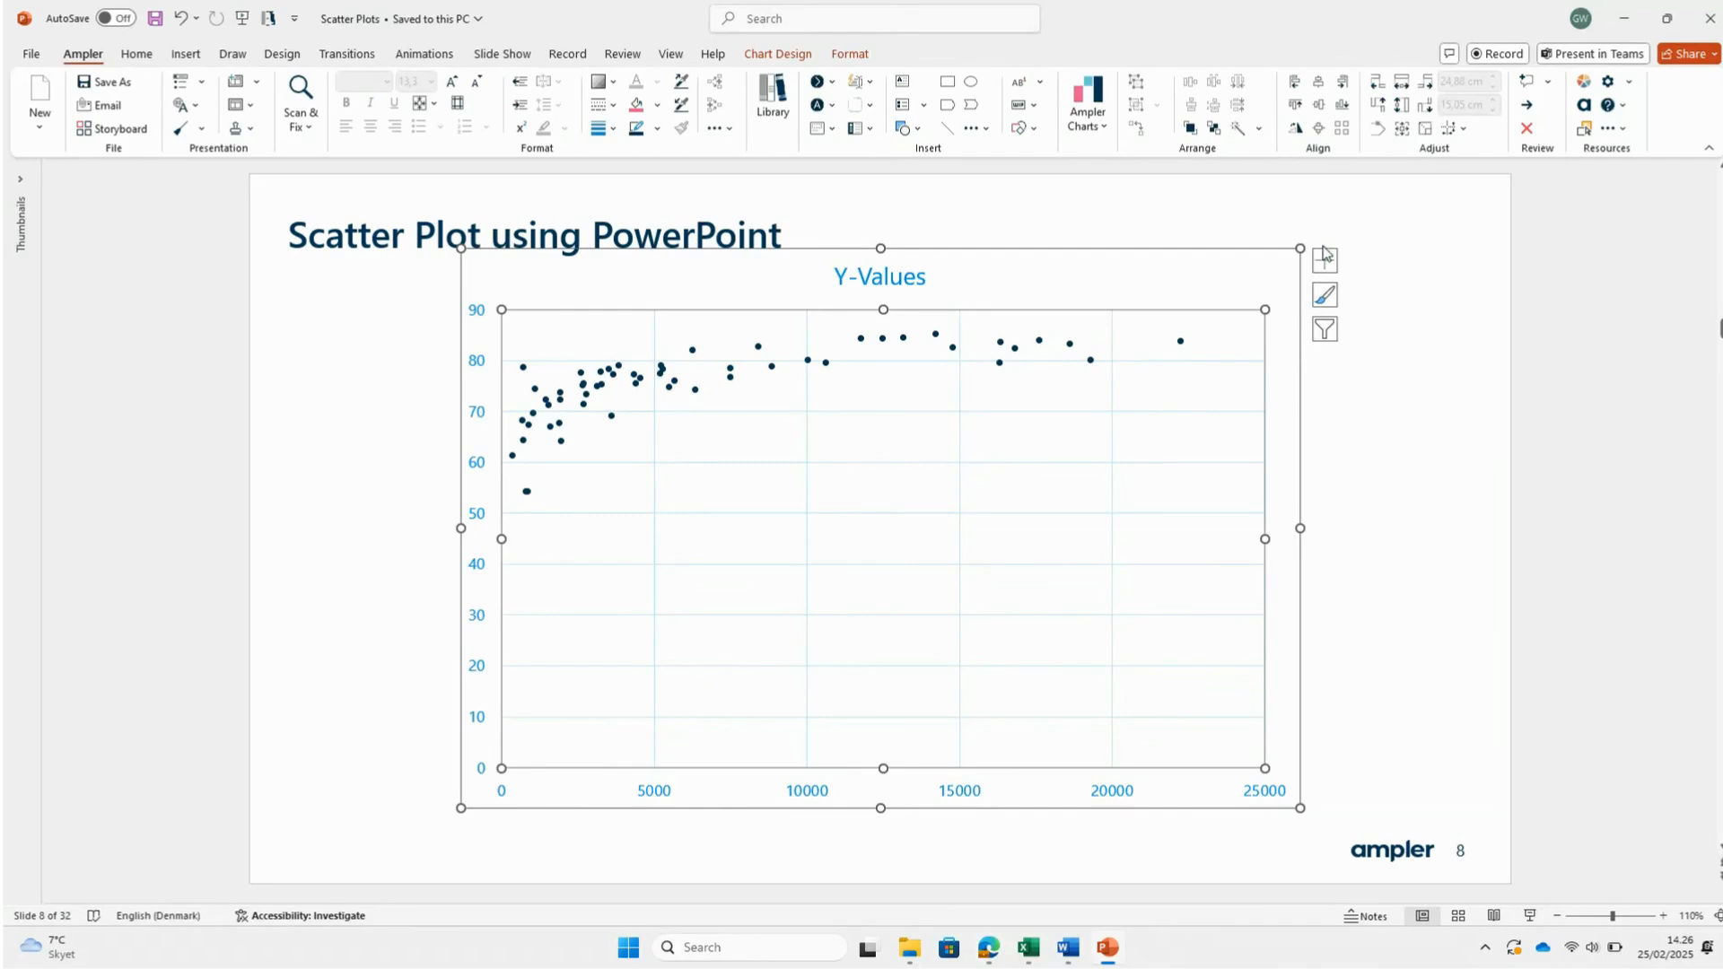
click(1324, 258)
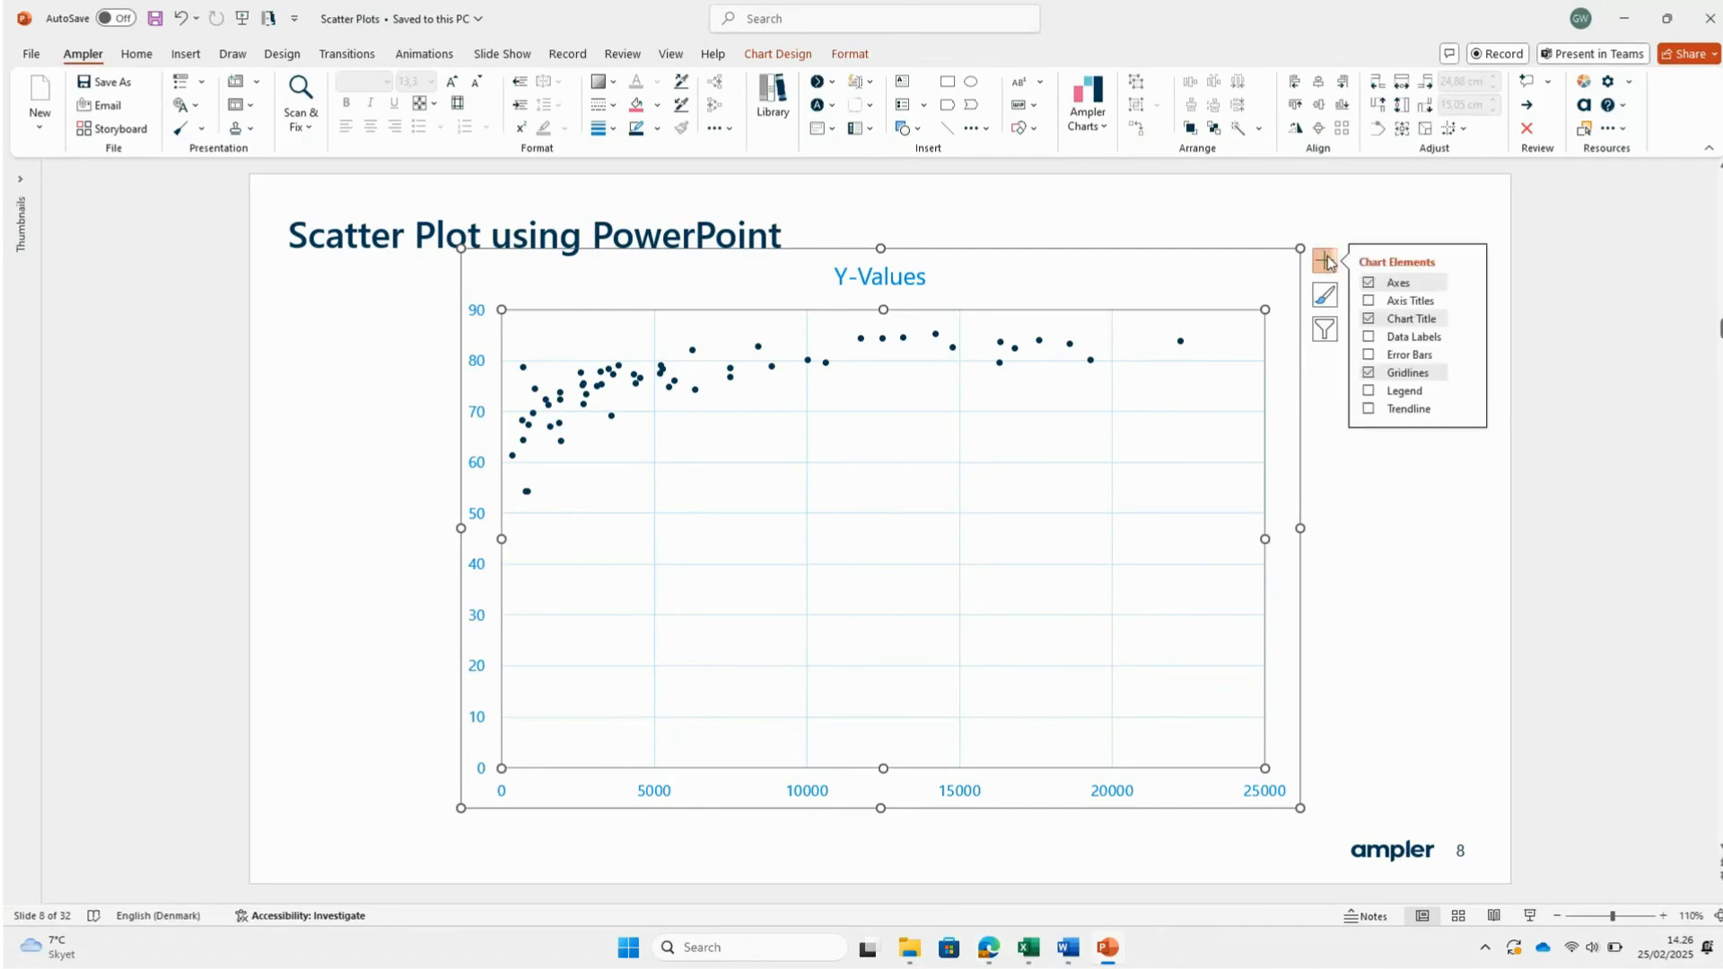
click(1400, 301)
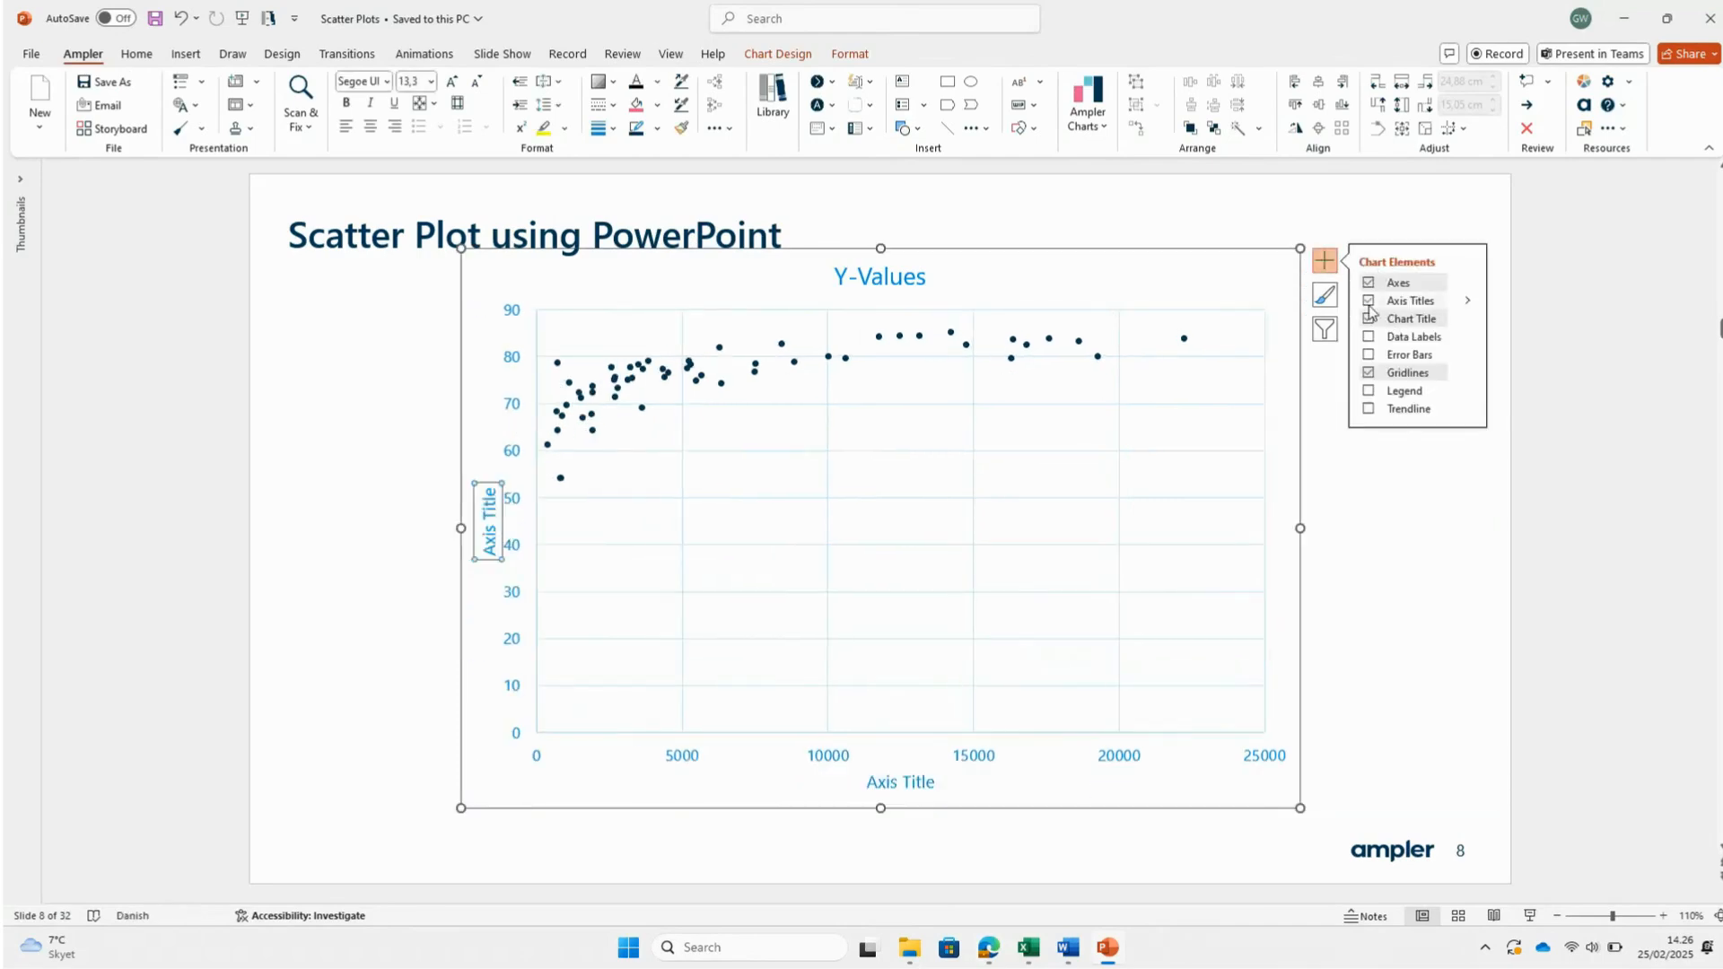
double_click(893, 783)
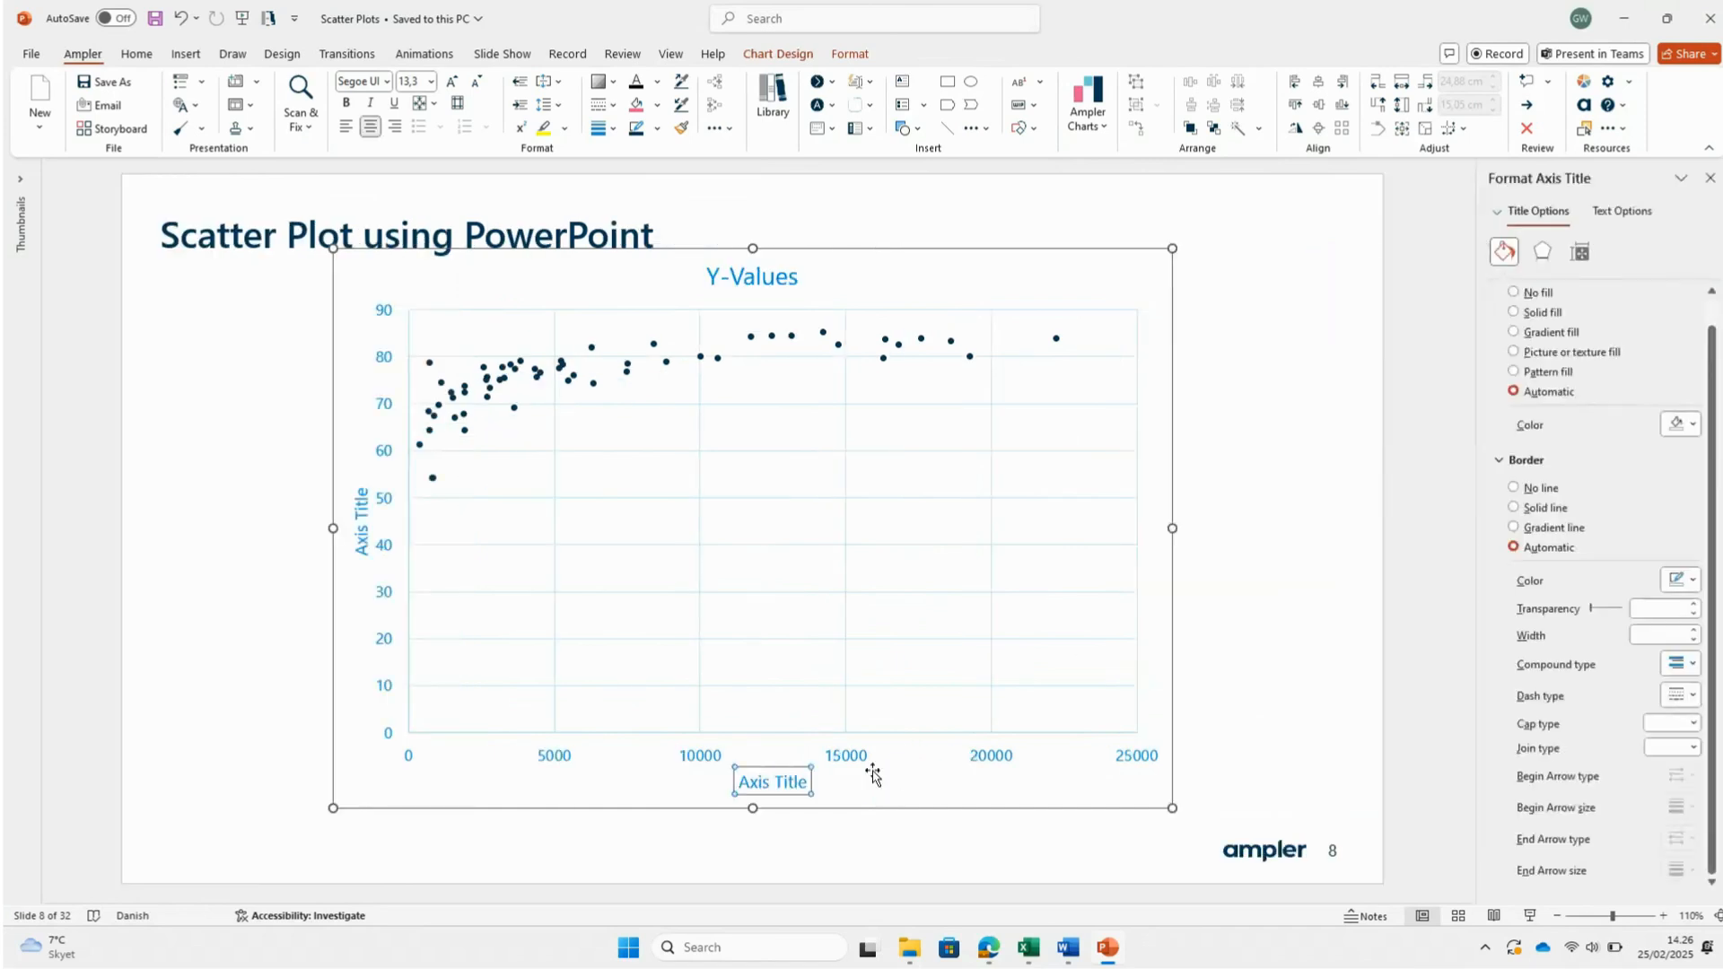
triple_click(781, 782)
text(M)
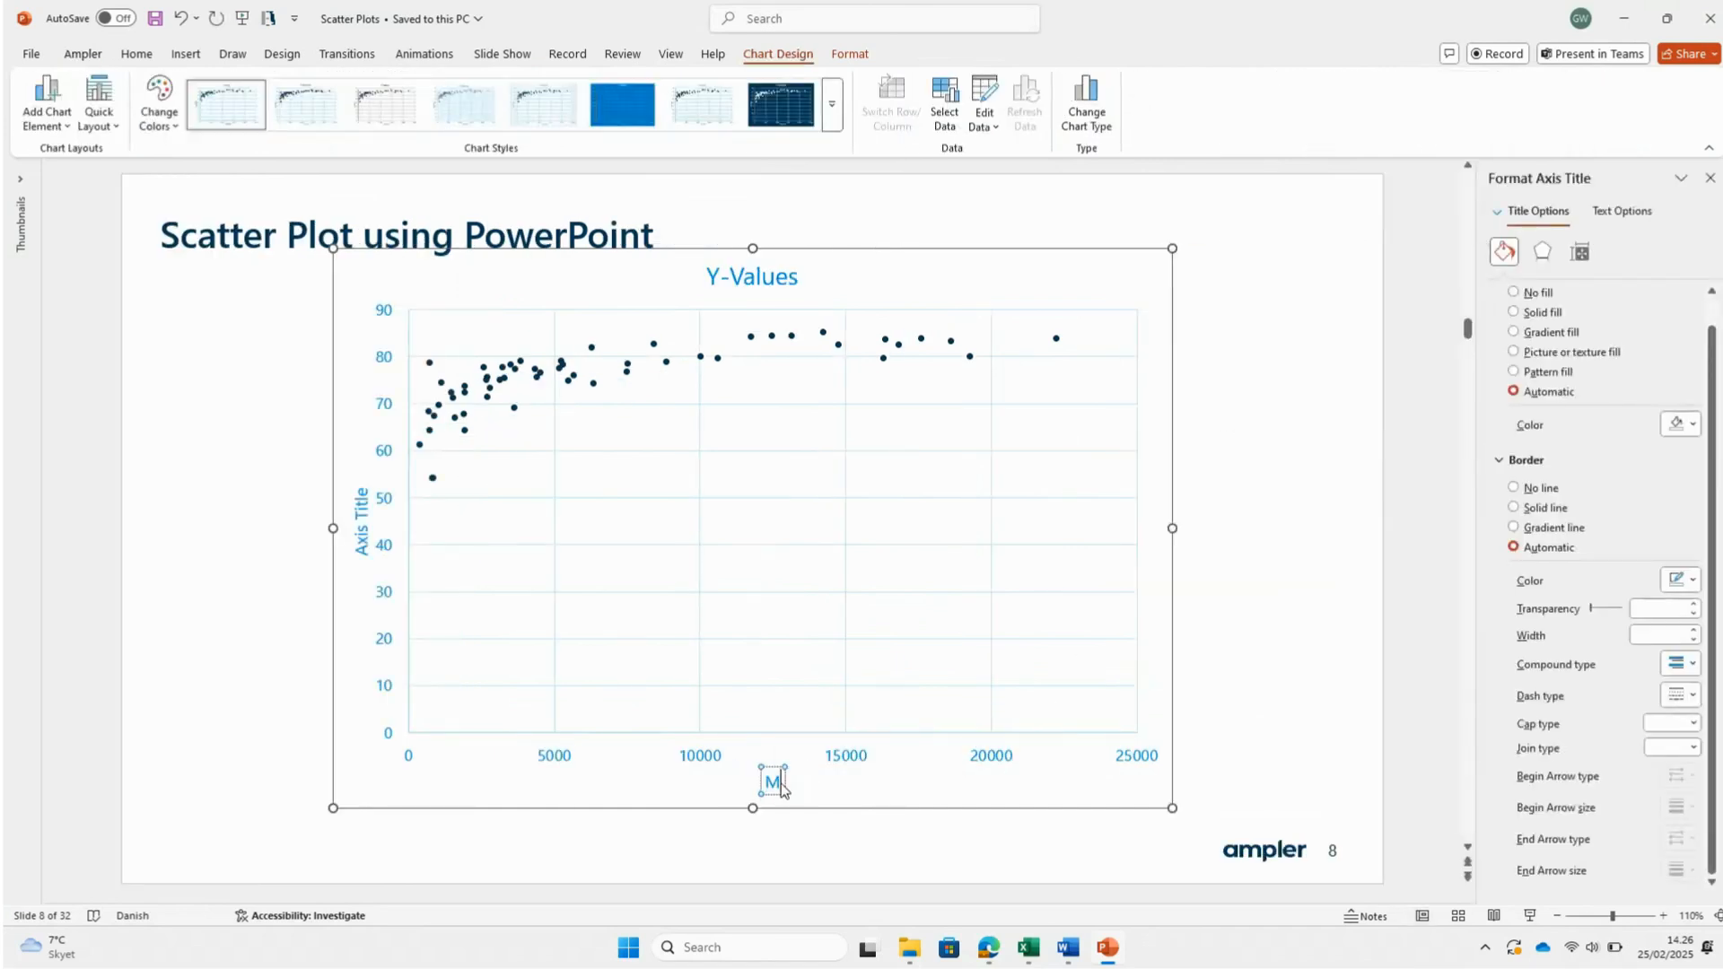
text(edian Income)
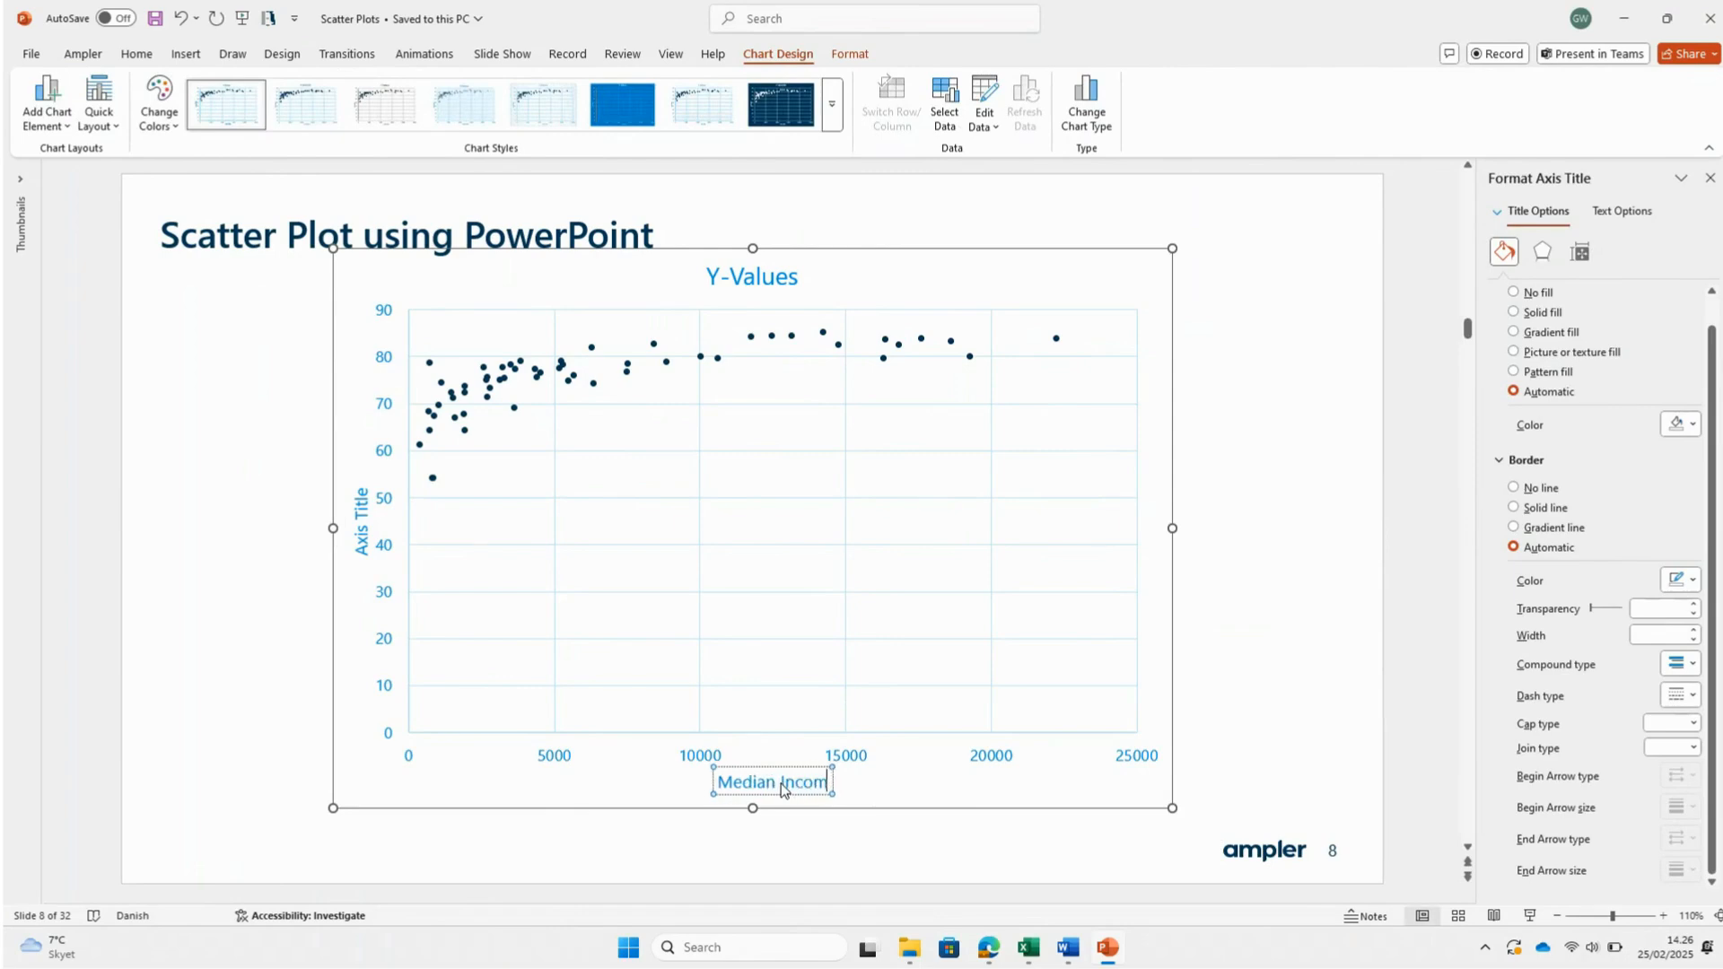
- Name the vertical axis "Life Expectancy"
click(364, 518)
double_click(363, 512)
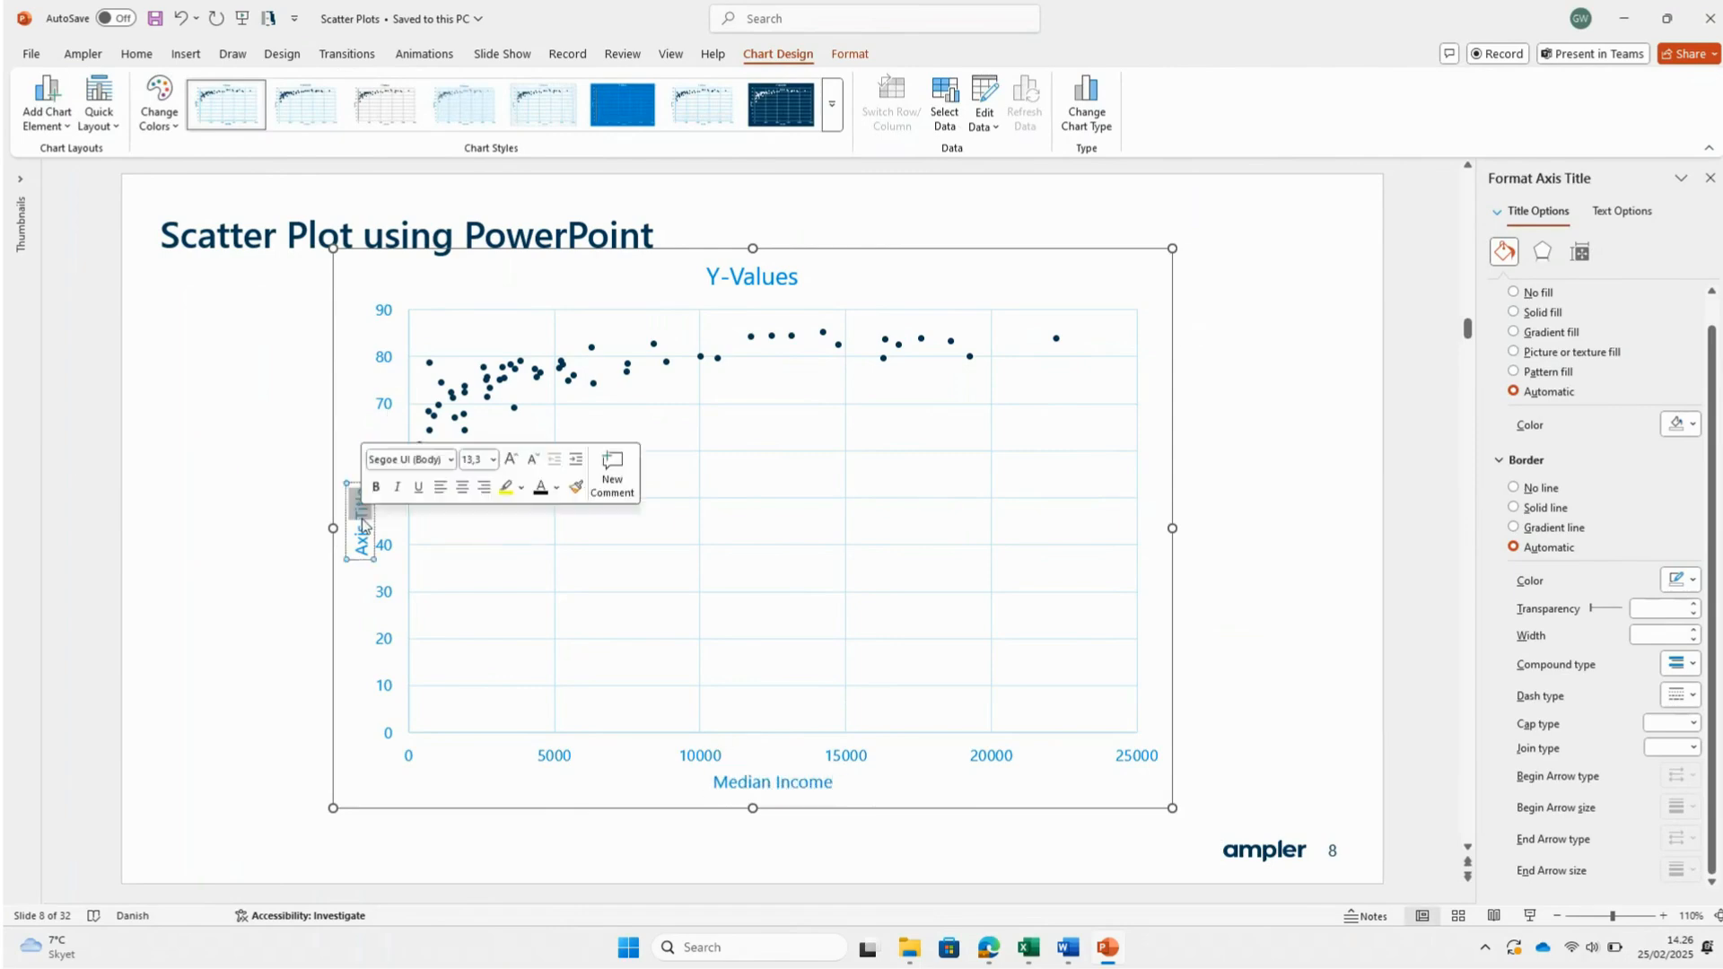
triple_click(363, 526)
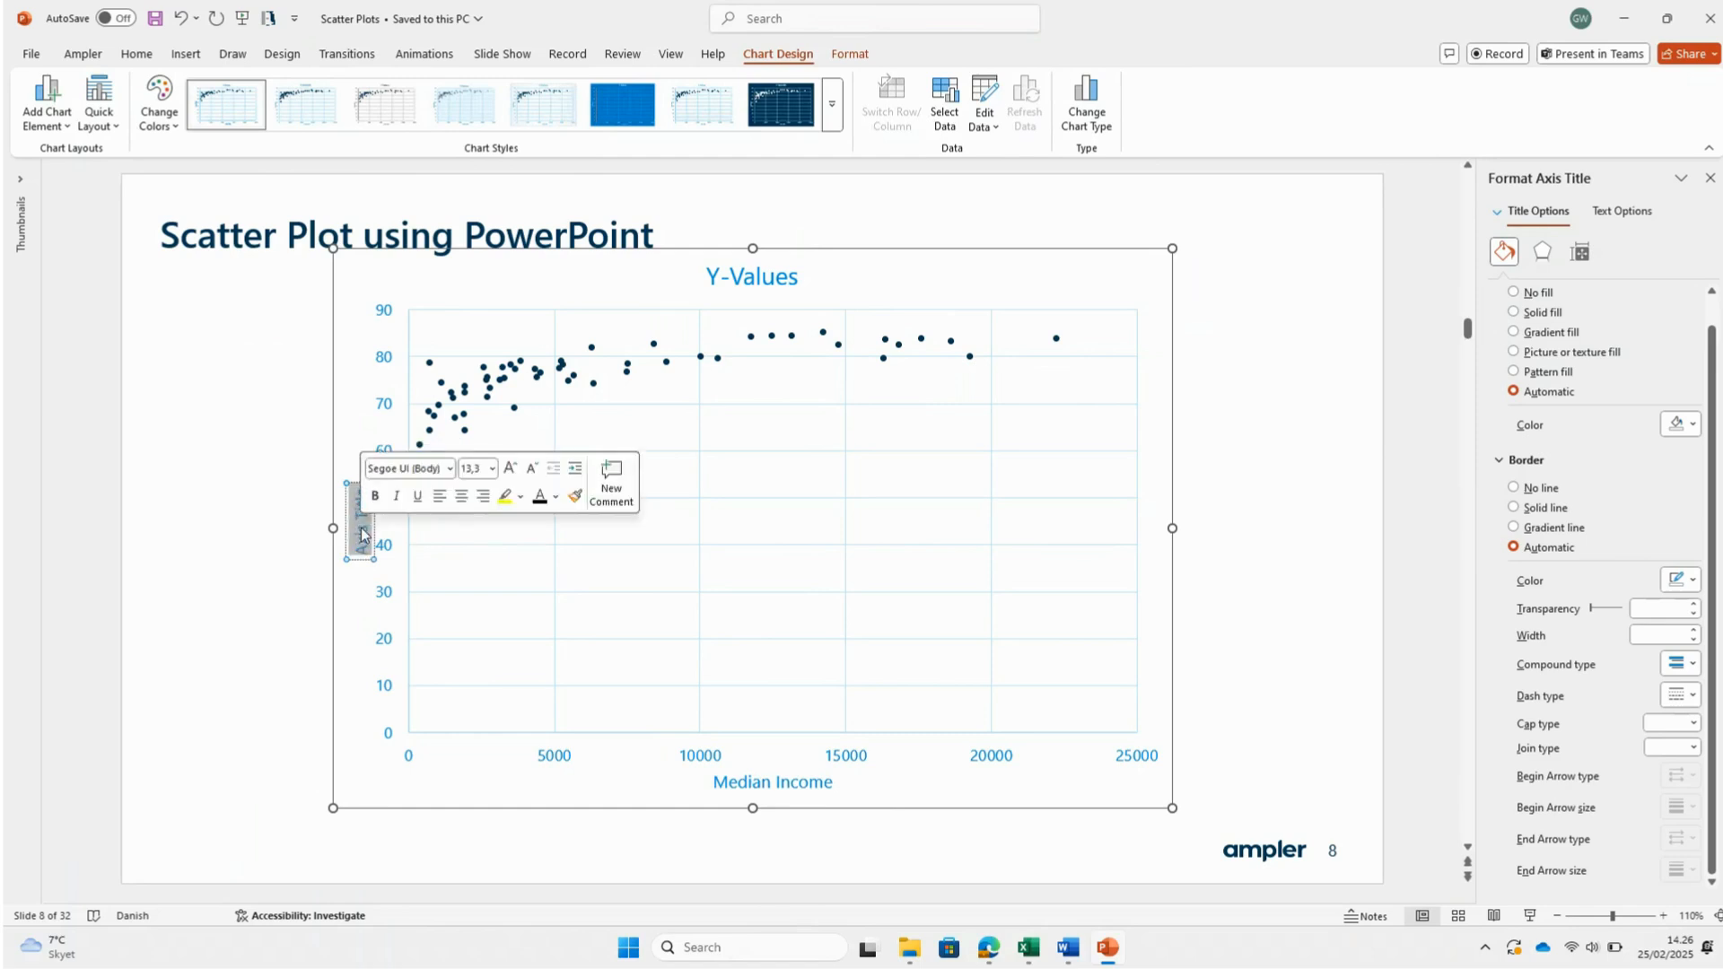
text(Life Expect)
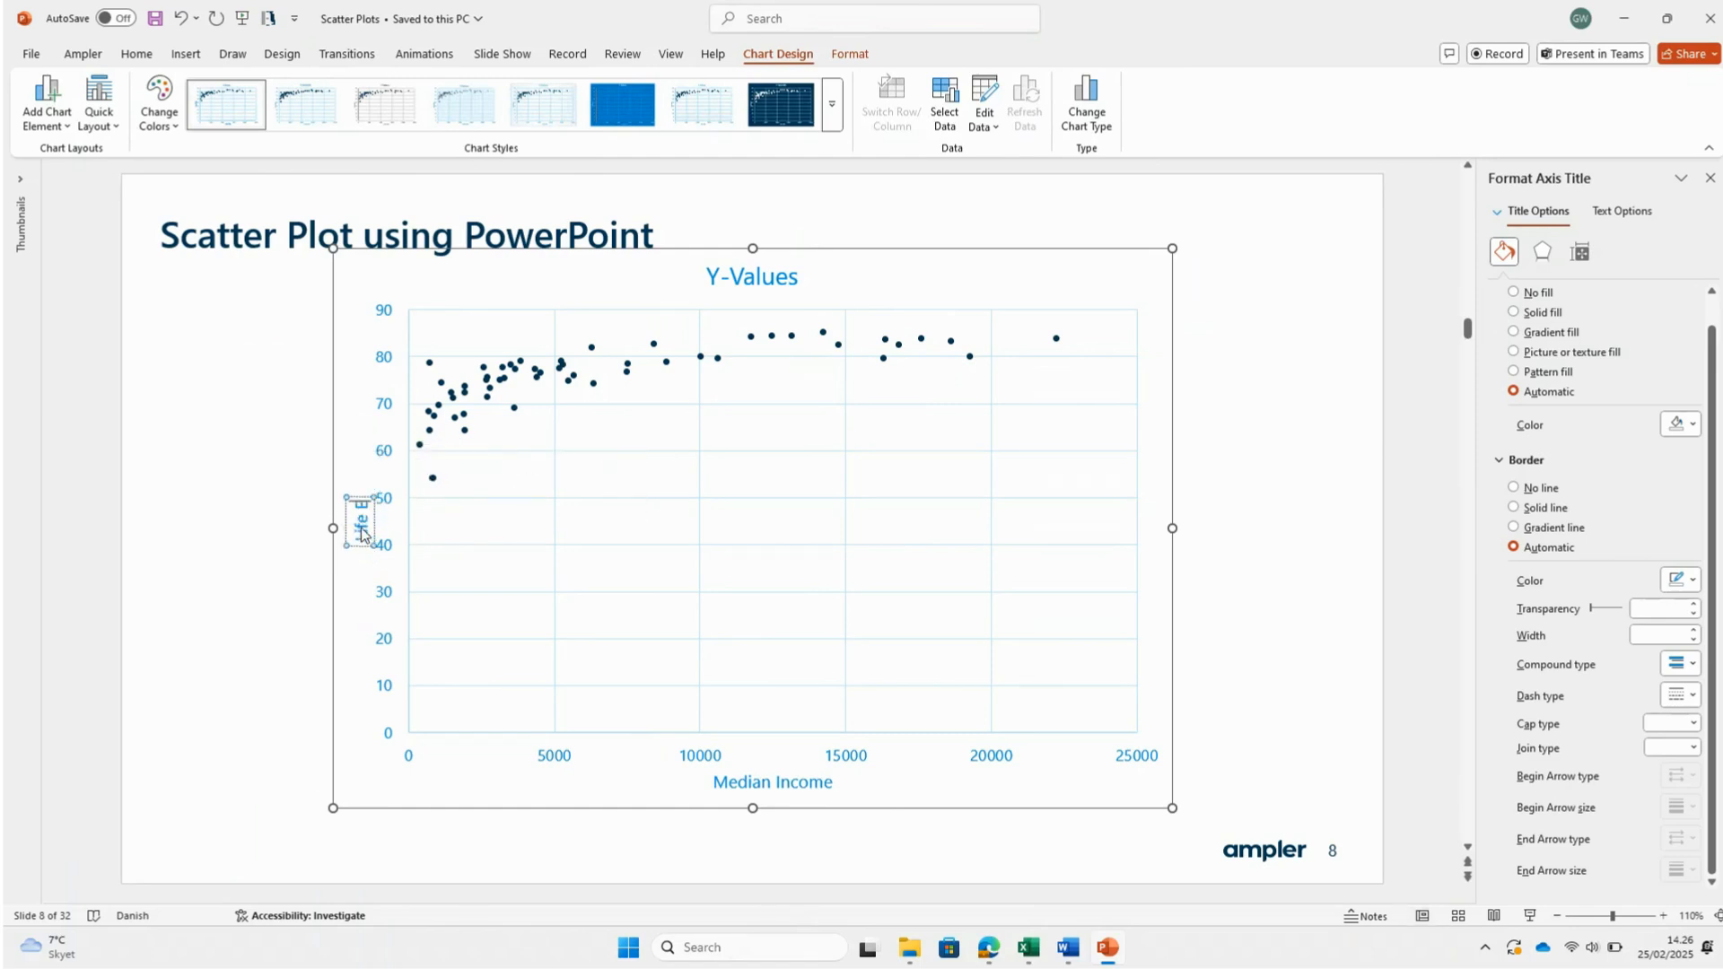
text(ancy)
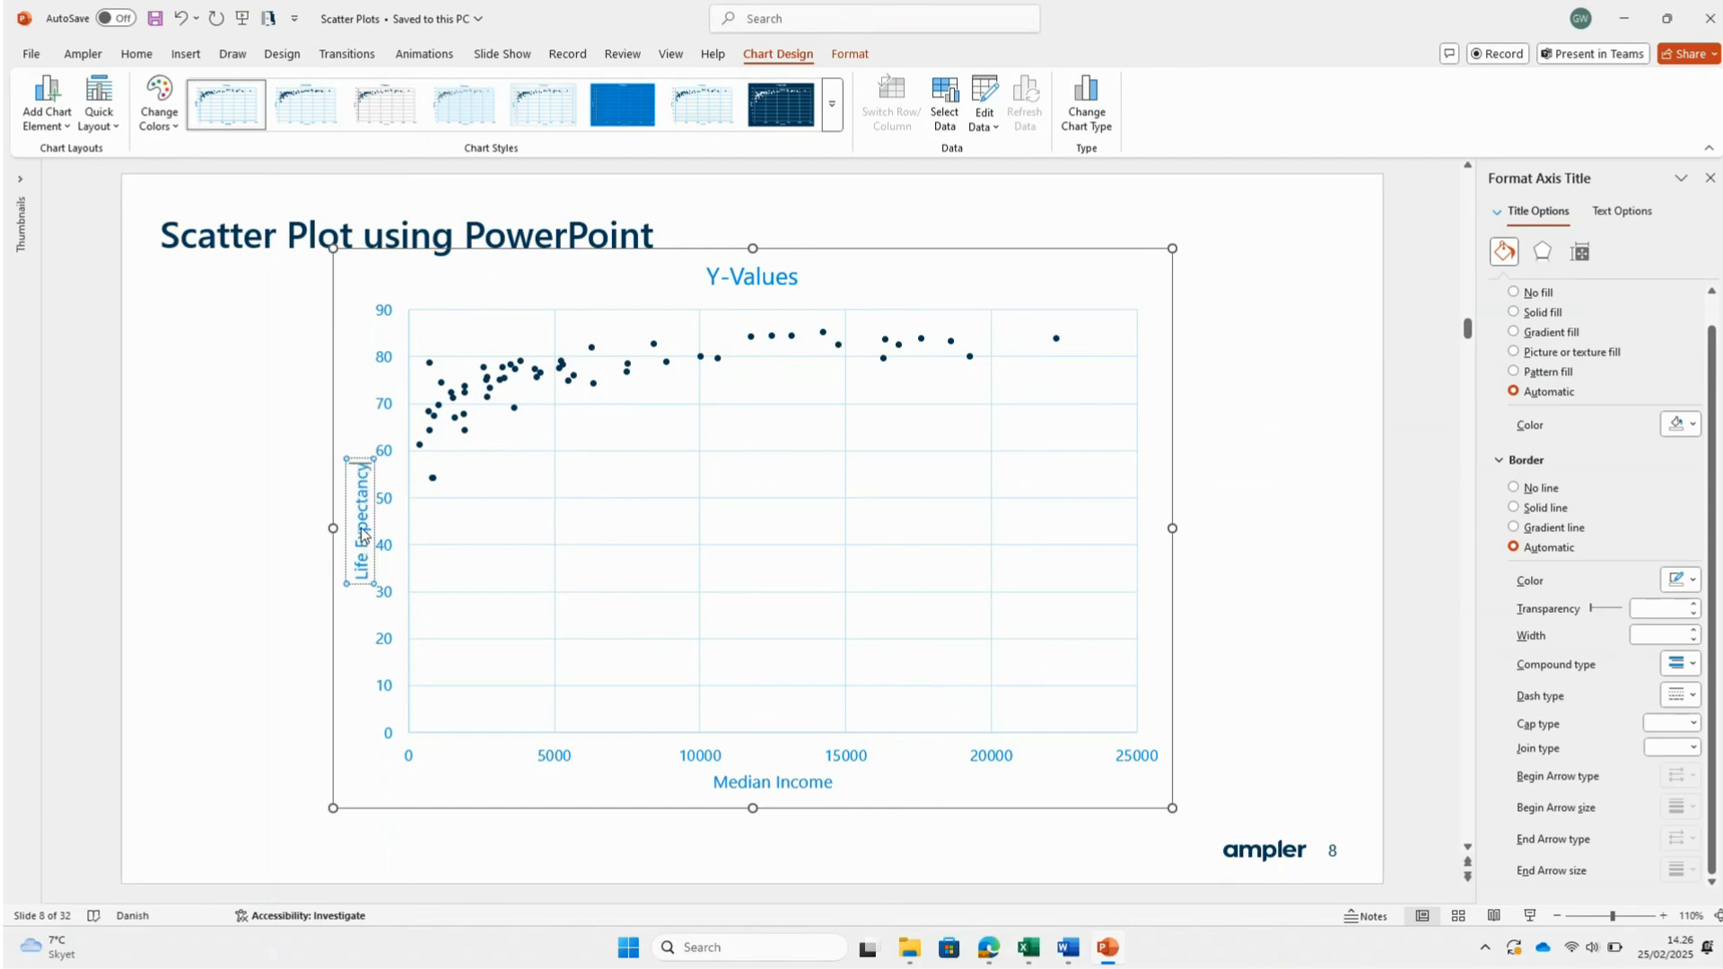
- Replace the chart title with "The Impact of Median Income on Life Expectancy"
click(709, 269)
triple_click(728, 276)
text(The Impact of Median Income on L)
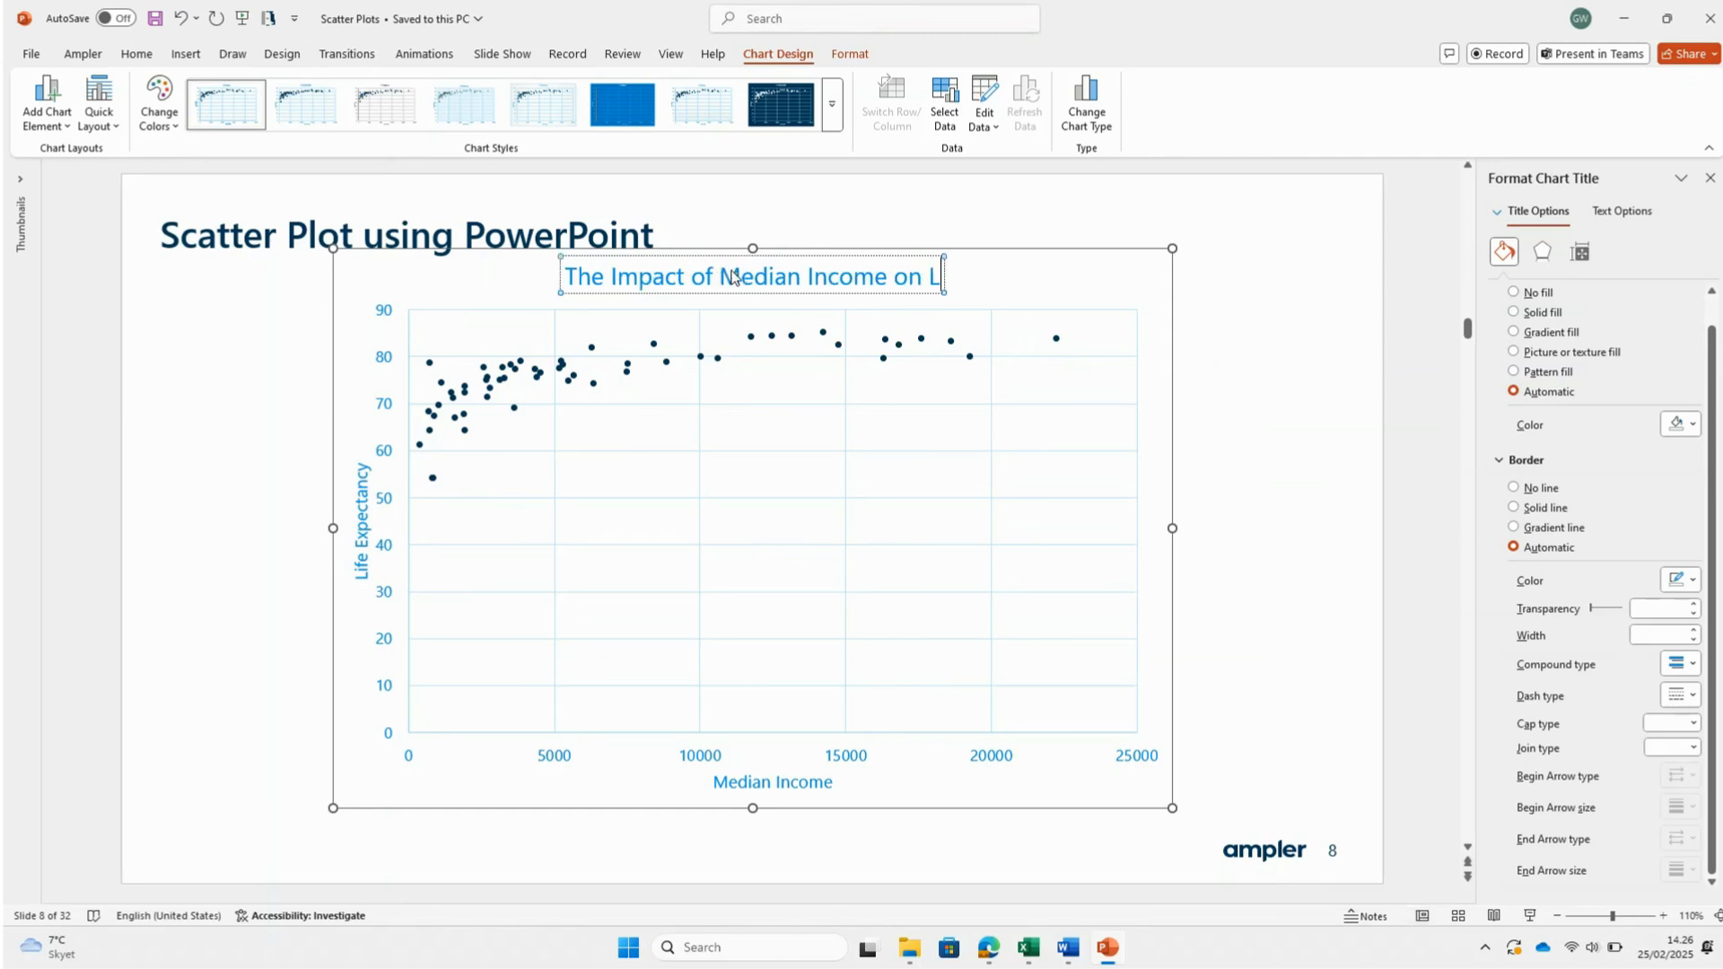
text(ife Exp)
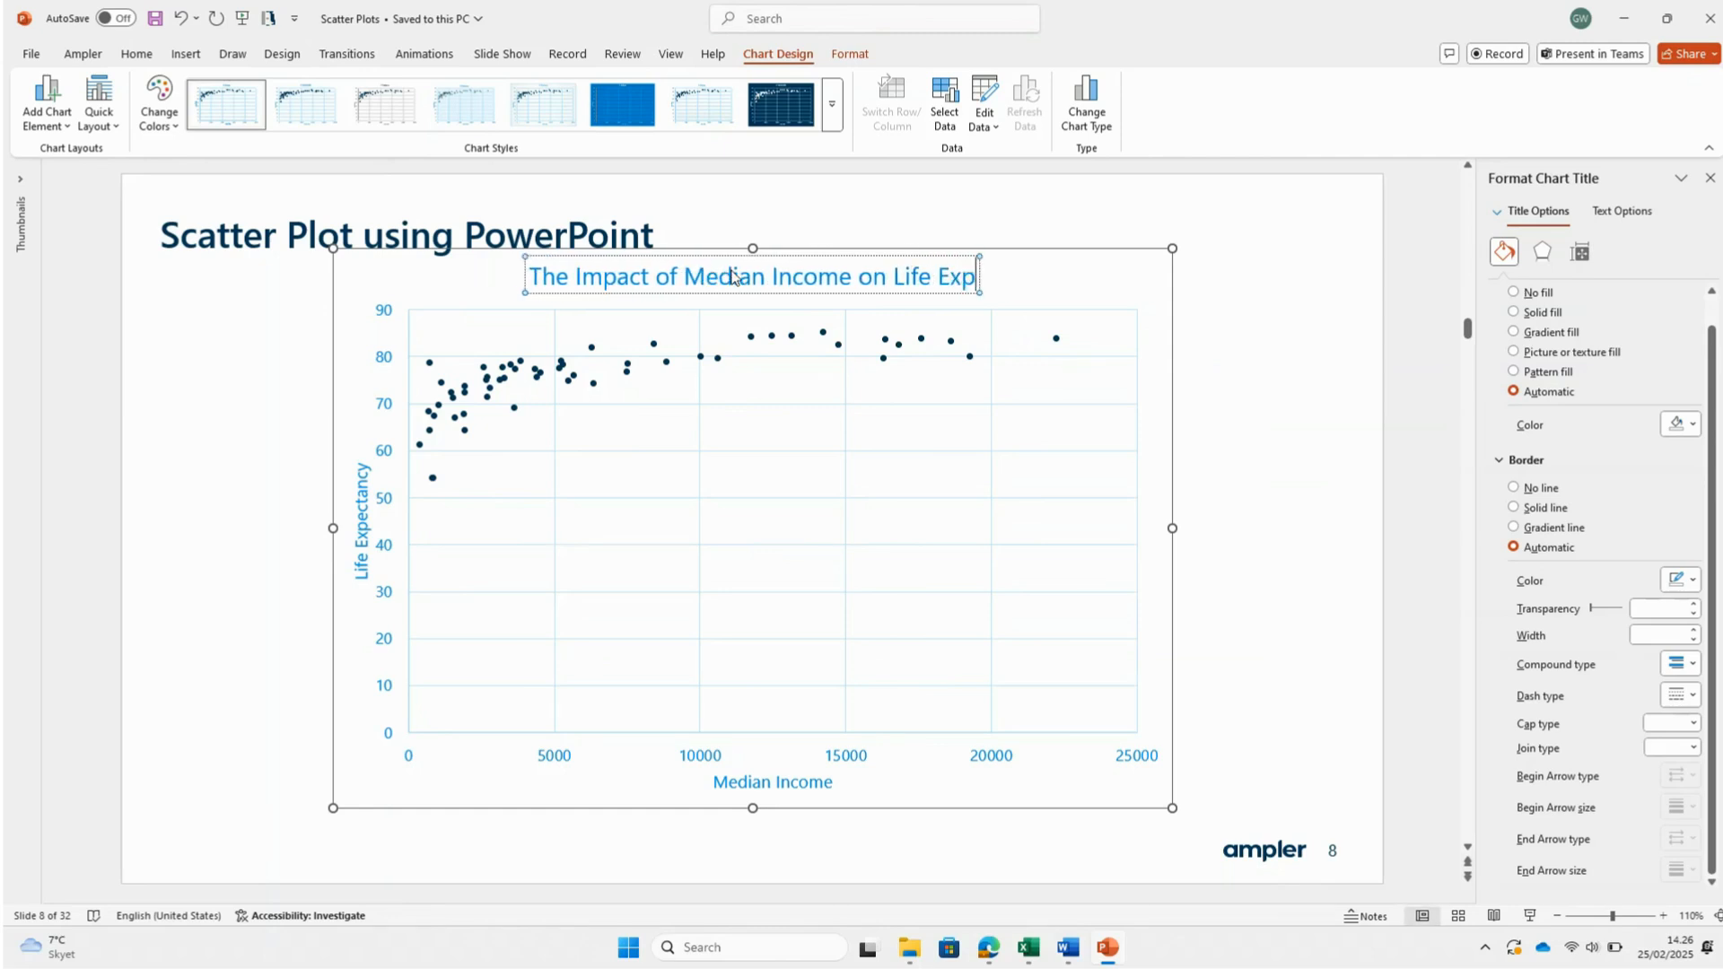
text(ectancy)
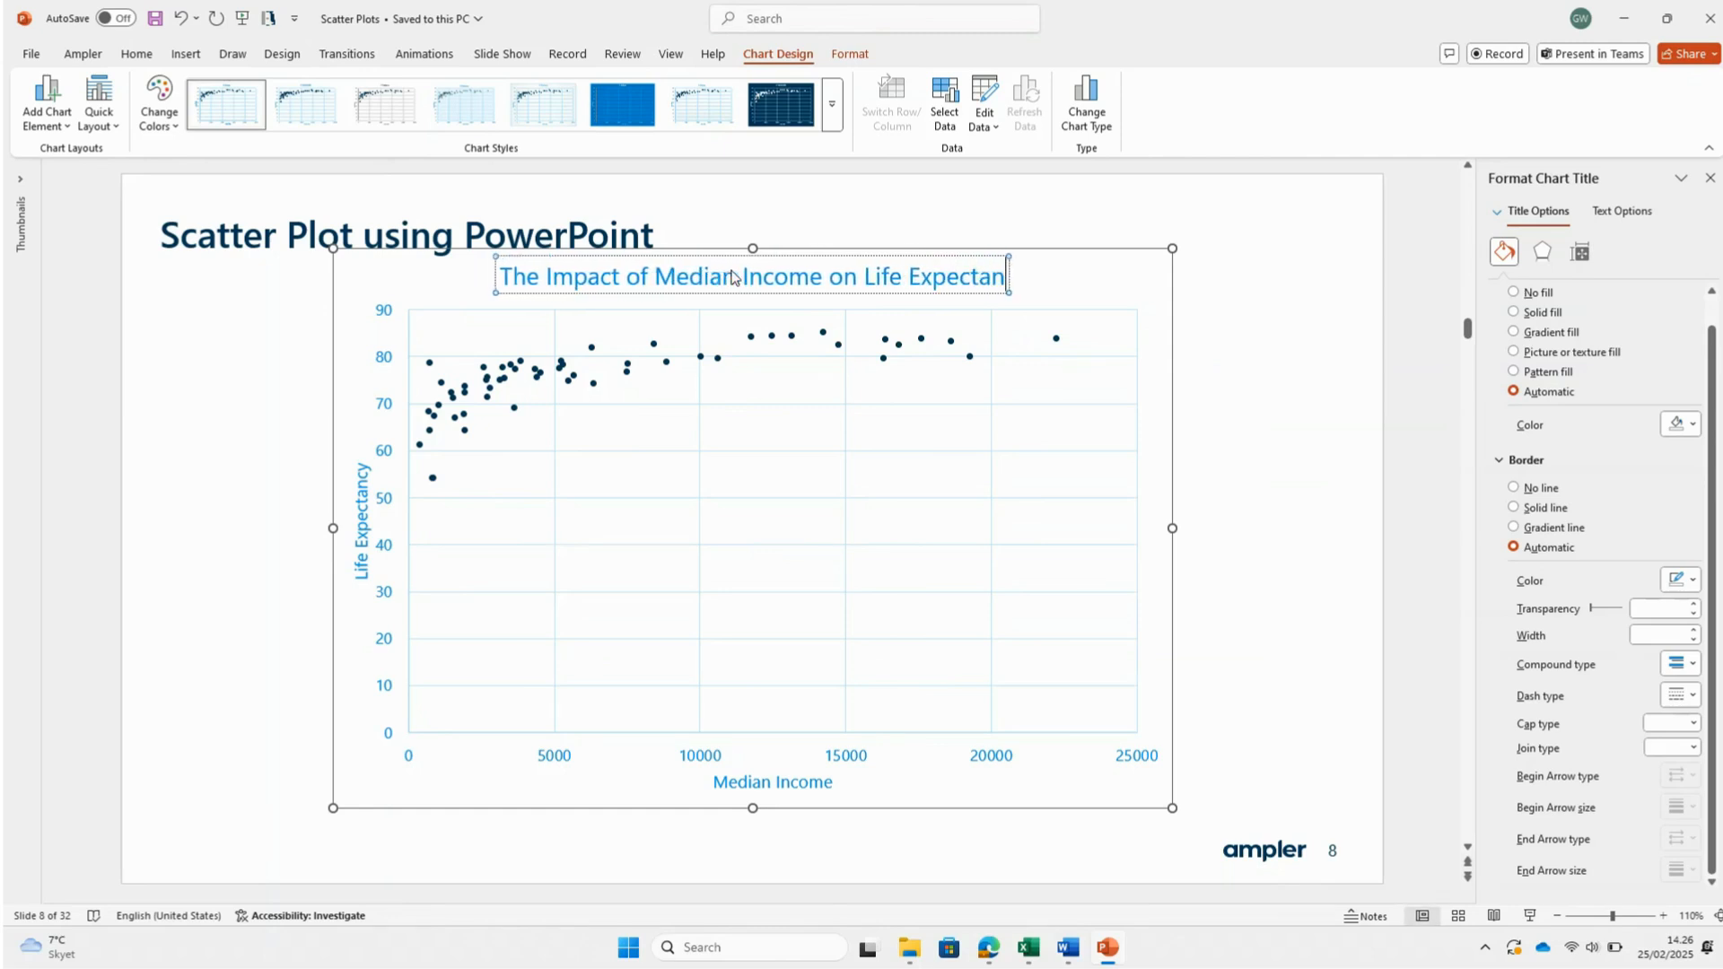
- Change the text colour of the chart title and both axis titles to black
triple_click(692, 276)
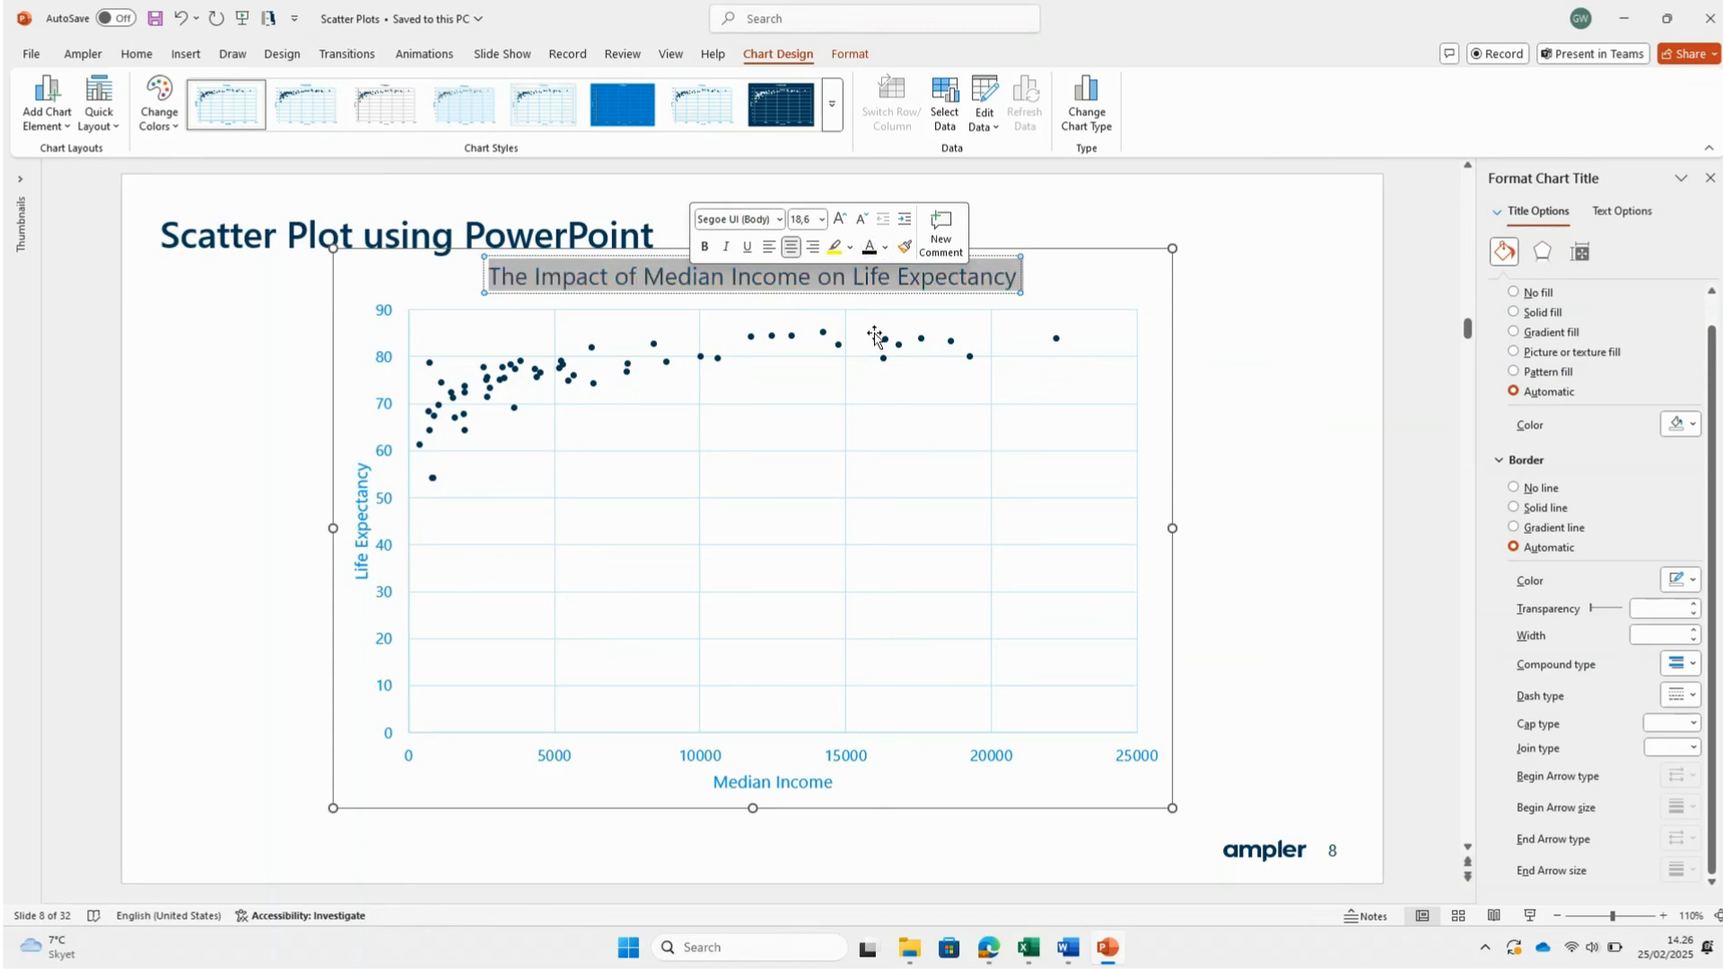
click(831, 639)
click(758, 783)
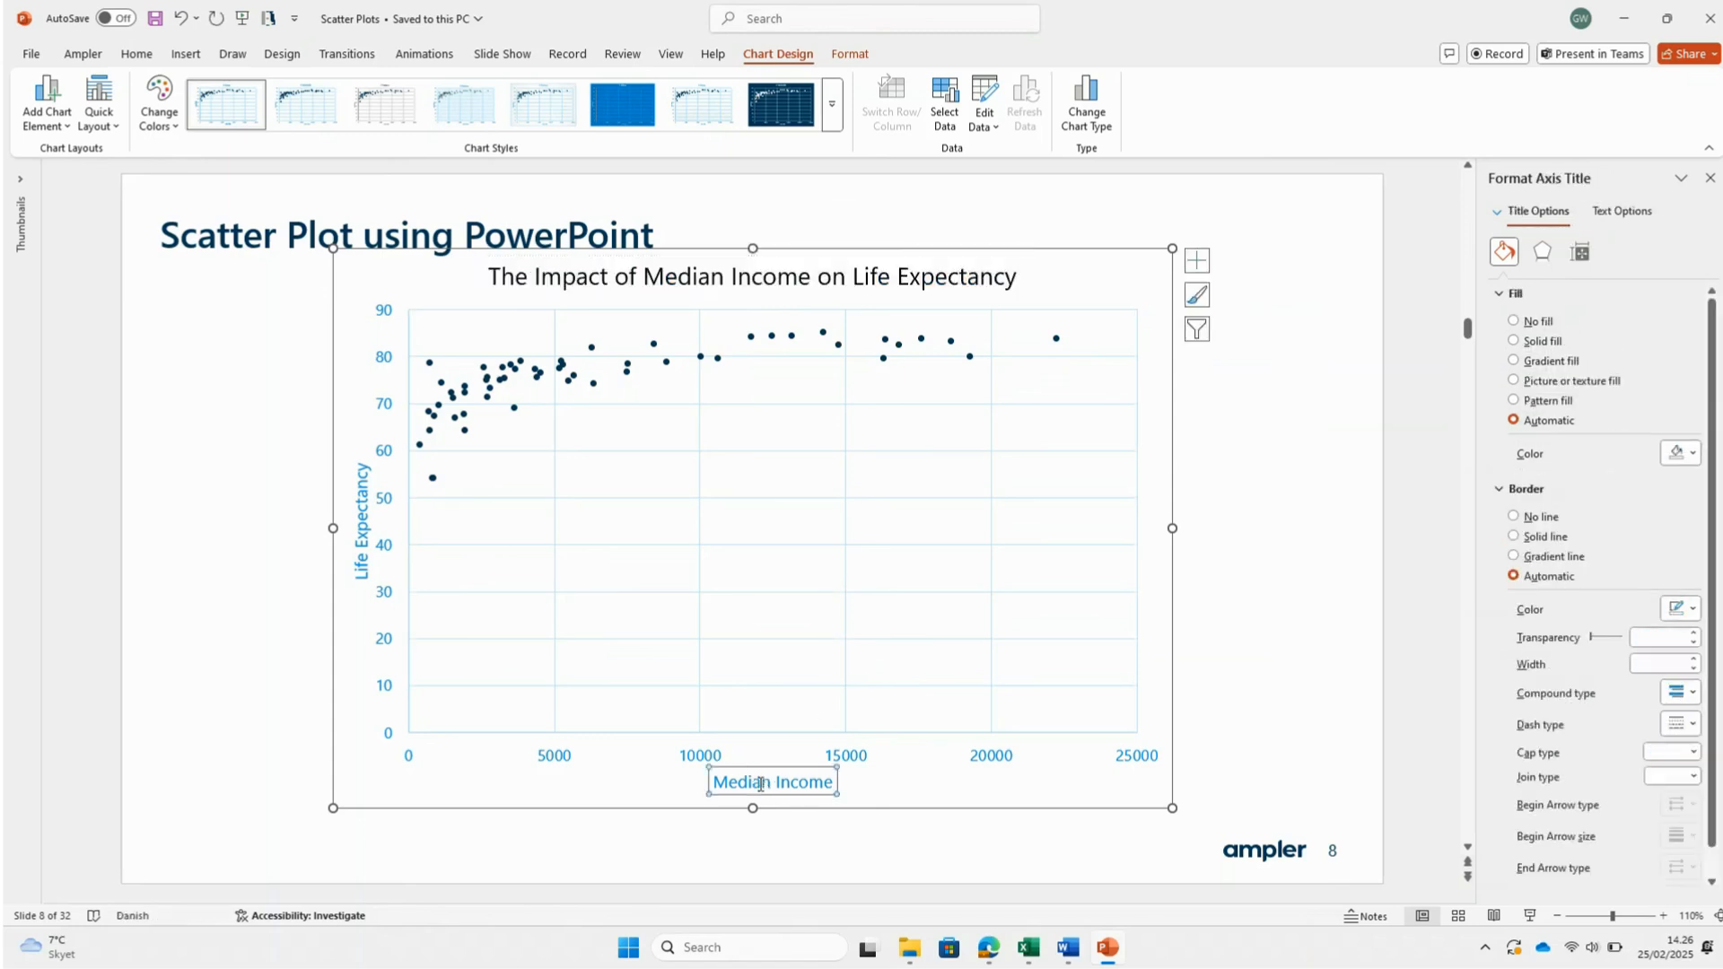
double_click(760, 783)
click(760, 783)
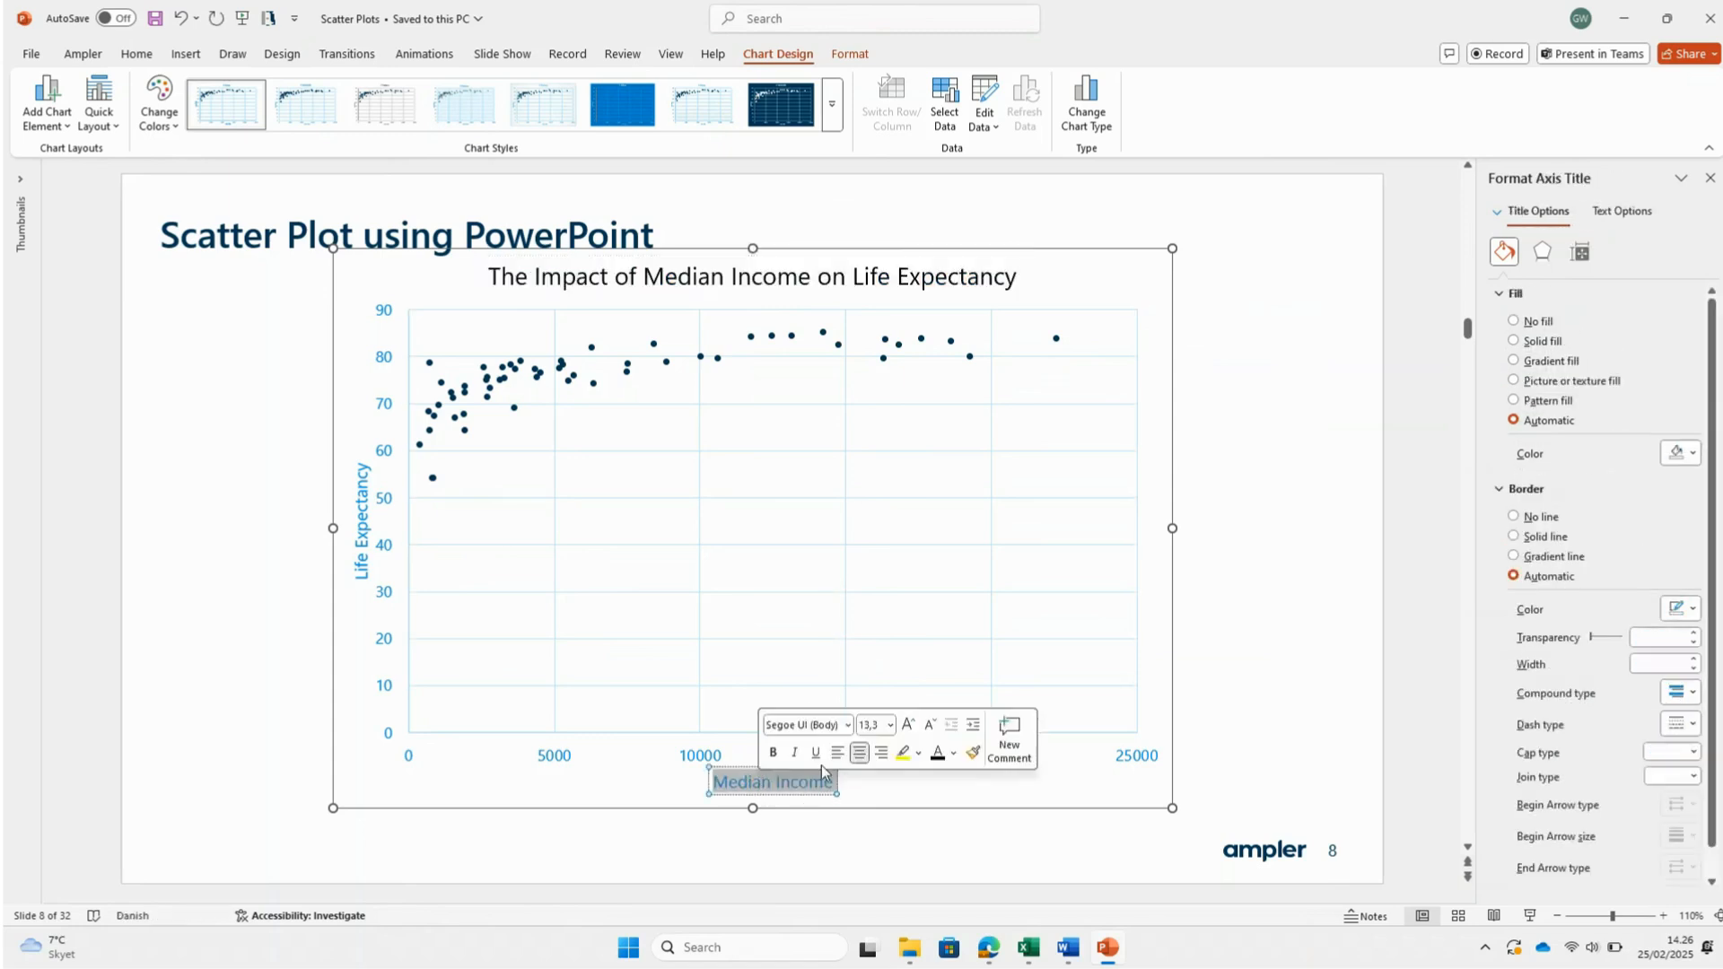
click(938, 752)
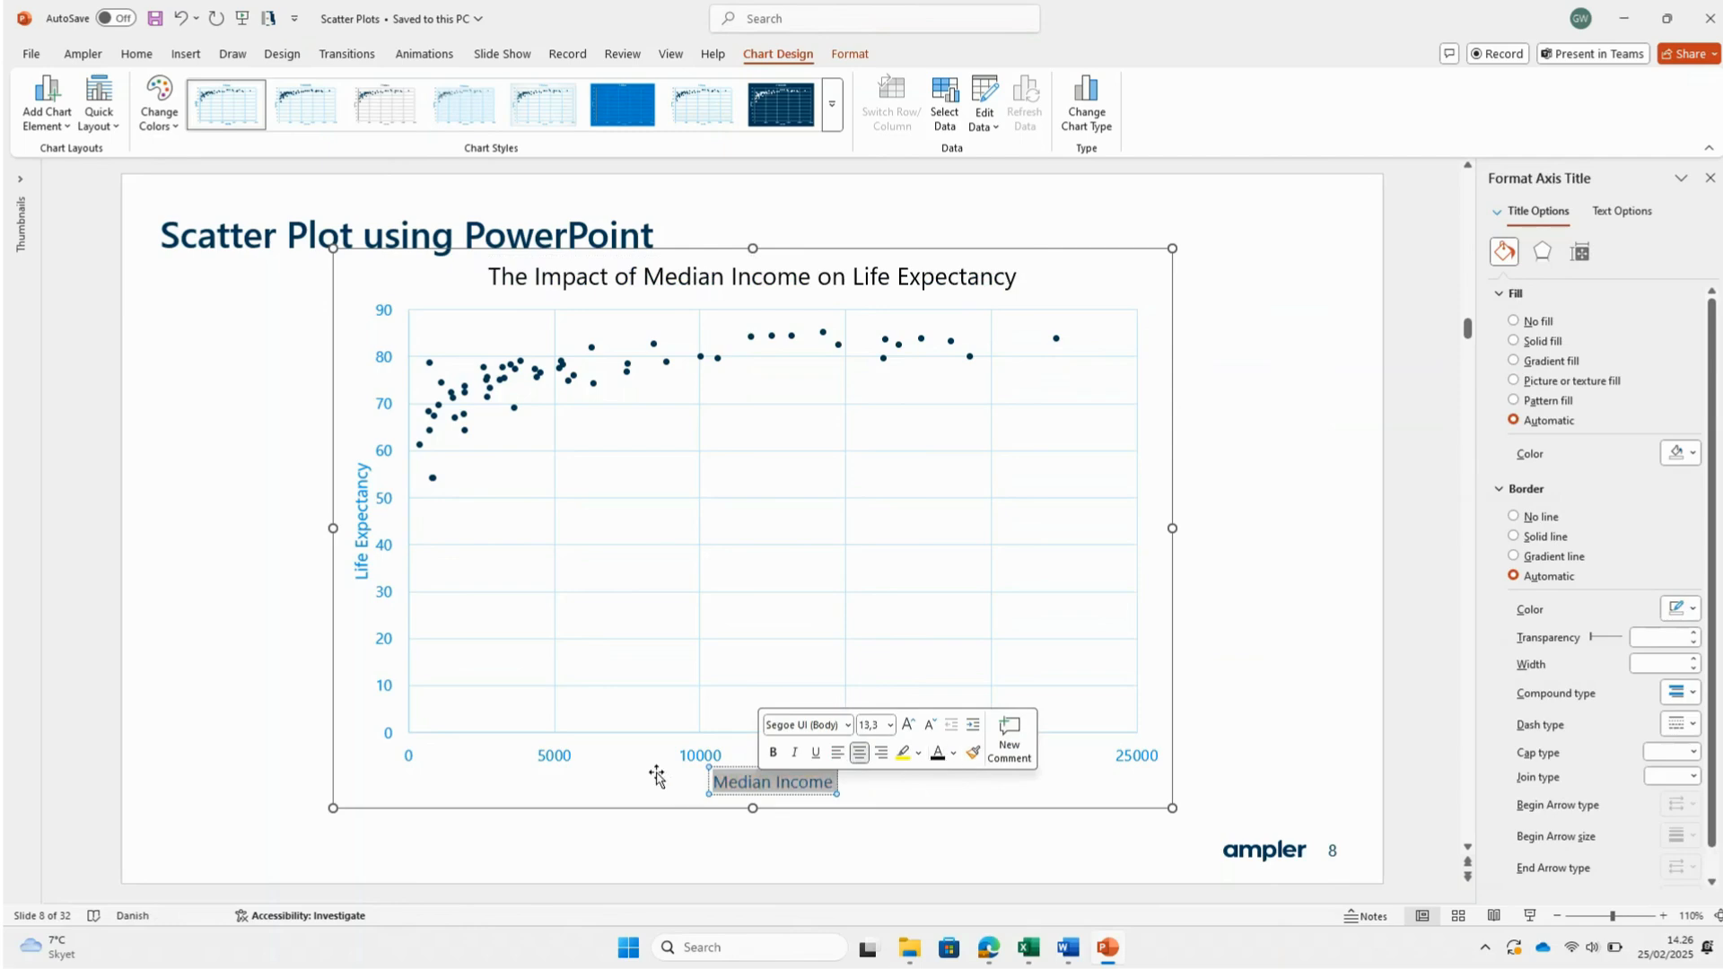
click(362, 513)
double_click(360, 516)
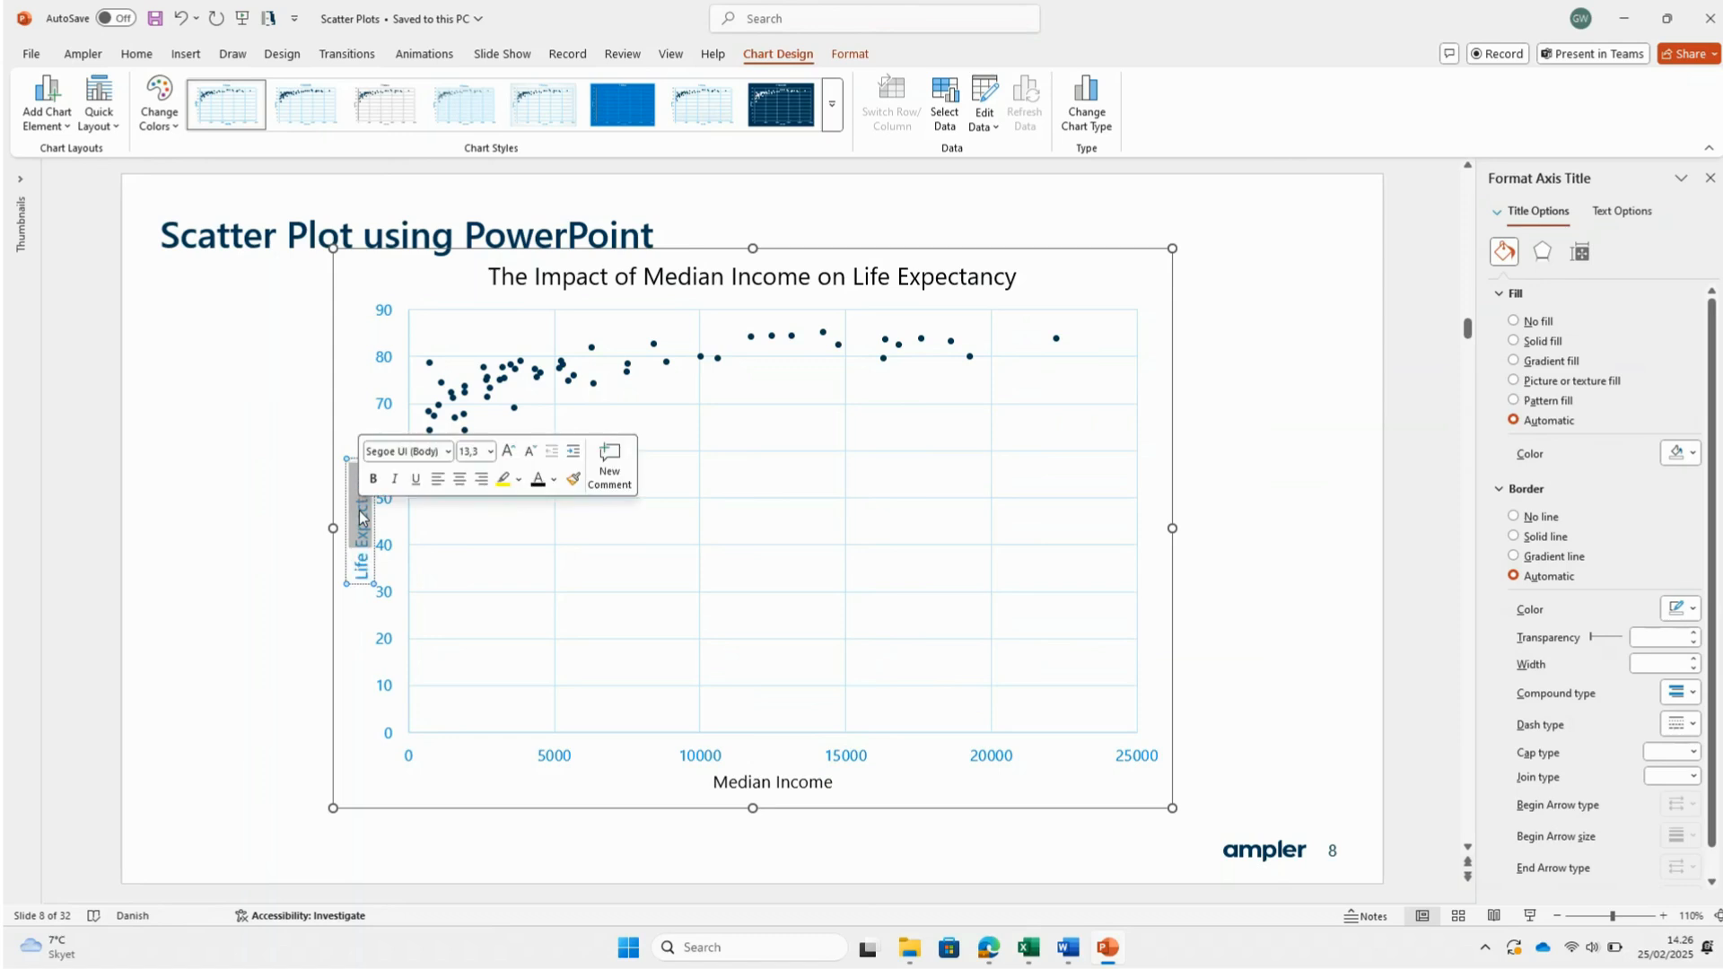
triple_click(360, 516)
click(537, 480)
- Set the horizontal Median Income axis bounds to a minimum of 2000 and a maximum of 24000
click(563, 764)
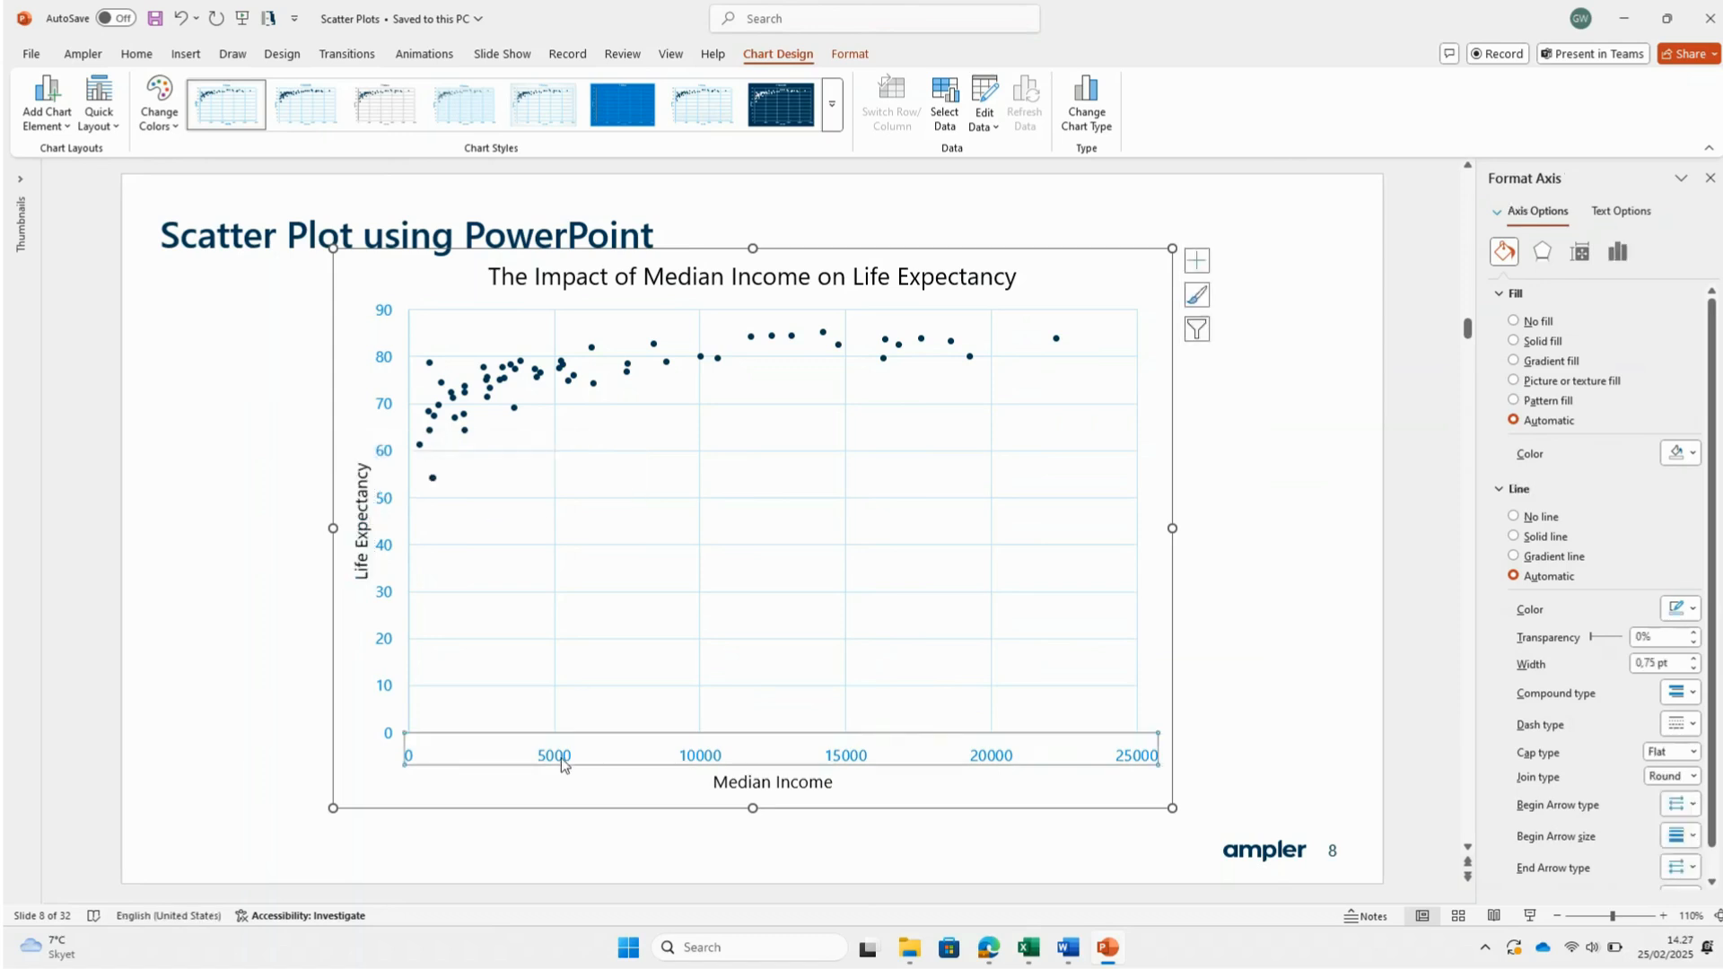
click(1616, 253)
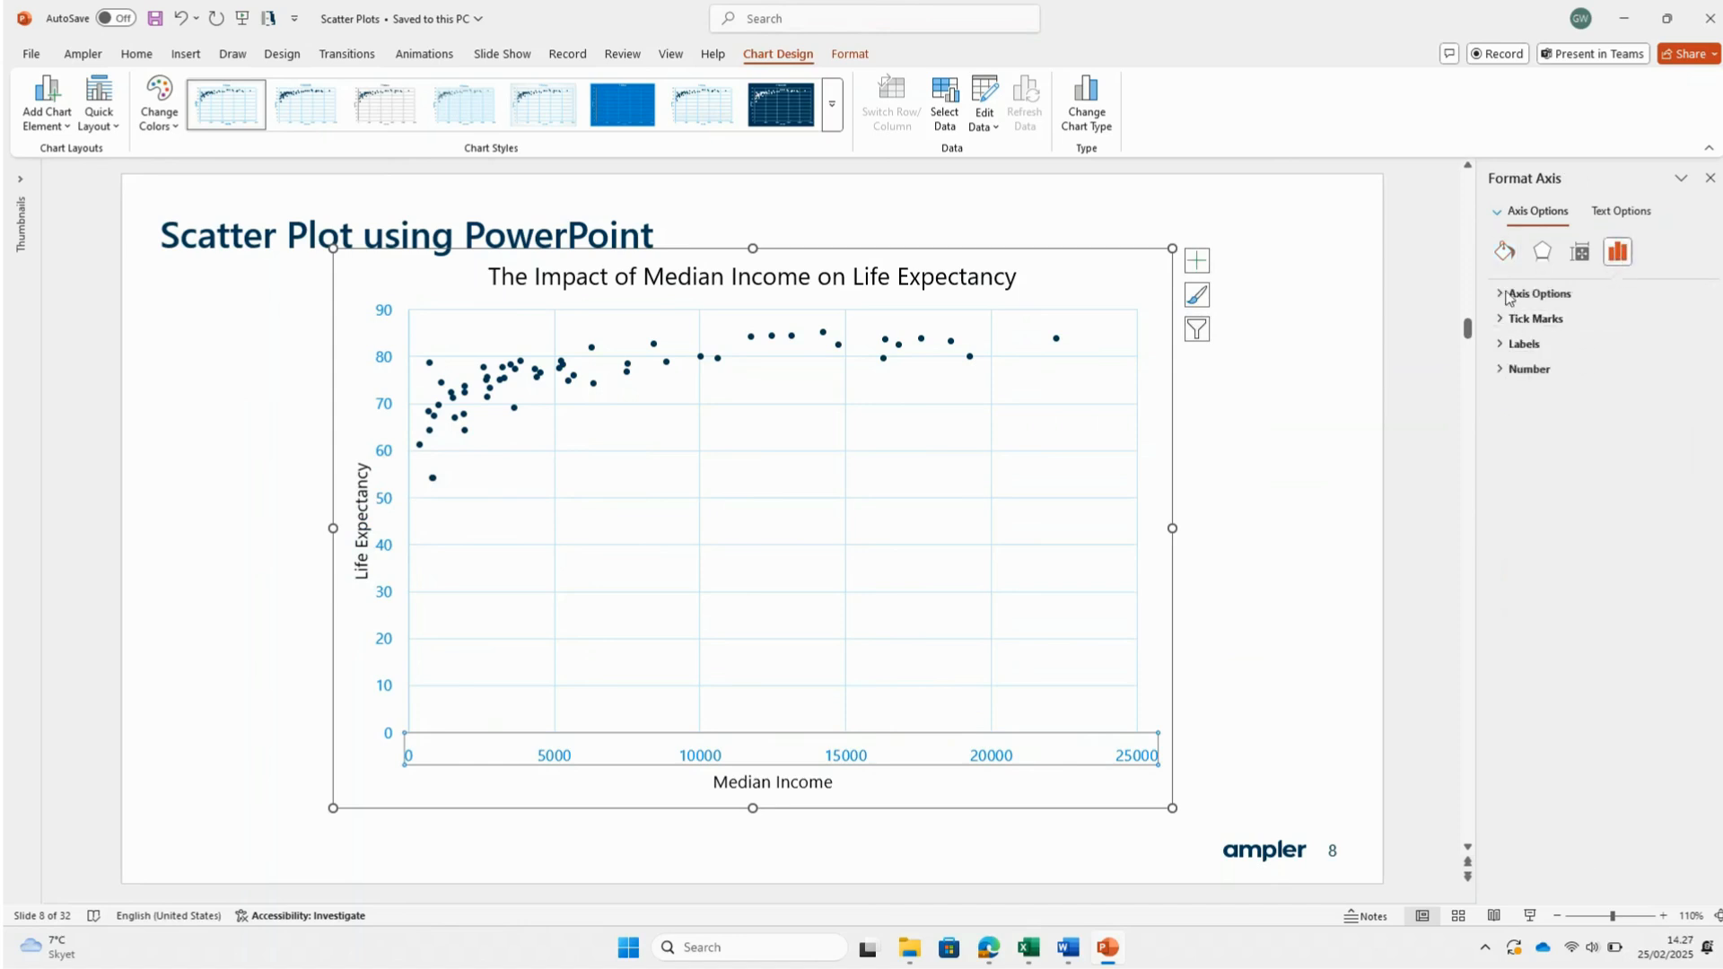
click(1600, 338)
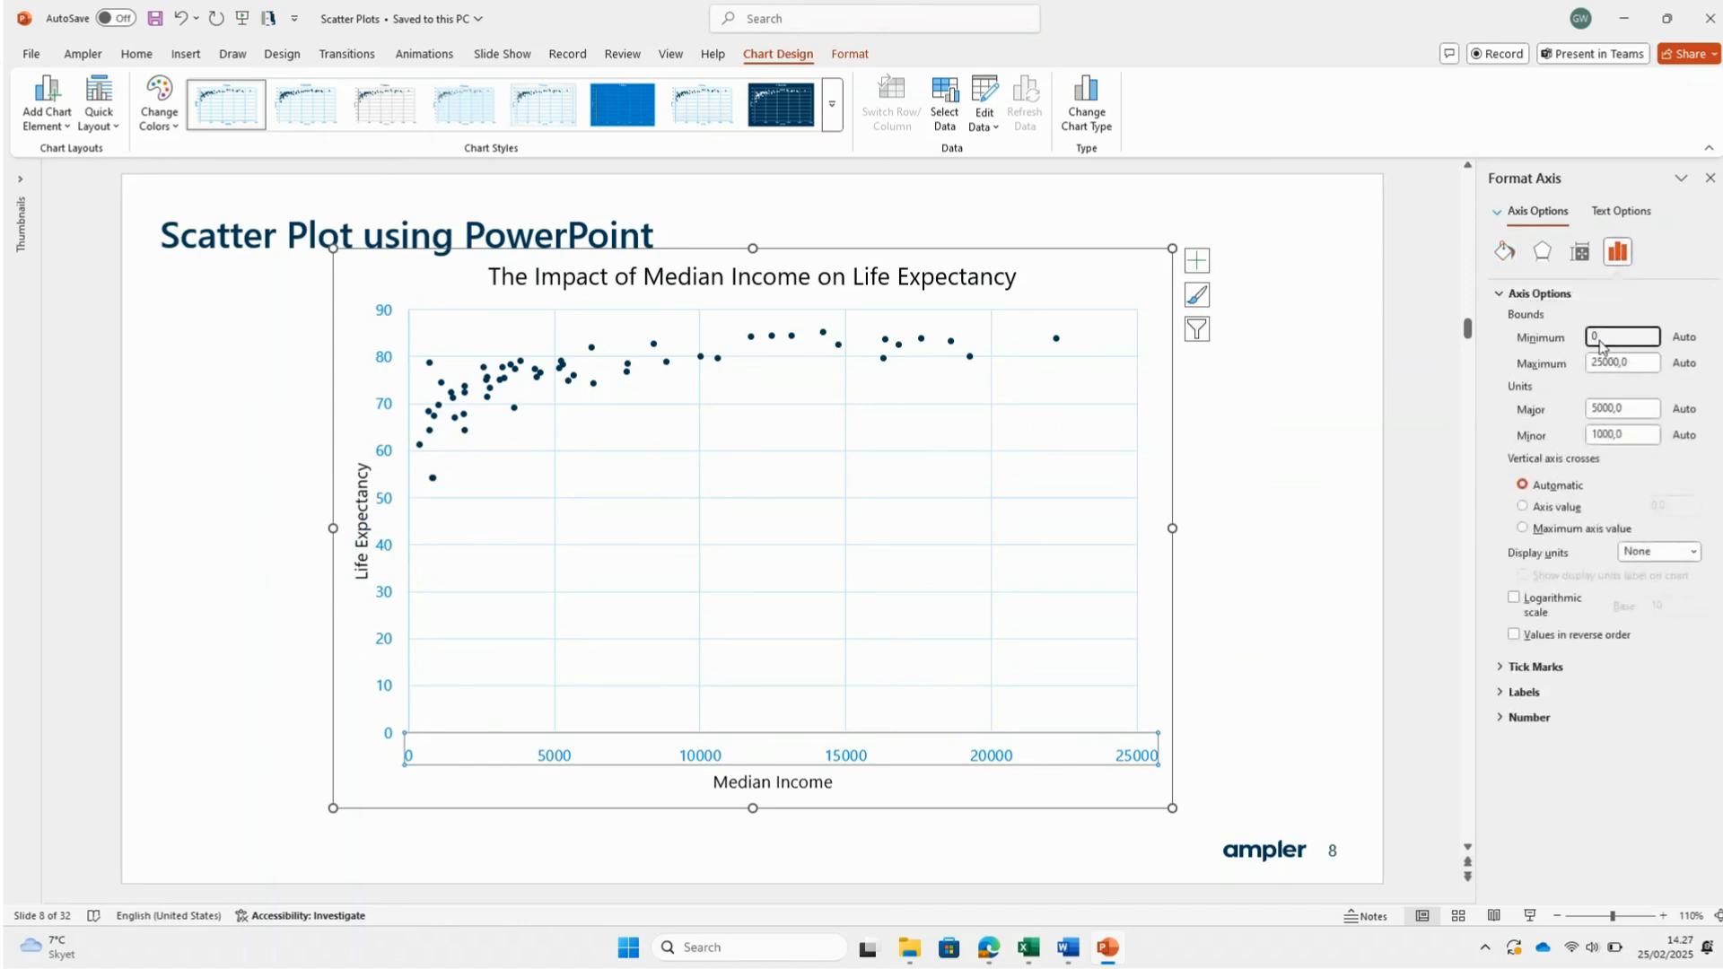
key(Return)
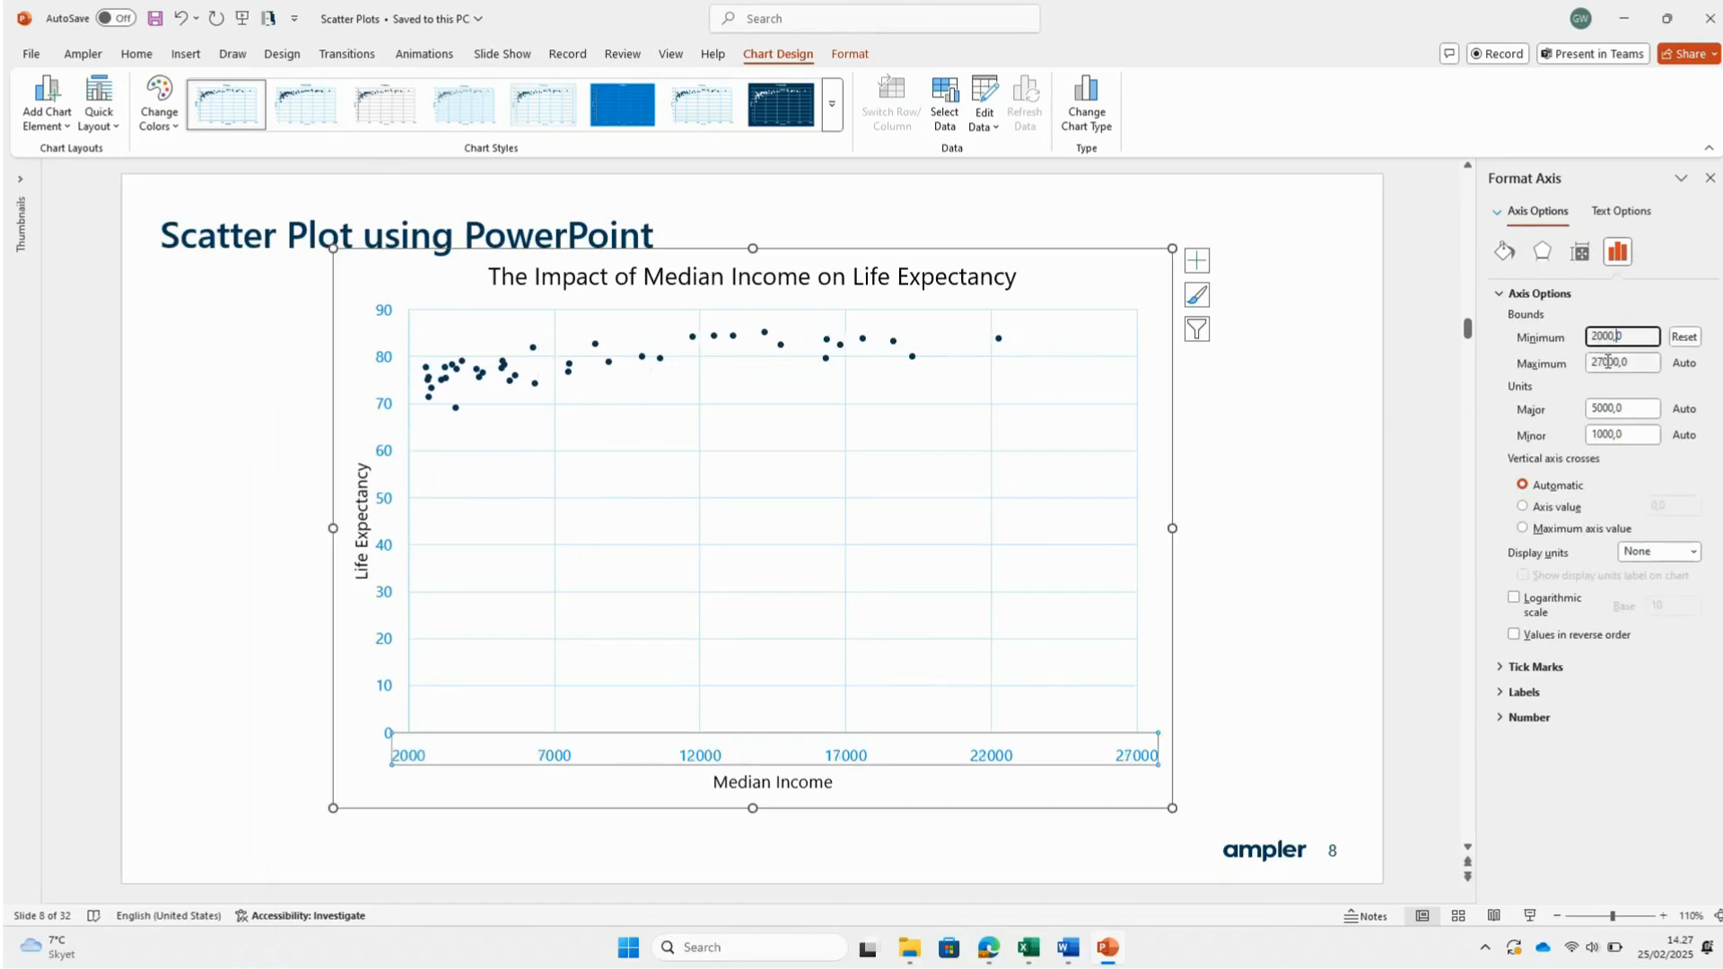
click(1604, 362)
key(Return)
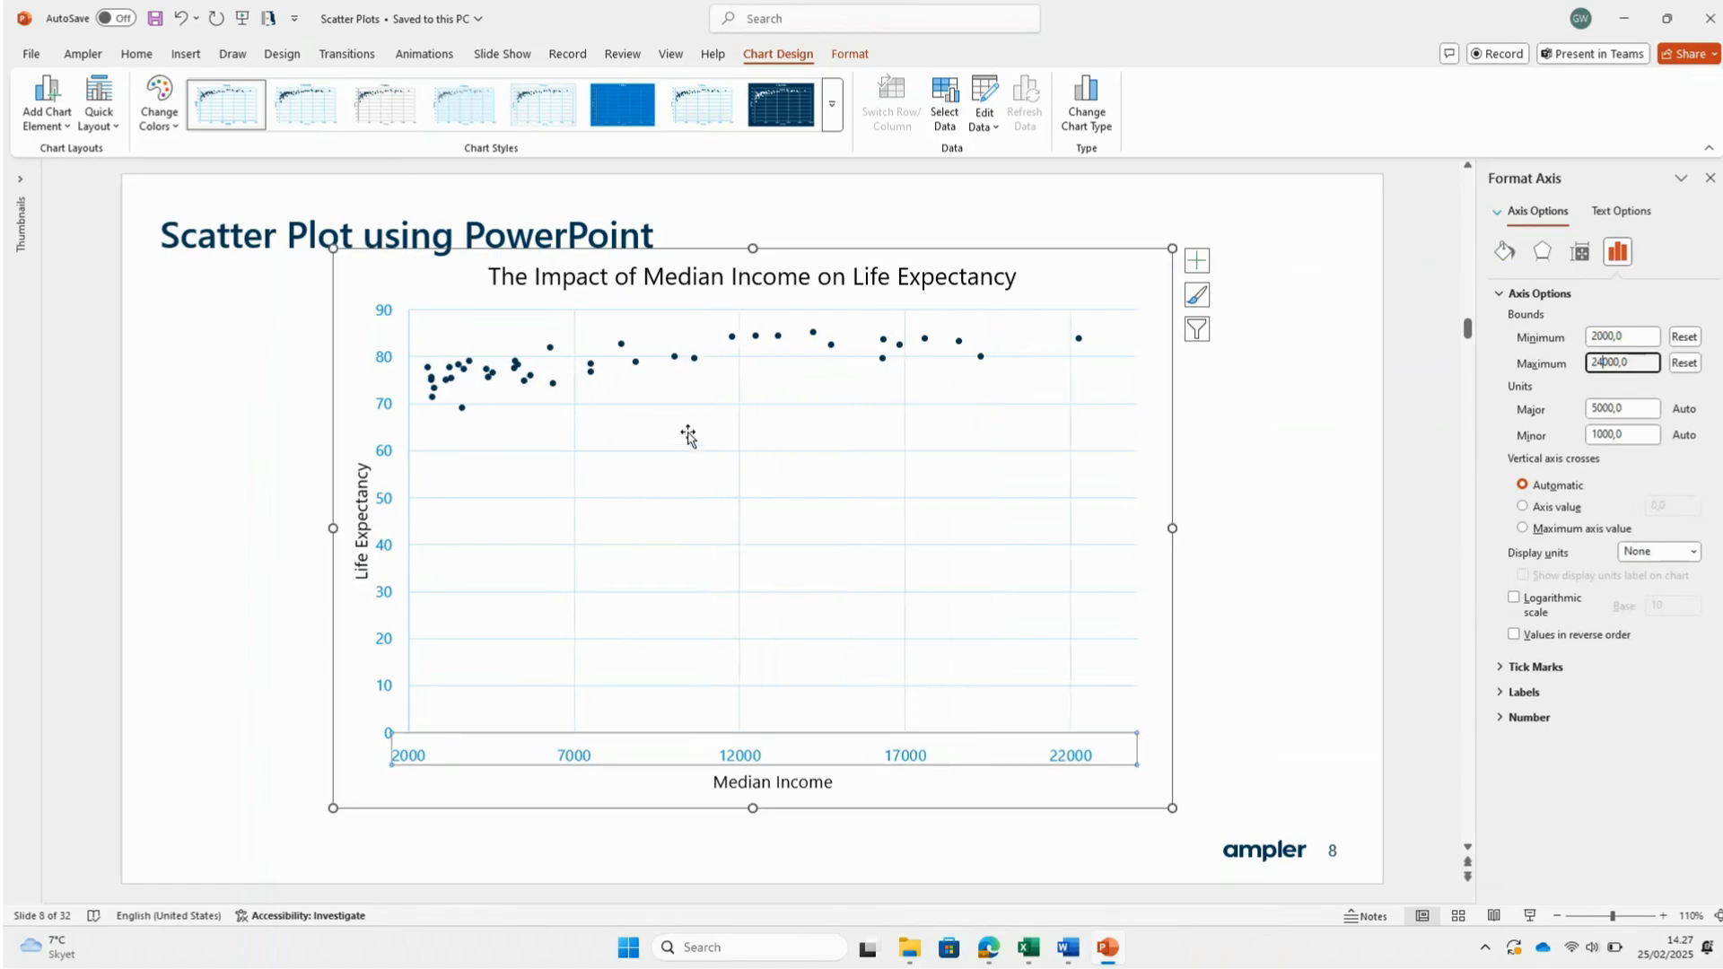
- Set the minimum bound of the vertical Life Expectancy axis to 50
click(387, 522)
click(386, 499)
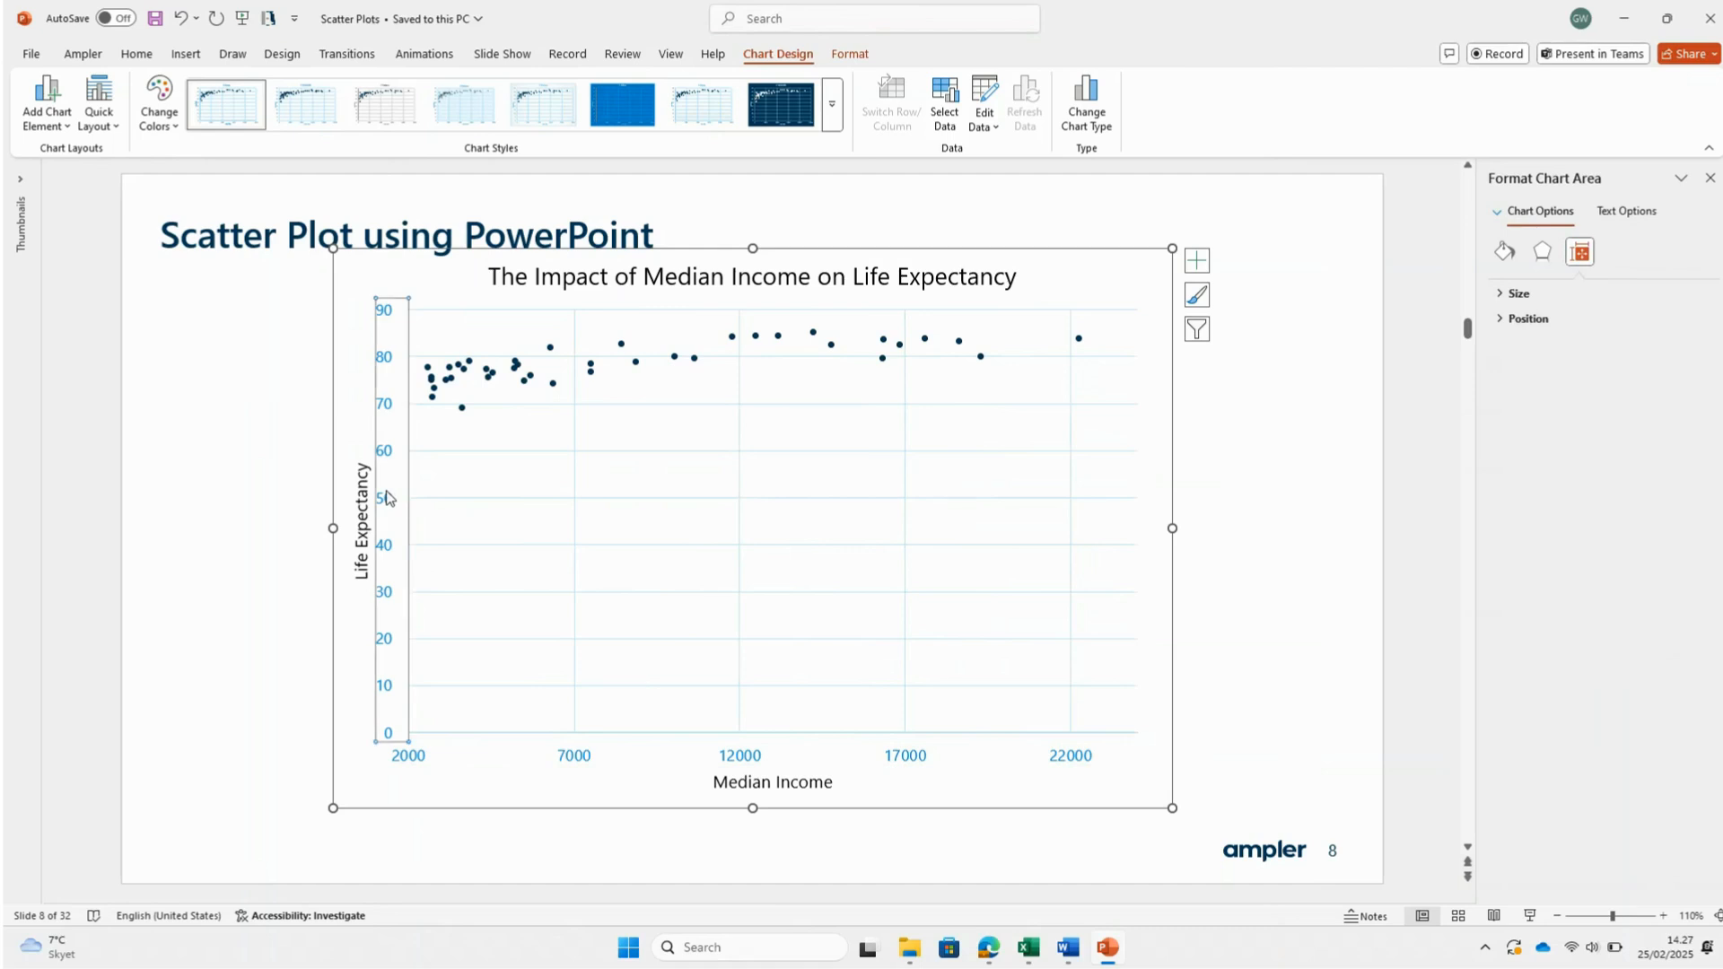
click(1615, 252)
click(1537, 294)
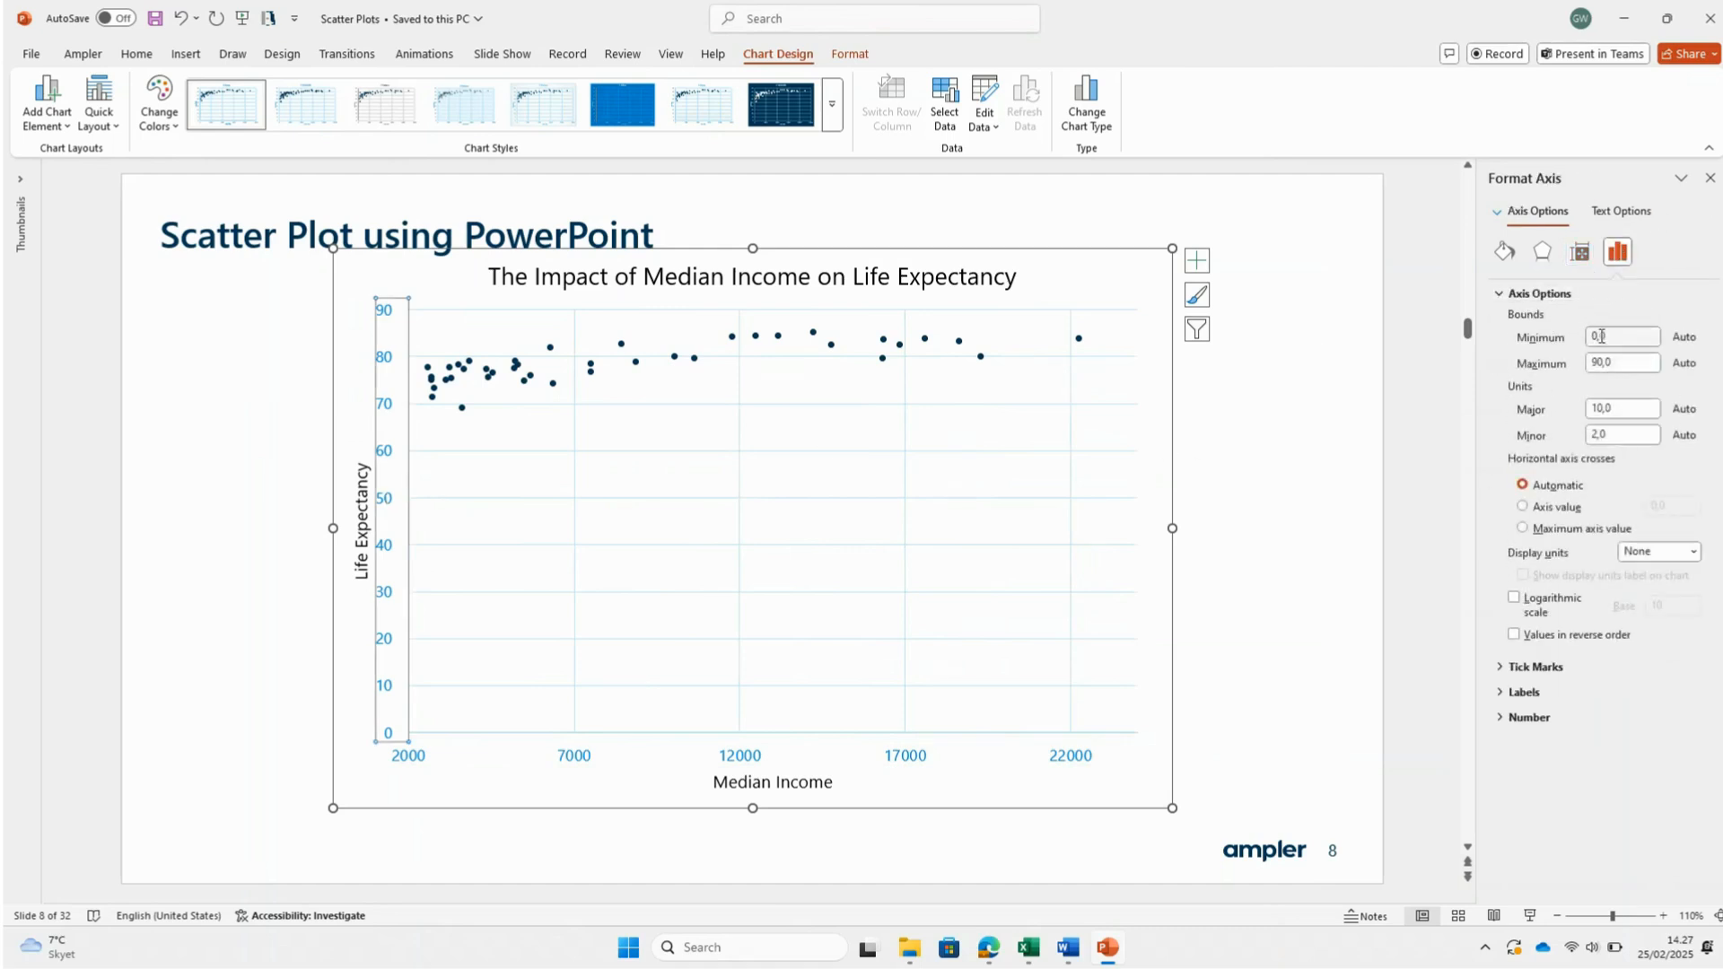
click(1600, 336)
text(5)
key(Return)
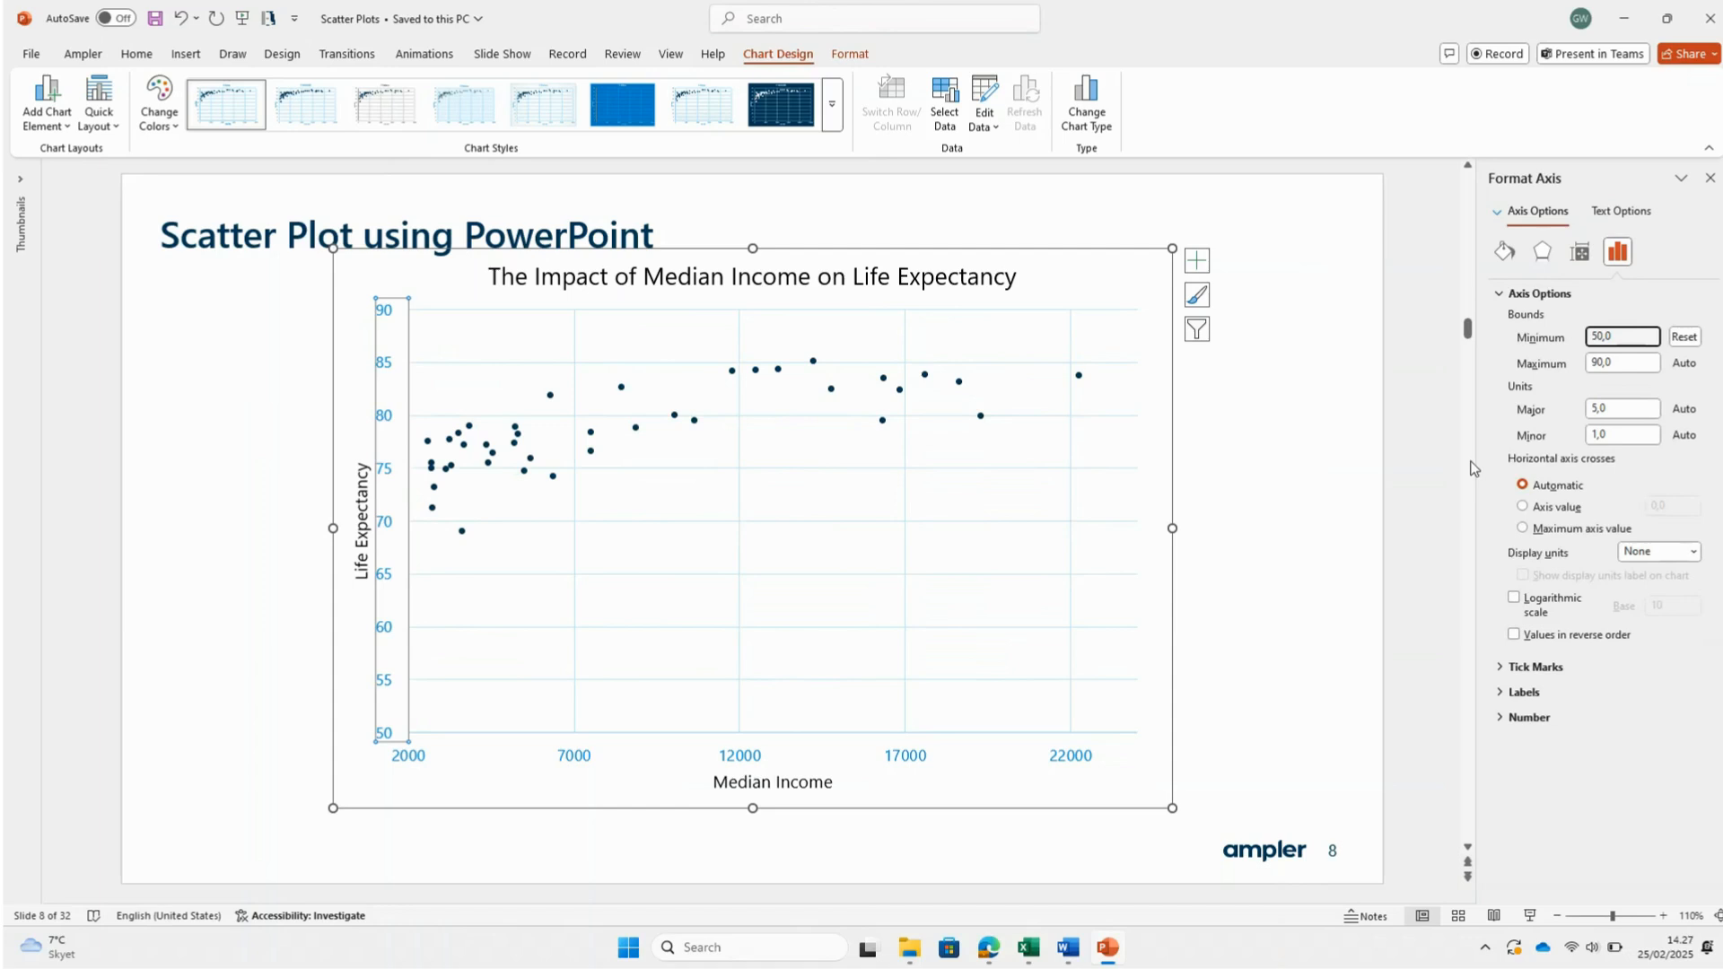
- Set the font size of the horizontal Median Income axis numbers to 10
click(709, 761)
click(723, 773)
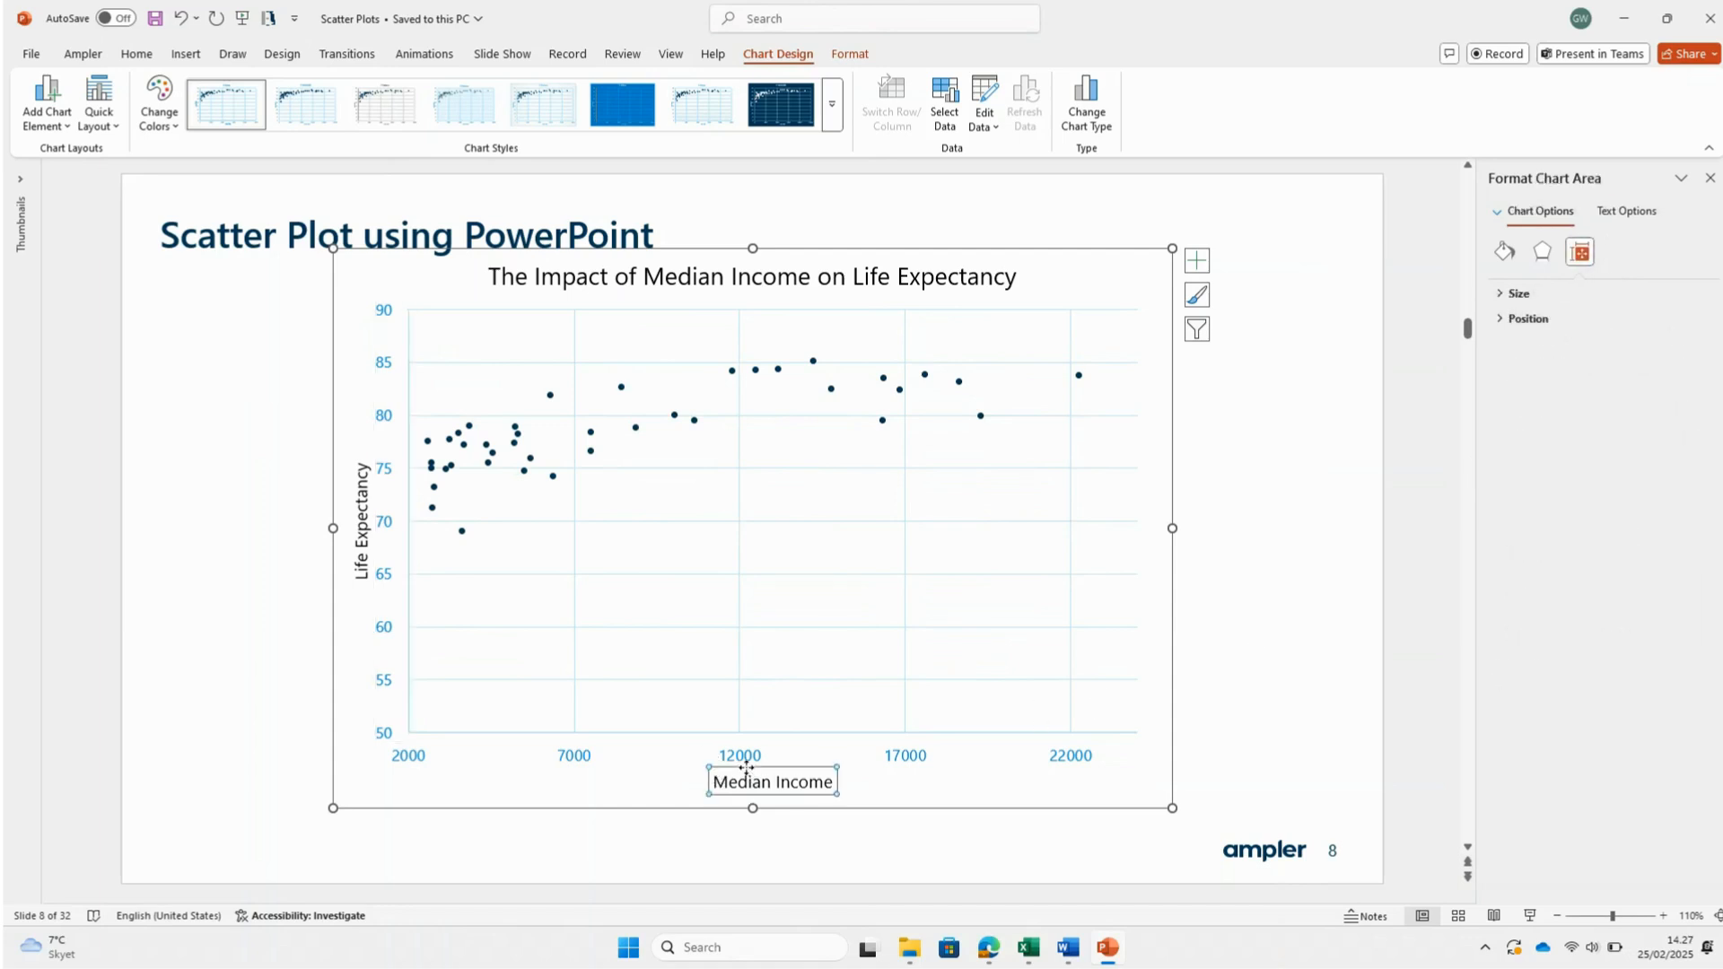
click(733, 758)
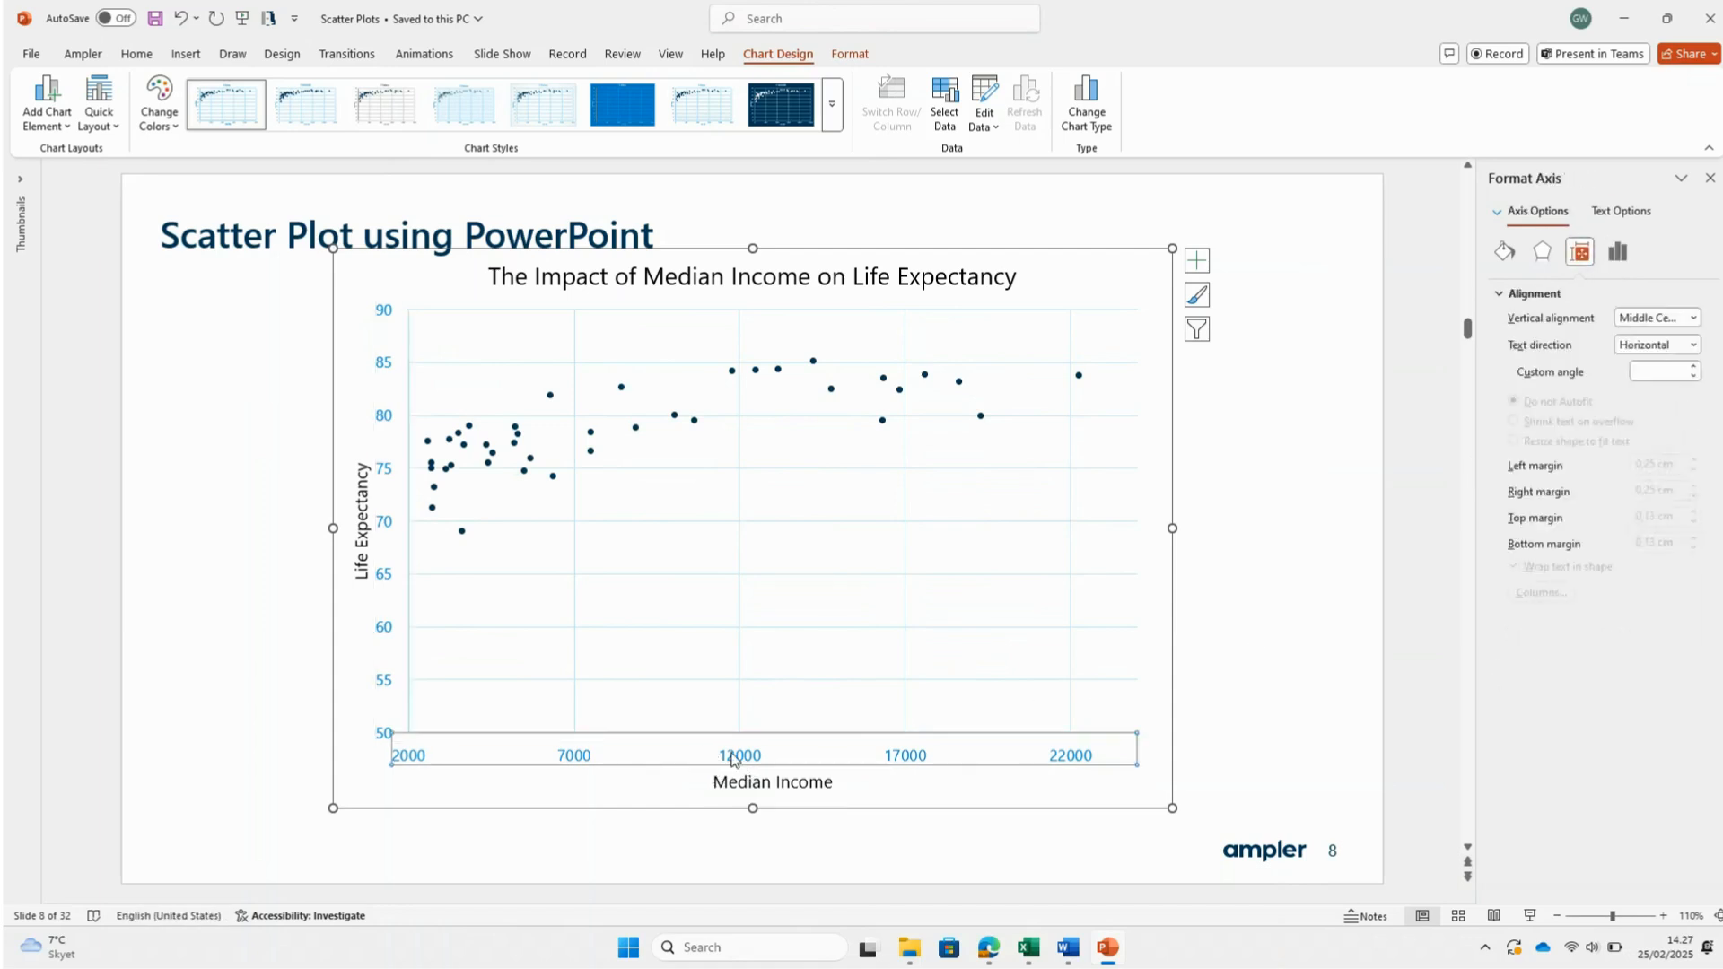
right_click(733, 759)
click(777, 552)
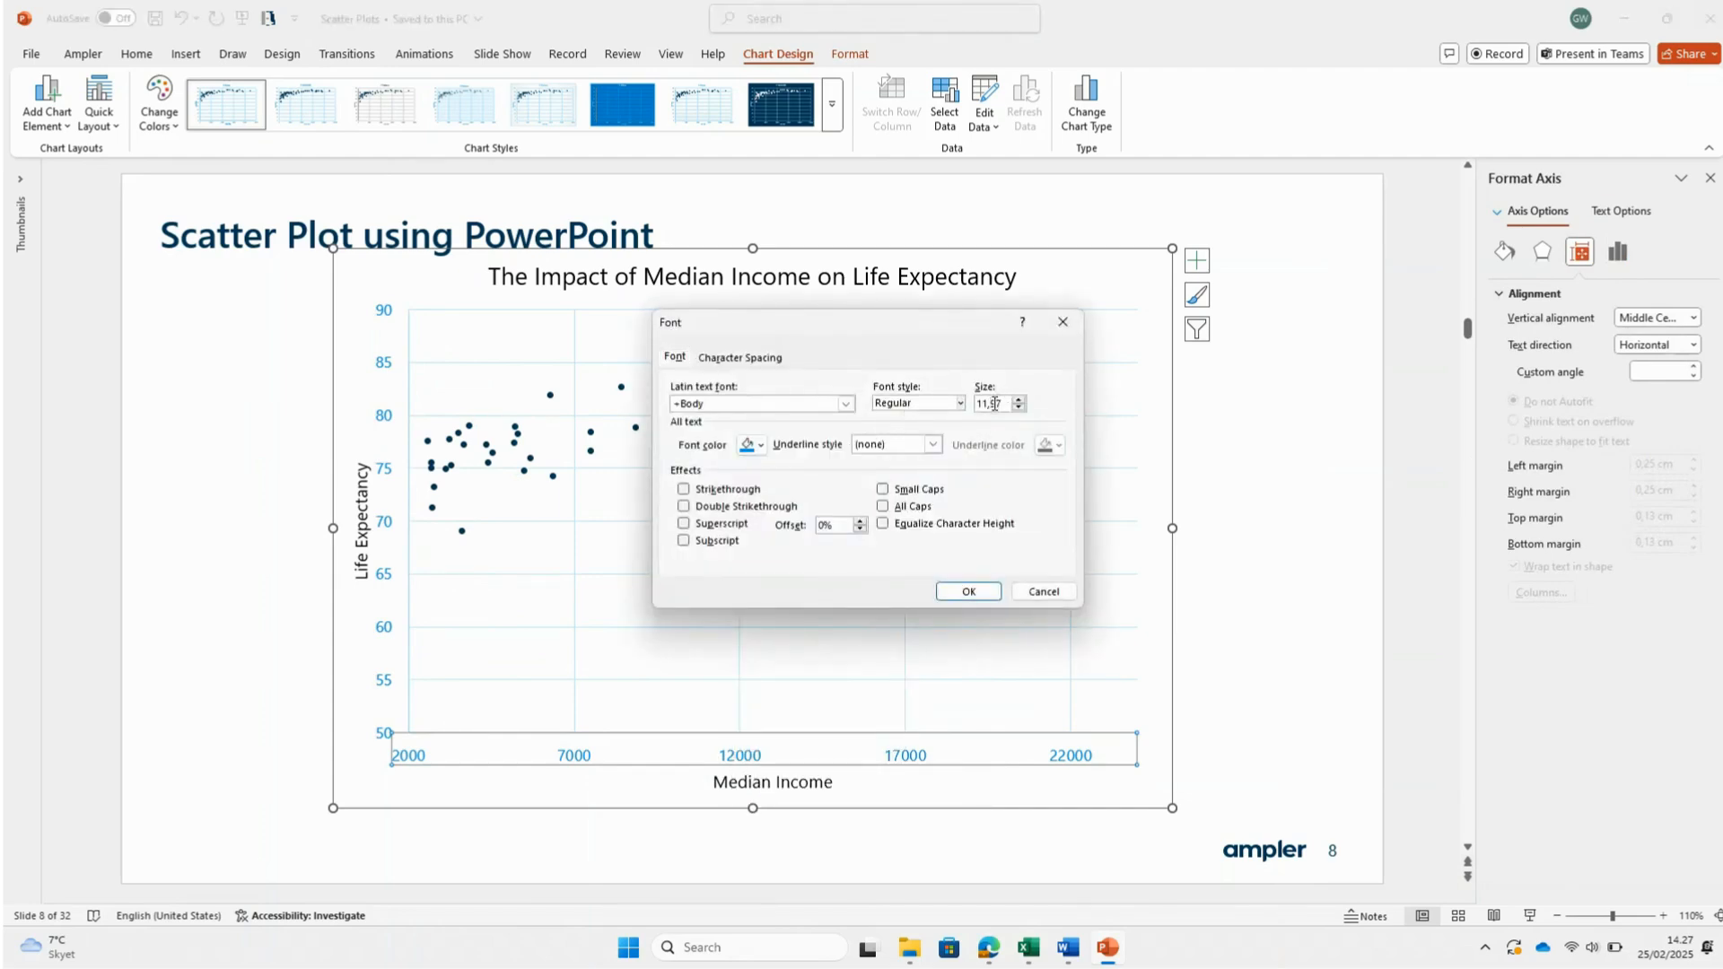
click(993, 406)
text(10)
key(Return)
- Change the font colour of the horizontal Median Income axis numbers to black
right_click(762, 758)
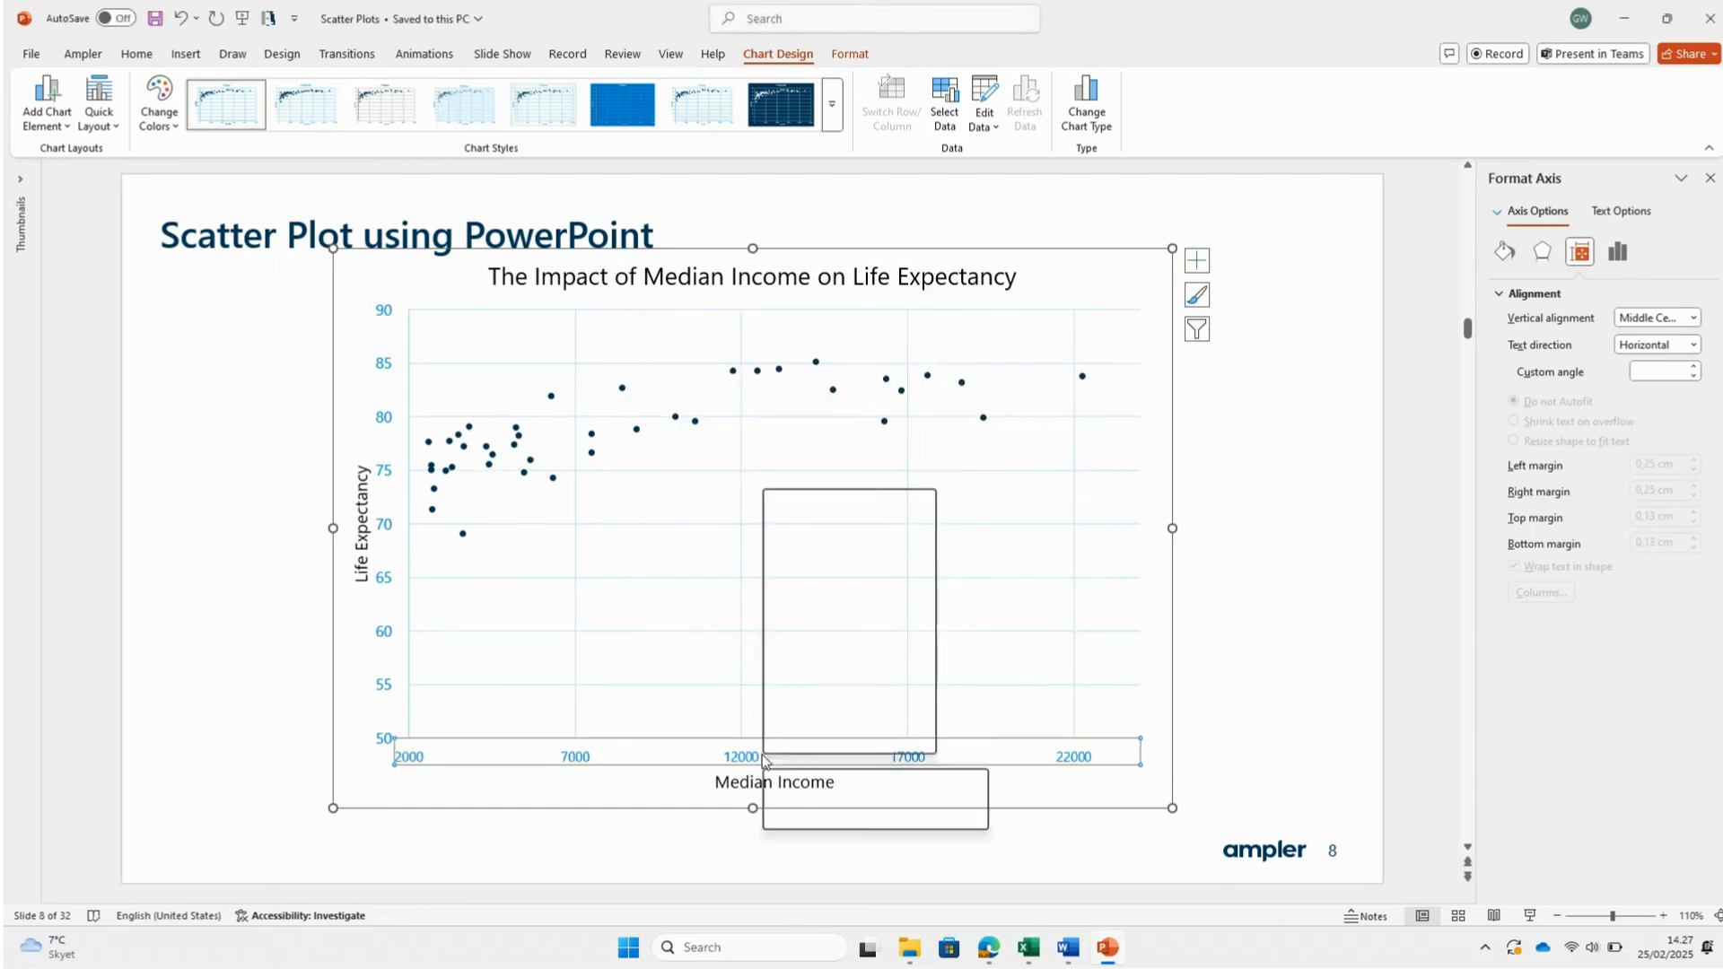
click(817, 556)
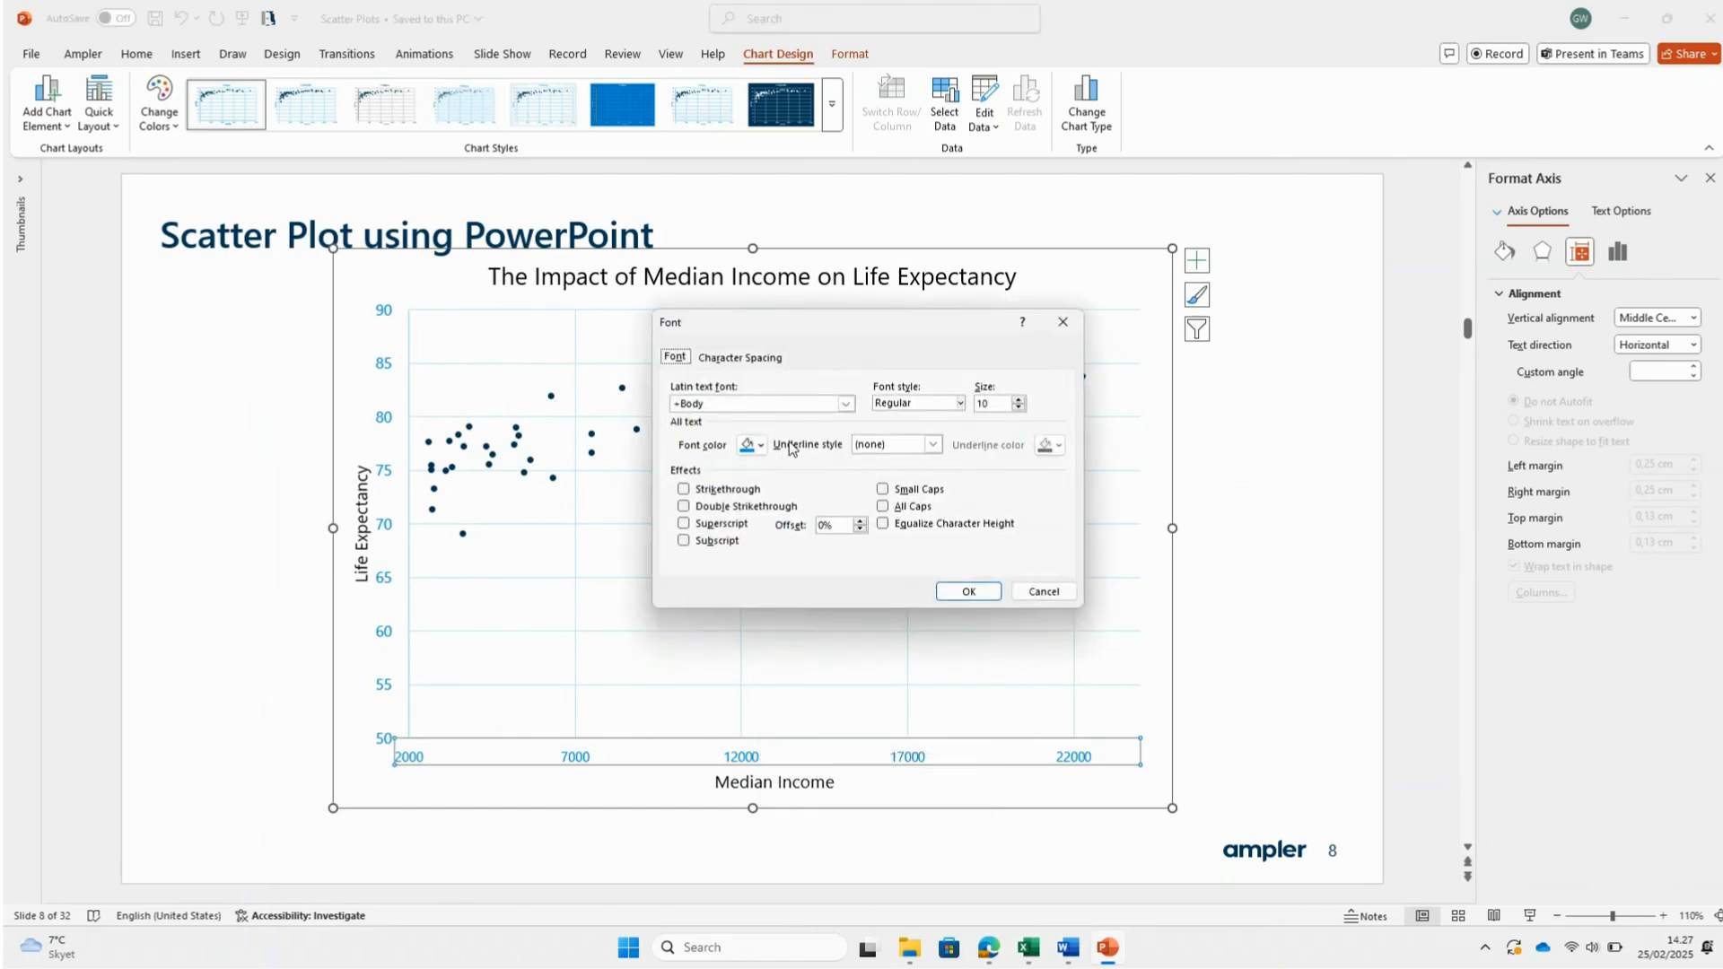
click(758, 445)
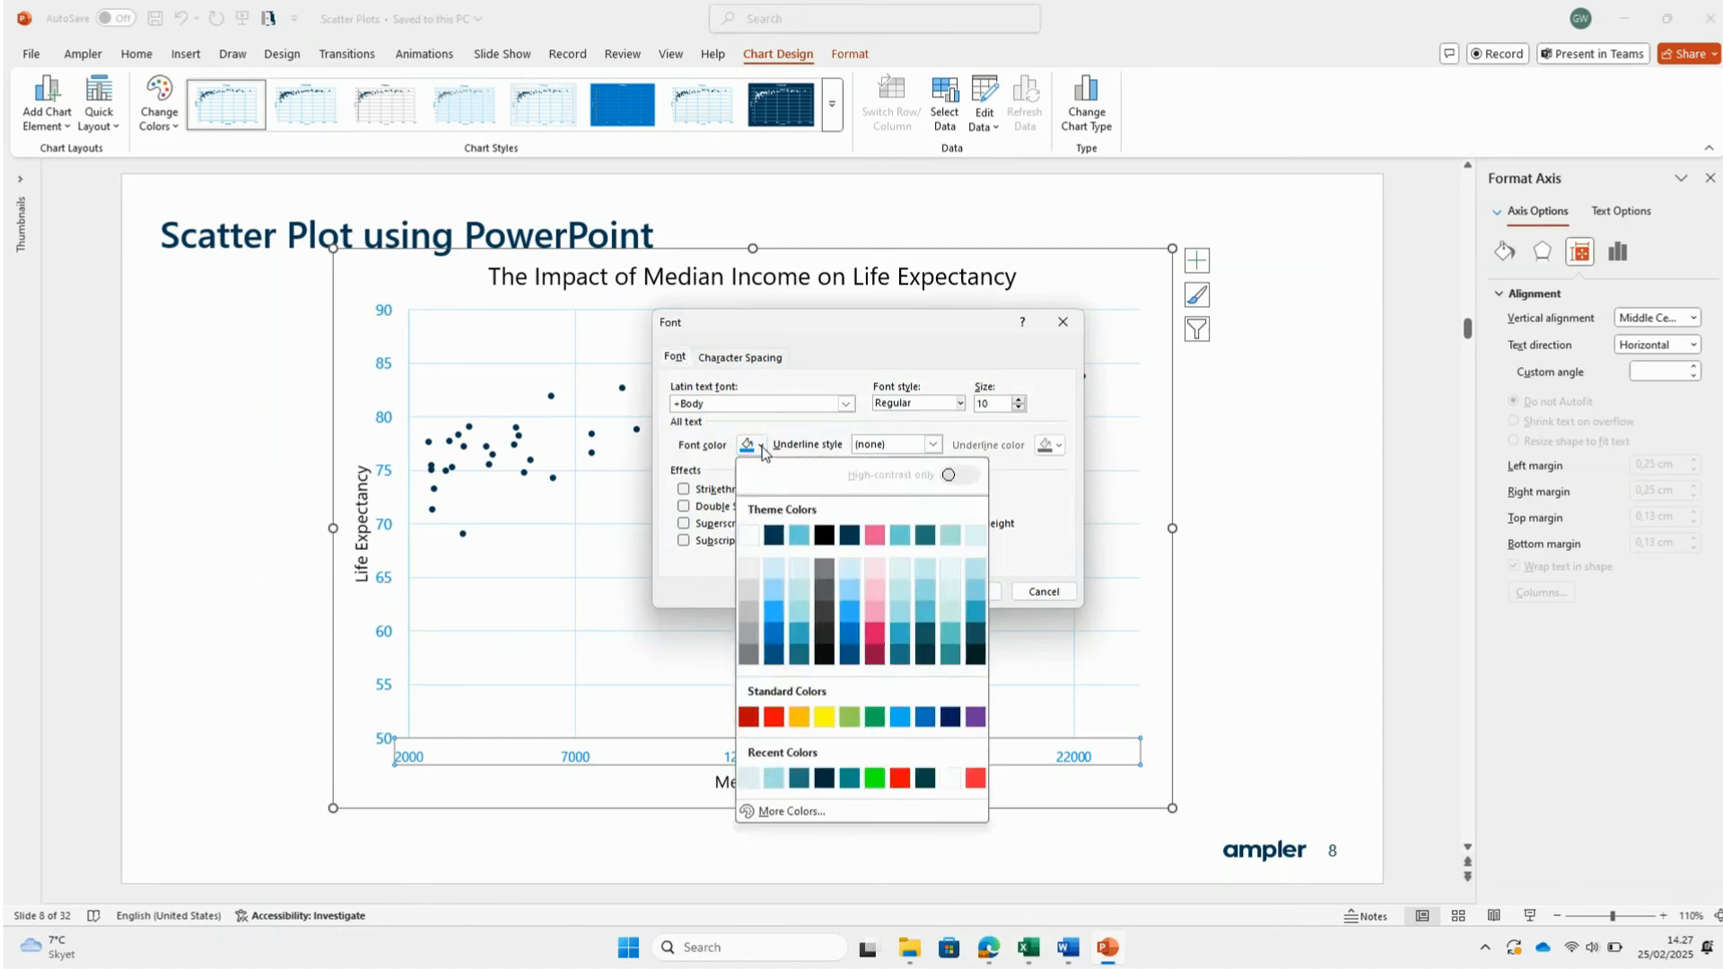
click(824, 537)
click(969, 592)
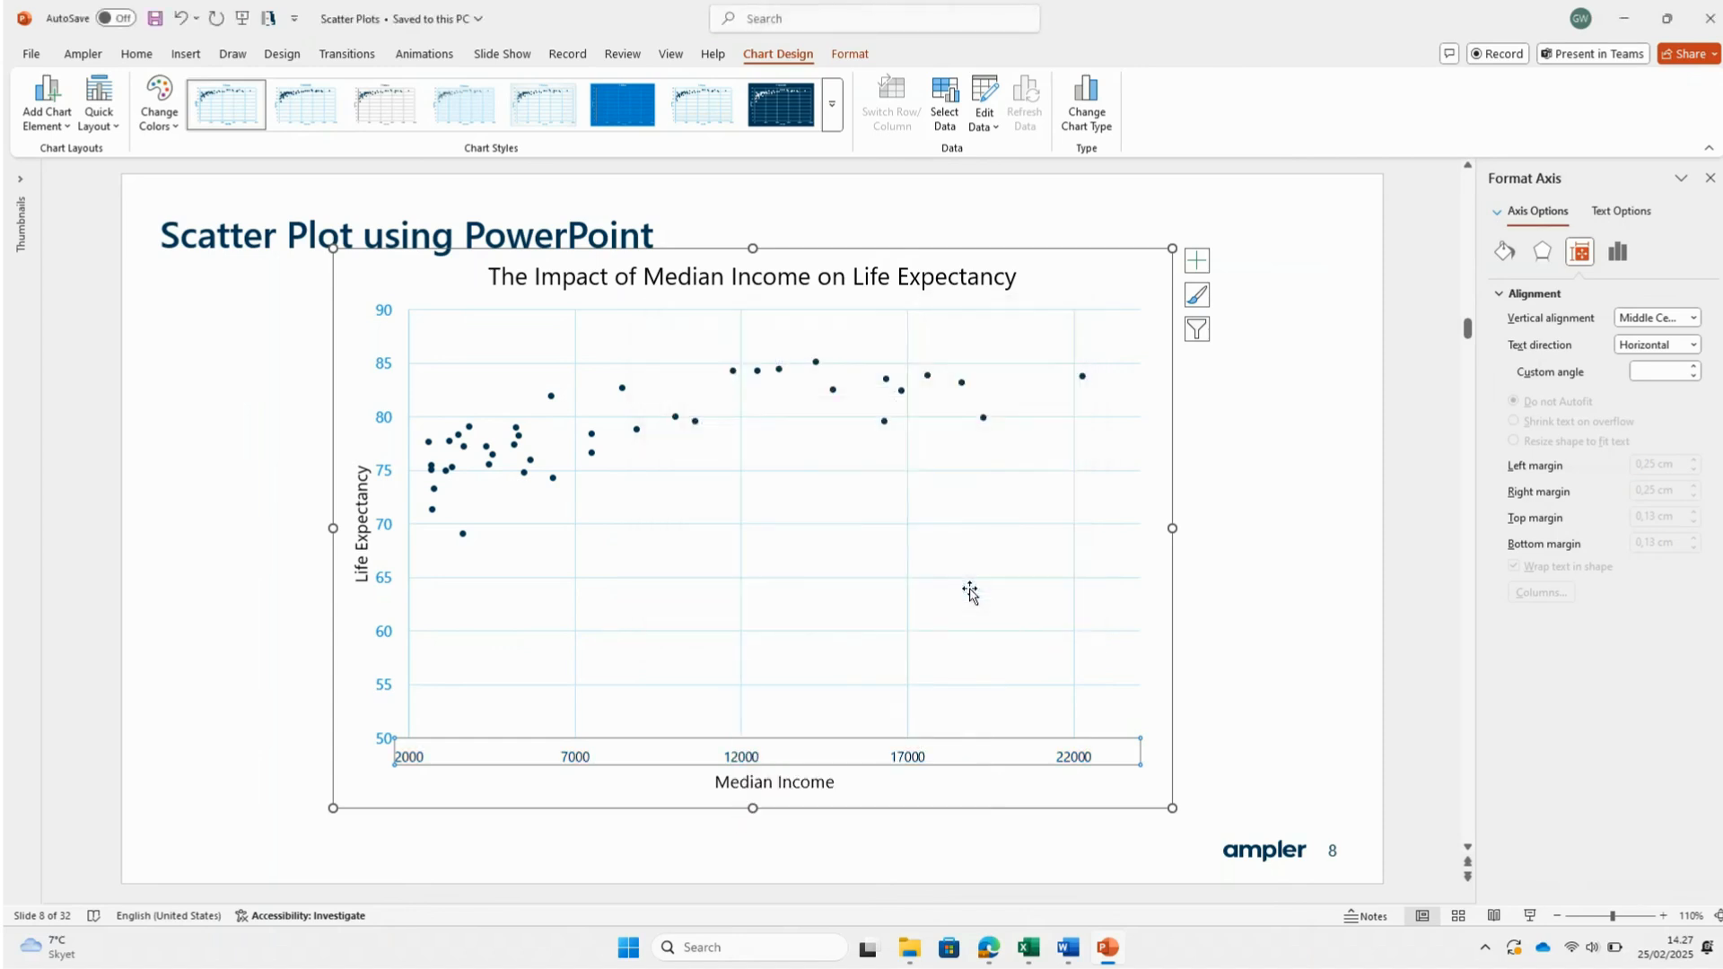
- Format the vertical Life Expectancy axis numbers with font size 10 and black text
click(392, 471)
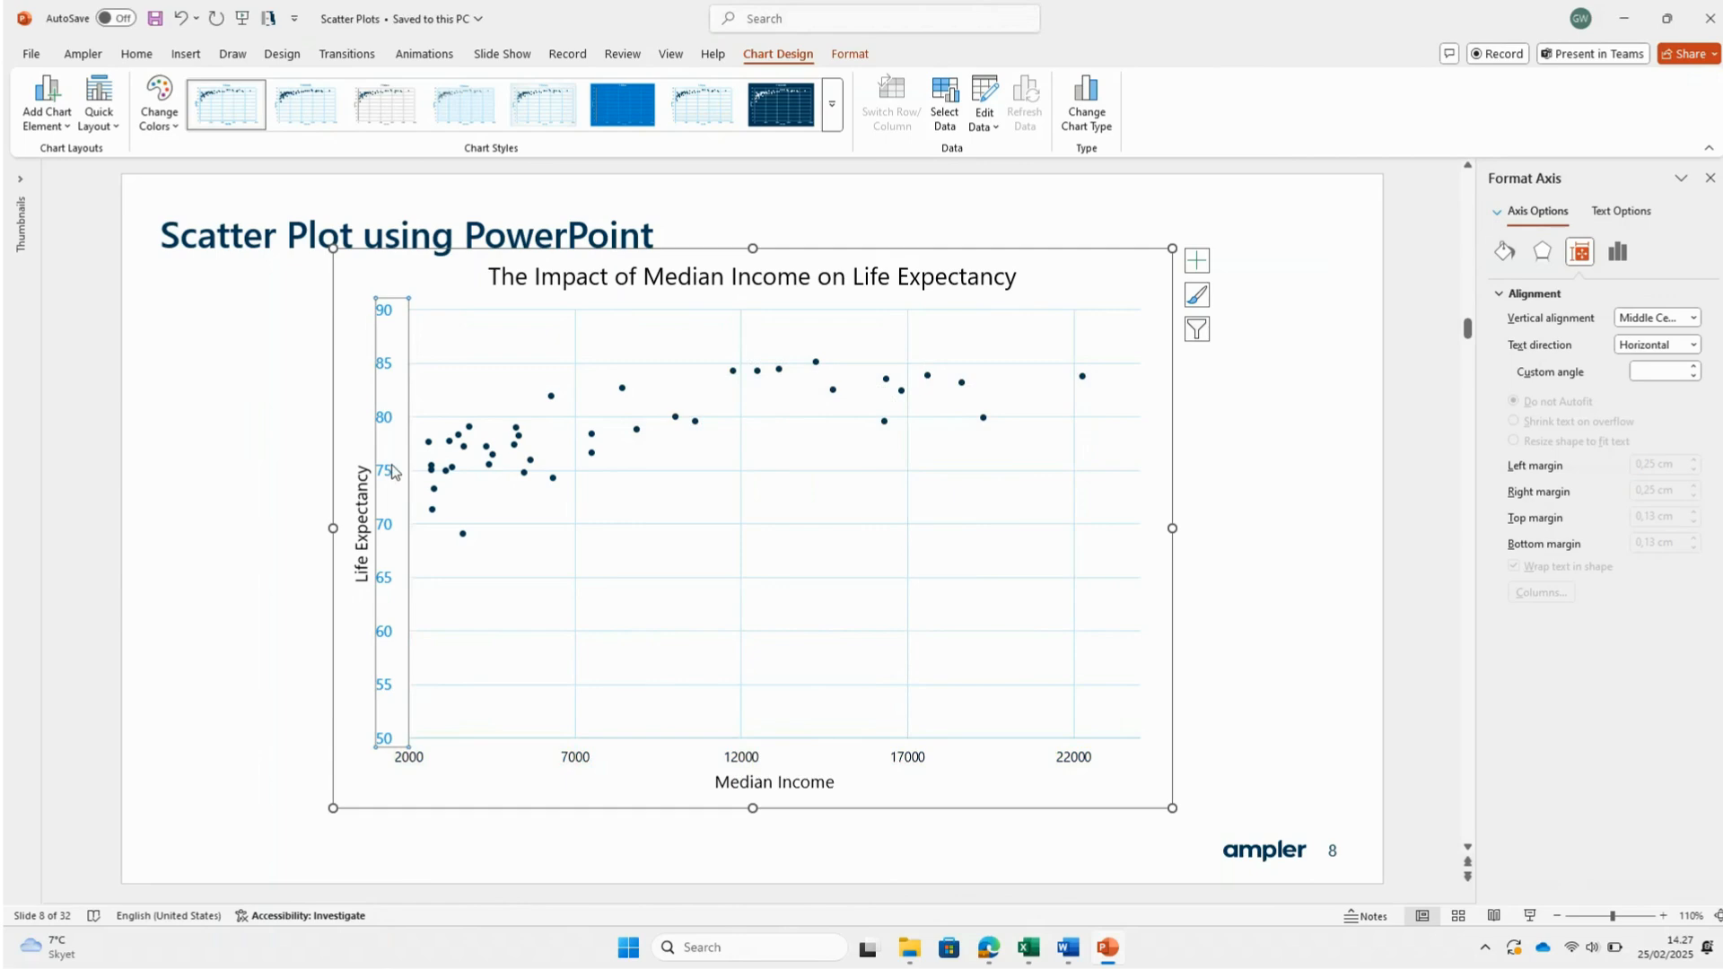
right_click(392, 471)
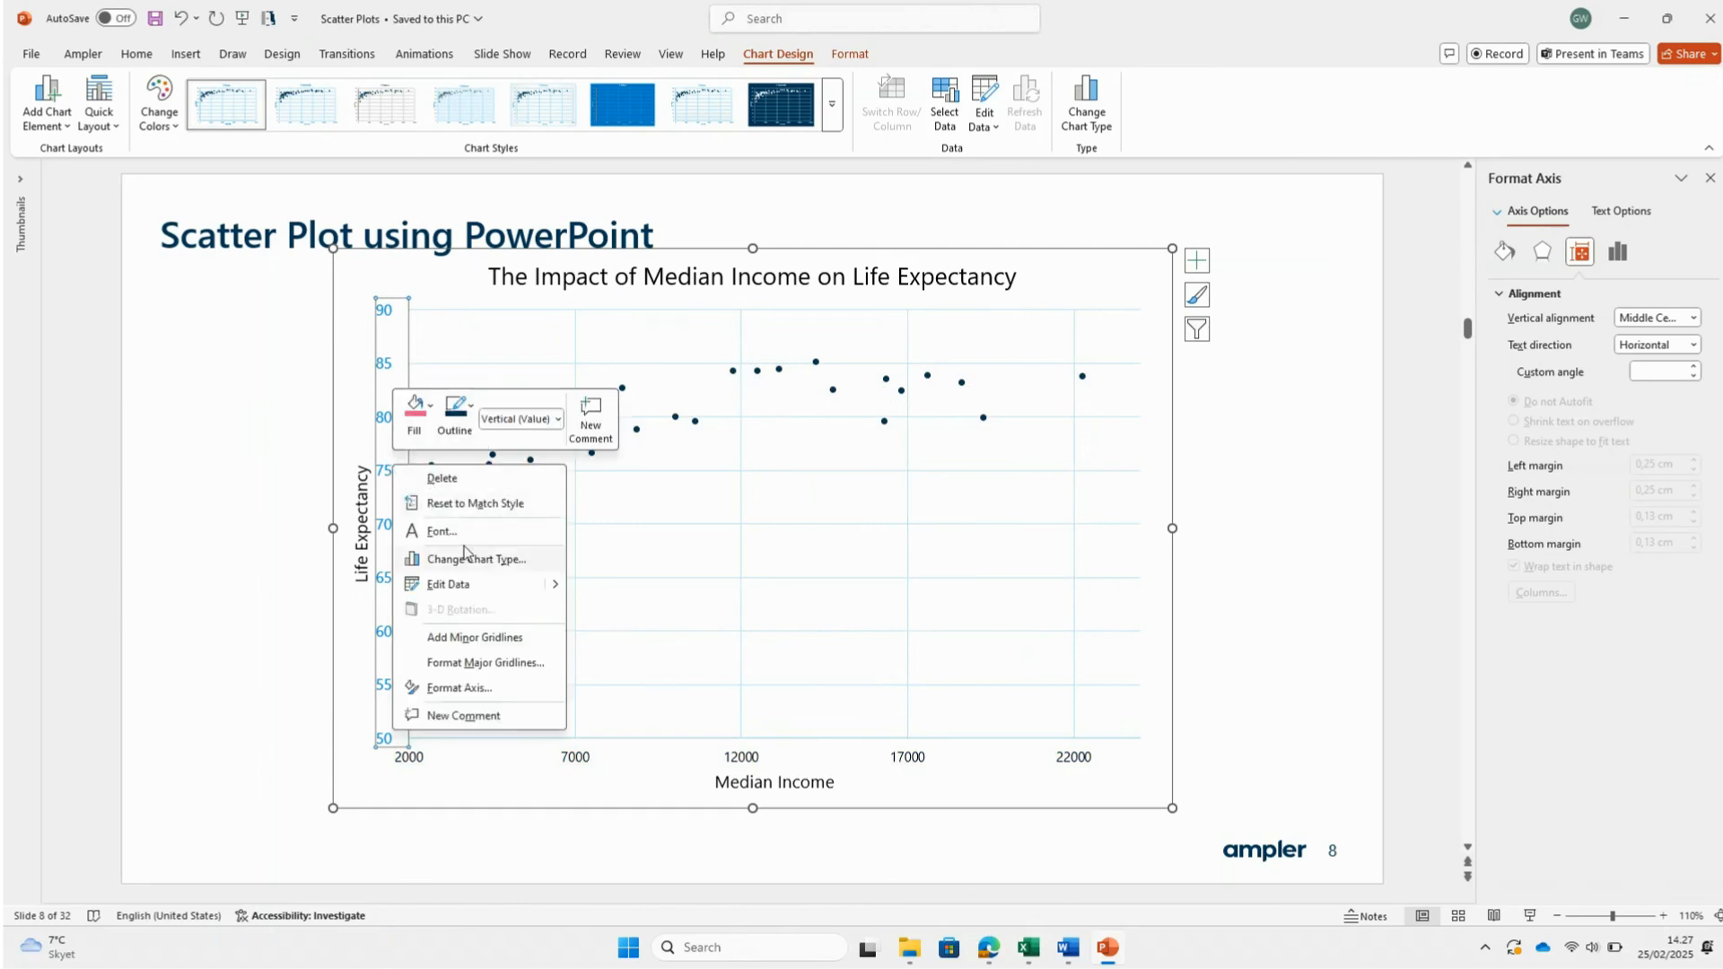
click(463, 531)
drag(998, 403, 947, 402)
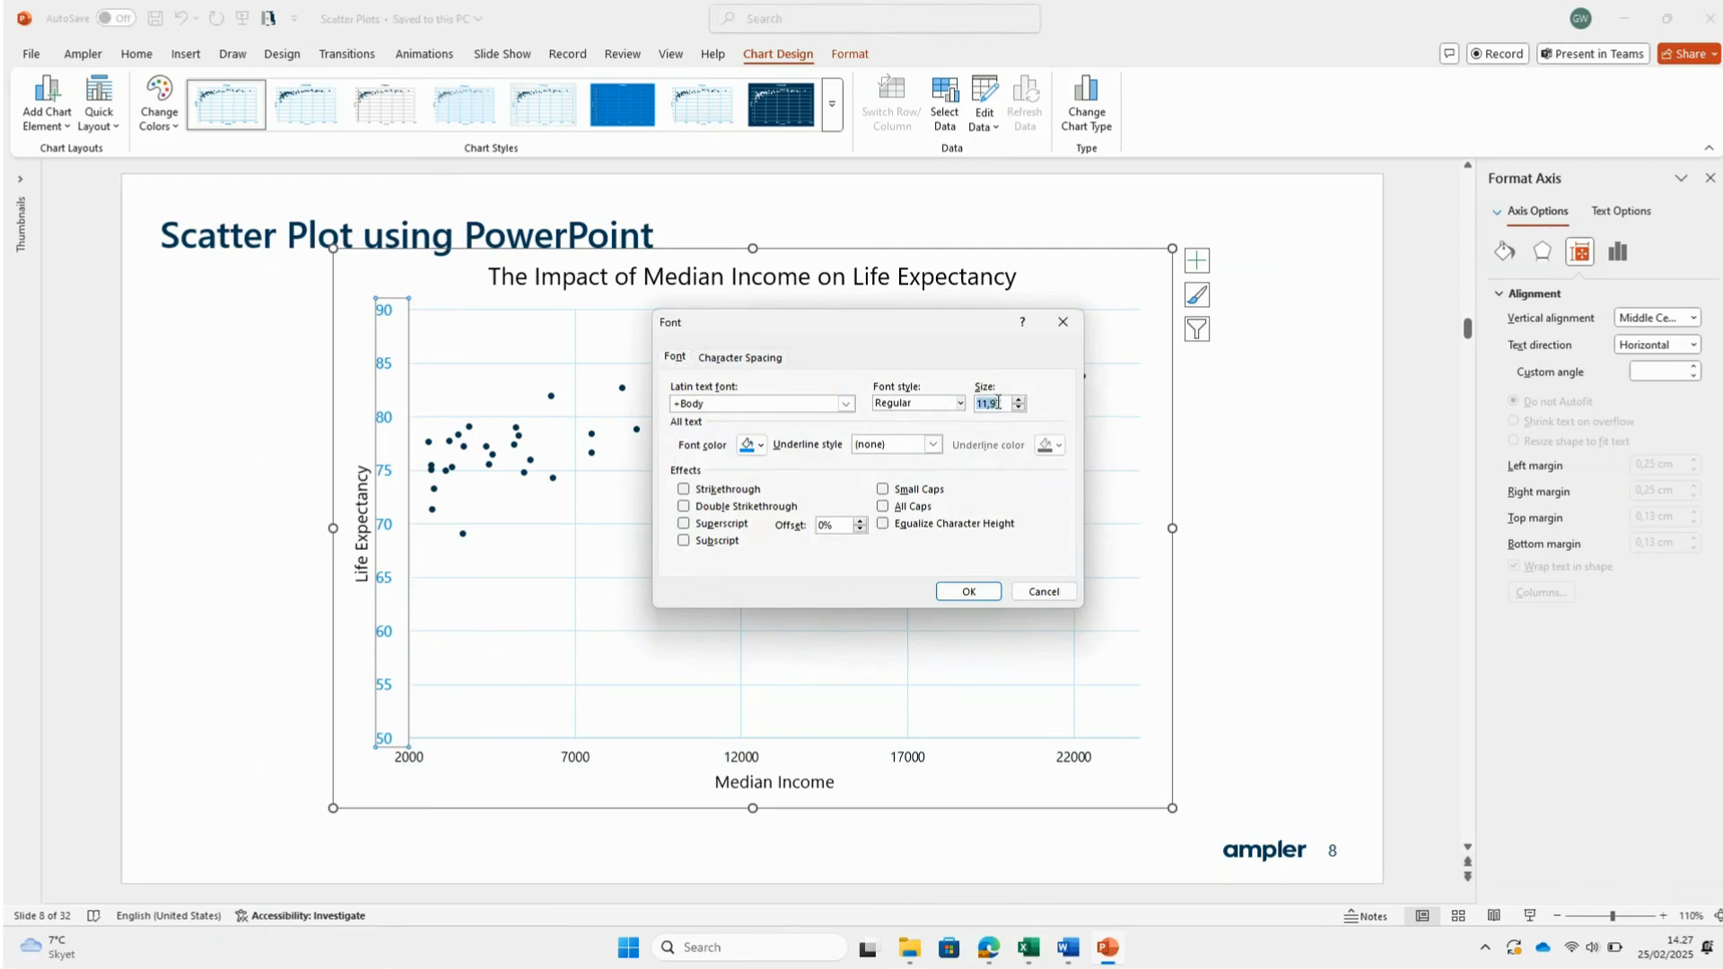
click(759, 445)
click(825, 537)
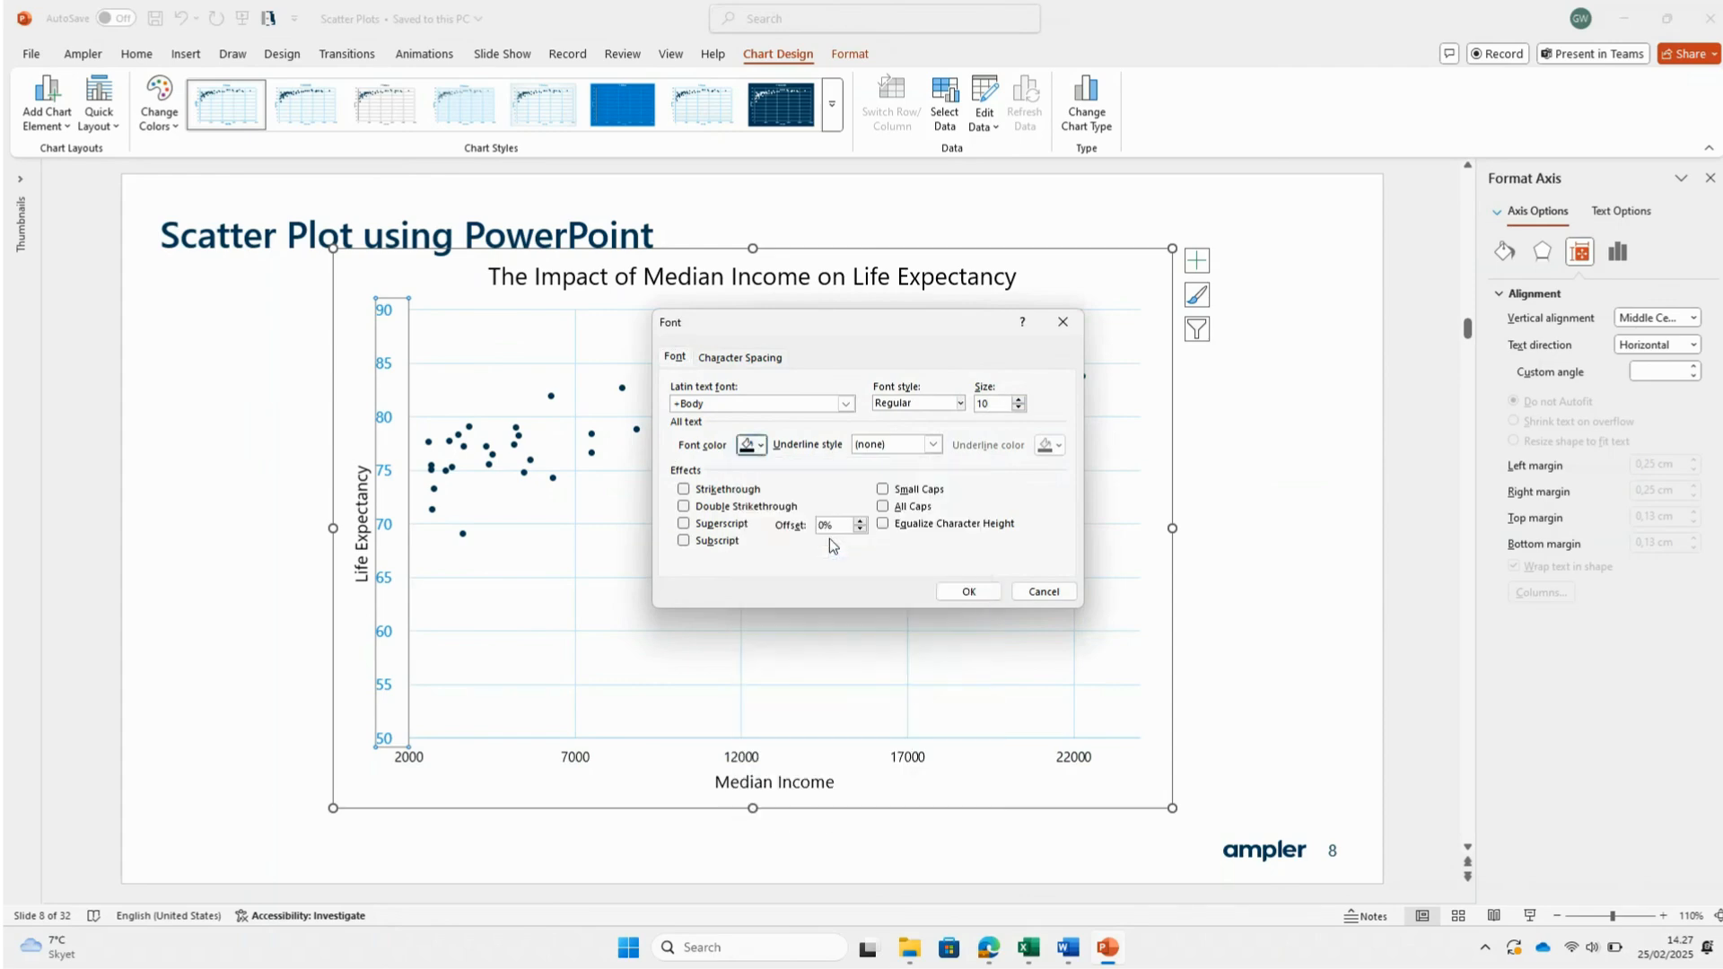
click(965, 591)
click(1291, 613)
drag(727, 561, 731, 596)
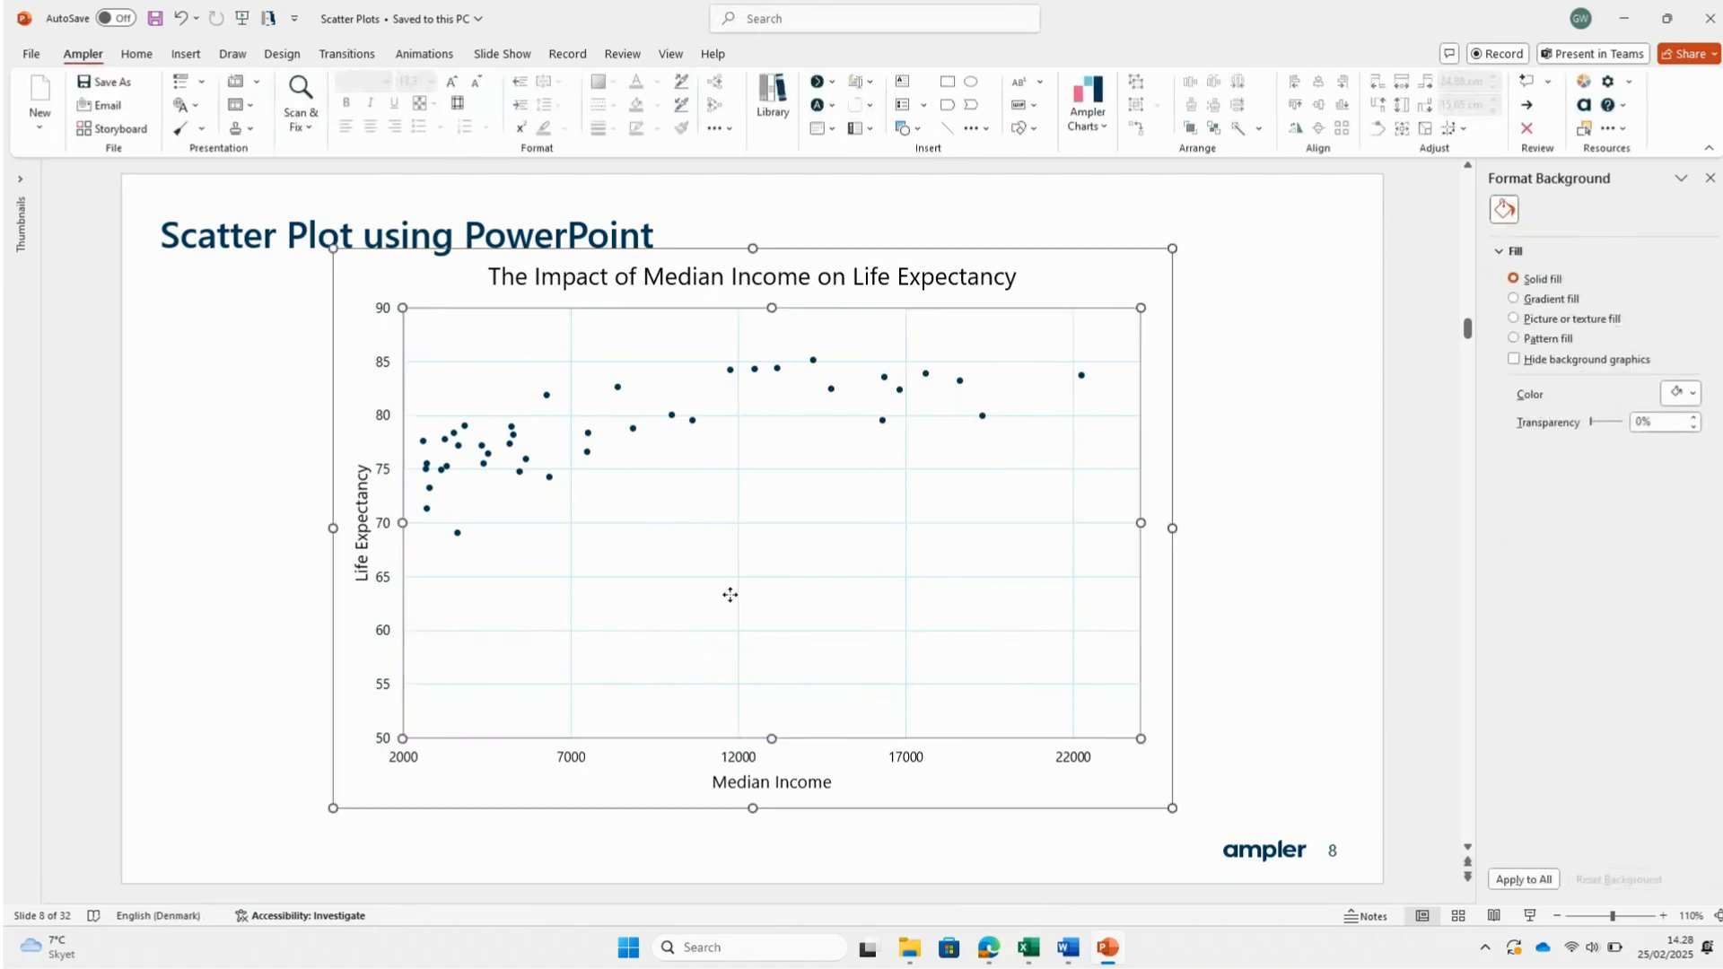
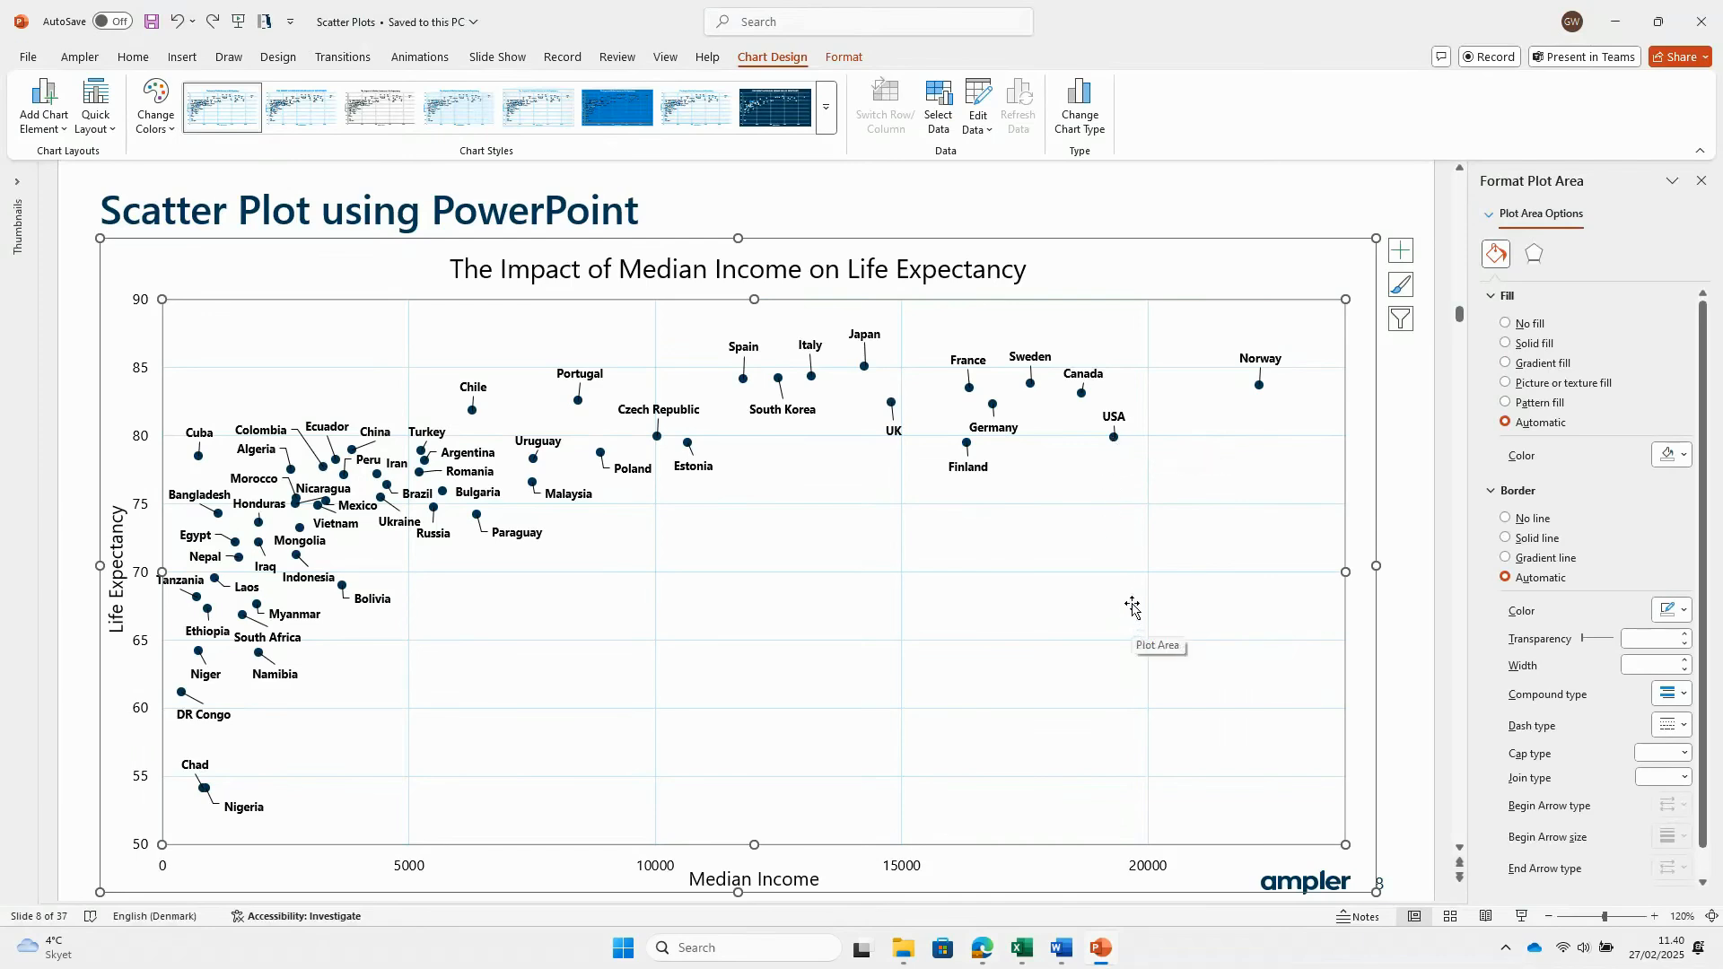
- Recolour only the USA data point's marker, giving both its fill and its border a light blue colour
click(1113, 440)
click(1114, 439)
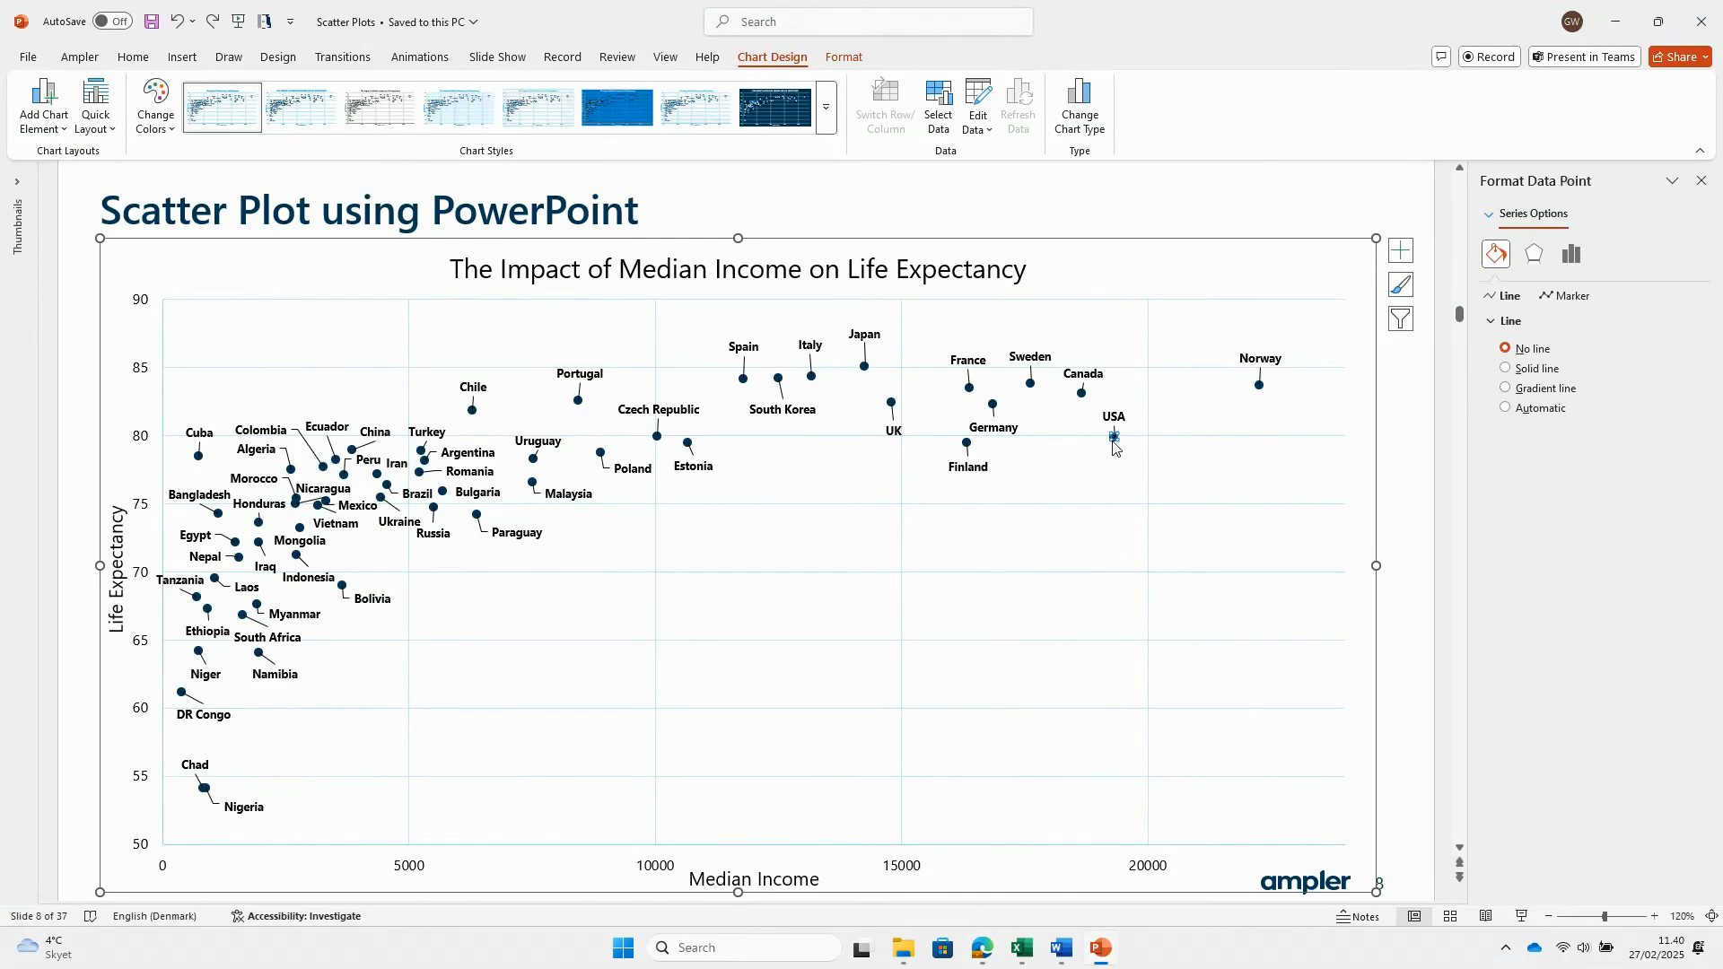
click(1533, 254)
click(1495, 254)
click(1561, 298)
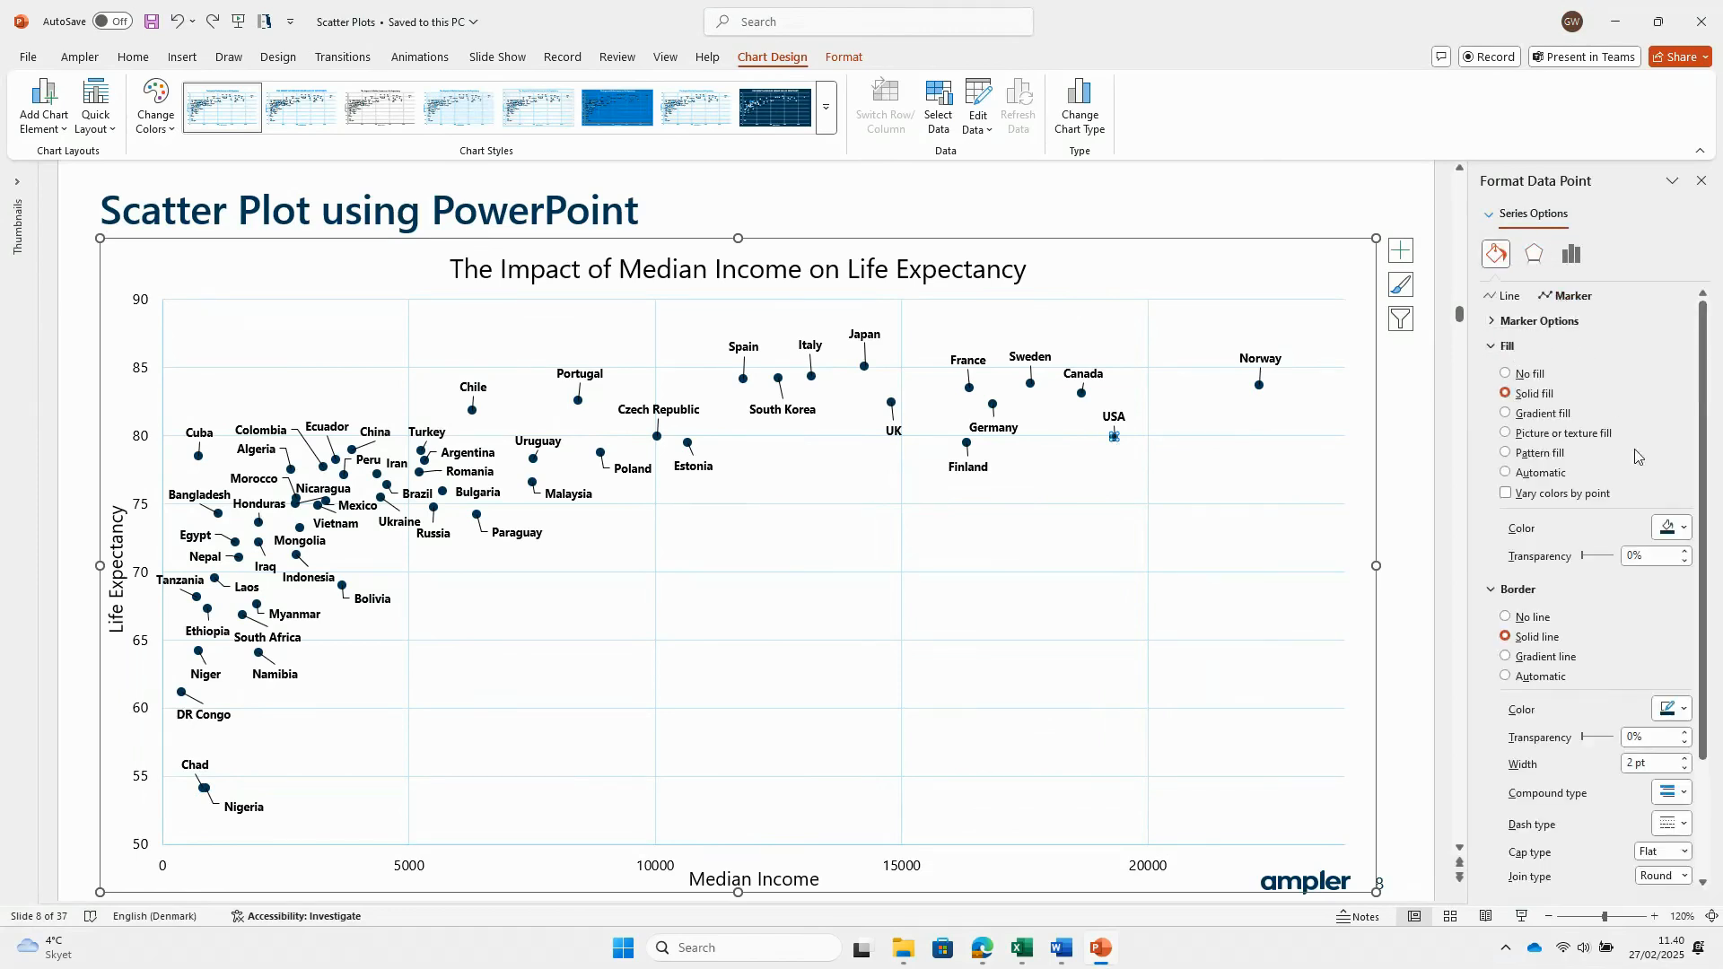
click(1682, 529)
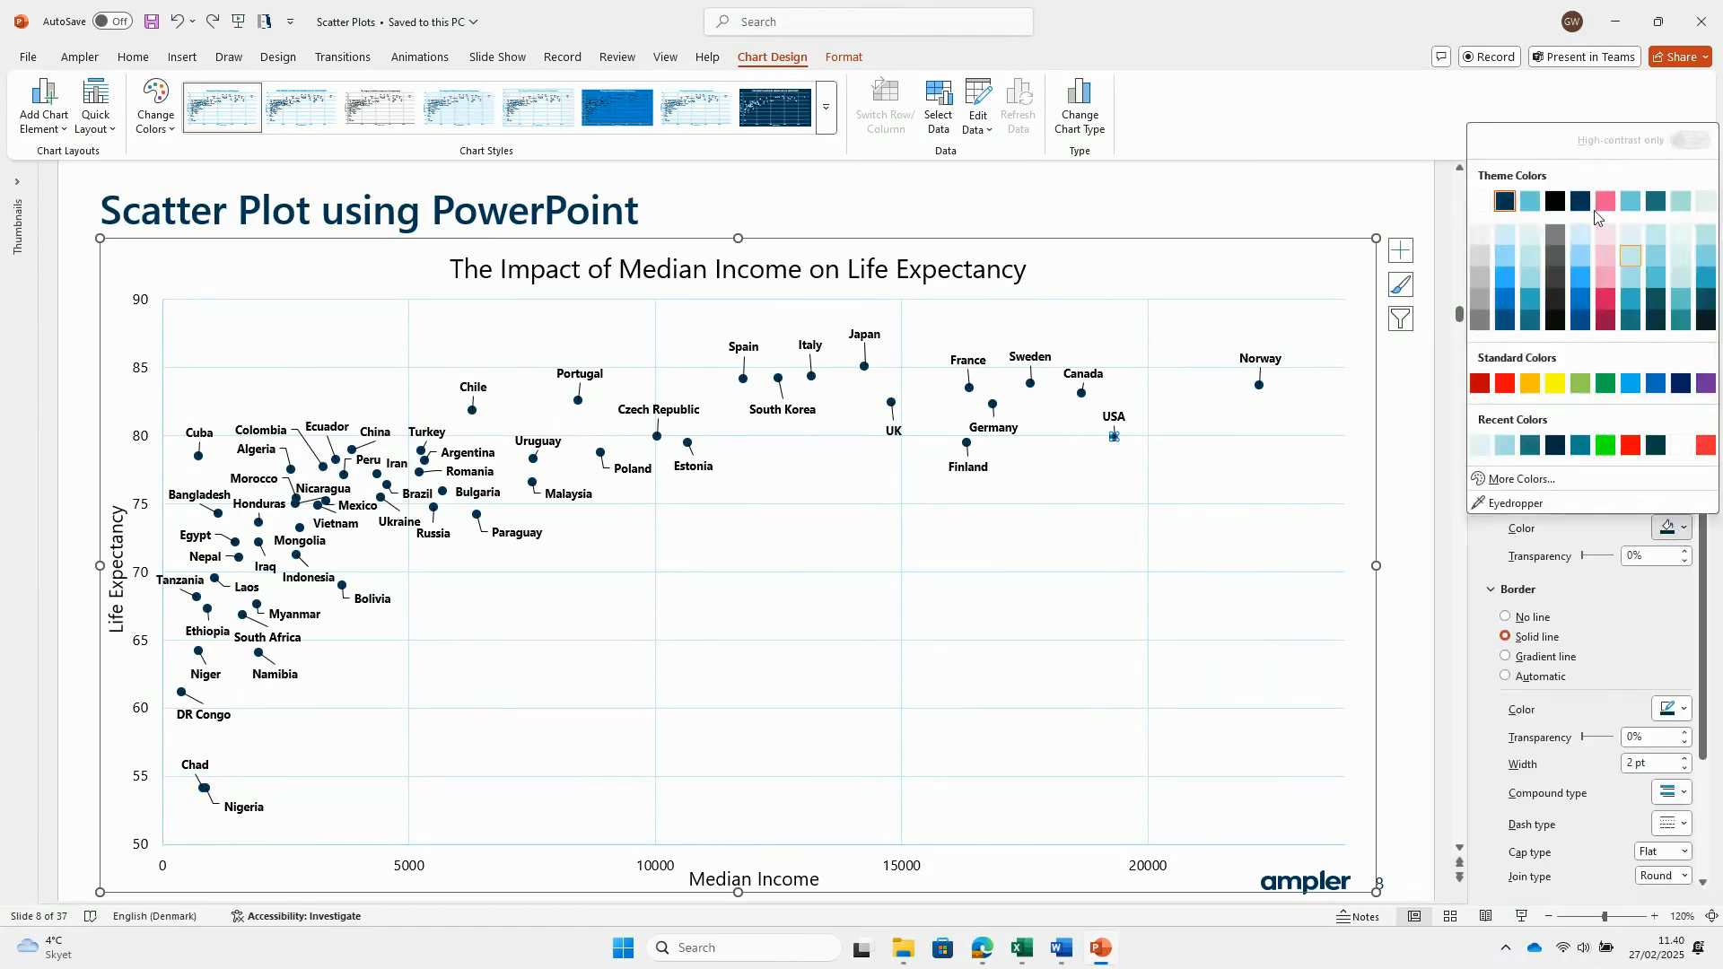
click(1534, 203)
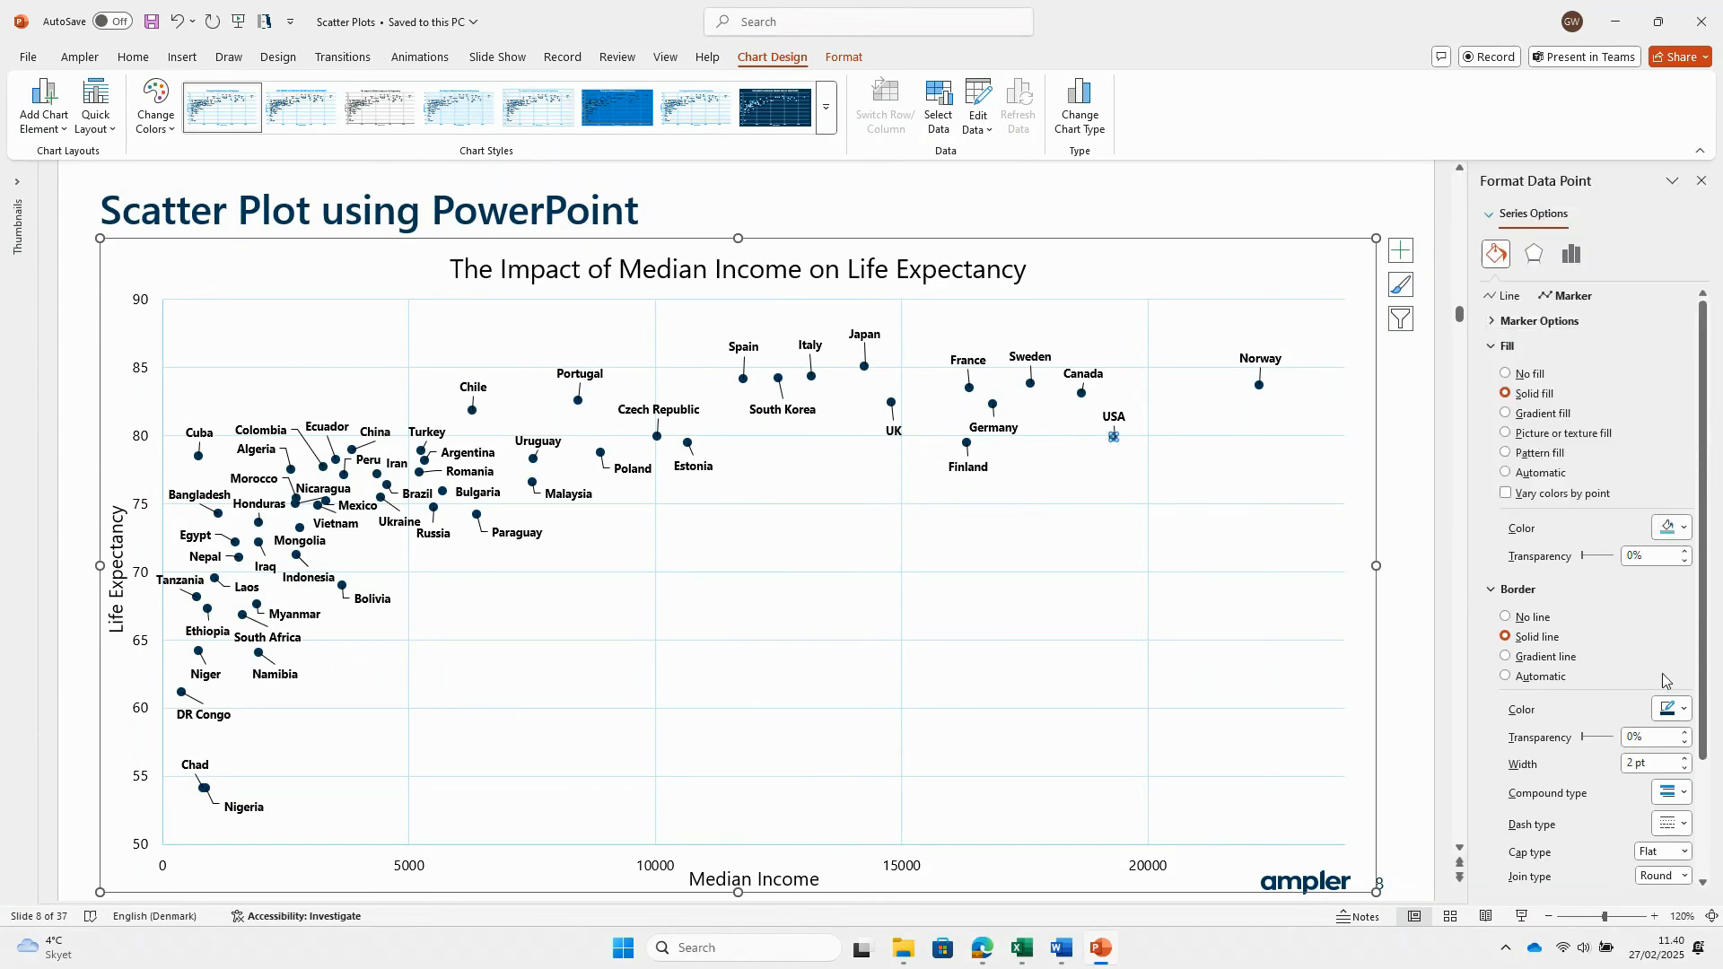
click(1684, 708)
click(1526, 381)
click(951, 499)
- Select the Chile data point's marker on its own in the scatter plot
click(473, 408)
click(472, 413)
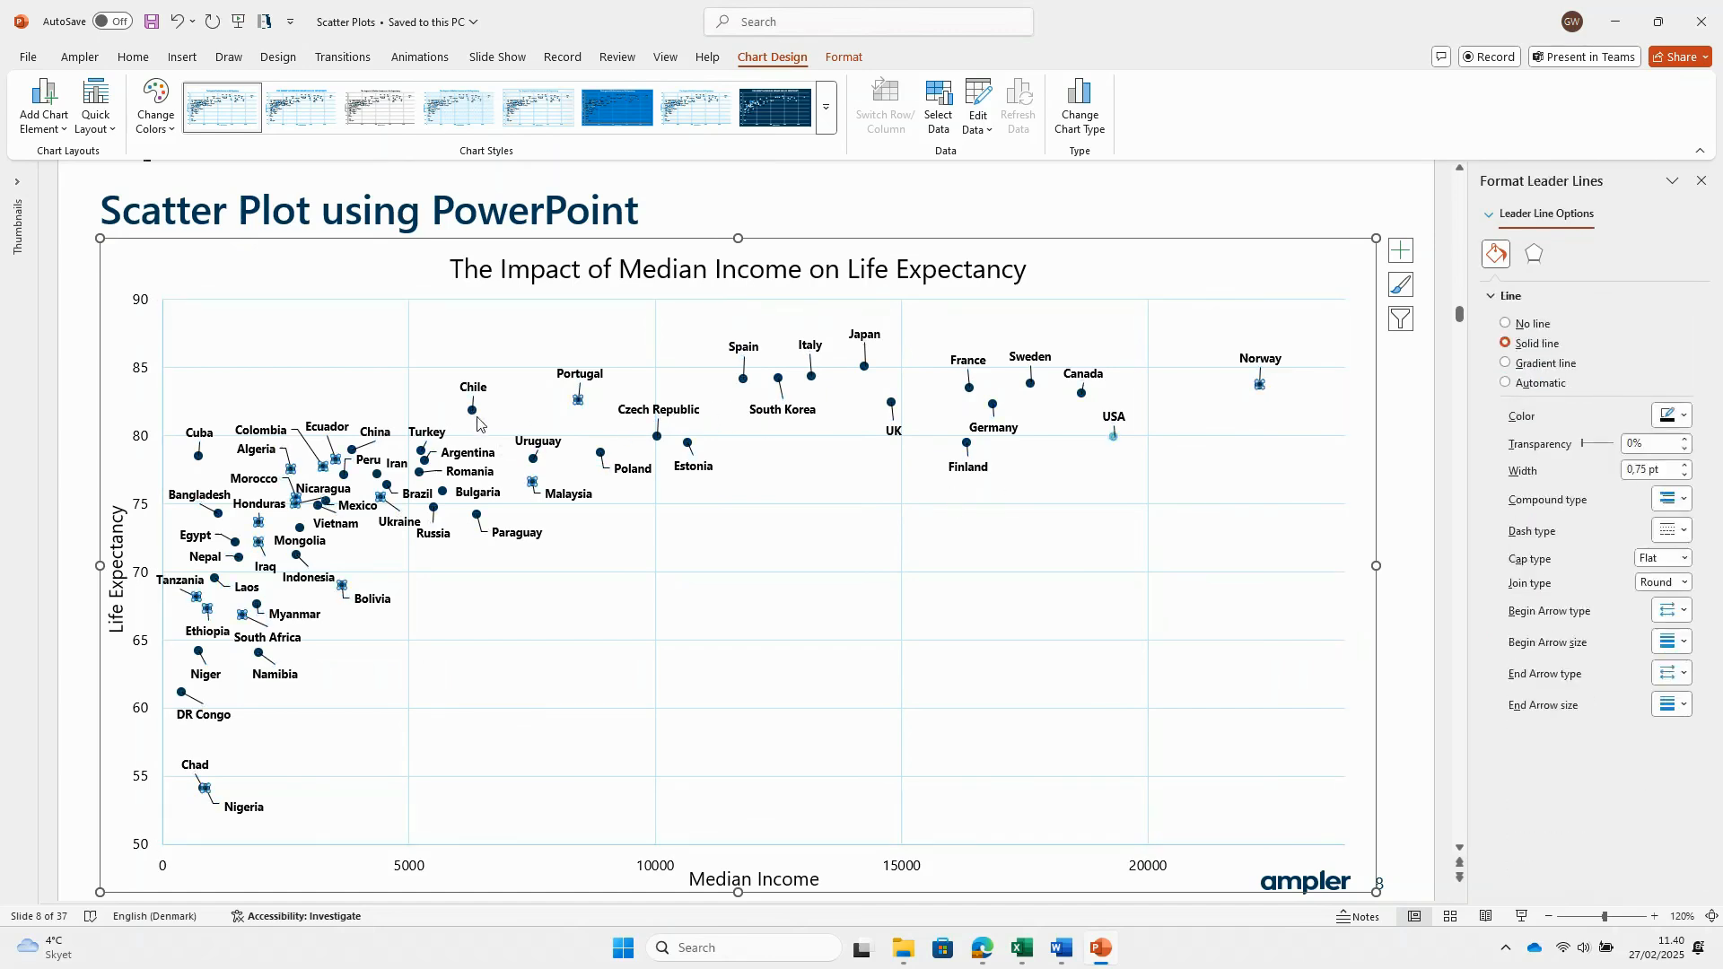
click(472, 414)
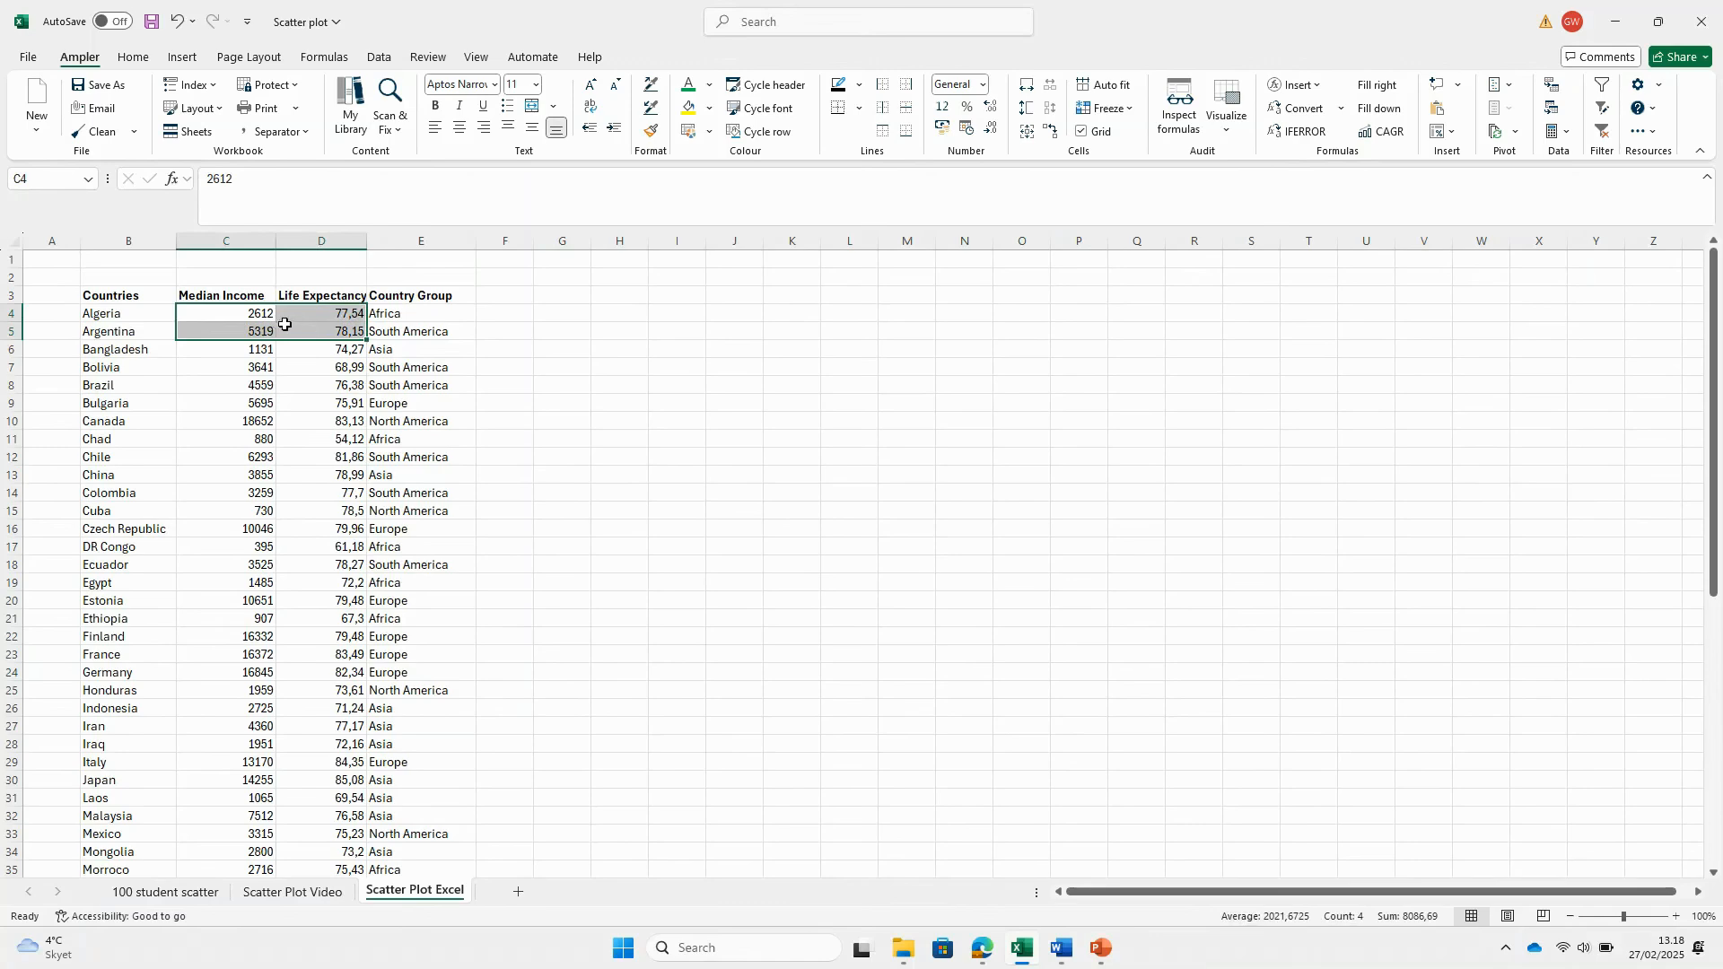
- In Excel, select the Median Income and Life Expectancy values in C4:D60 and insert a markers-only scatter chart from them
click(504, 366)
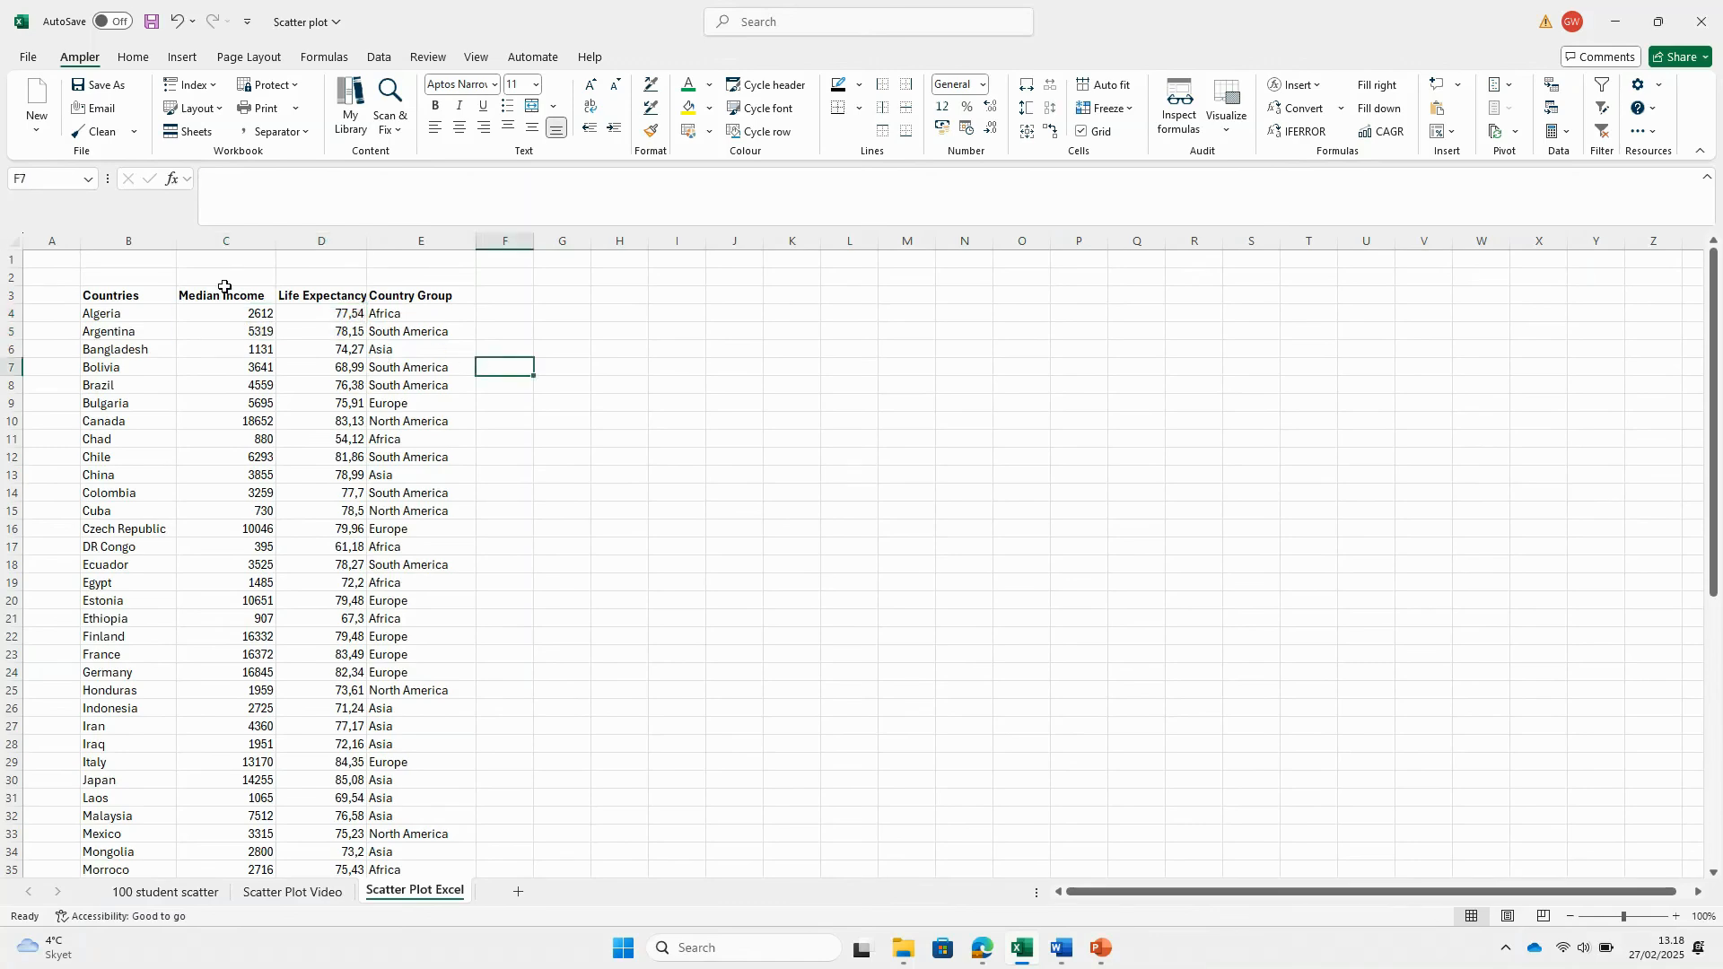
click(217, 313)
drag(293, 311, 338, 815)
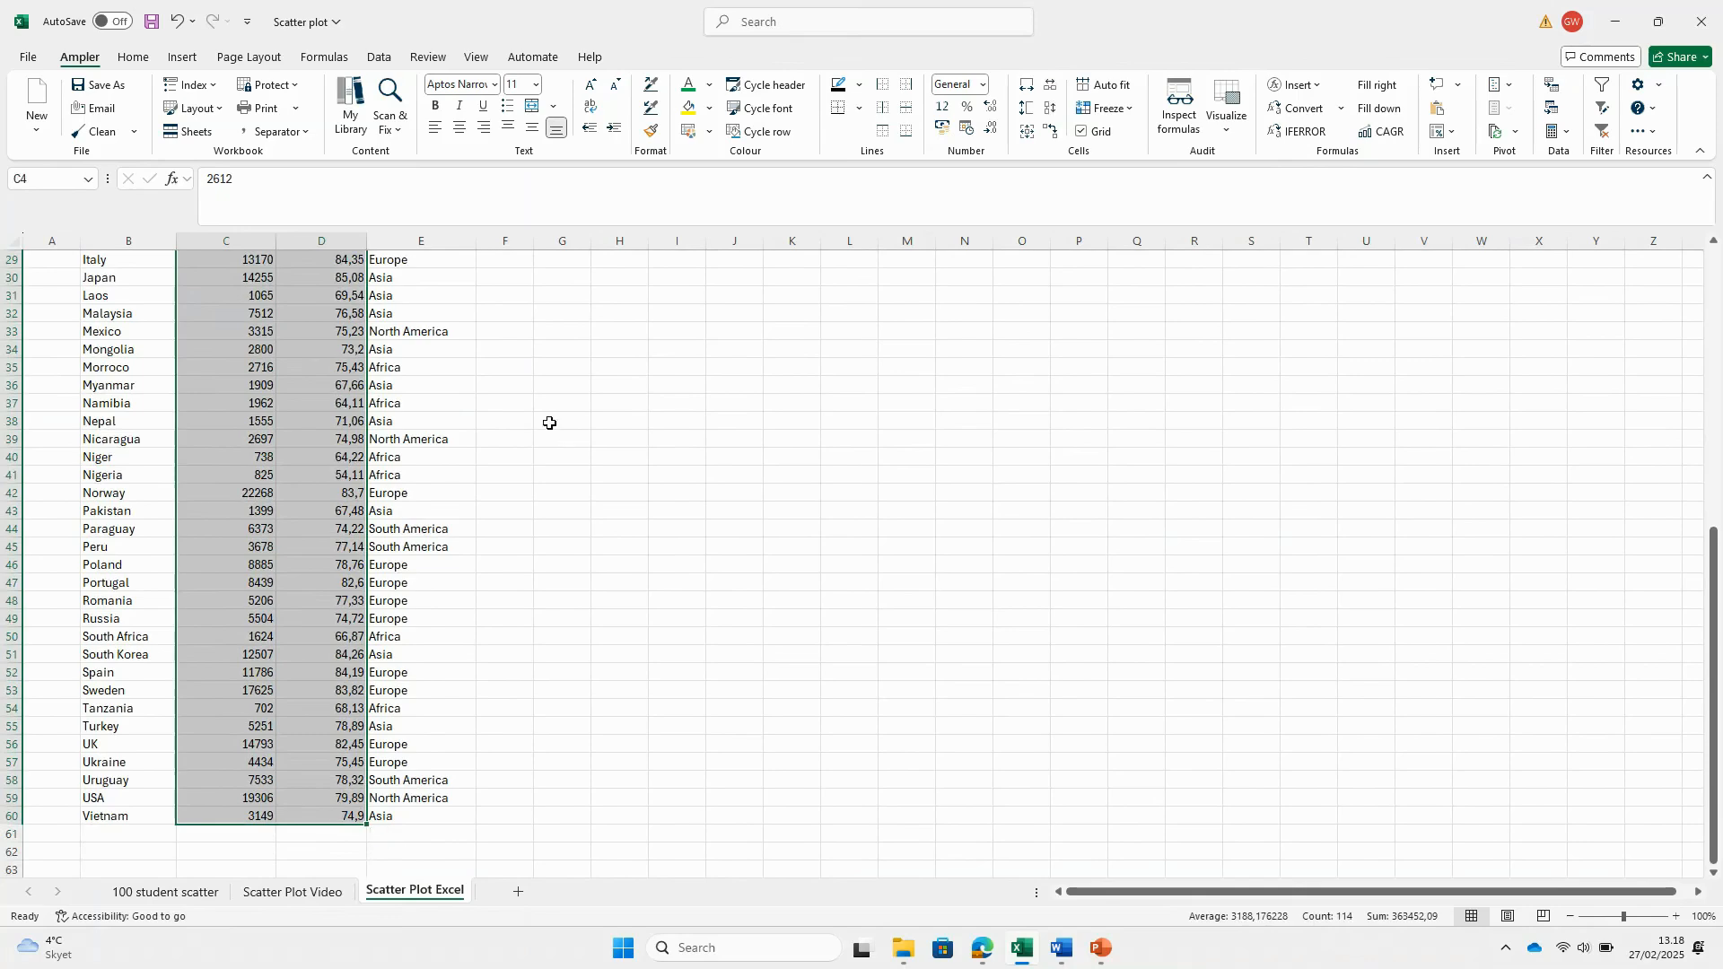
click(178, 58)
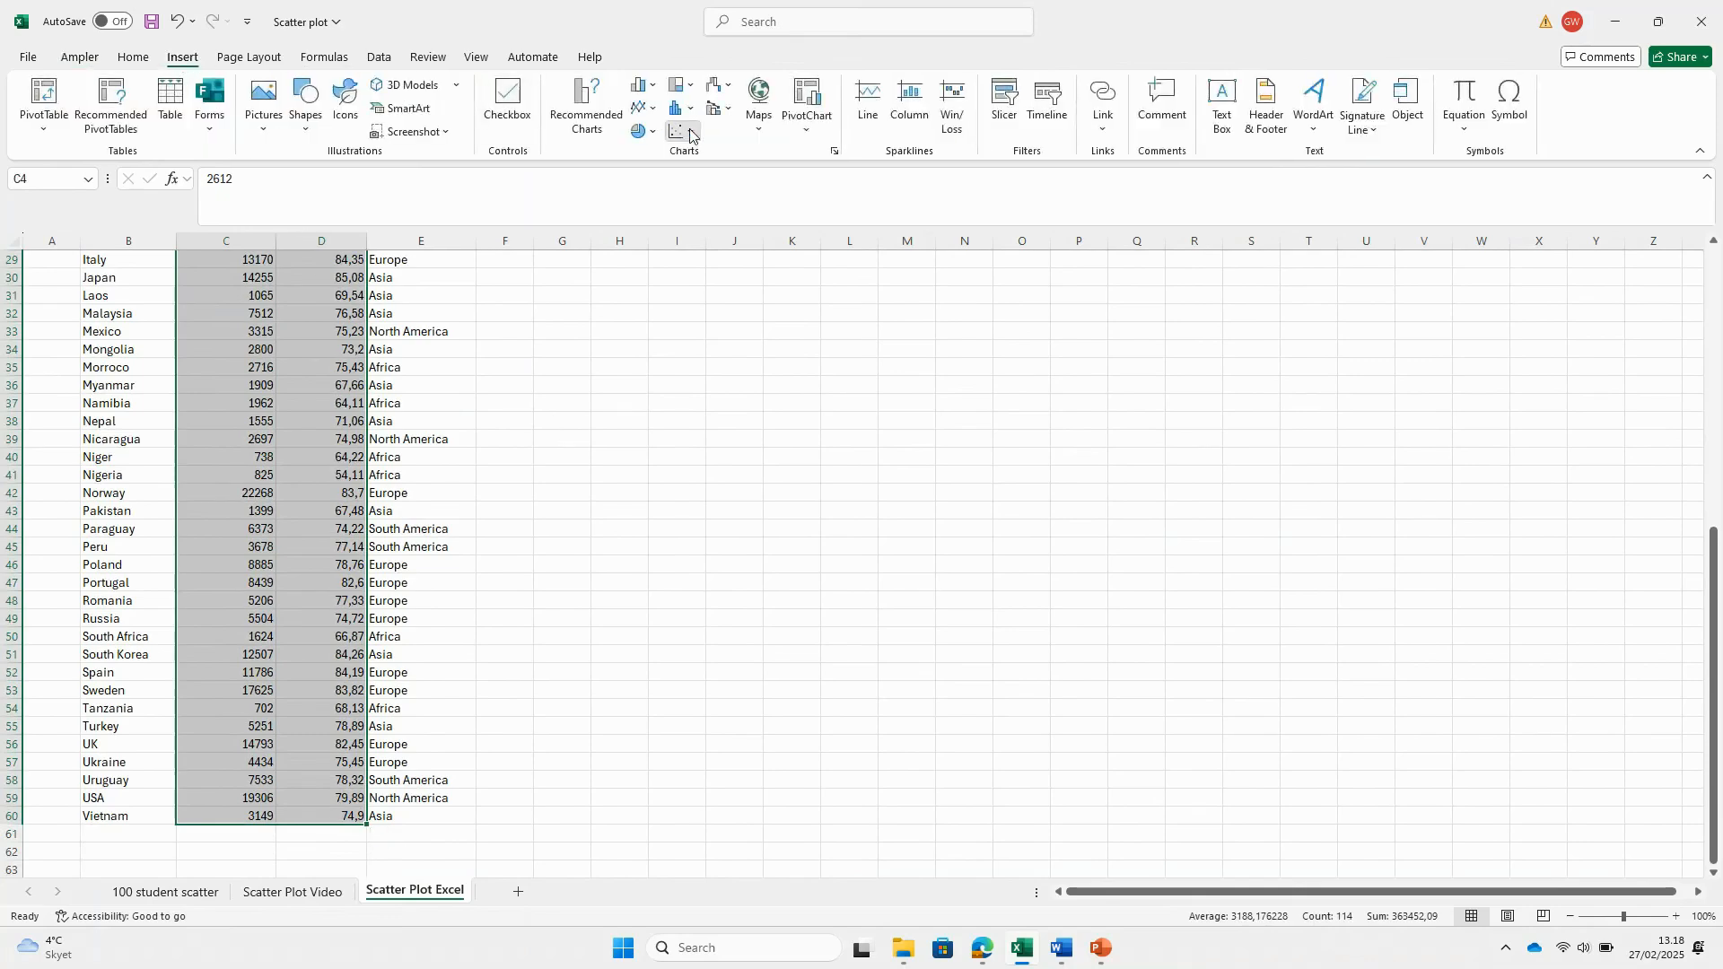
click(682, 131)
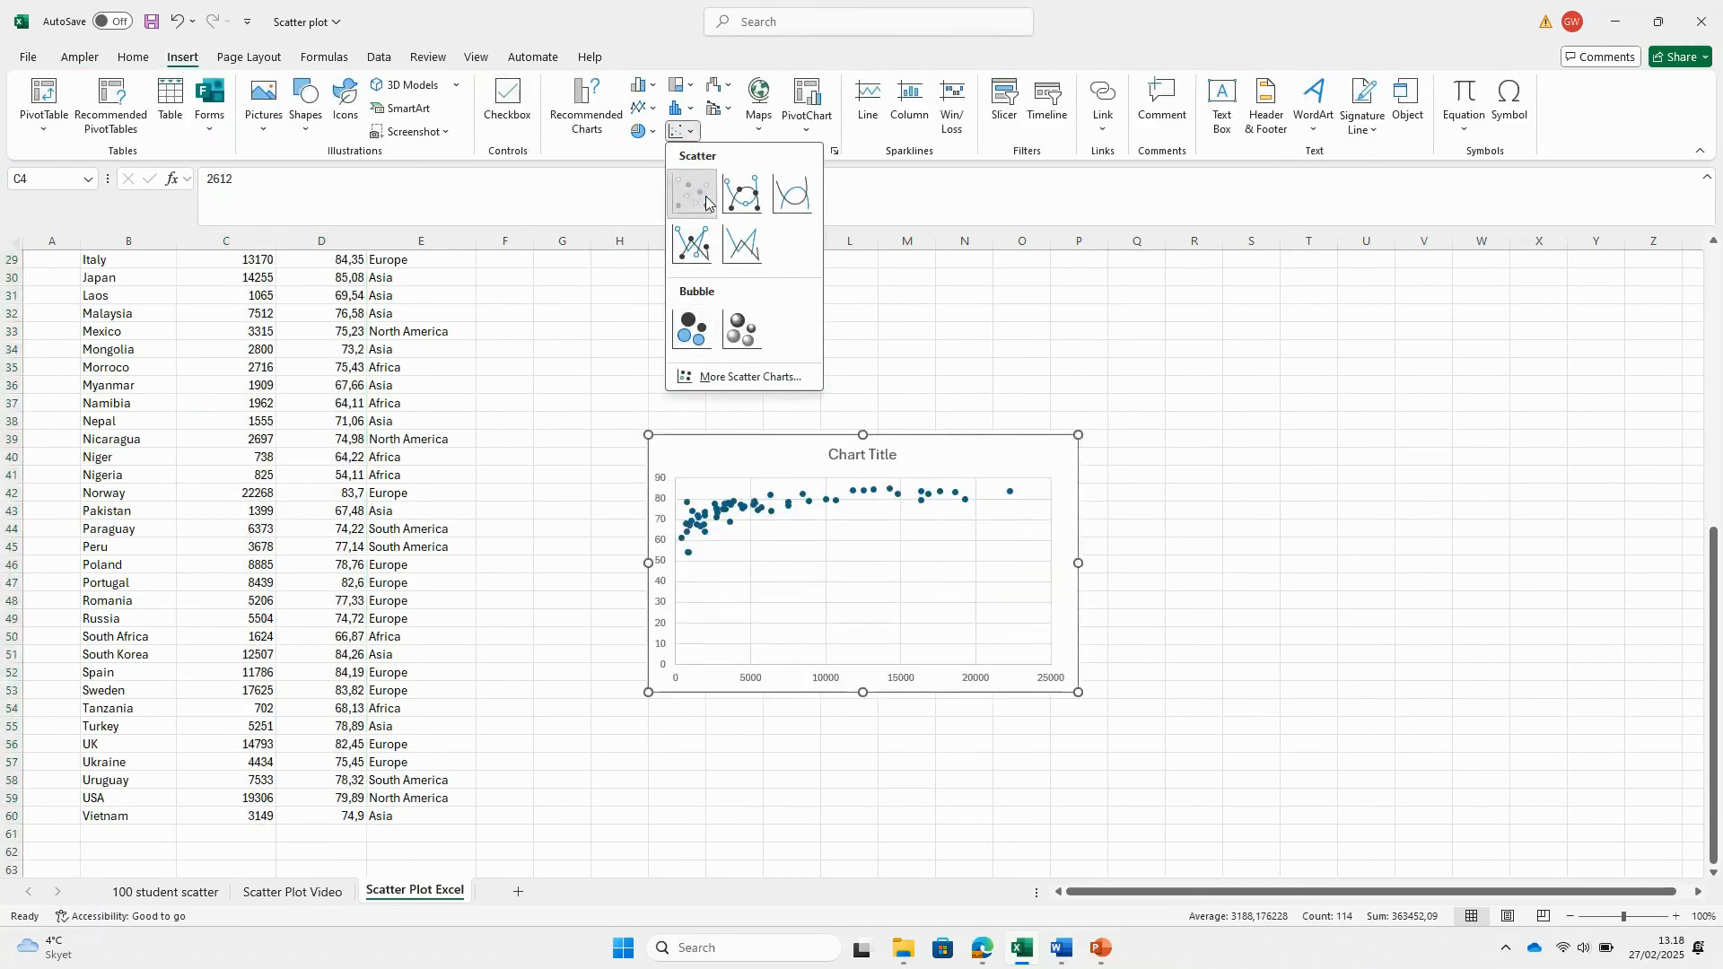
click(690, 193)
- Move the scatter chart beside the top of the data table and enlarge it to about columns F to S, rows 3 to 28
click(794, 529)
scroll(704, 350, up, 5)
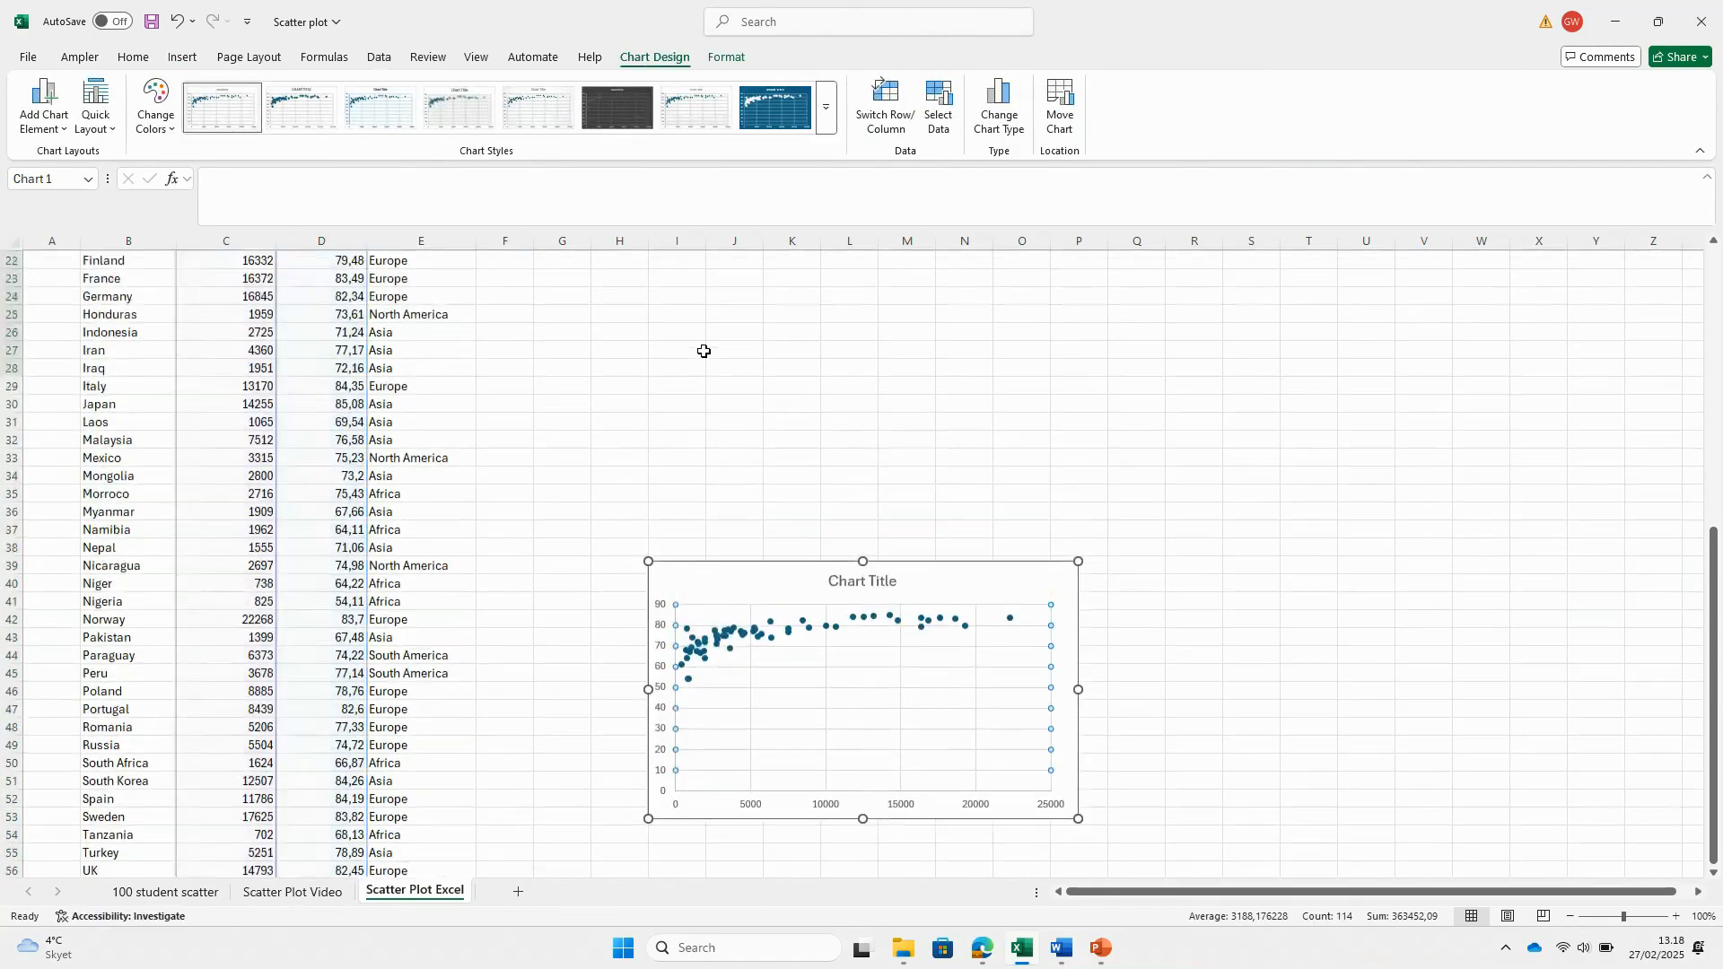
drag(731, 739, 701, 583)
scroll(700, 616, down, 2)
scroll(705, 661, up, 7)
scroll(705, 662, down, 1)
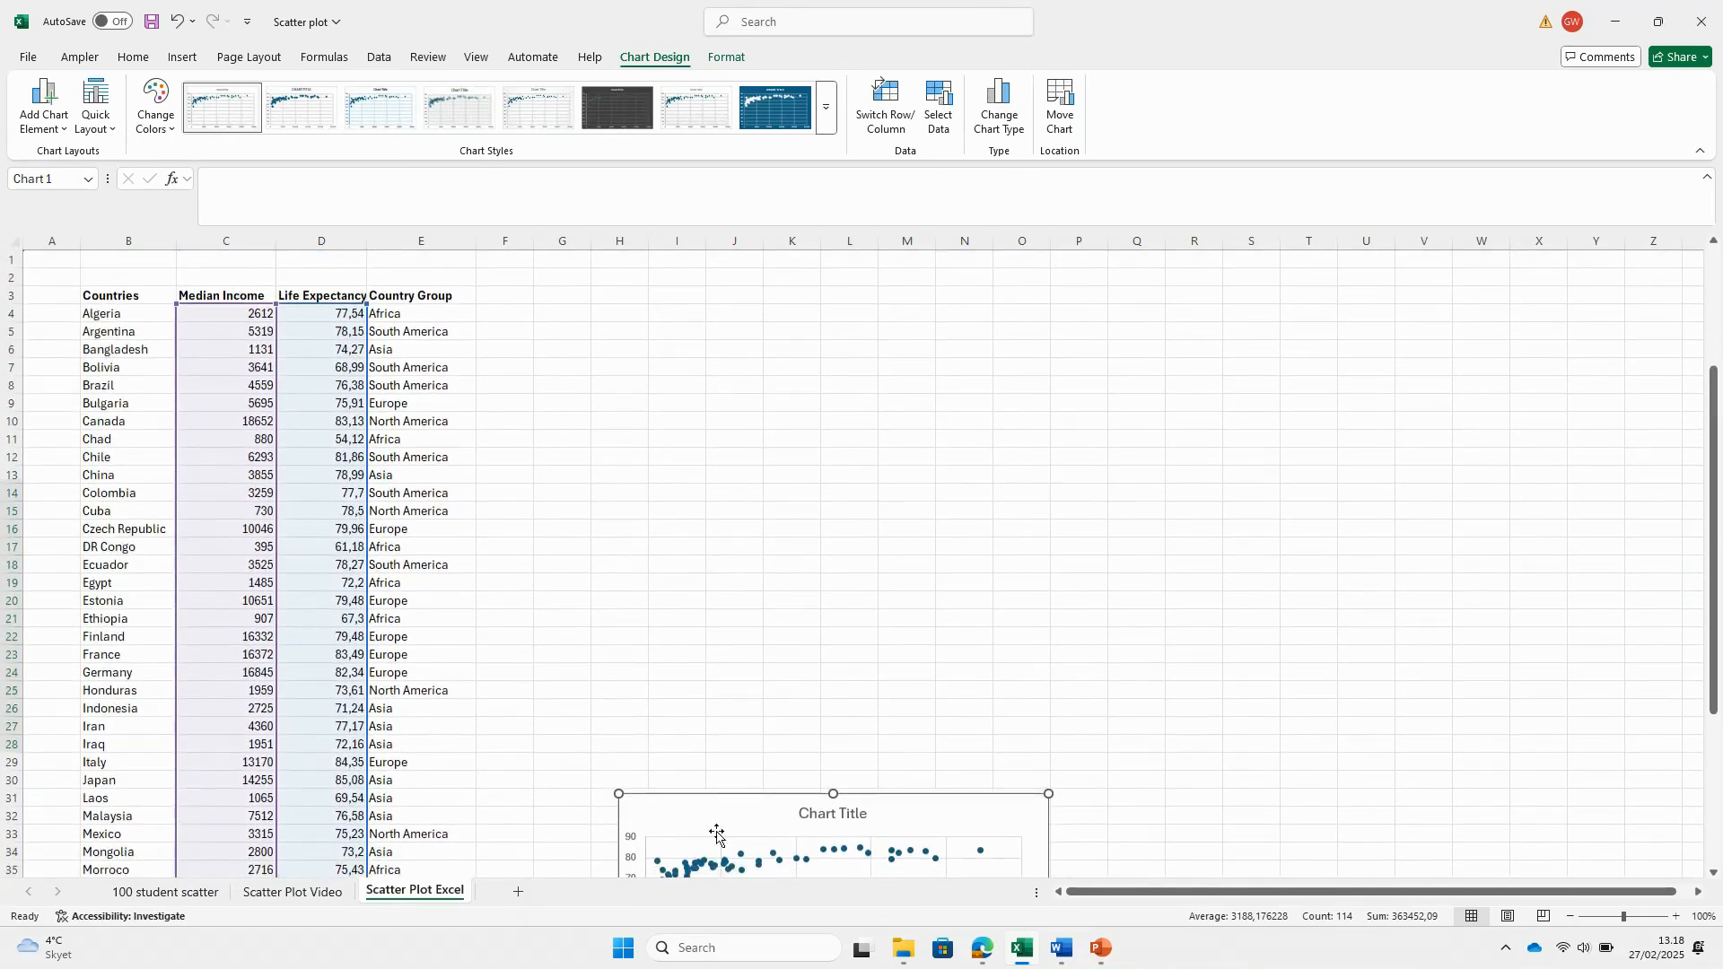
drag(715, 827, 574, 312)
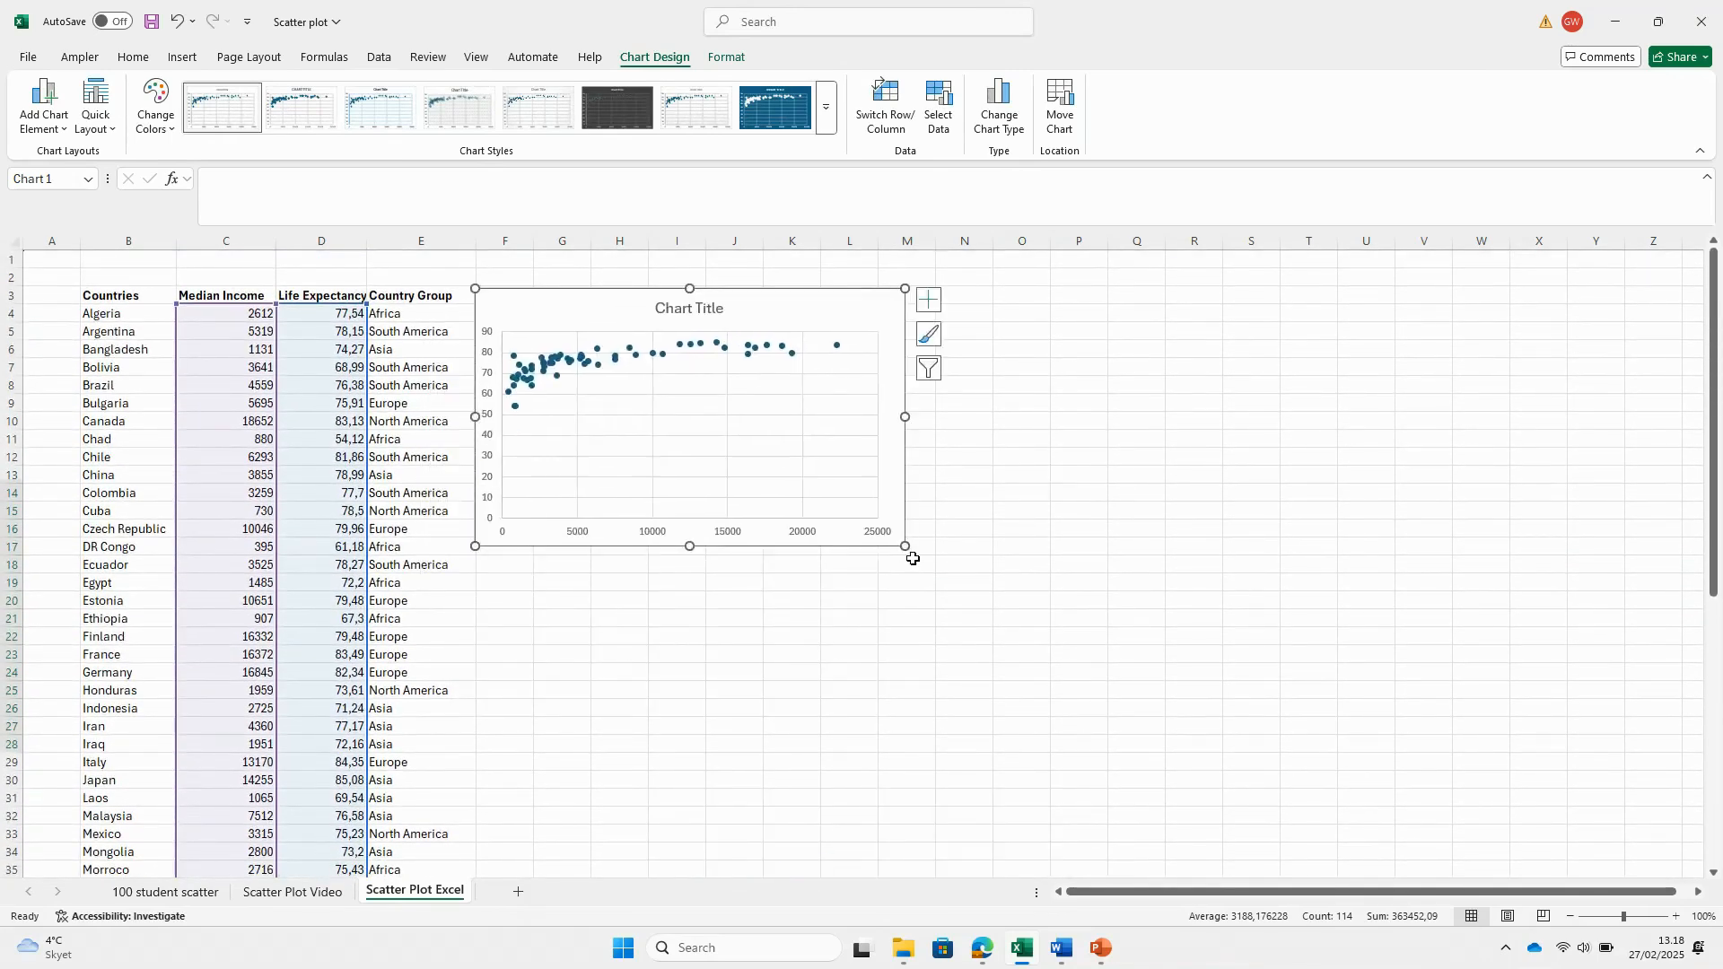
drag(908, 549, 1280, 764)
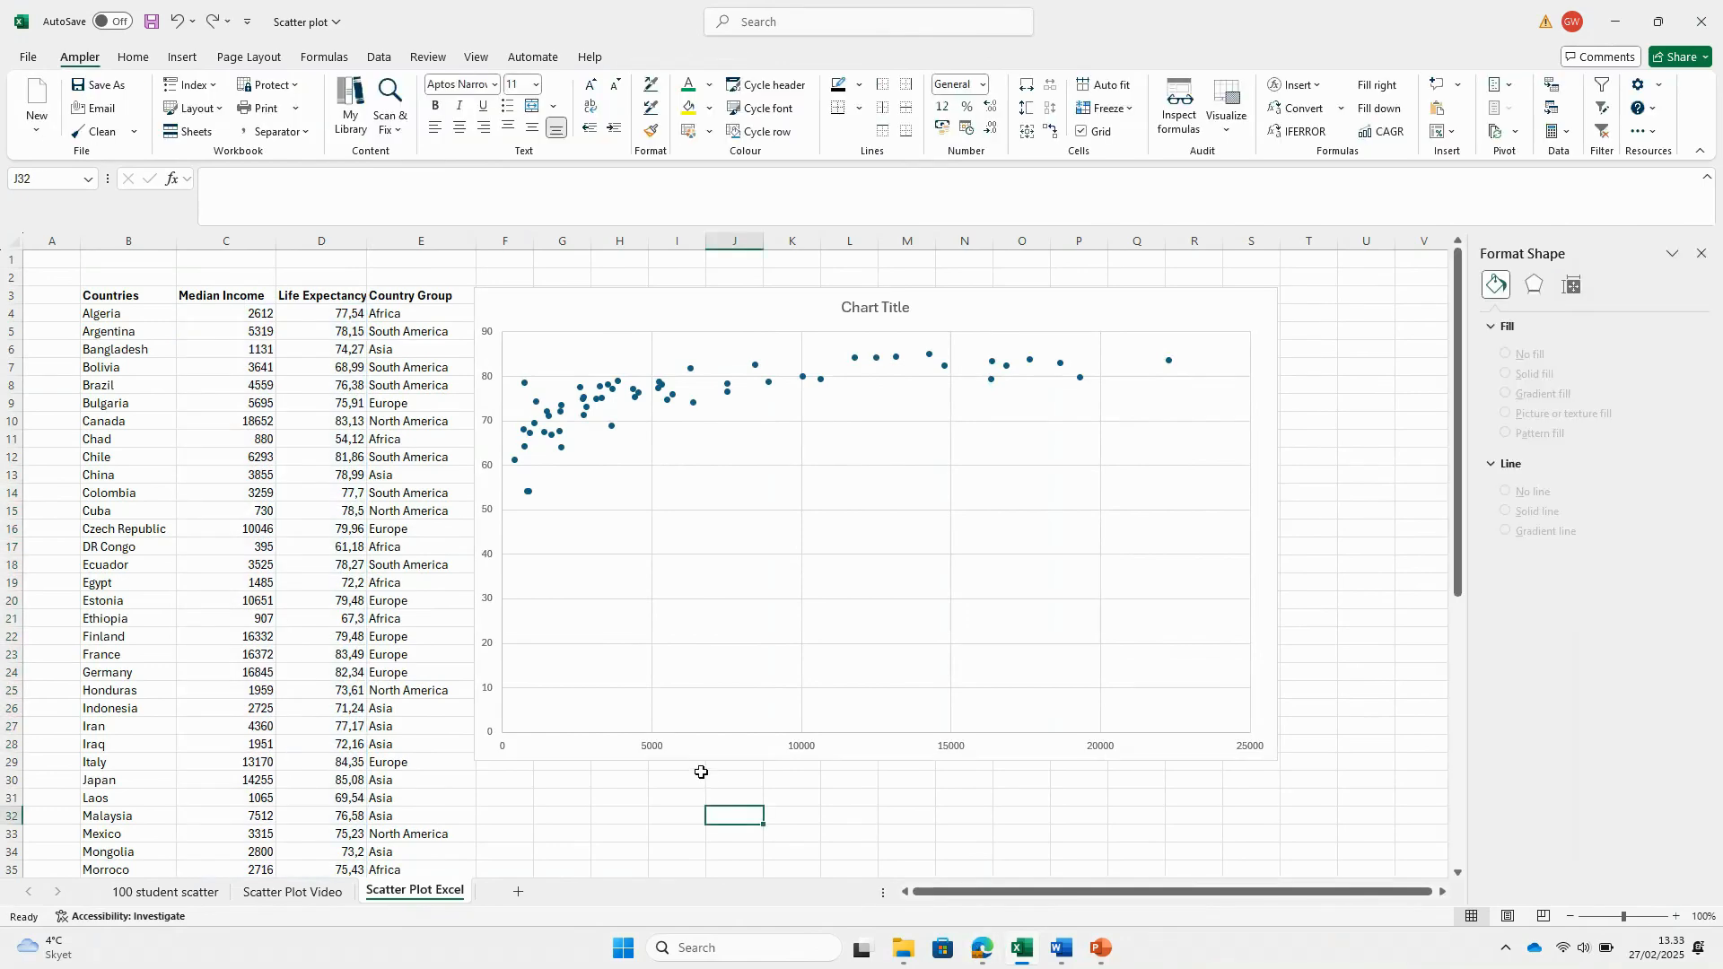
- Set the horizontal axis bounds of the Excel chart to a minimum of 0 and a maximum of 24000
click(654, 757)
click(656, 750)
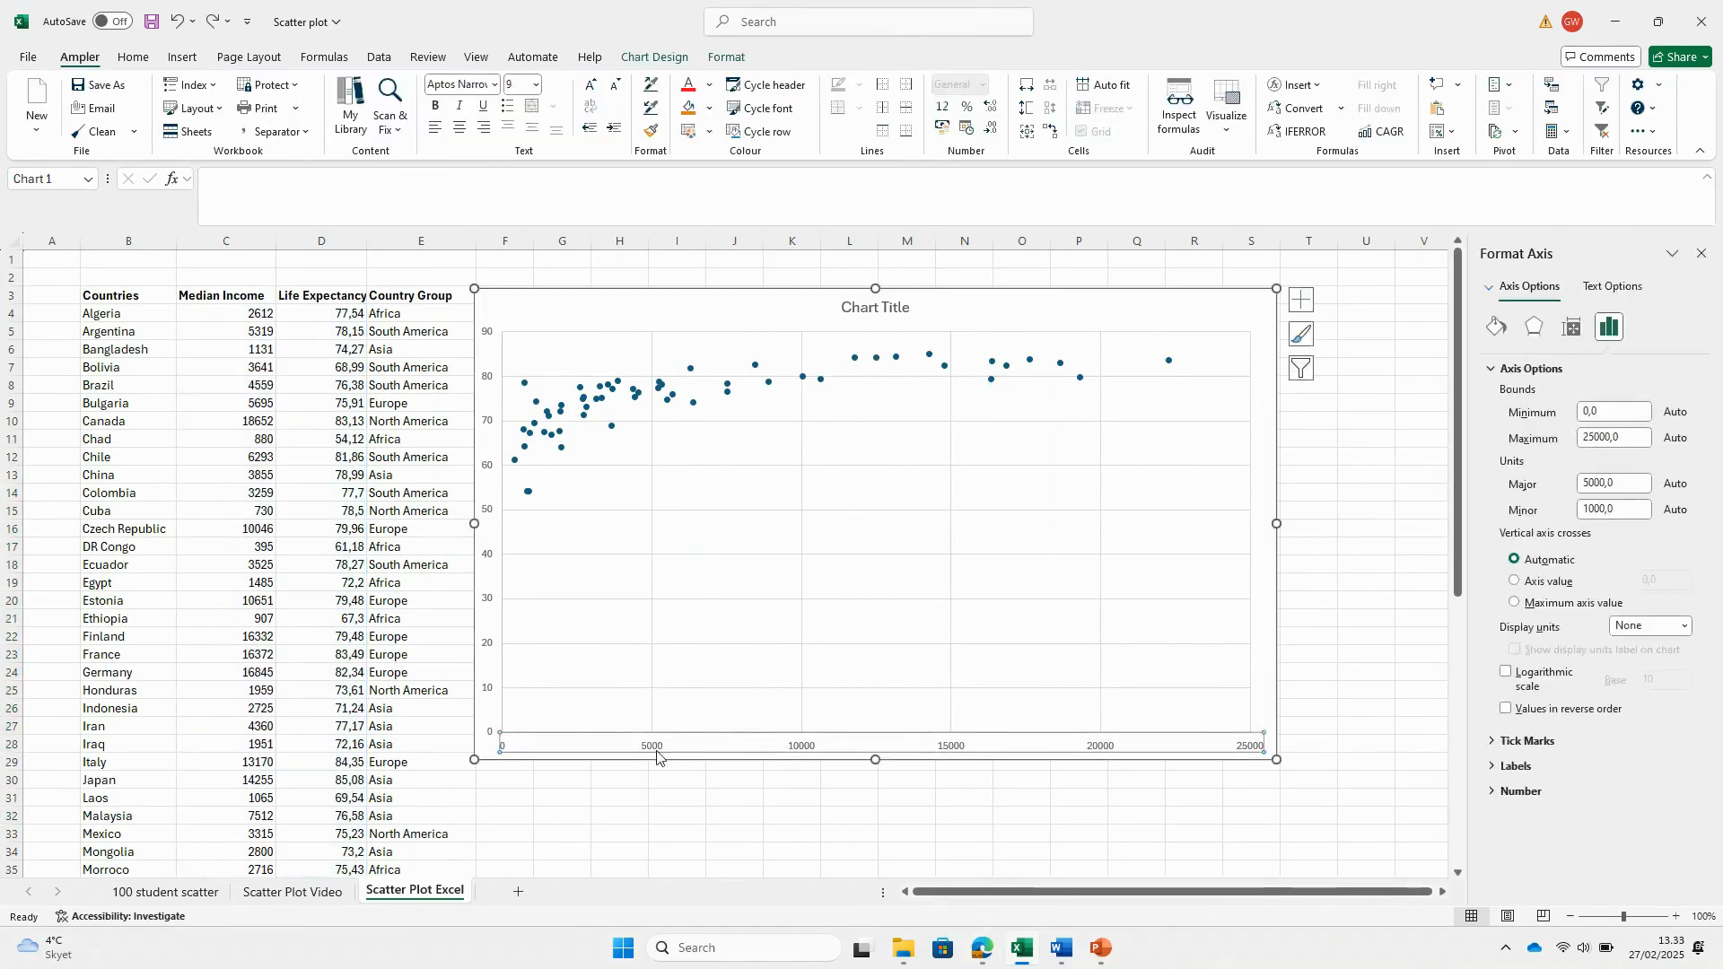
click(1596, 438)
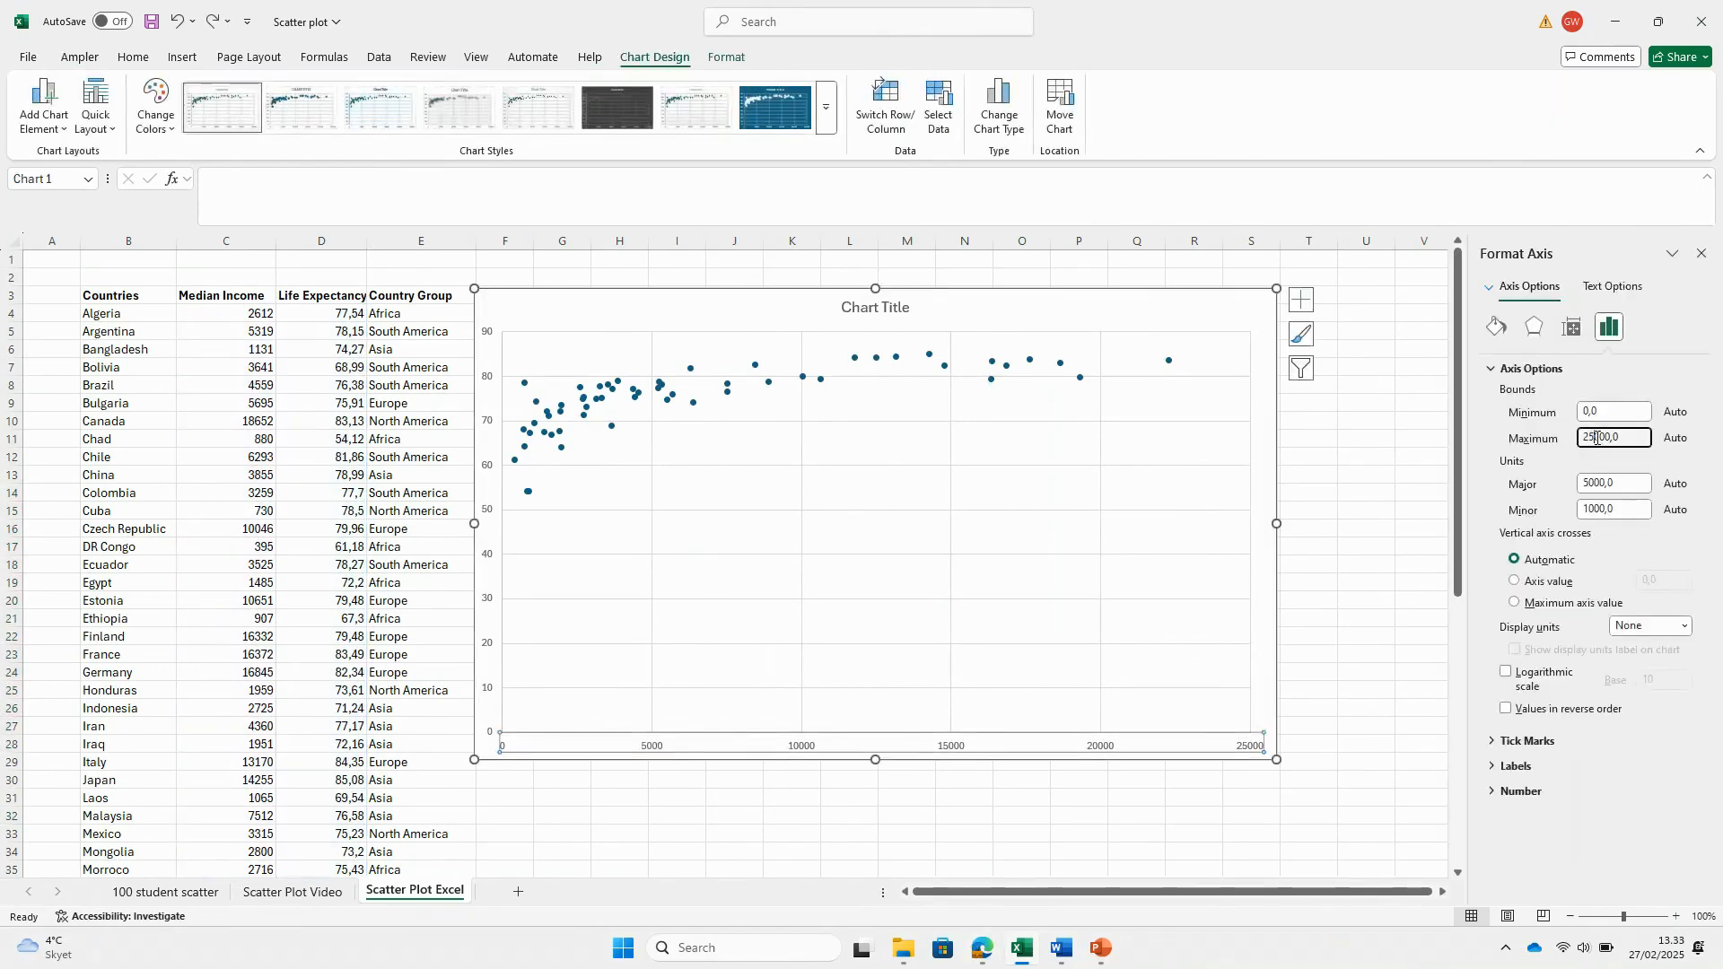
key(Return)
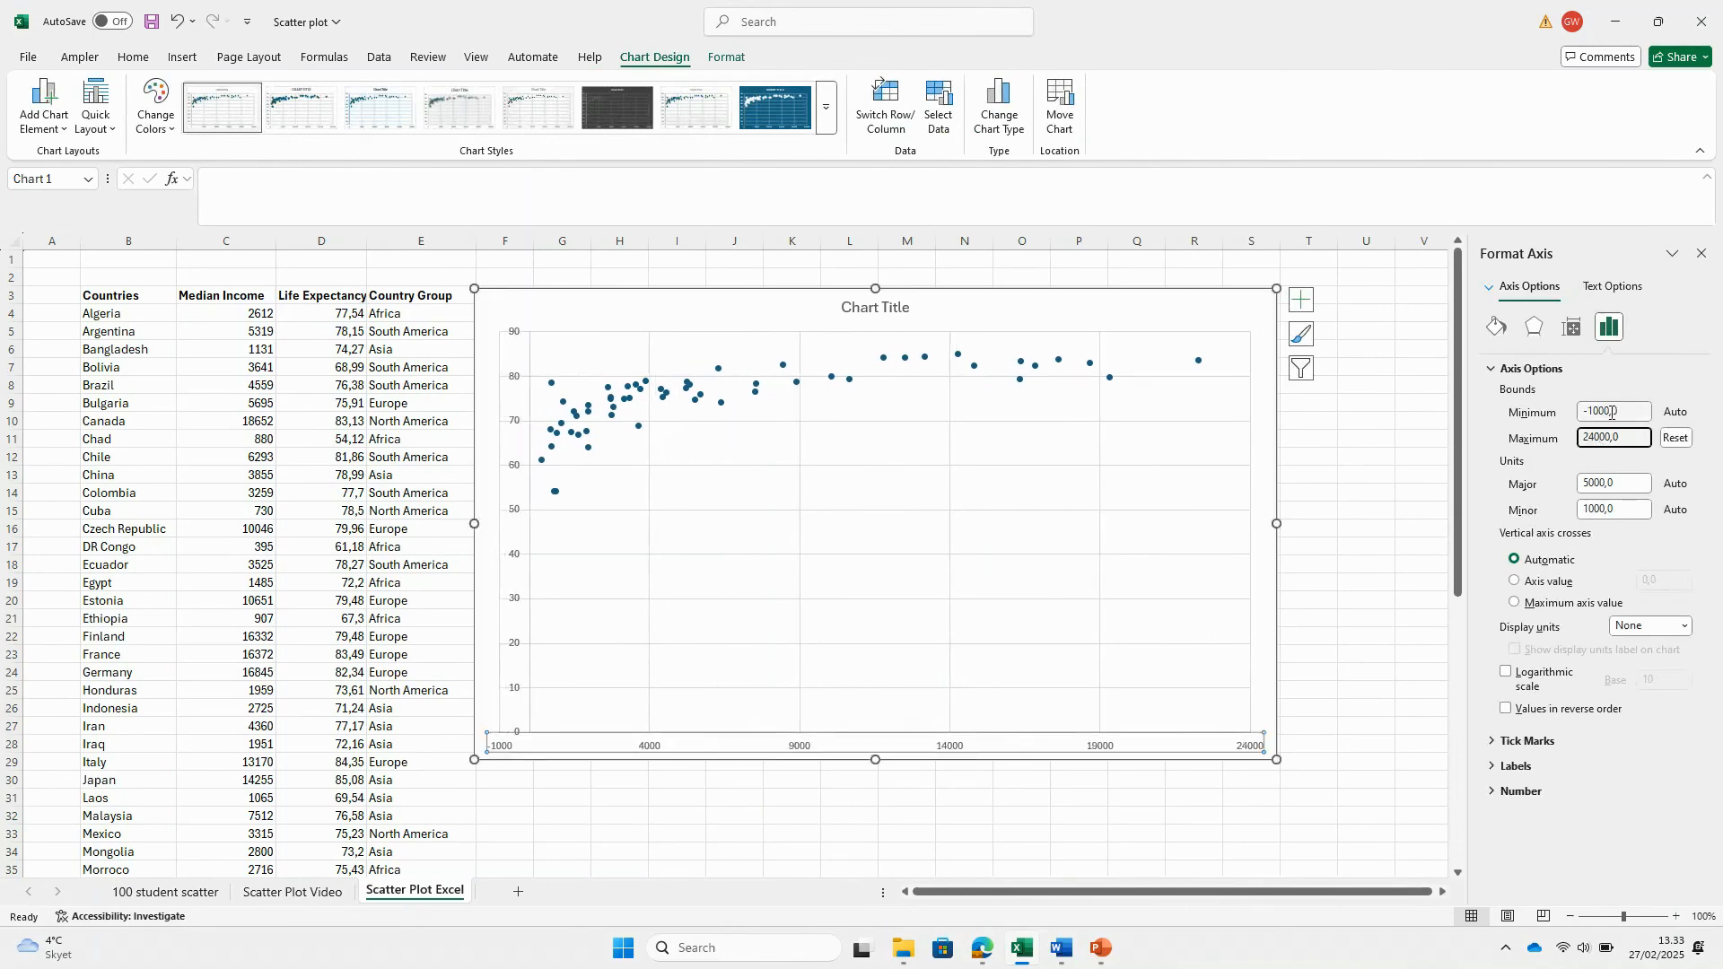
click(1608, 413)
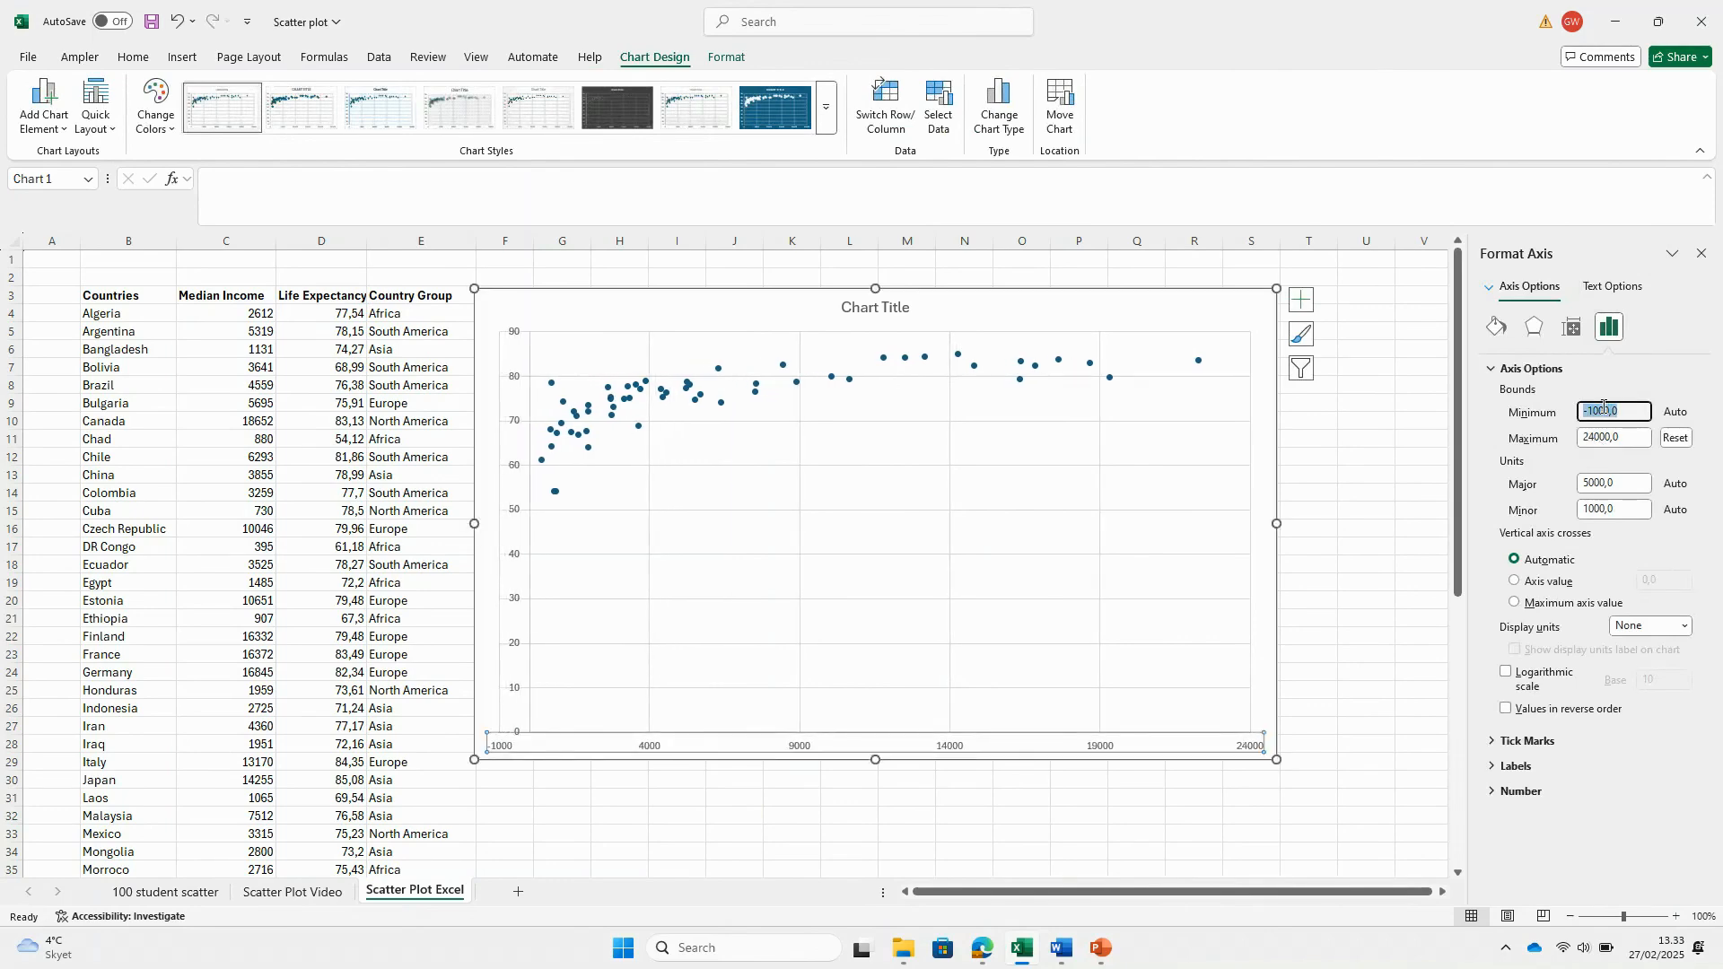
text(0)
key(Return)
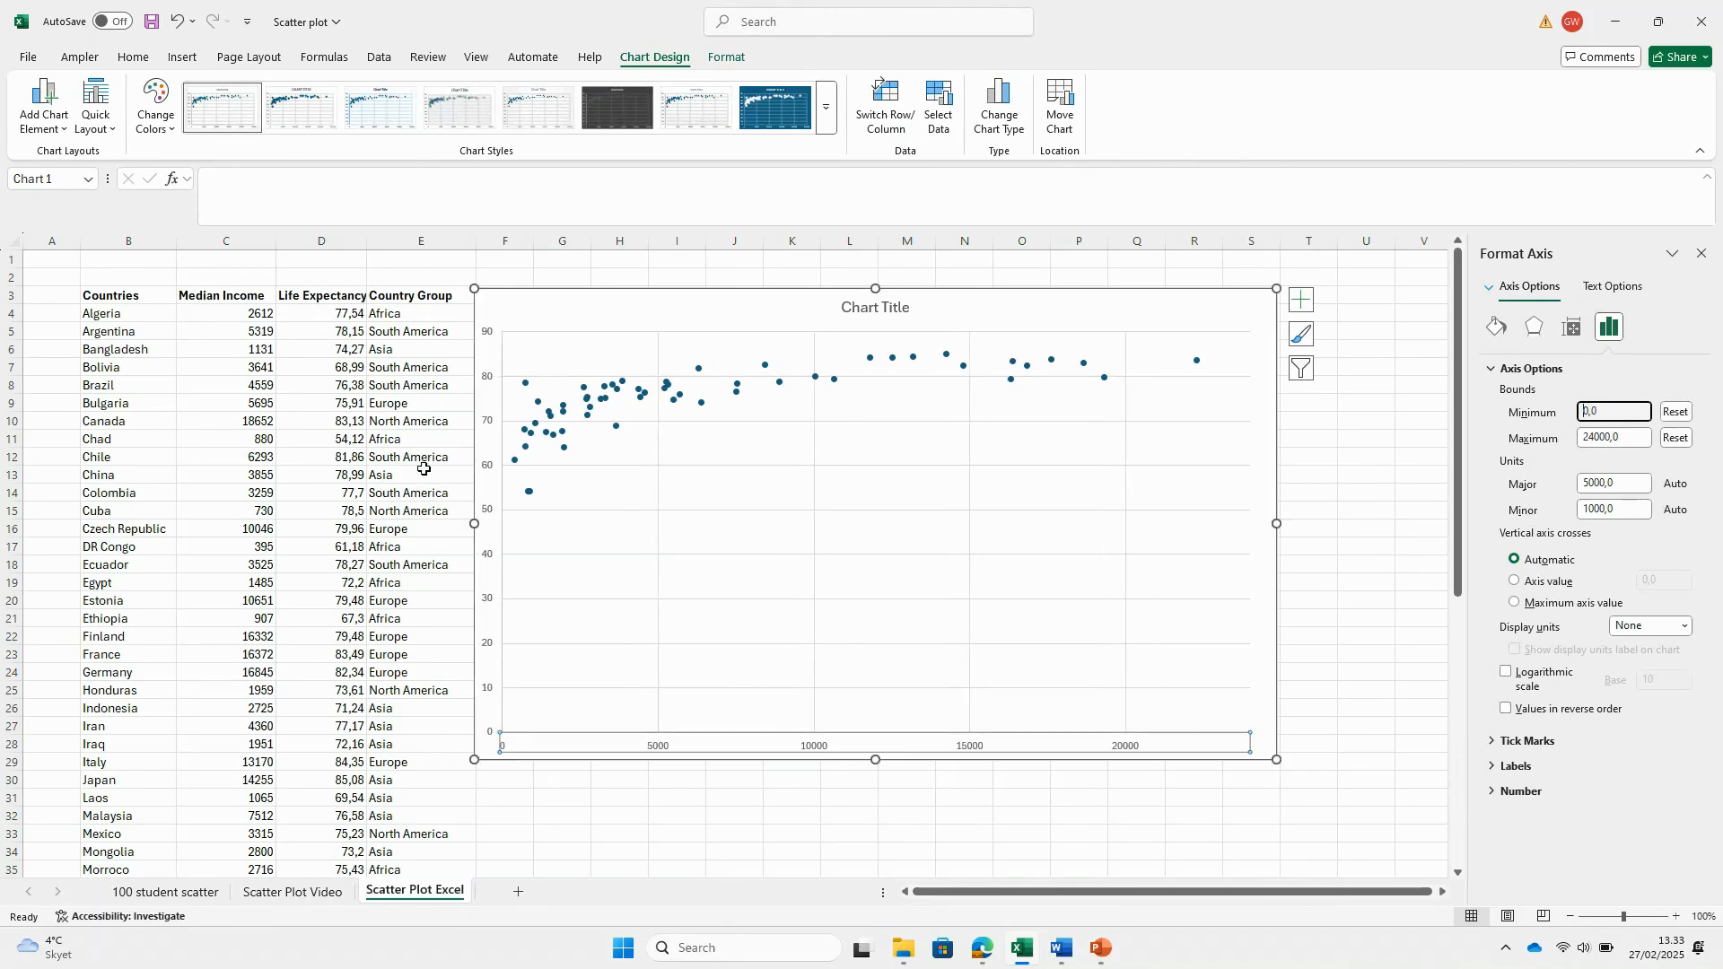
- Set the minimum bound of the vertical axis to 50
click(493, 465)
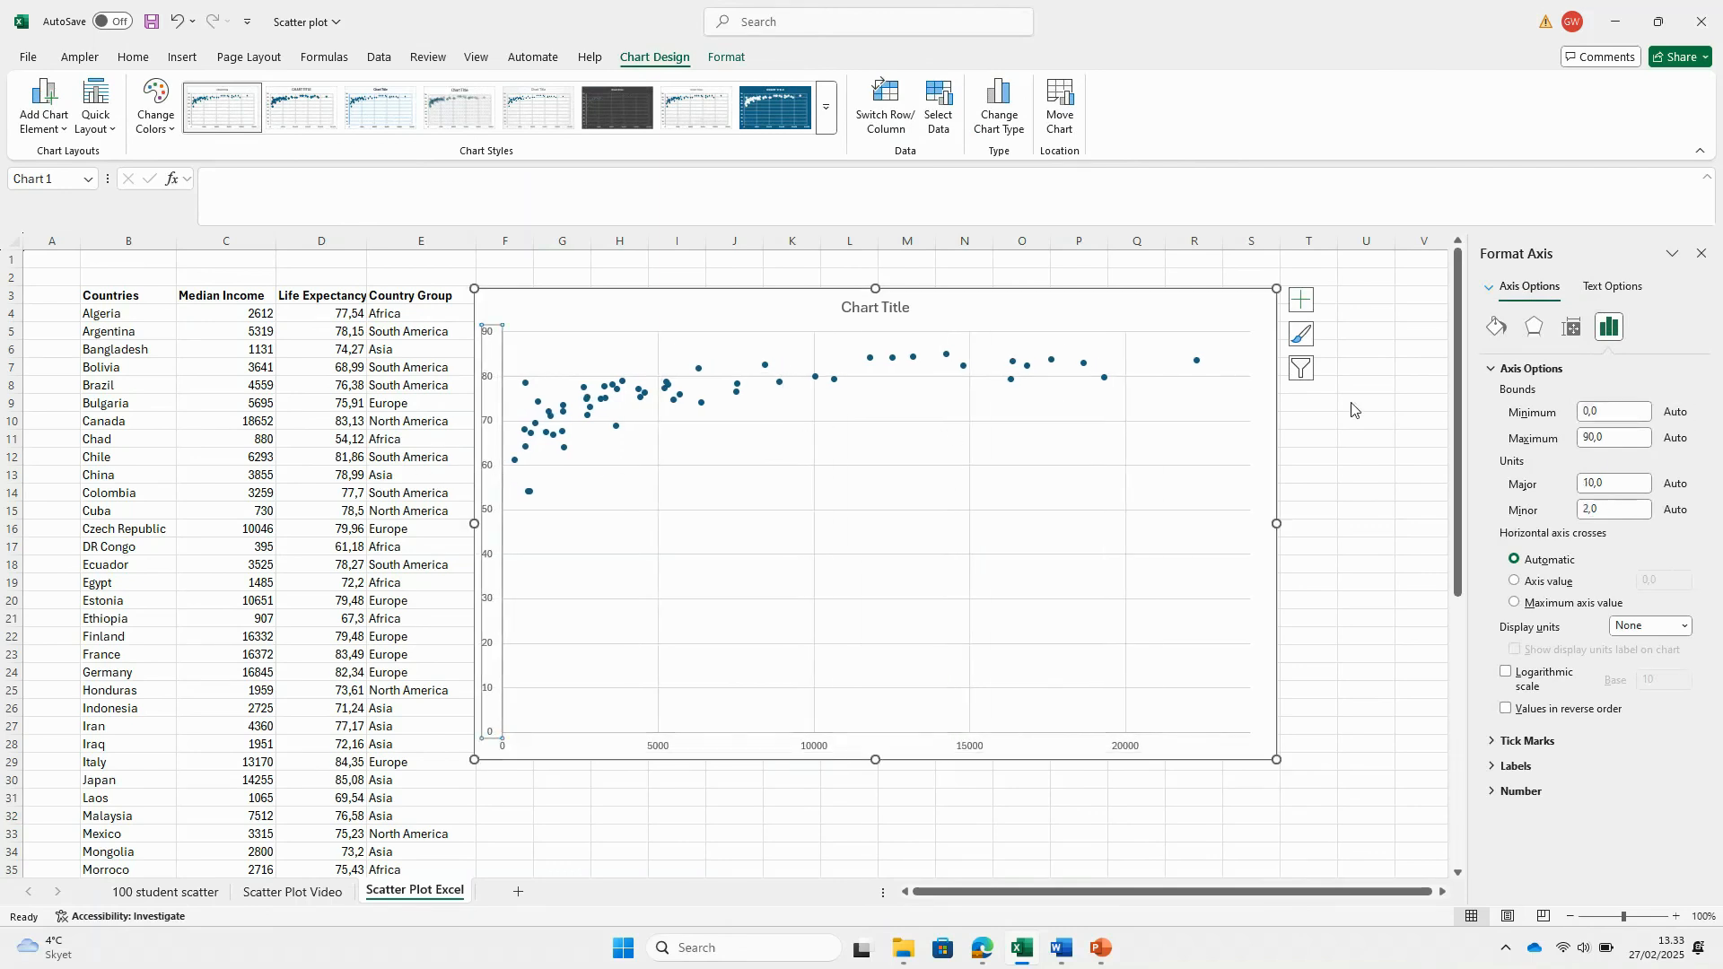
click(1588, 416)
text(5)
key(Return)
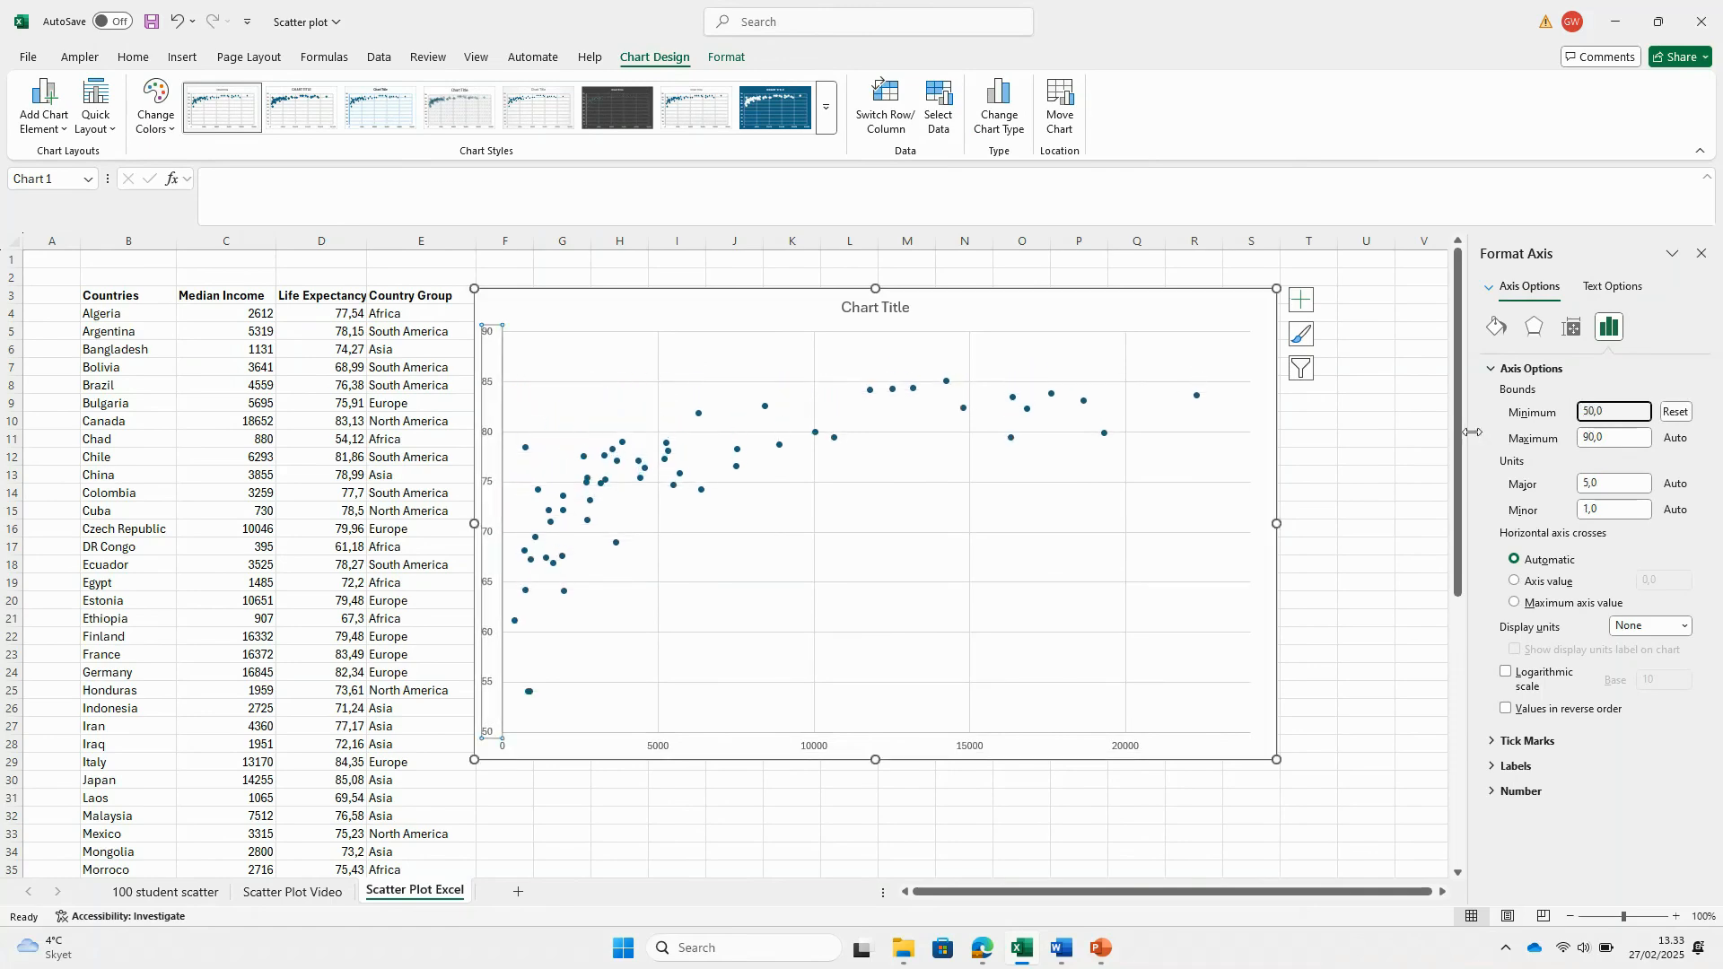
- Add axis titles to the scatter chart and name the horizontal one "Median Income"
click(1309, 312)
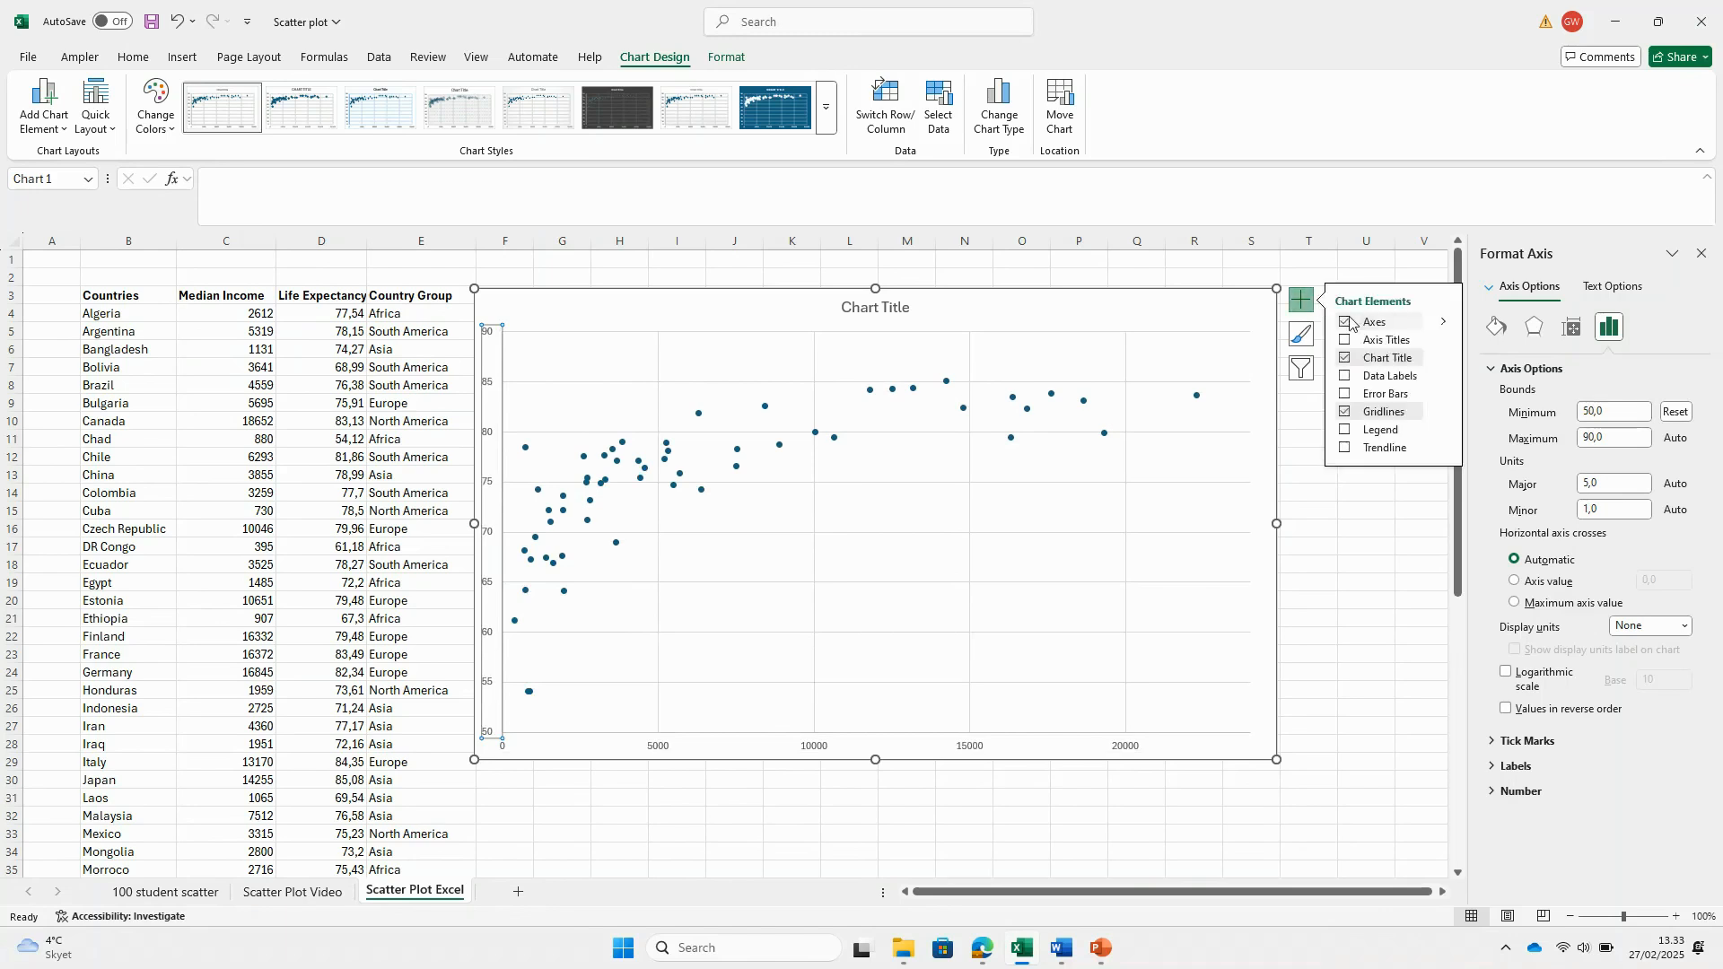
click(1344, 339)
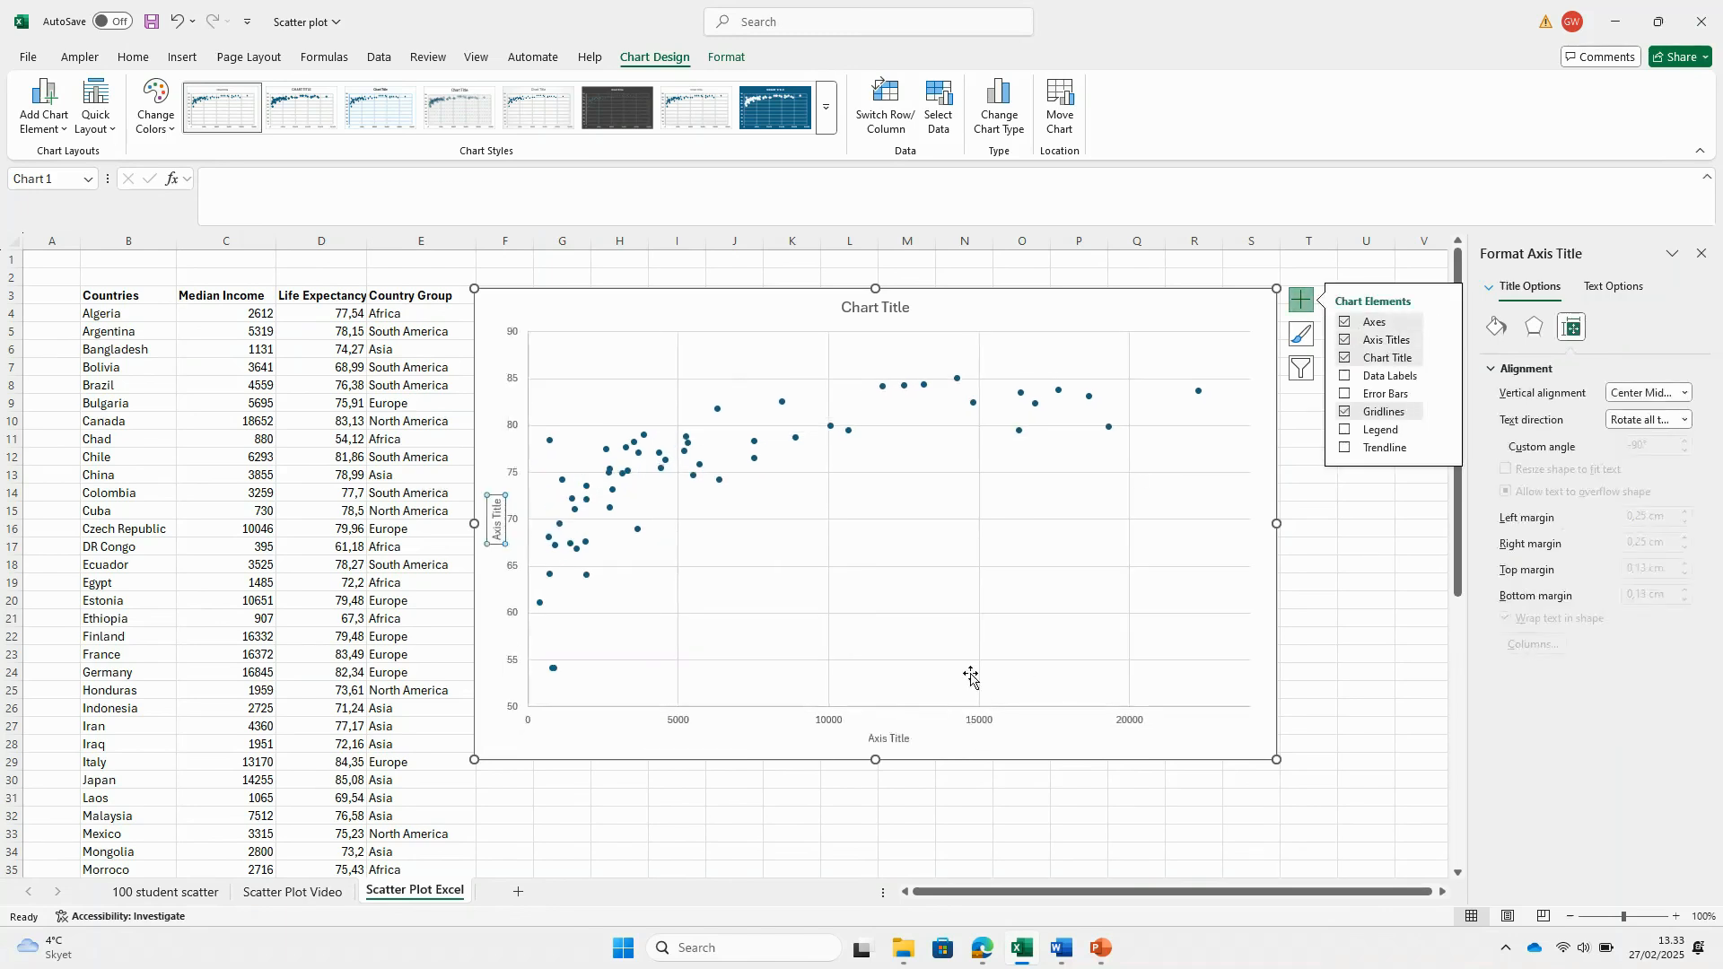
click(875, 738)
double_click(873, 740)
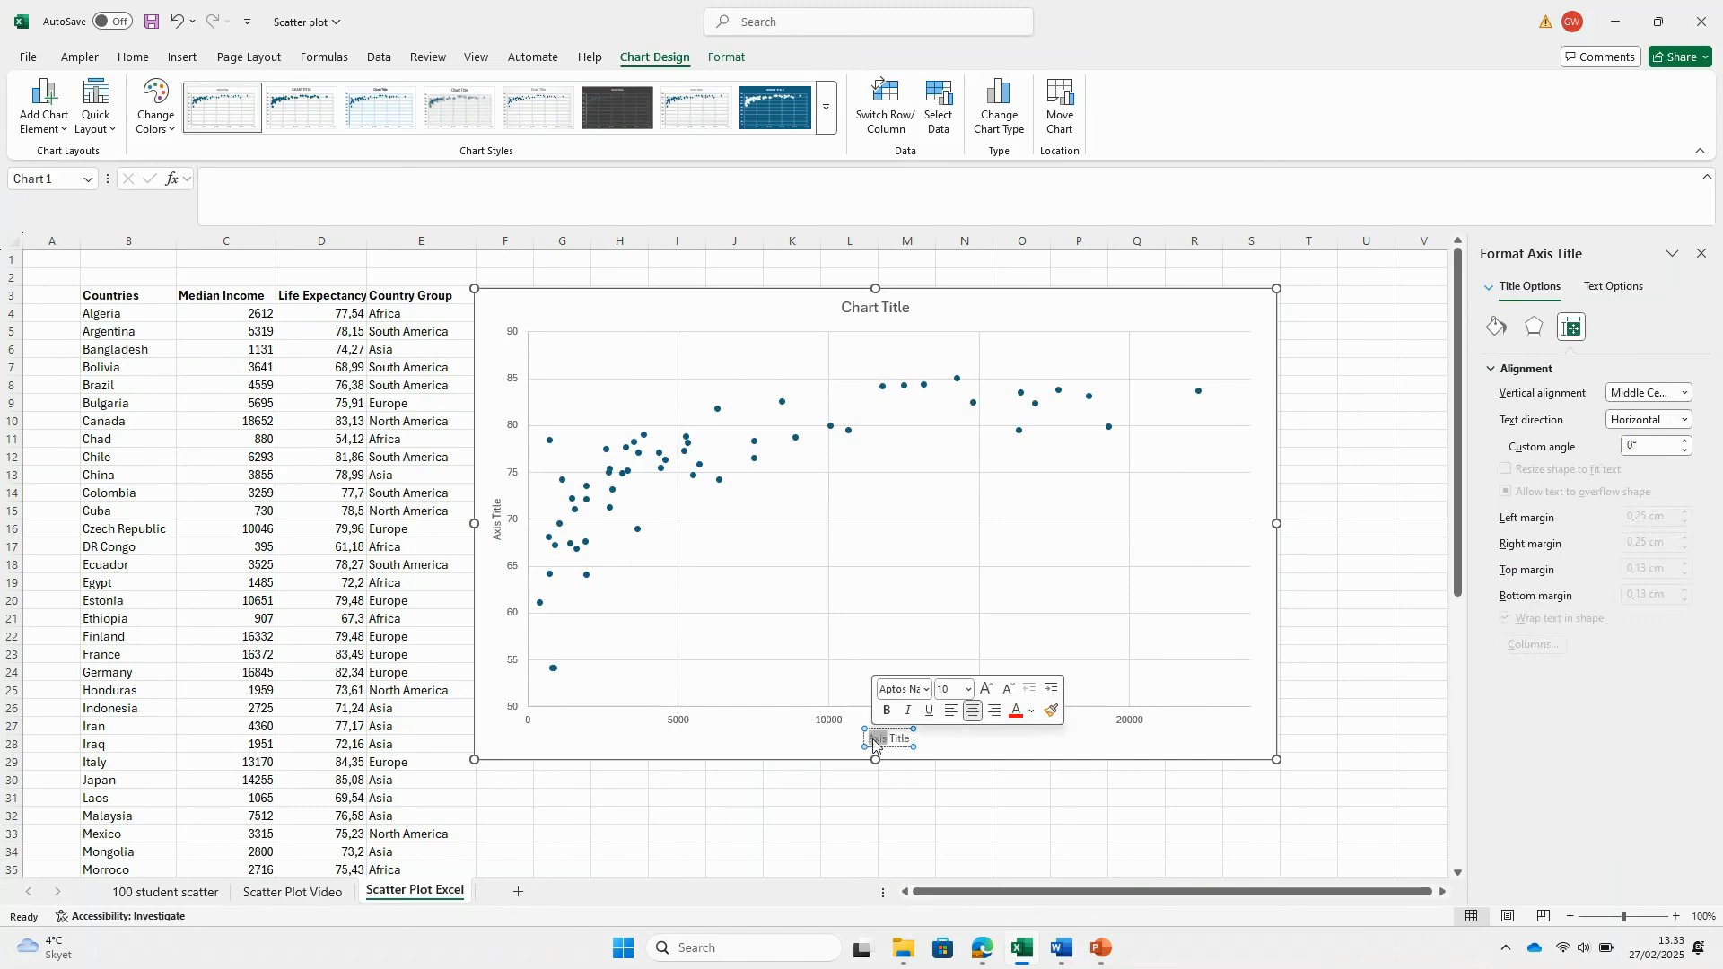
text(Median Income)
- Set the font size of the Median Income axis title to 12
triple_click(873, 739)
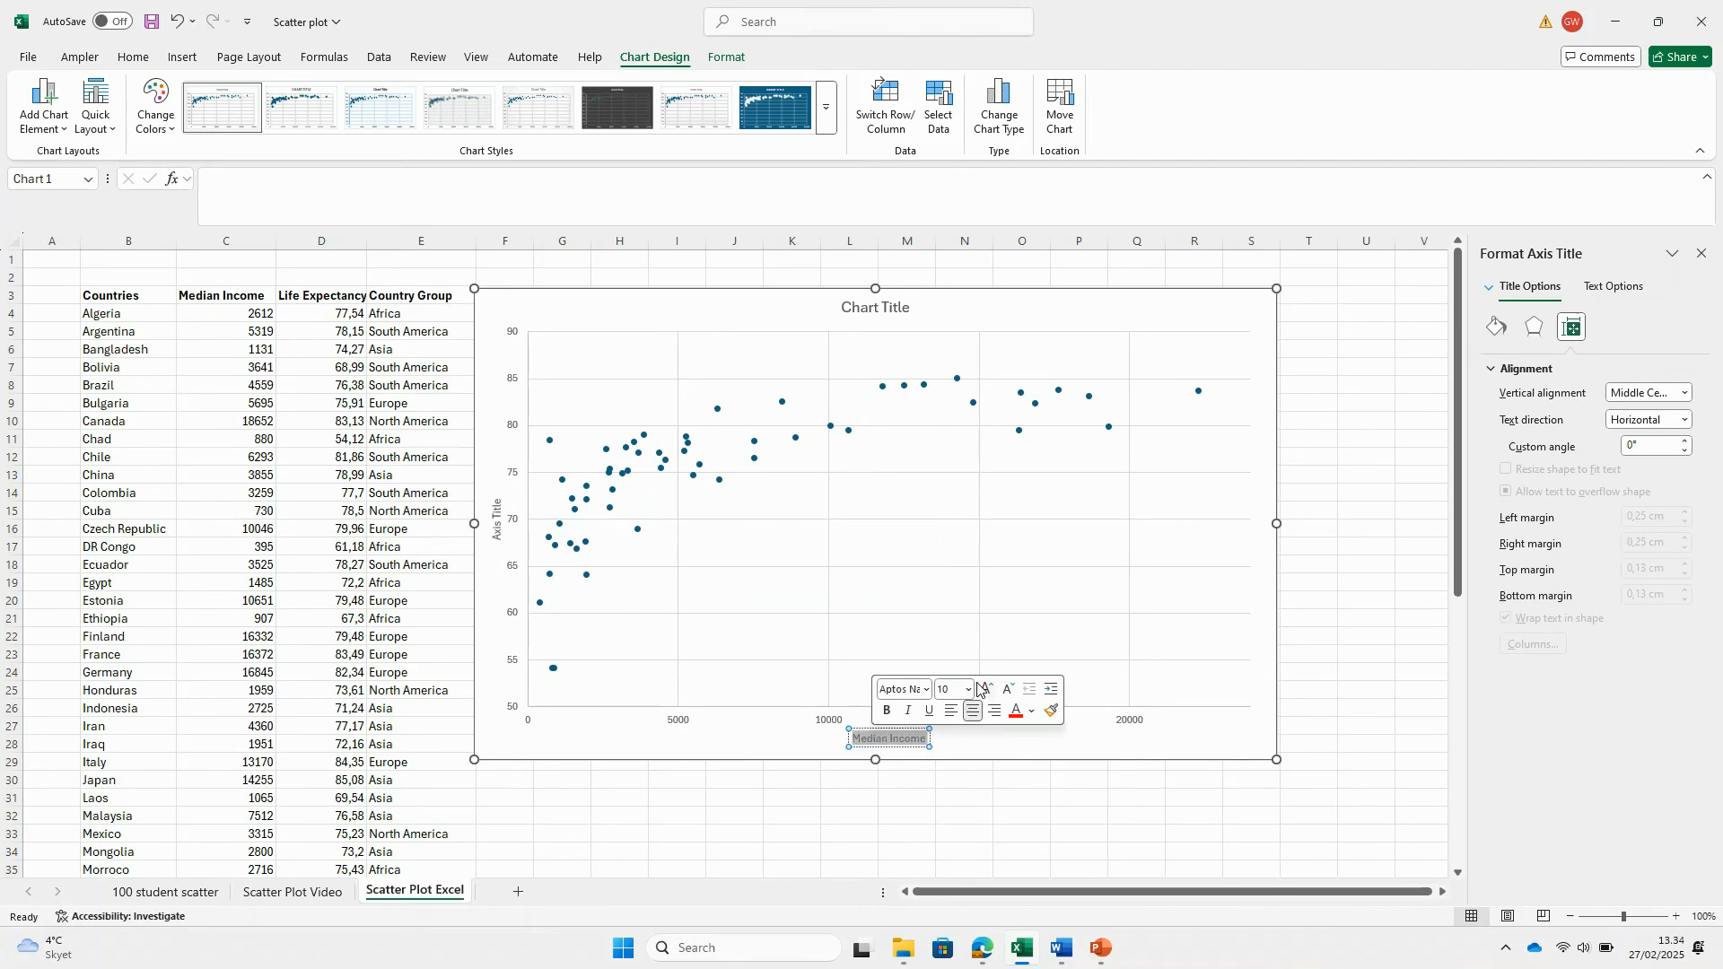
click(969, 689)
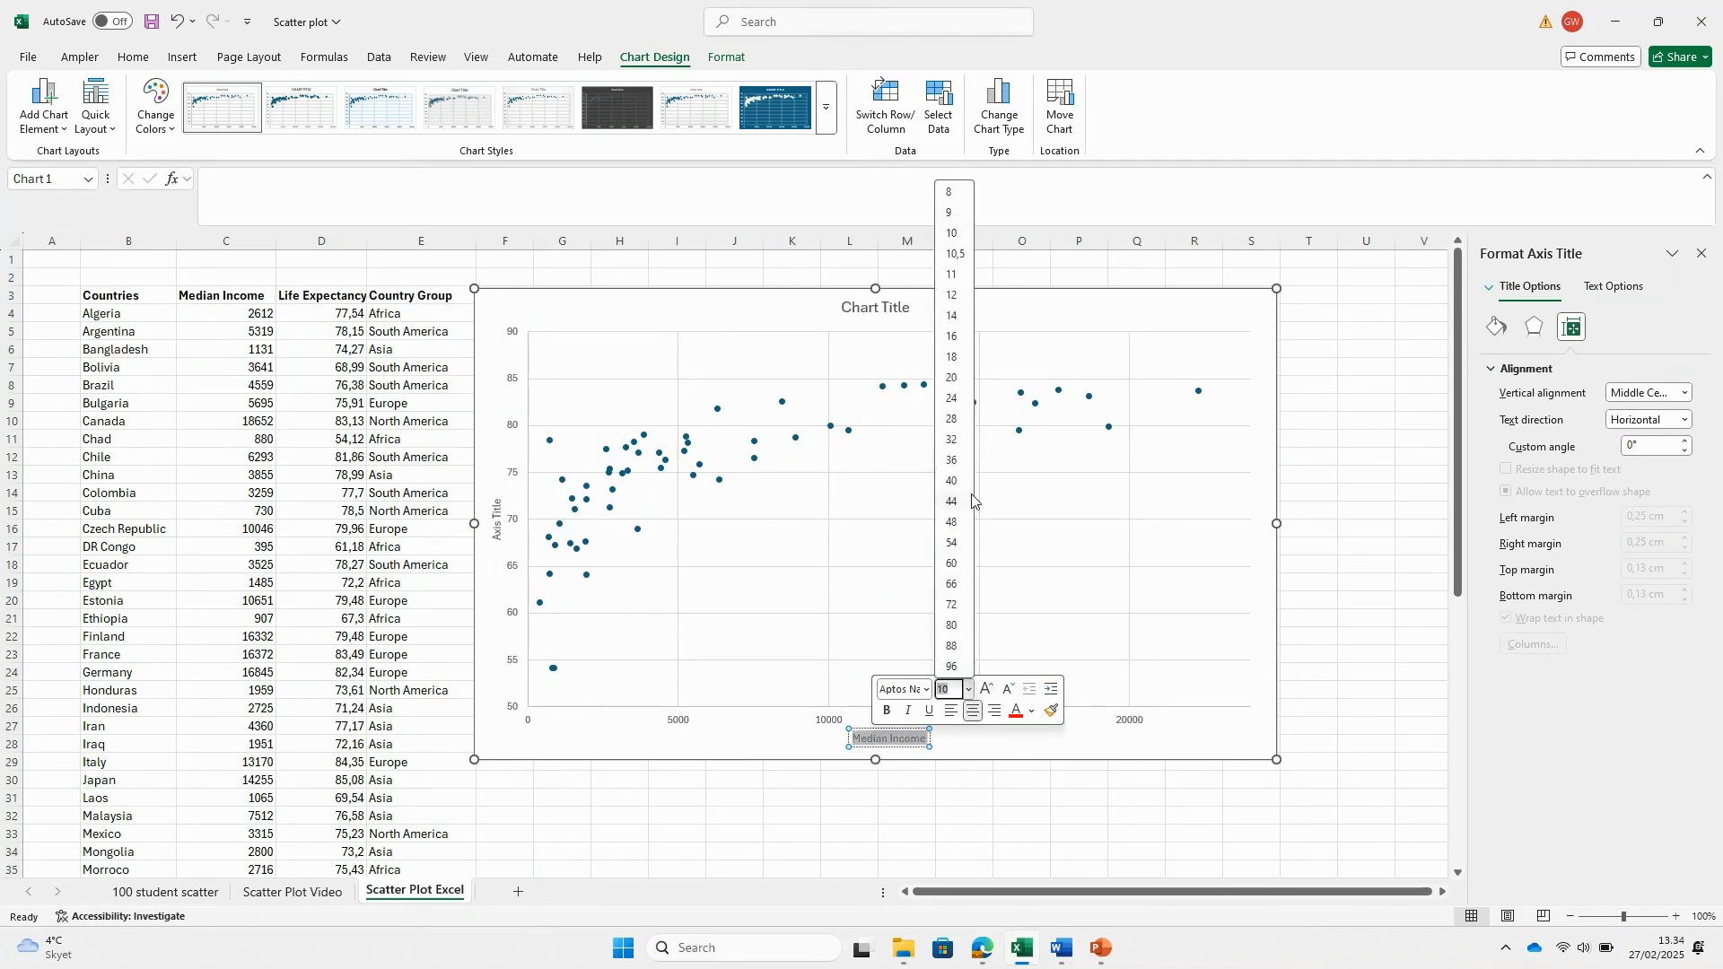
click(955, 296)
click(619, 629)
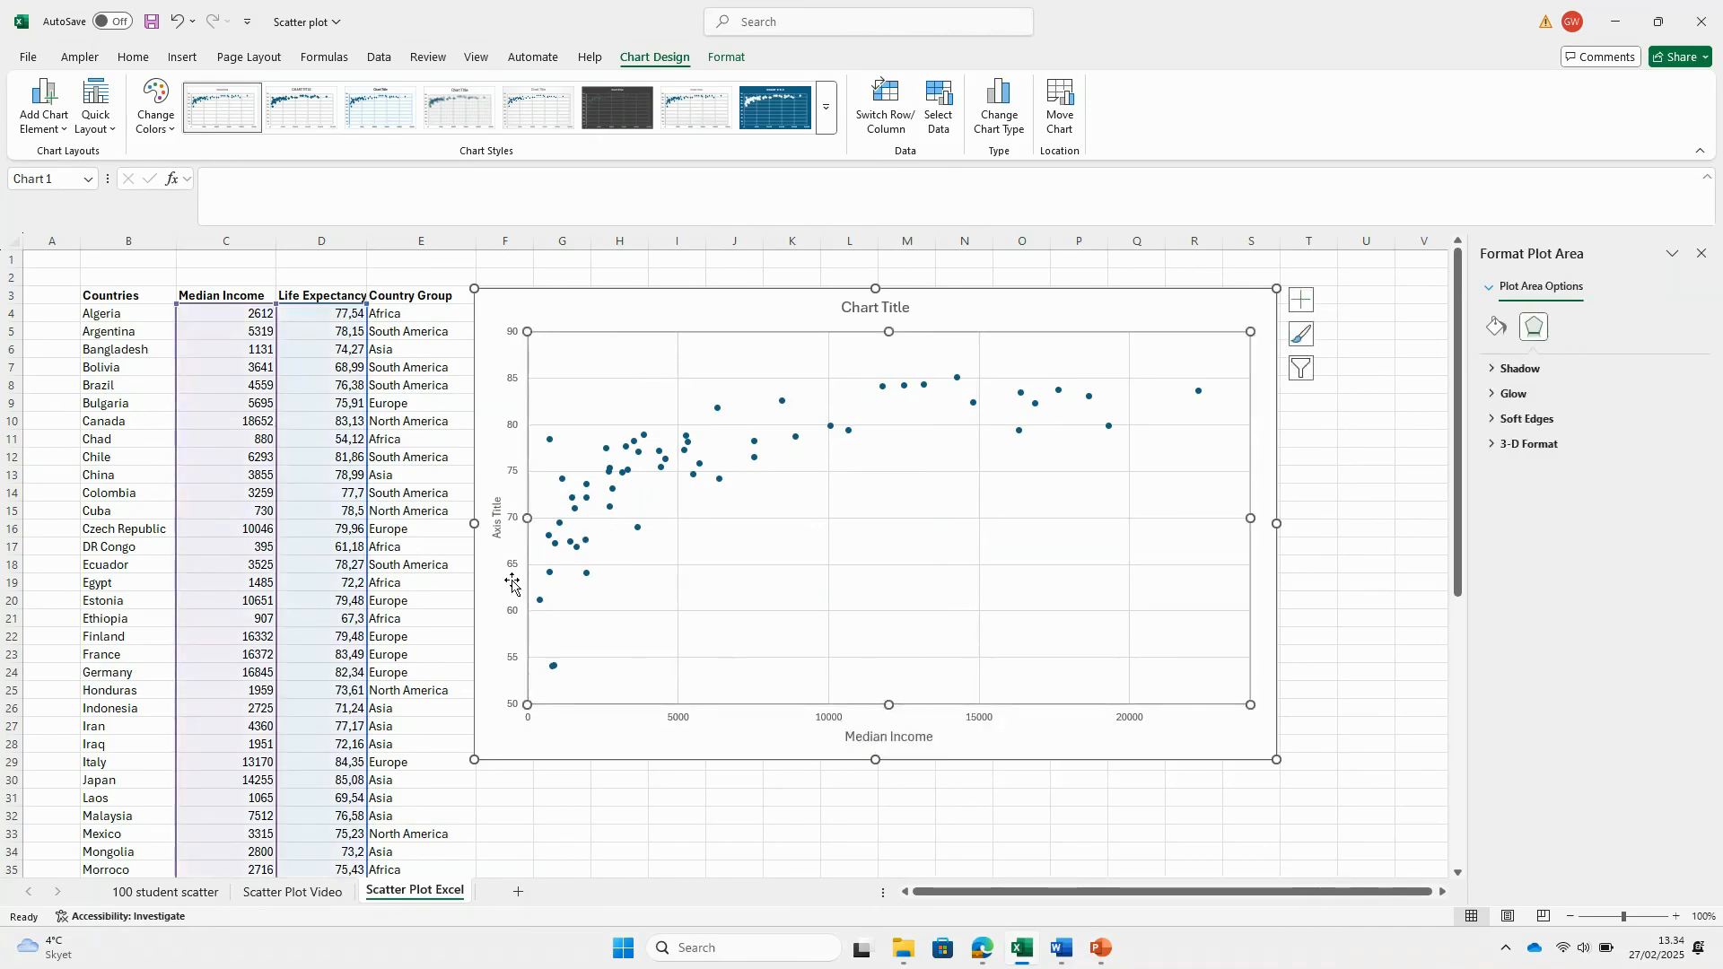
- Set the vertical axis title's font size to 12 and change its text to "Life Expectancy"
click(499, 521)
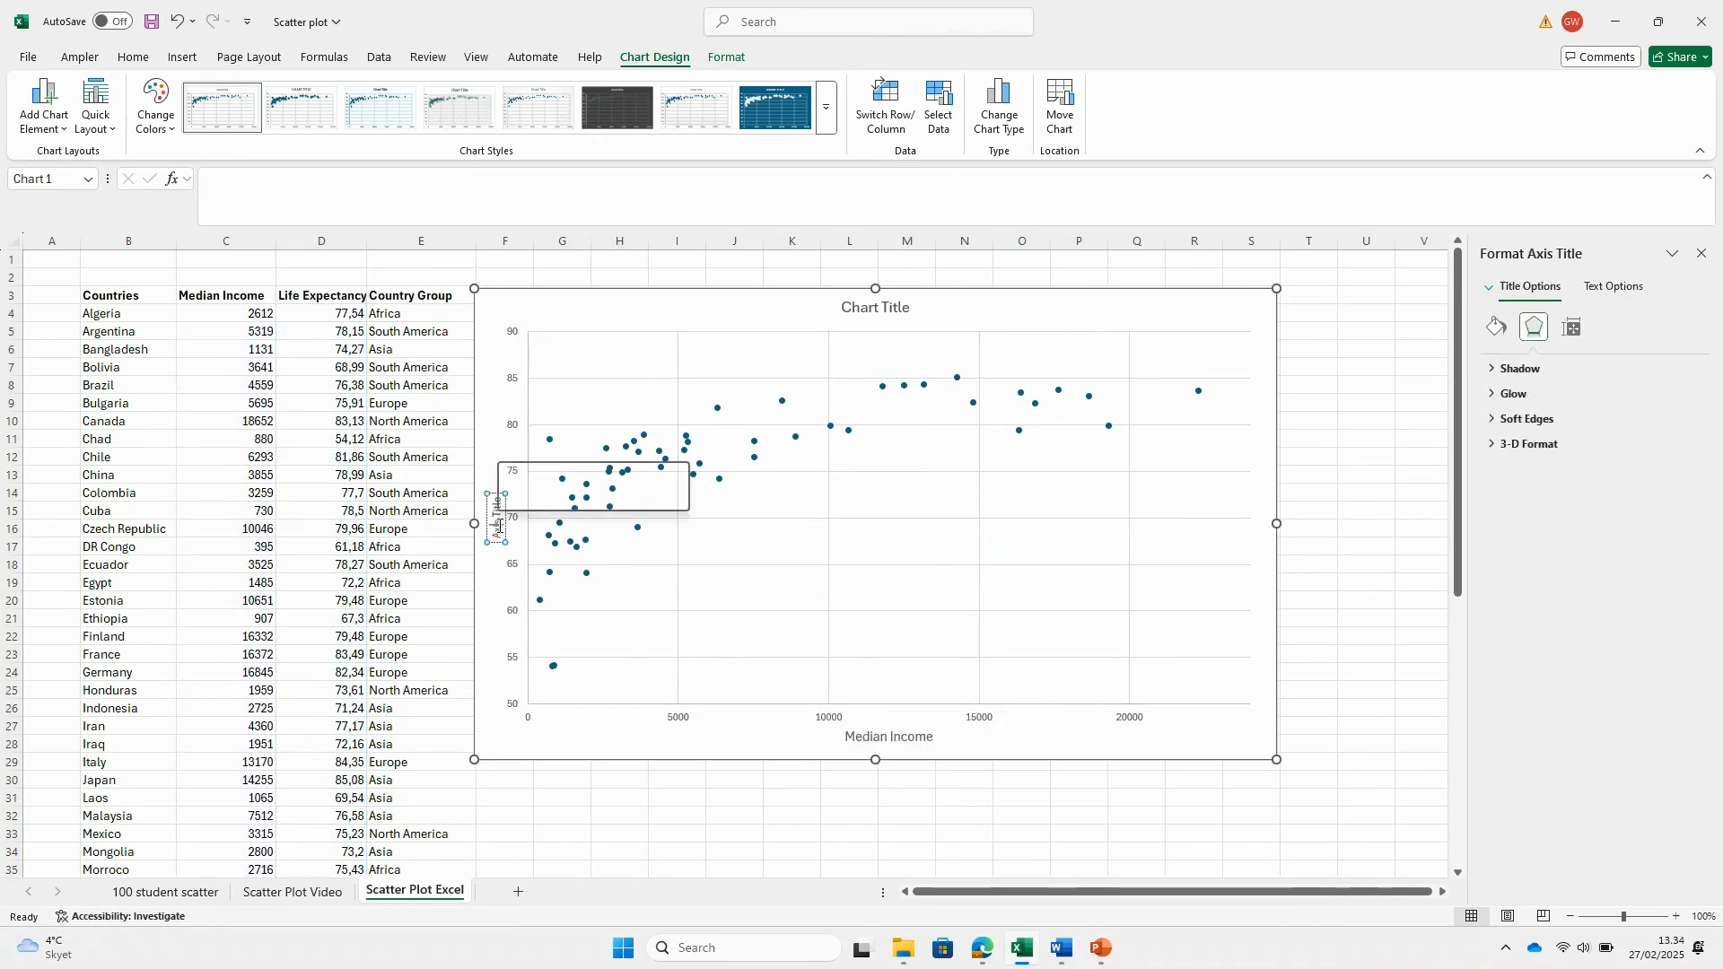
triple_click(500, 526)
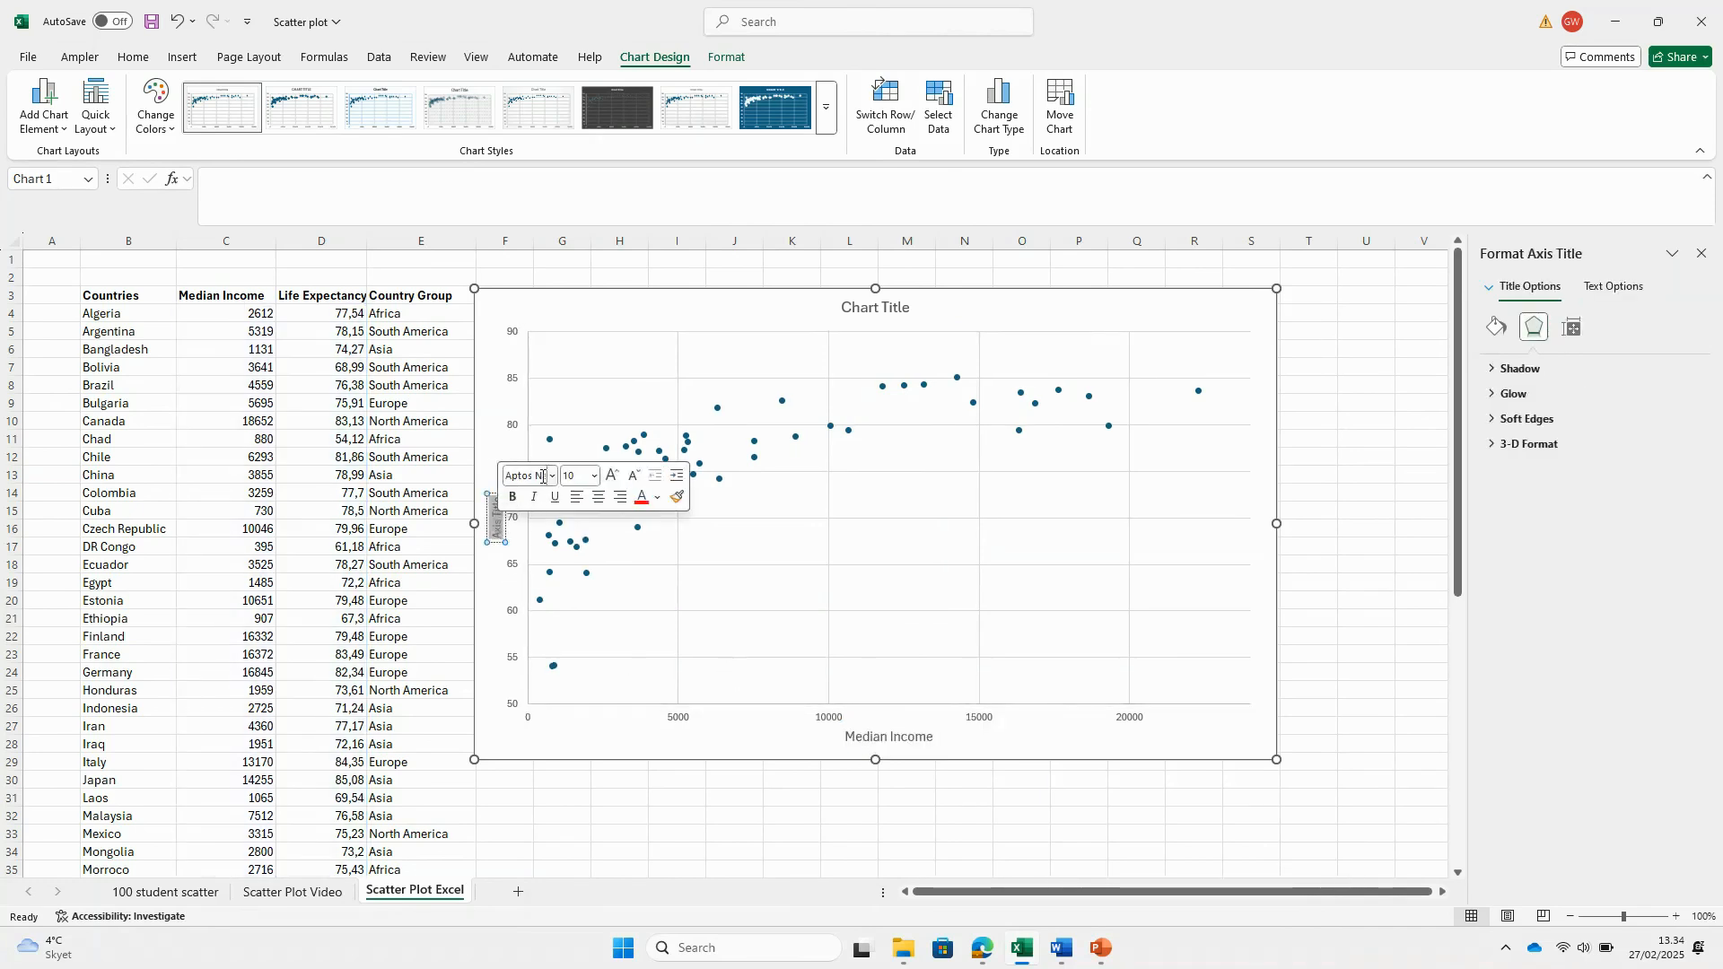
click(571, 475)
text(12)
key(Return)
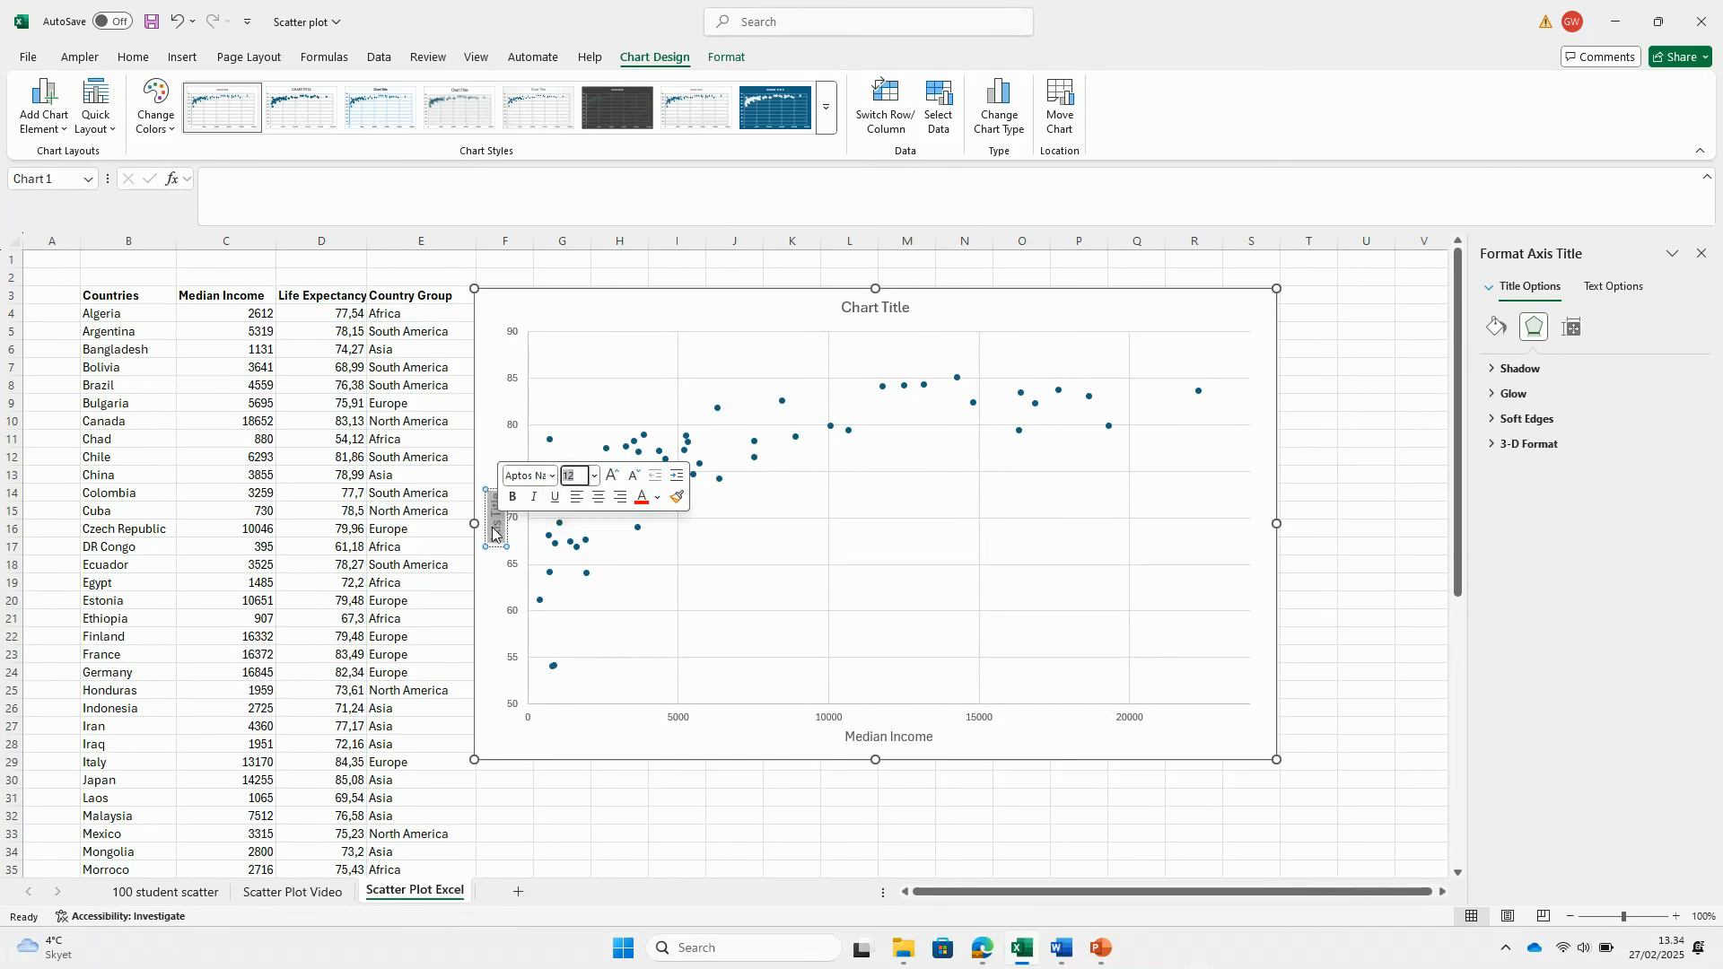
key(BackSpace)
text(Life Expectancy)
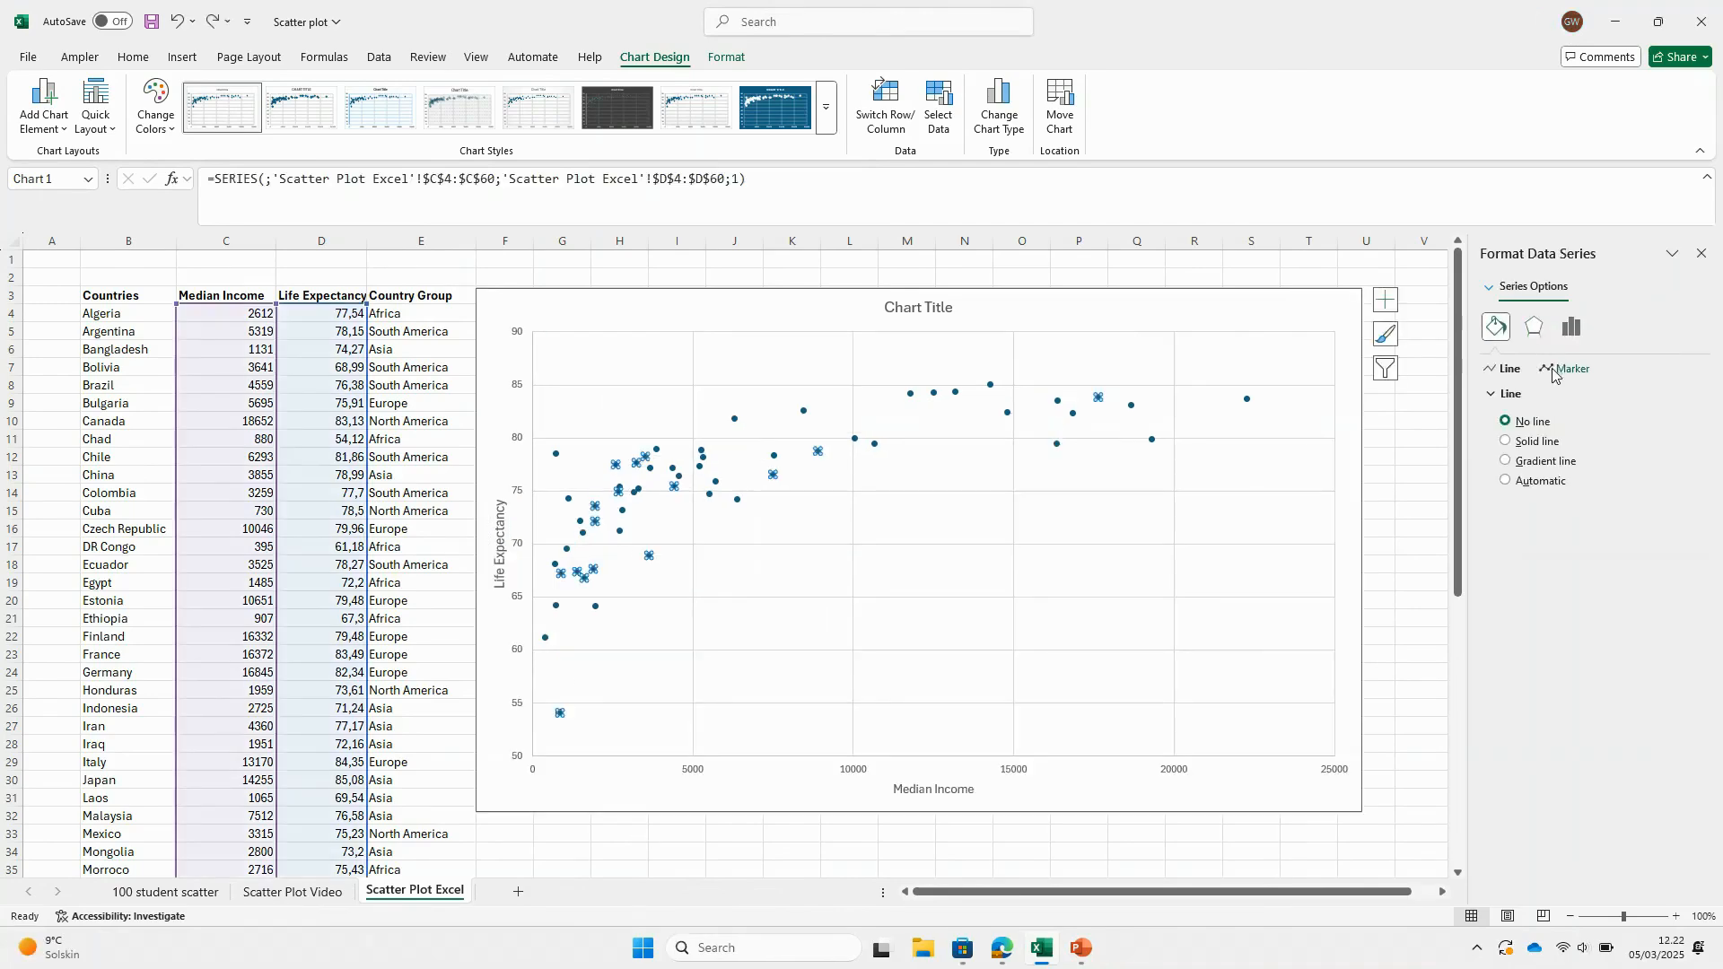
- Increase the border width of all the data series markers to 2 pt
click(1555, 373)
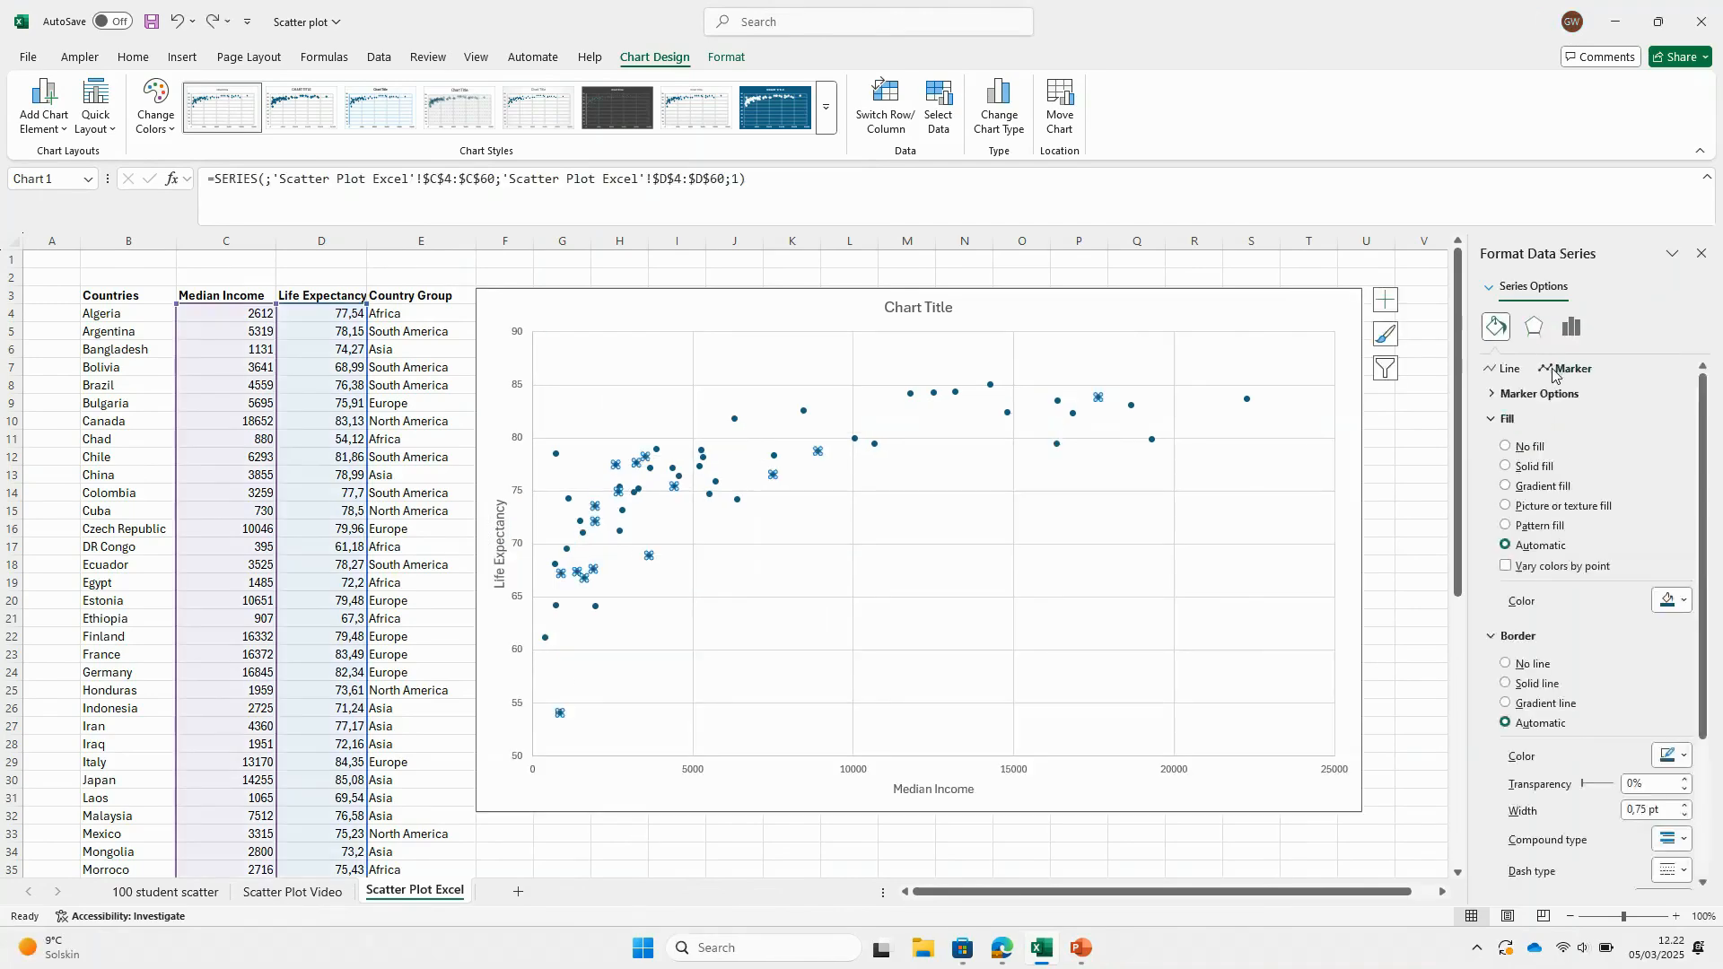
click(1686, 806)
click(1686, 806)
click(1686, 806)
click(1686, 806)
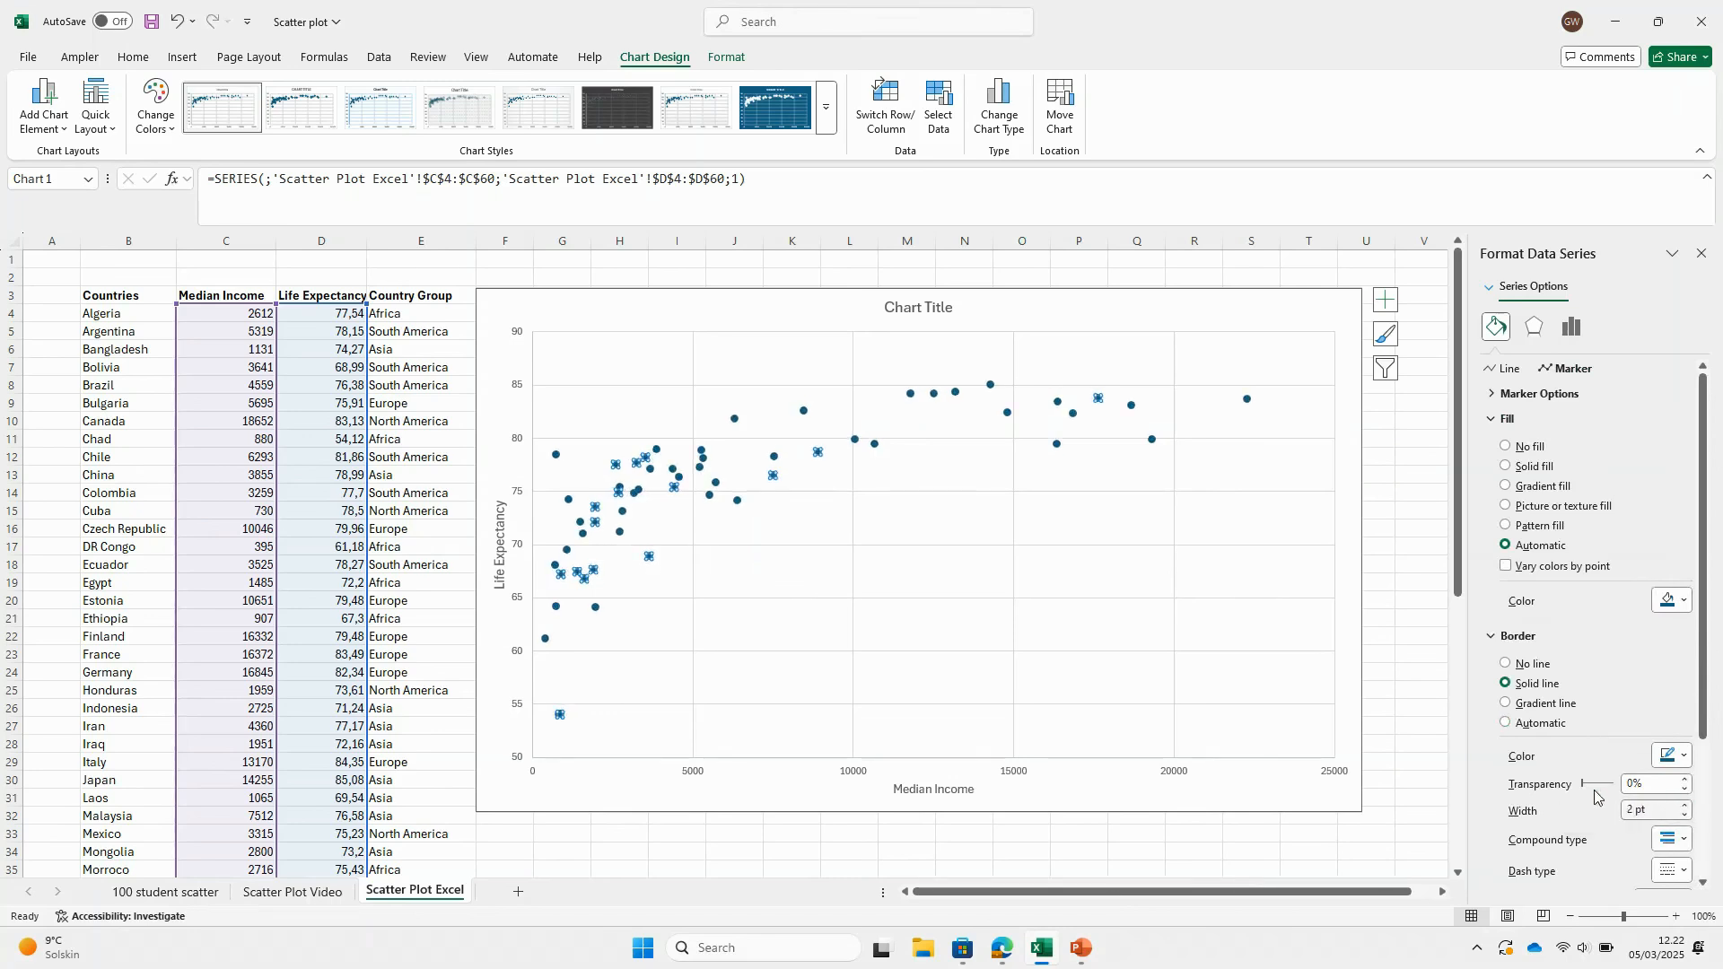
click(777, 572)
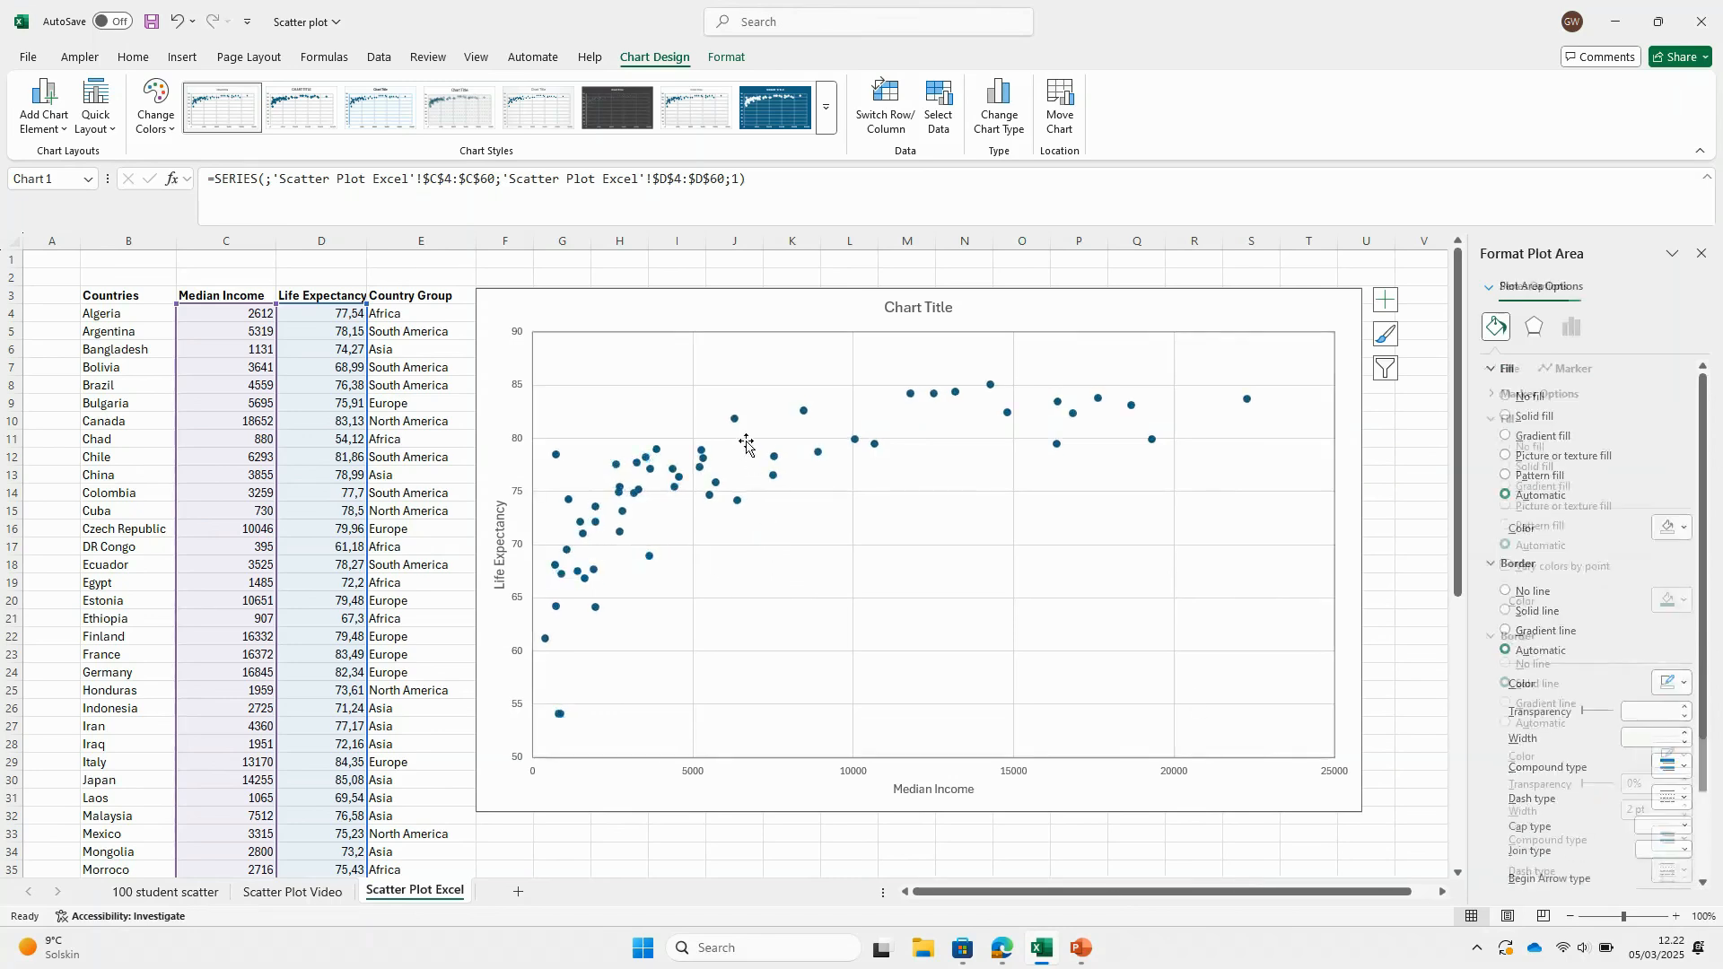
- Recolour only the Chile data point, giving its marker a light pink fill and a matching pink border
click(735, 421)
click(734, 419)
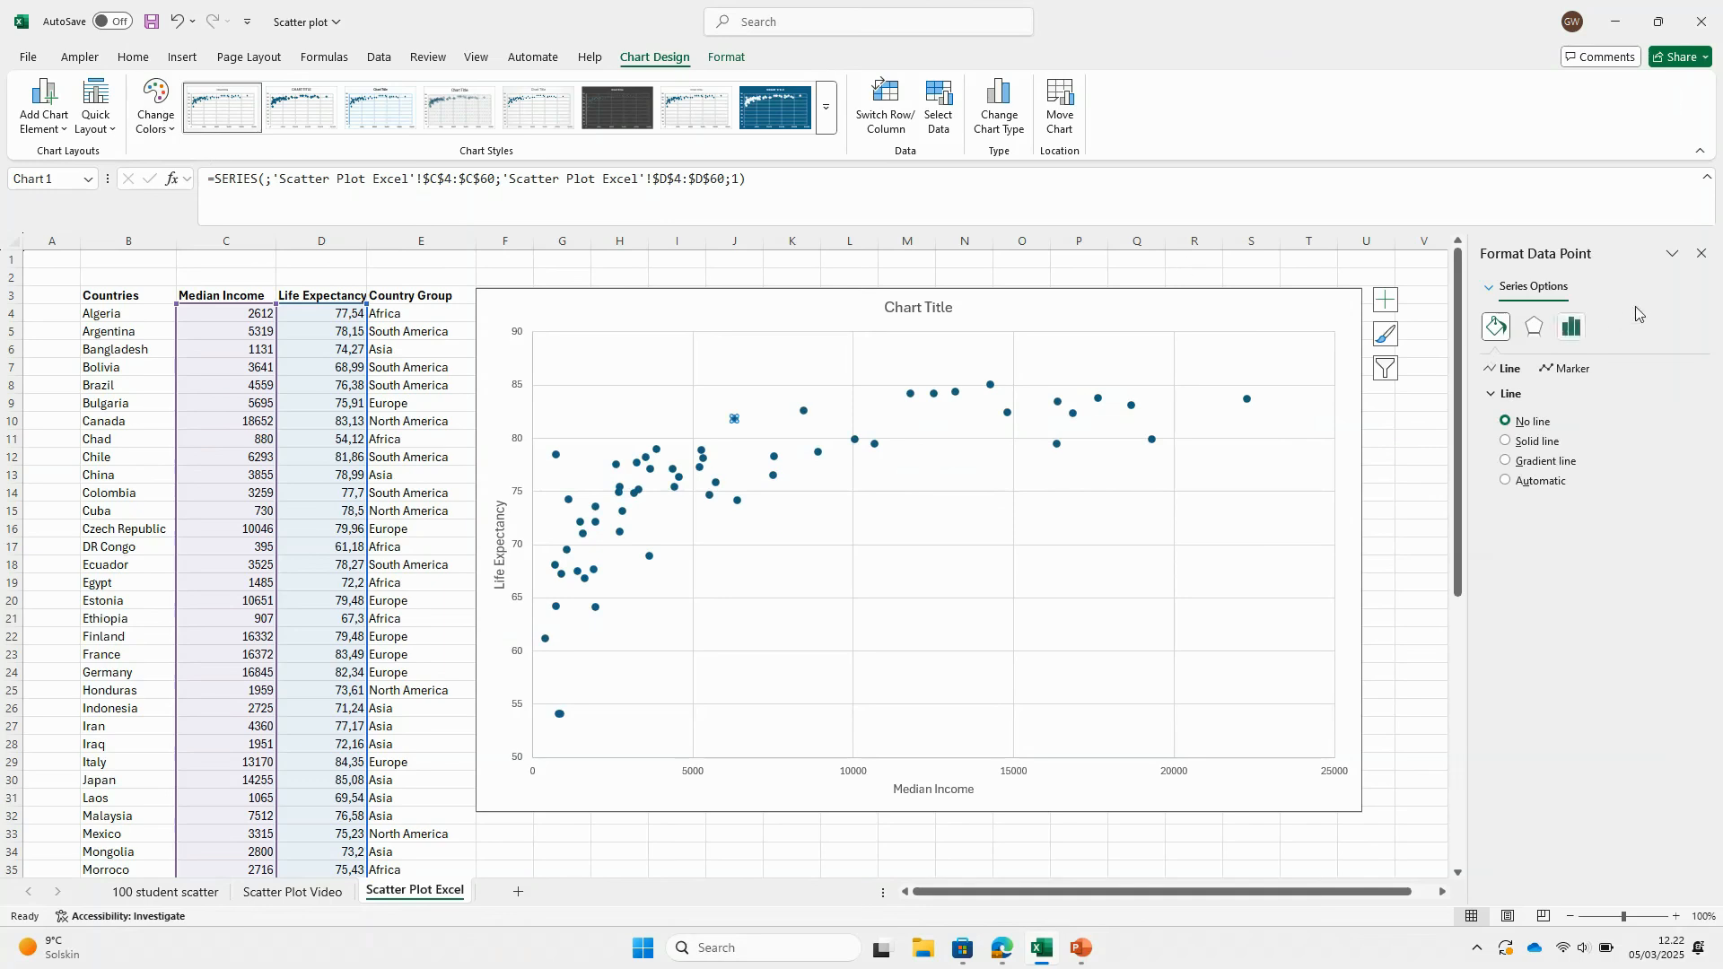
click(1568, 370)
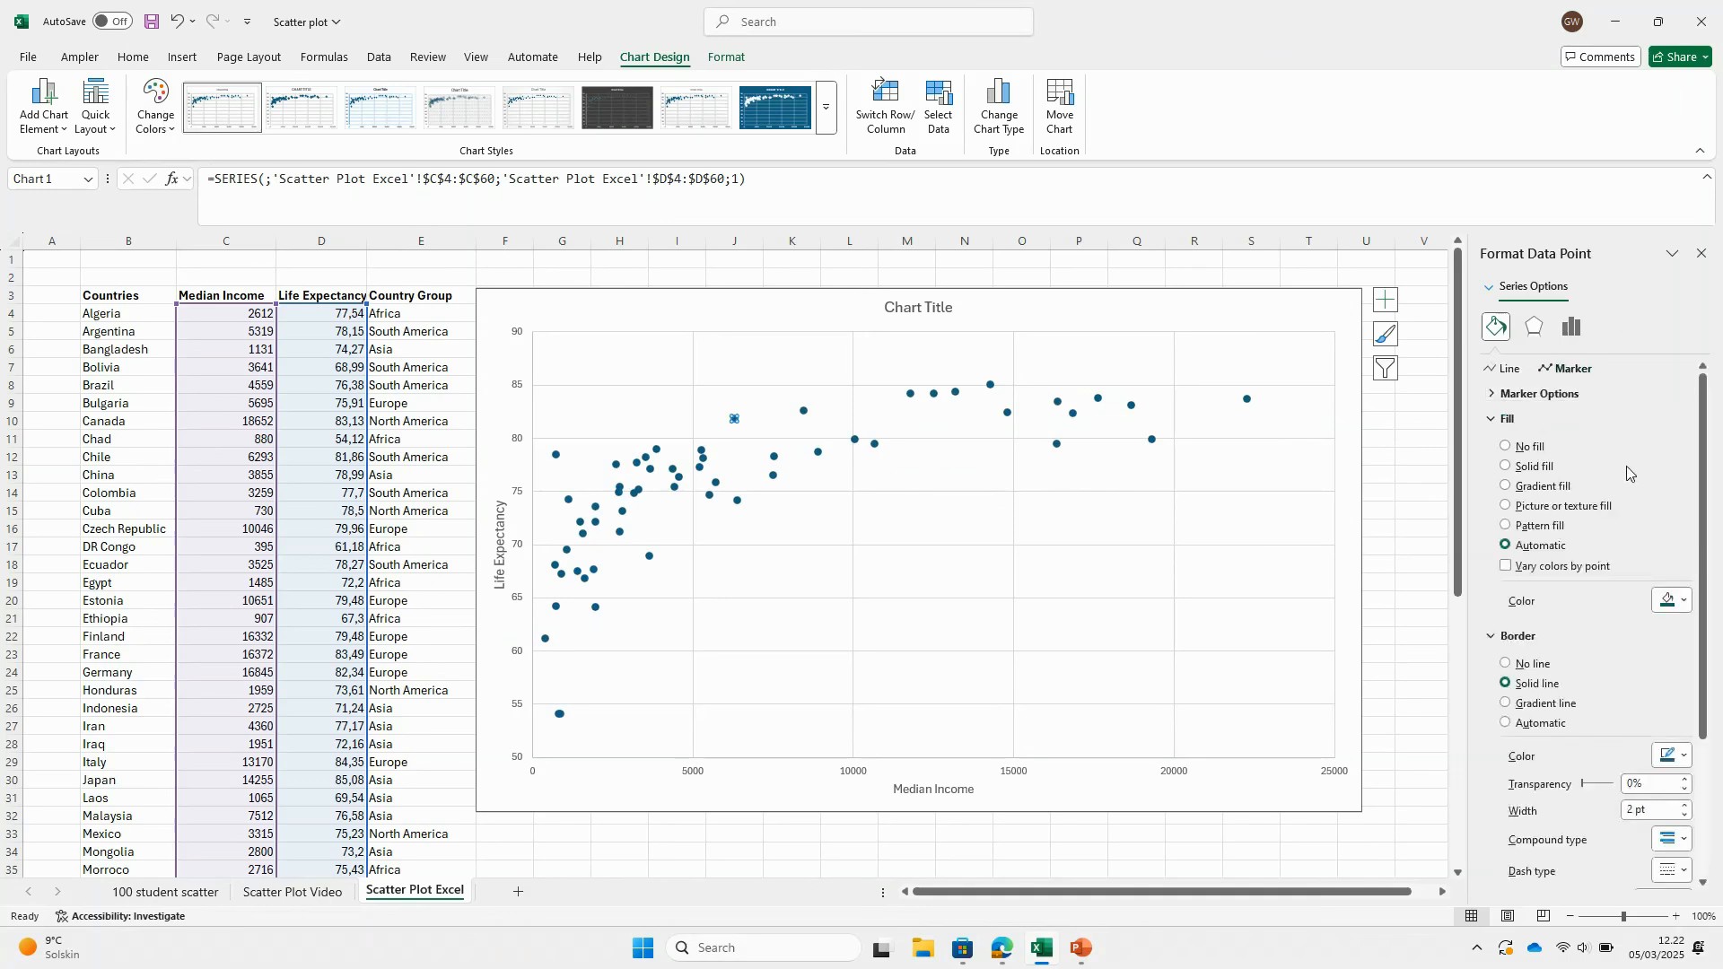
click(1670, 600)
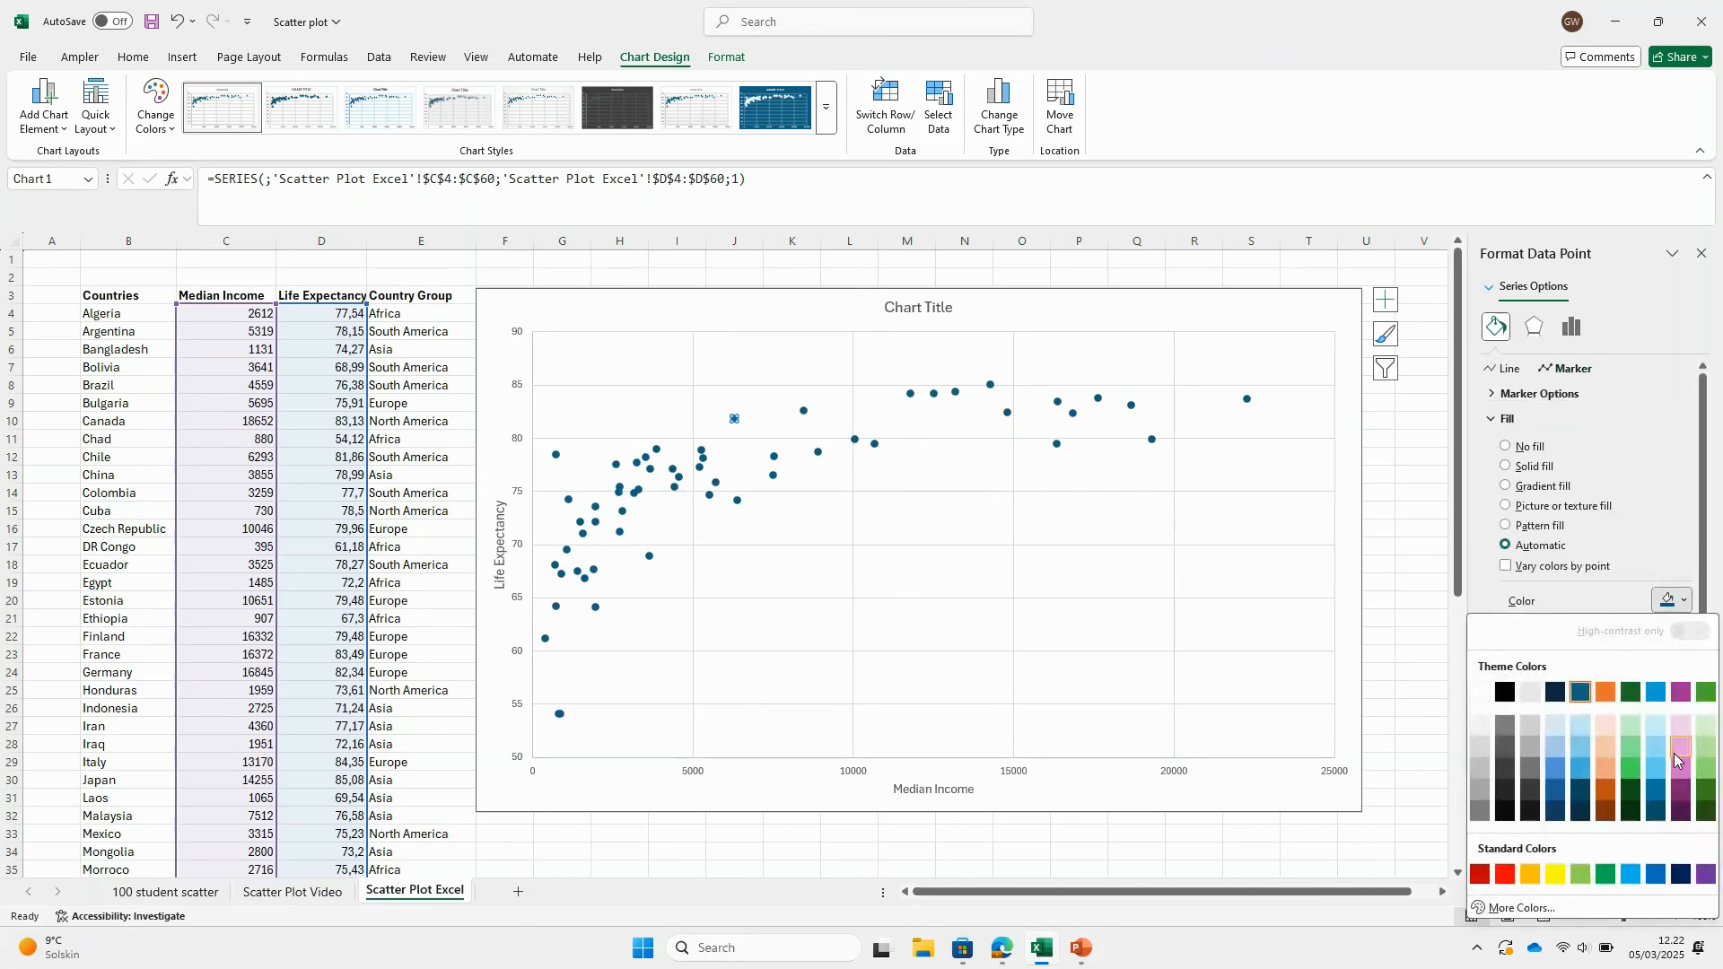
click(1674, 752)
click(1670, 781)
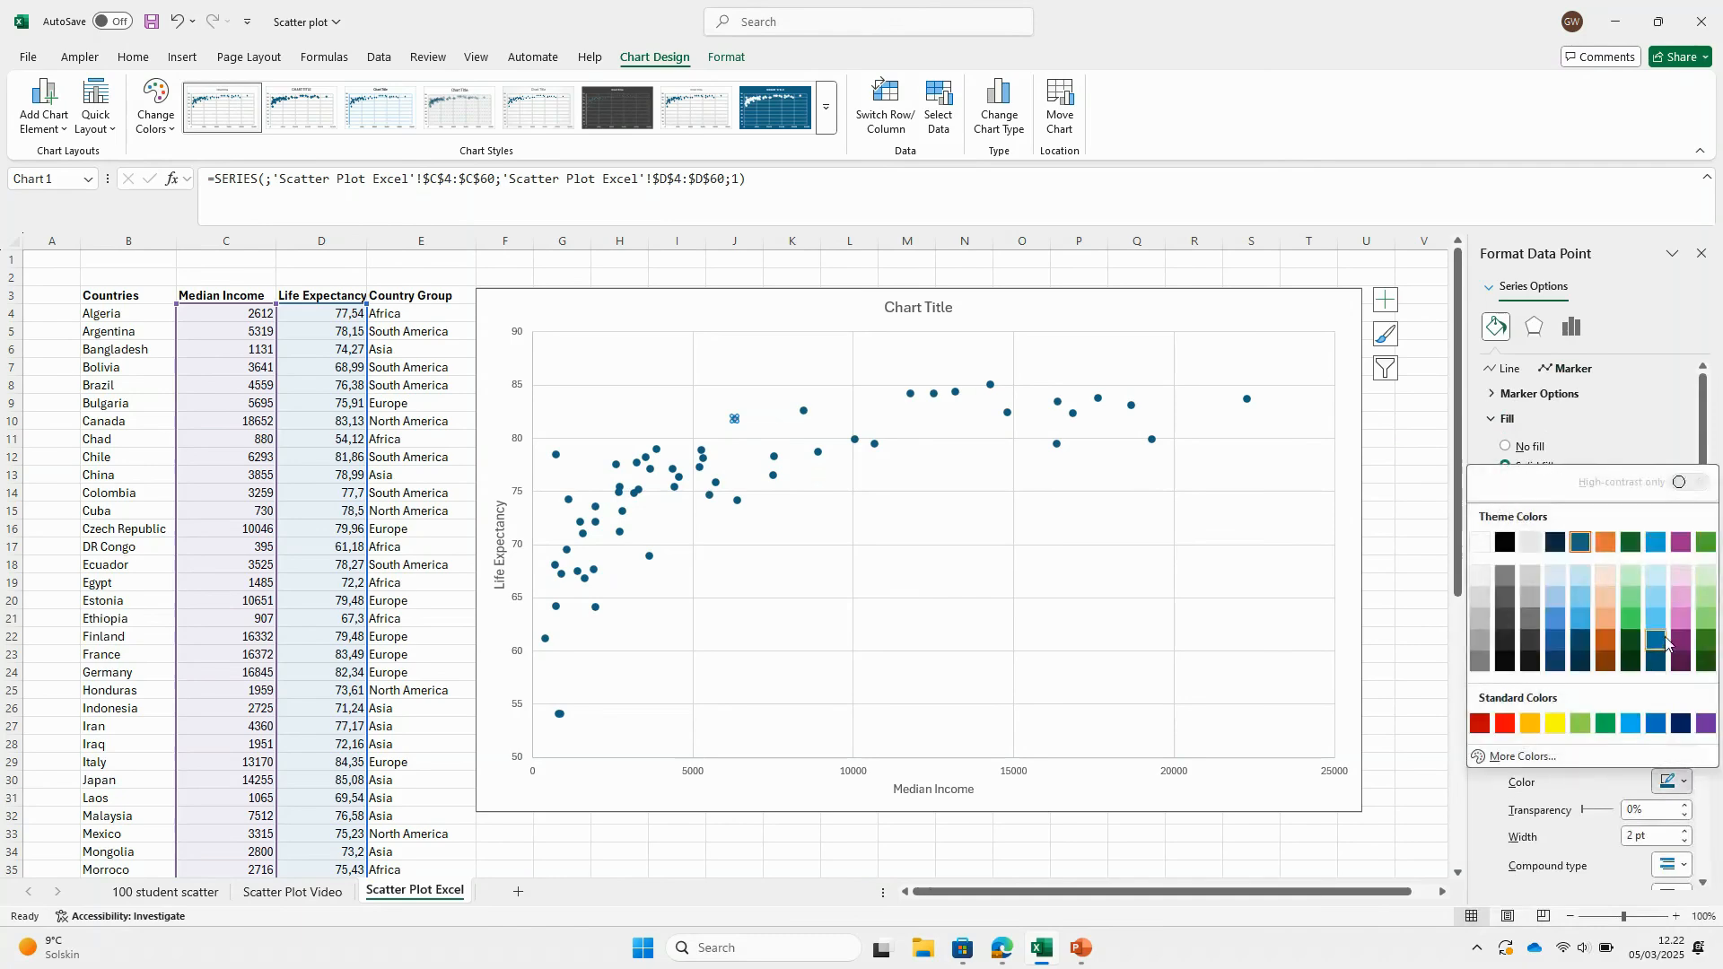
click(1681, 604)
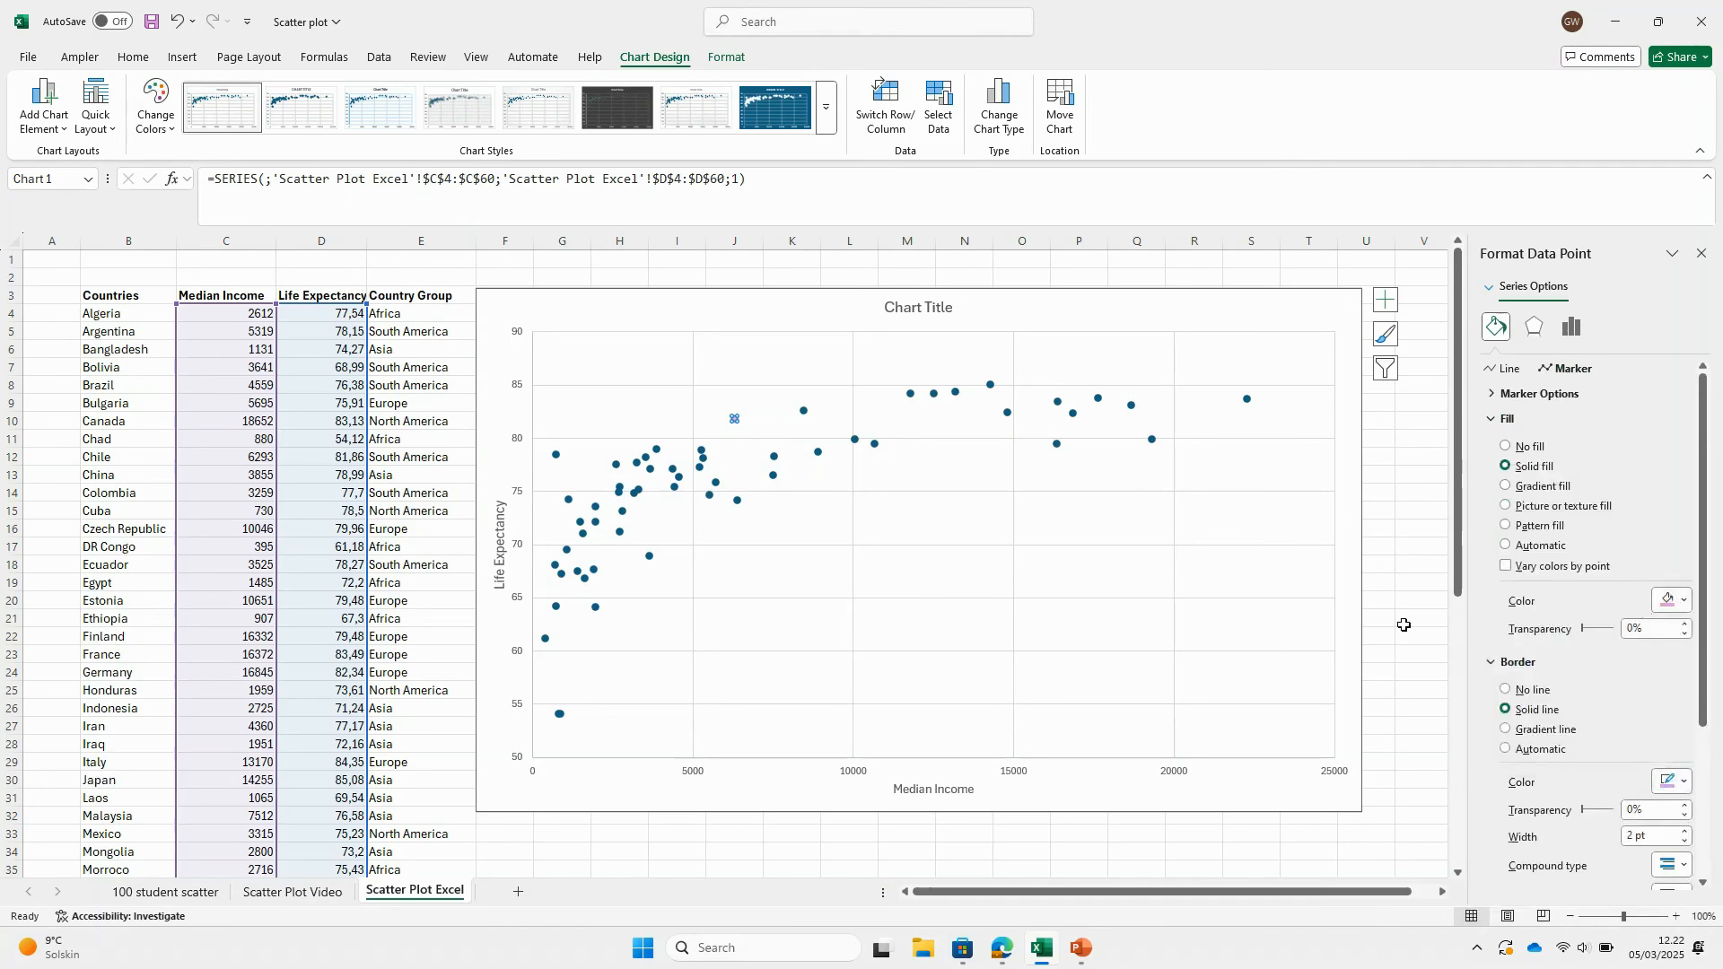
click(962, 604)
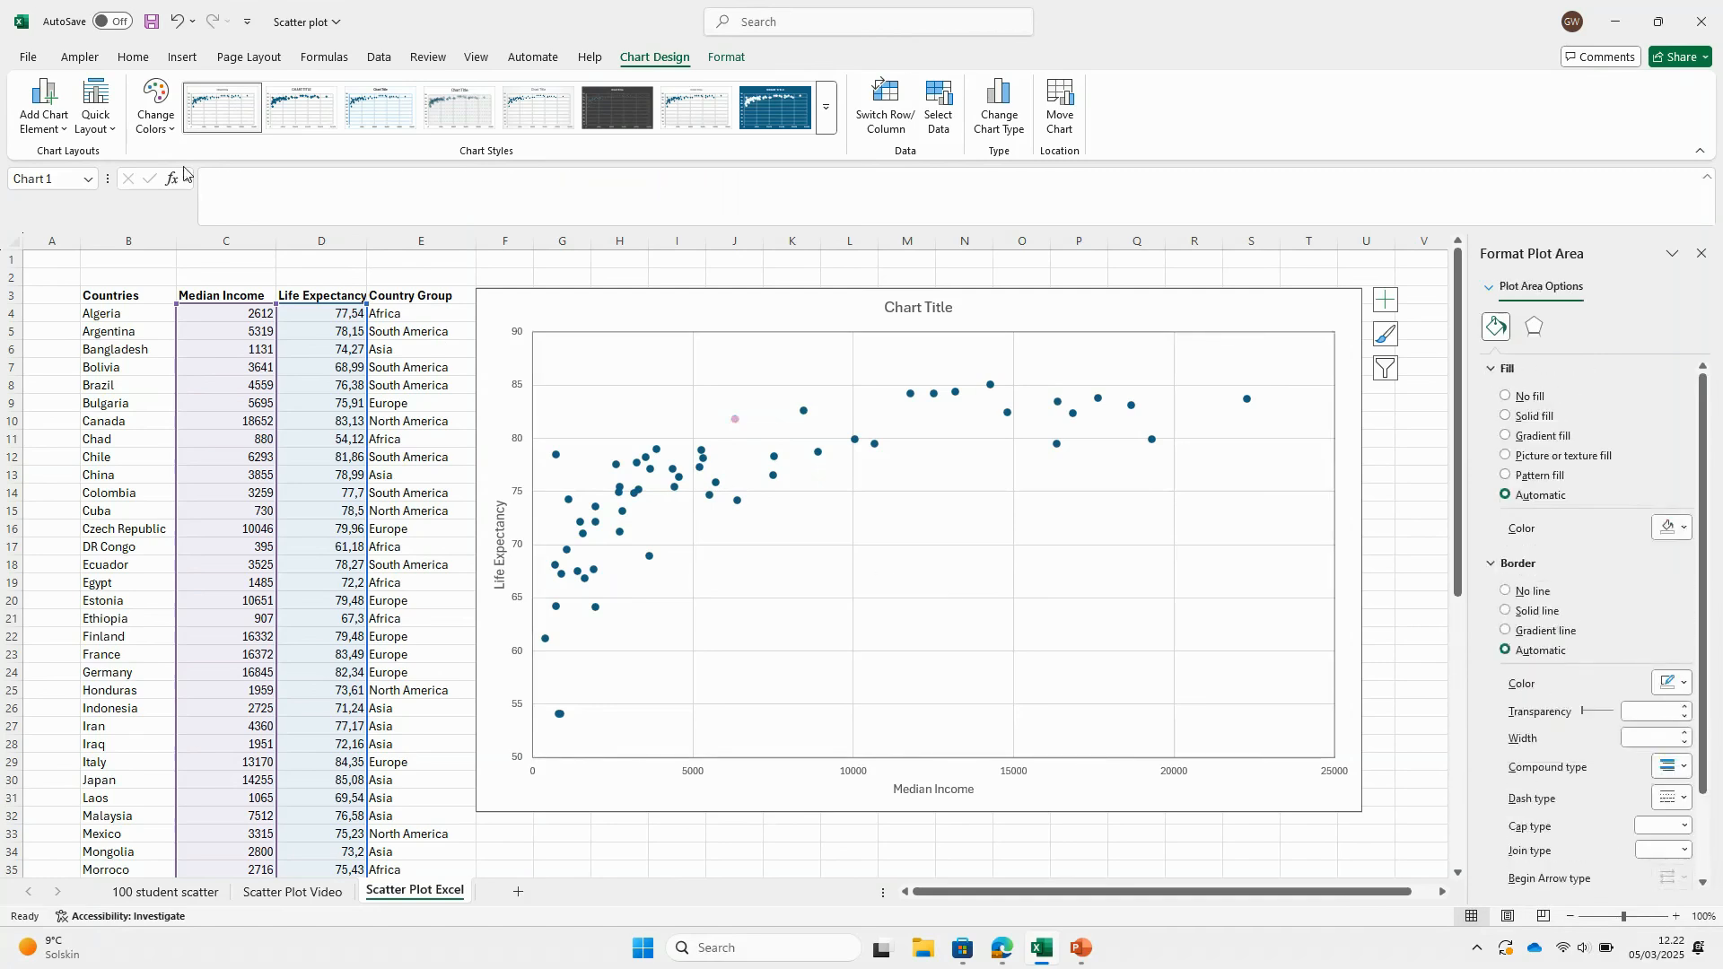
- Add data labels to the right of all the scatter chart's points
click(36, 125)
mouse_move(135, 243)
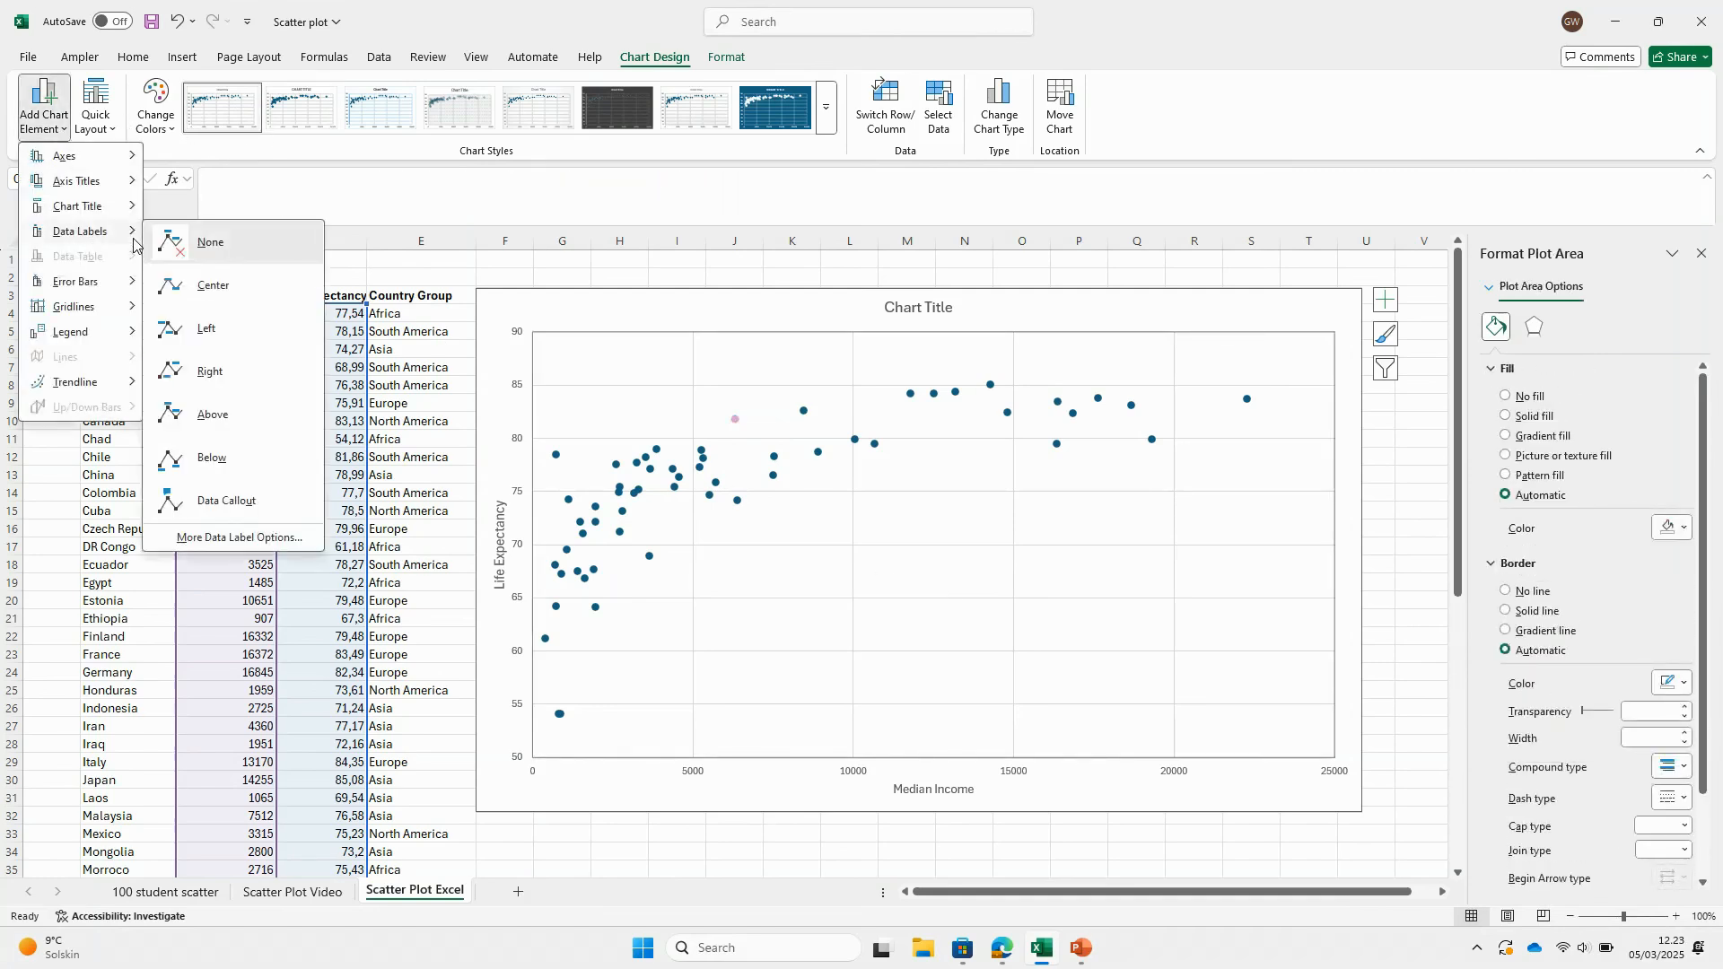
click(240, 369)
- Move the Chile point's data label directly above its marker and replace its value with the text "Chile"
click(763, 418)
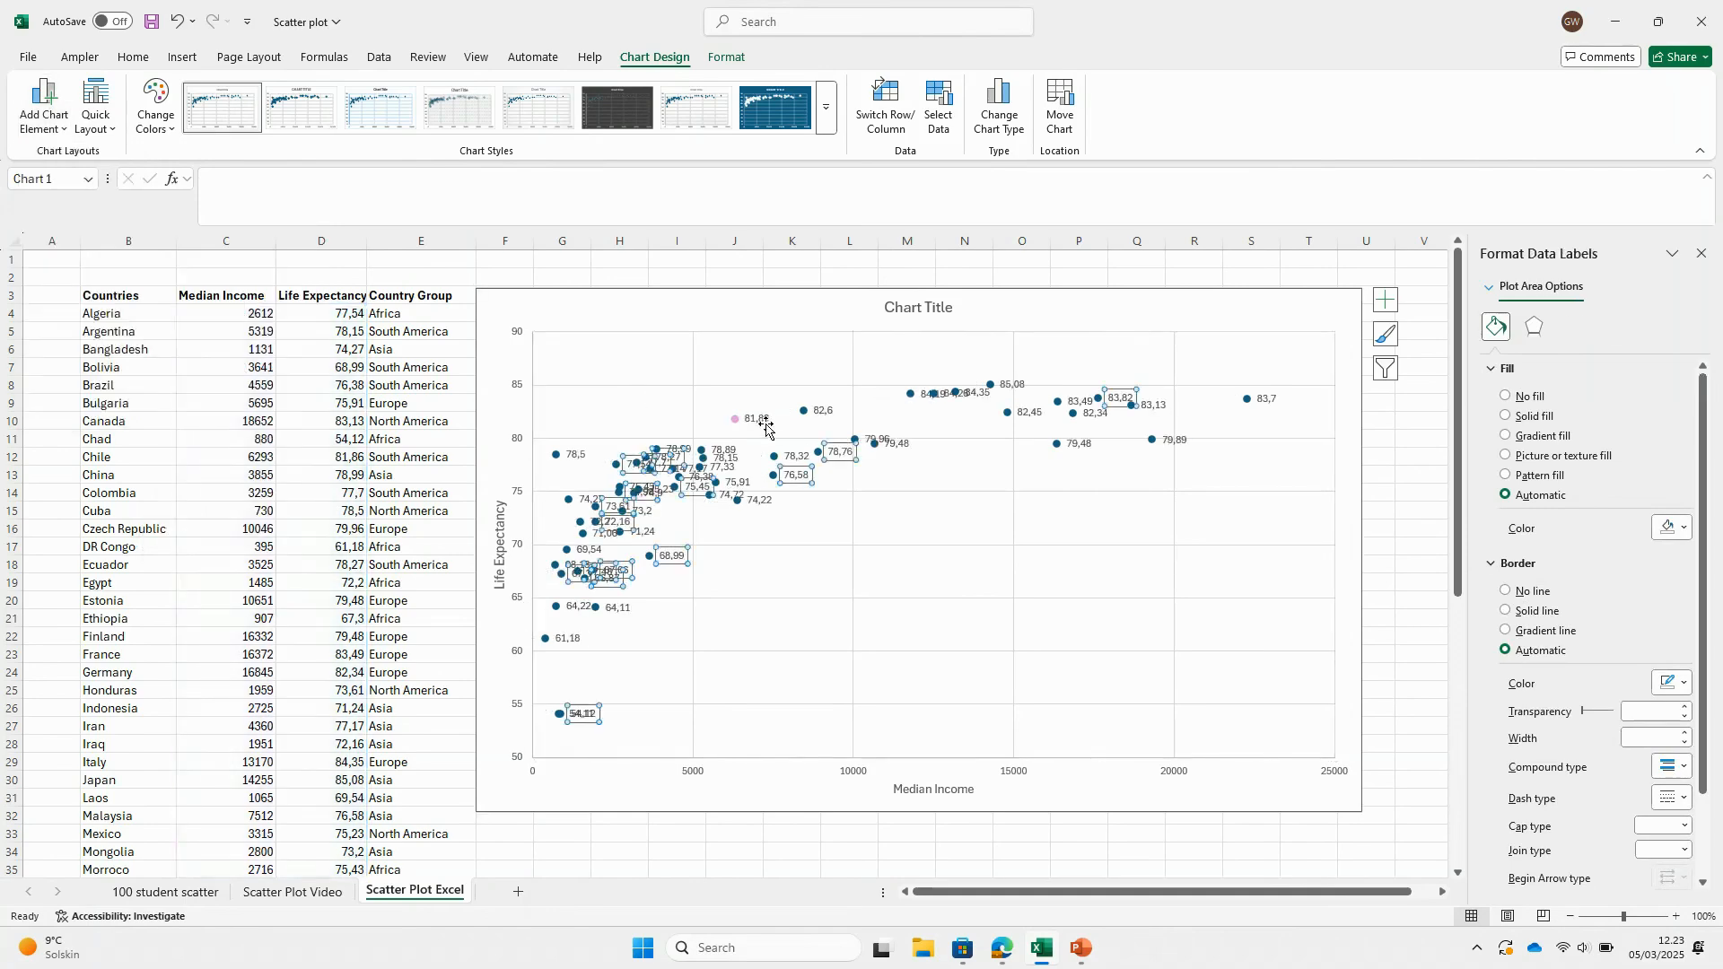
click(763, 418)
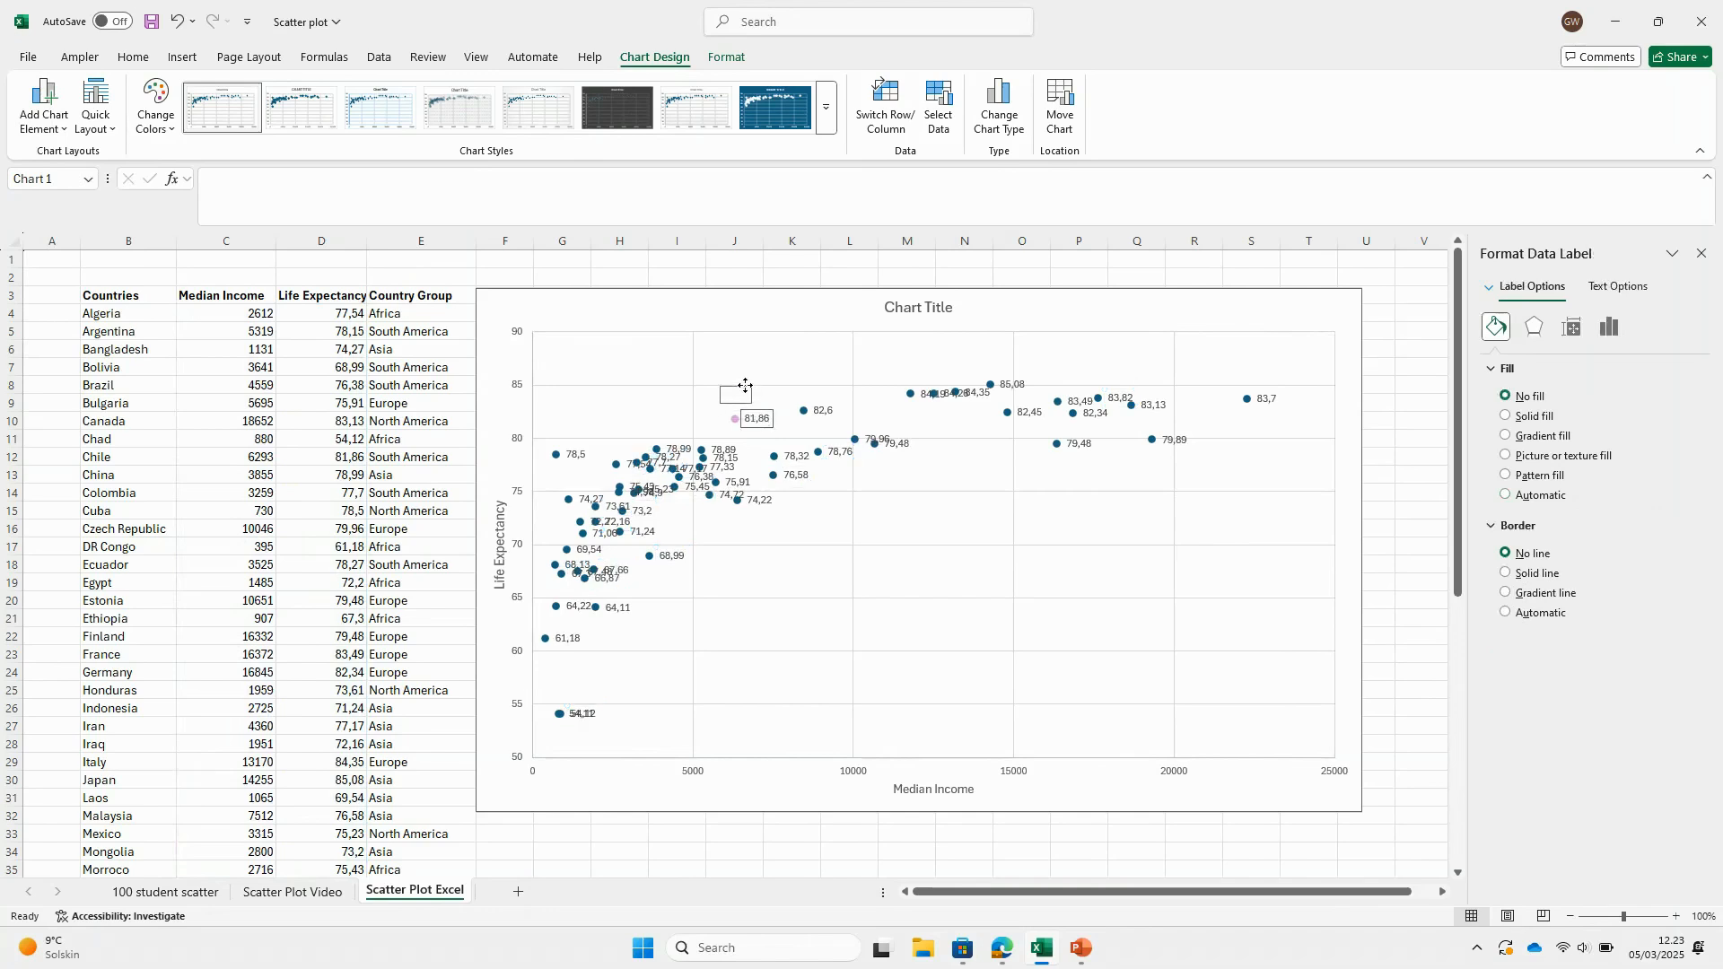
drag(762, 417, 740, 393)
double_click(739, 394)
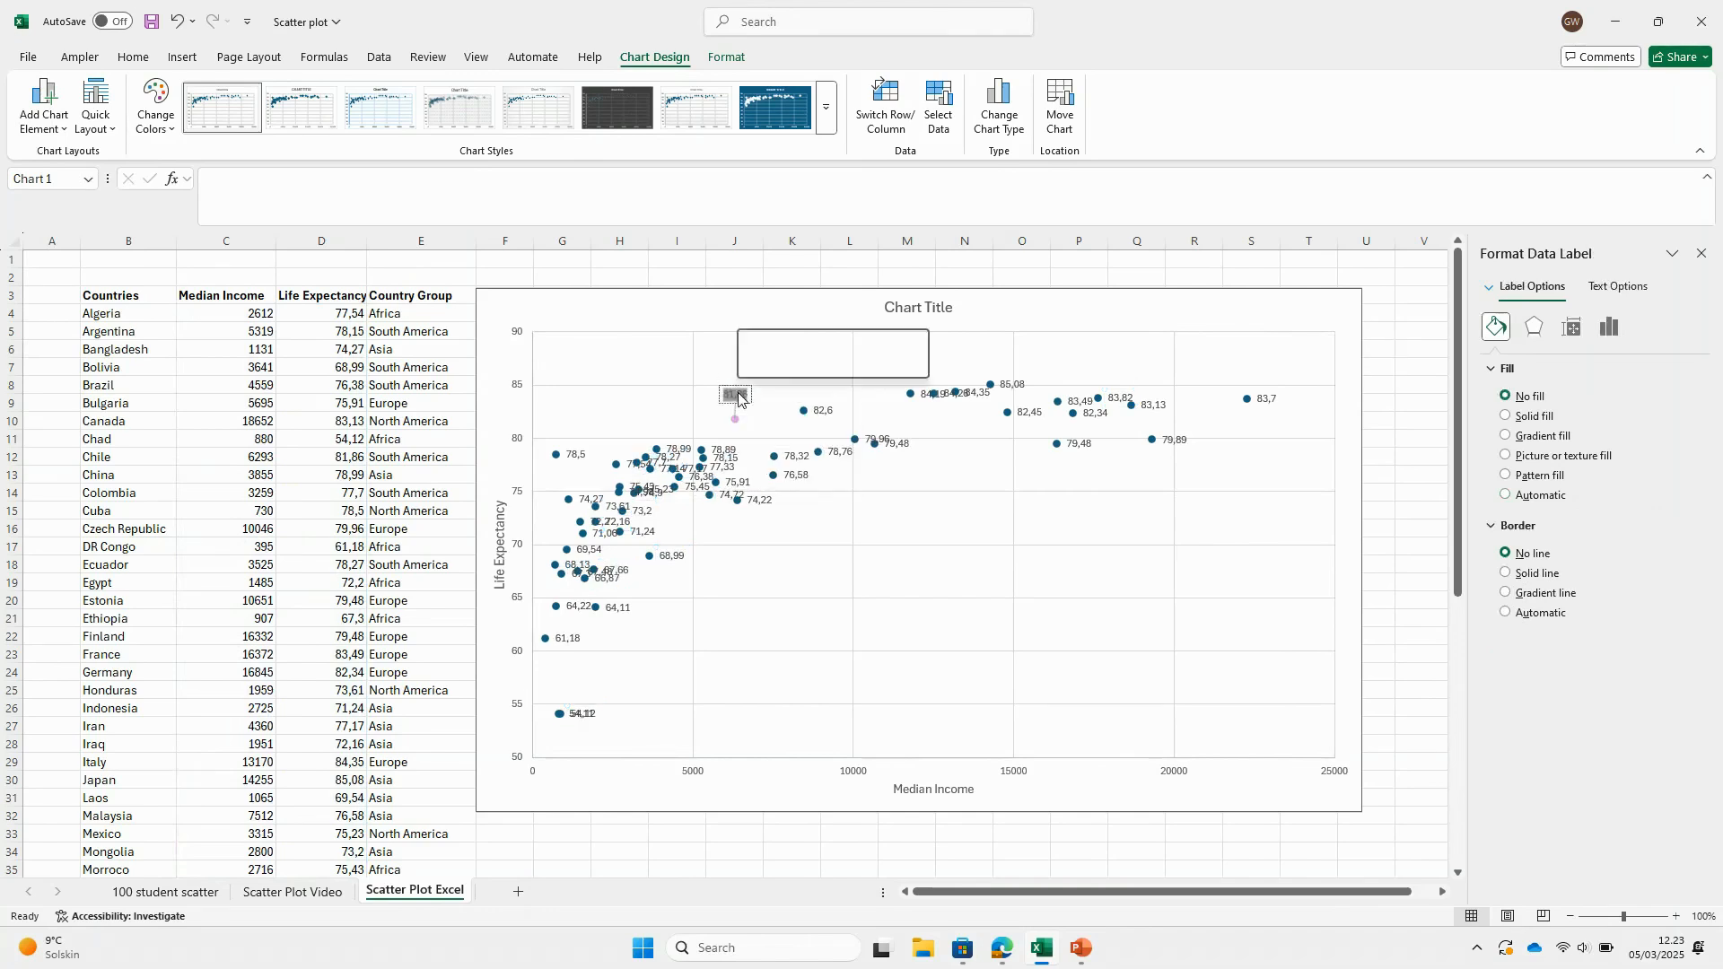
key(Delete)
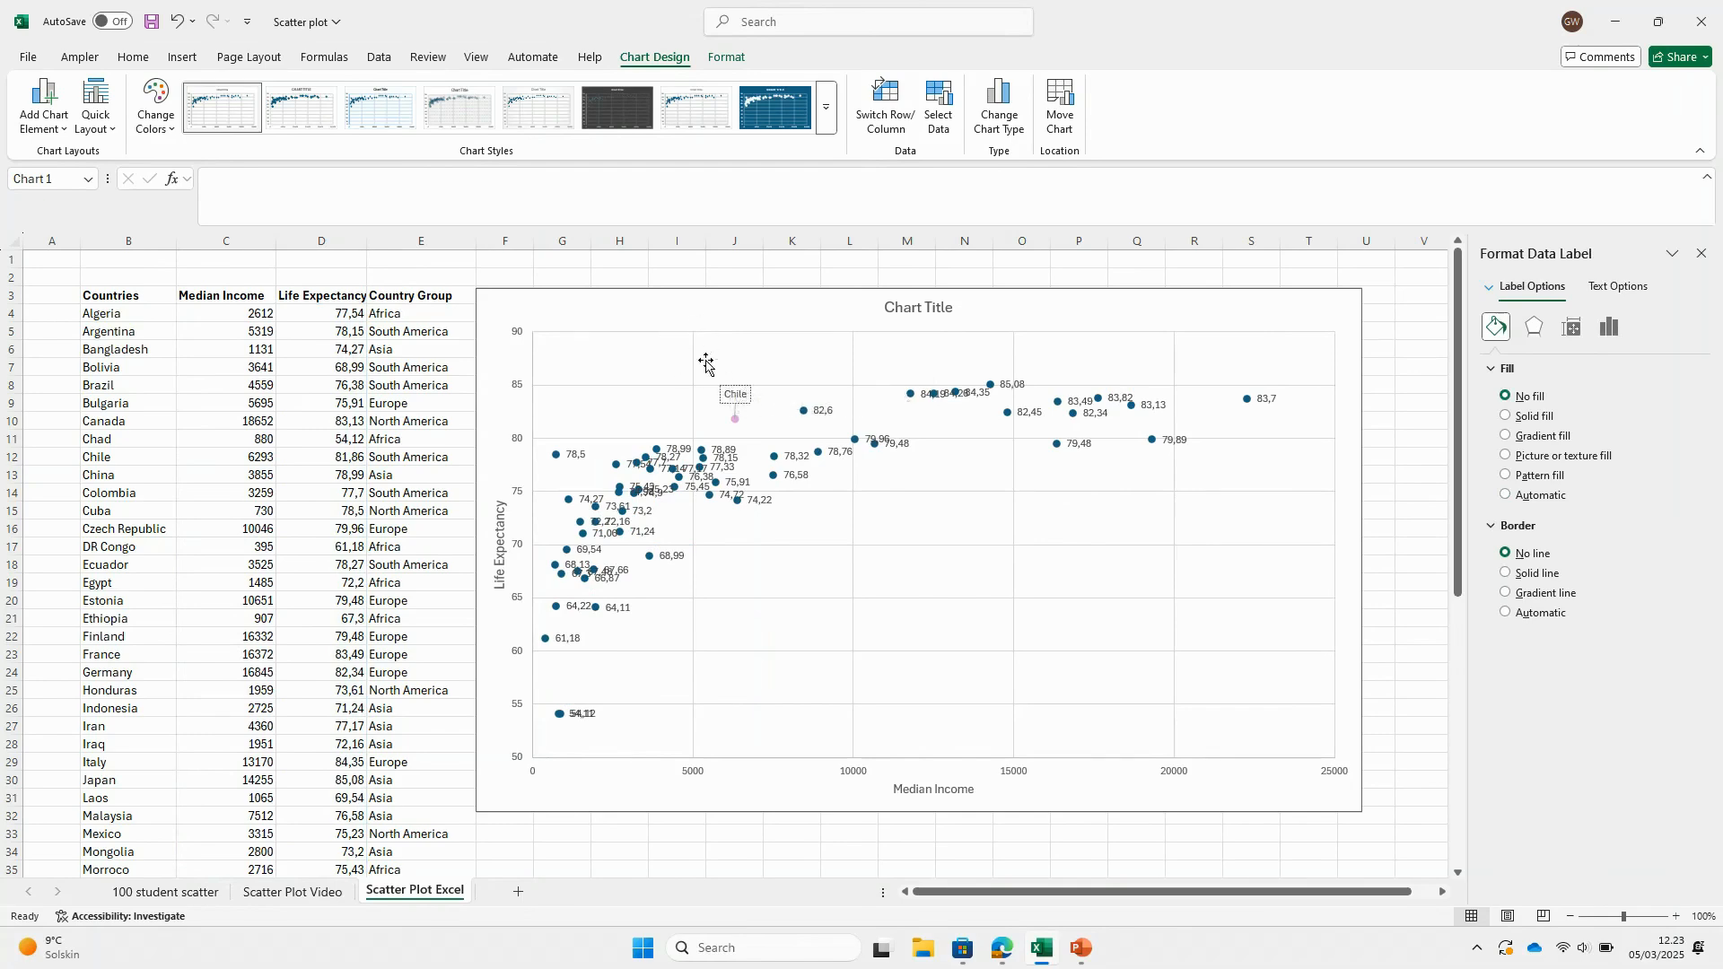
- Make the Chile data label's text bold
double_click(739, 394)
click(754, 366)
click(864, 531)
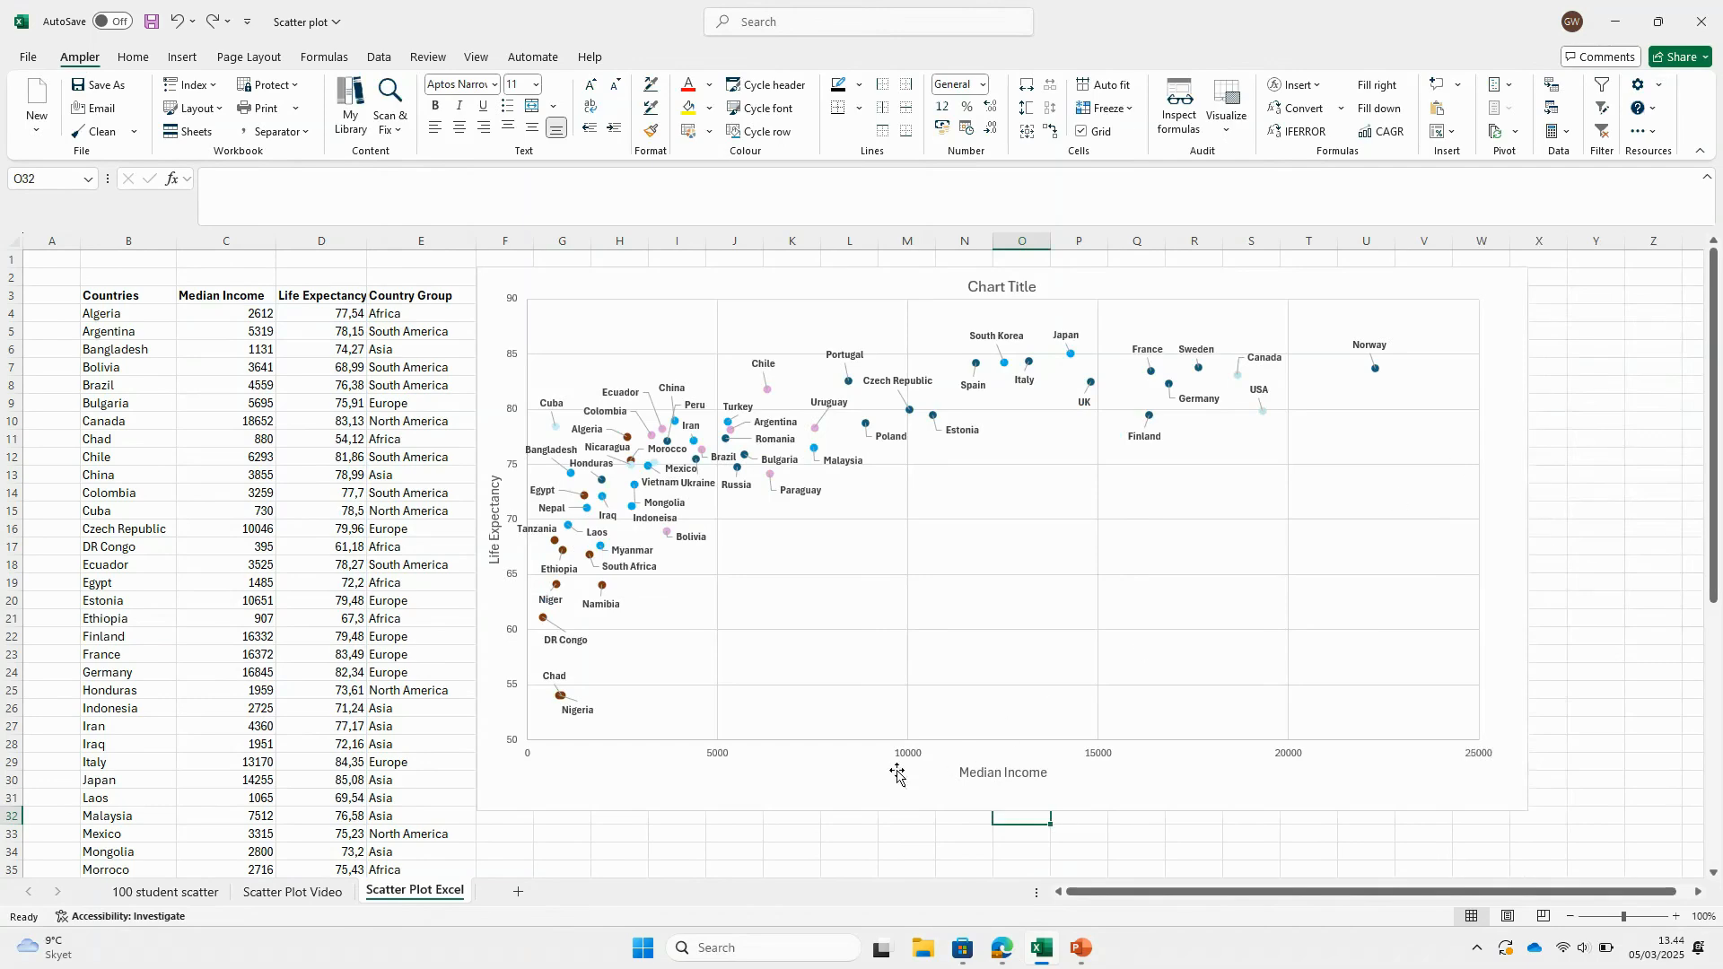
- Set the font size of the horizontal axis numbers to 10
click(905, 760)
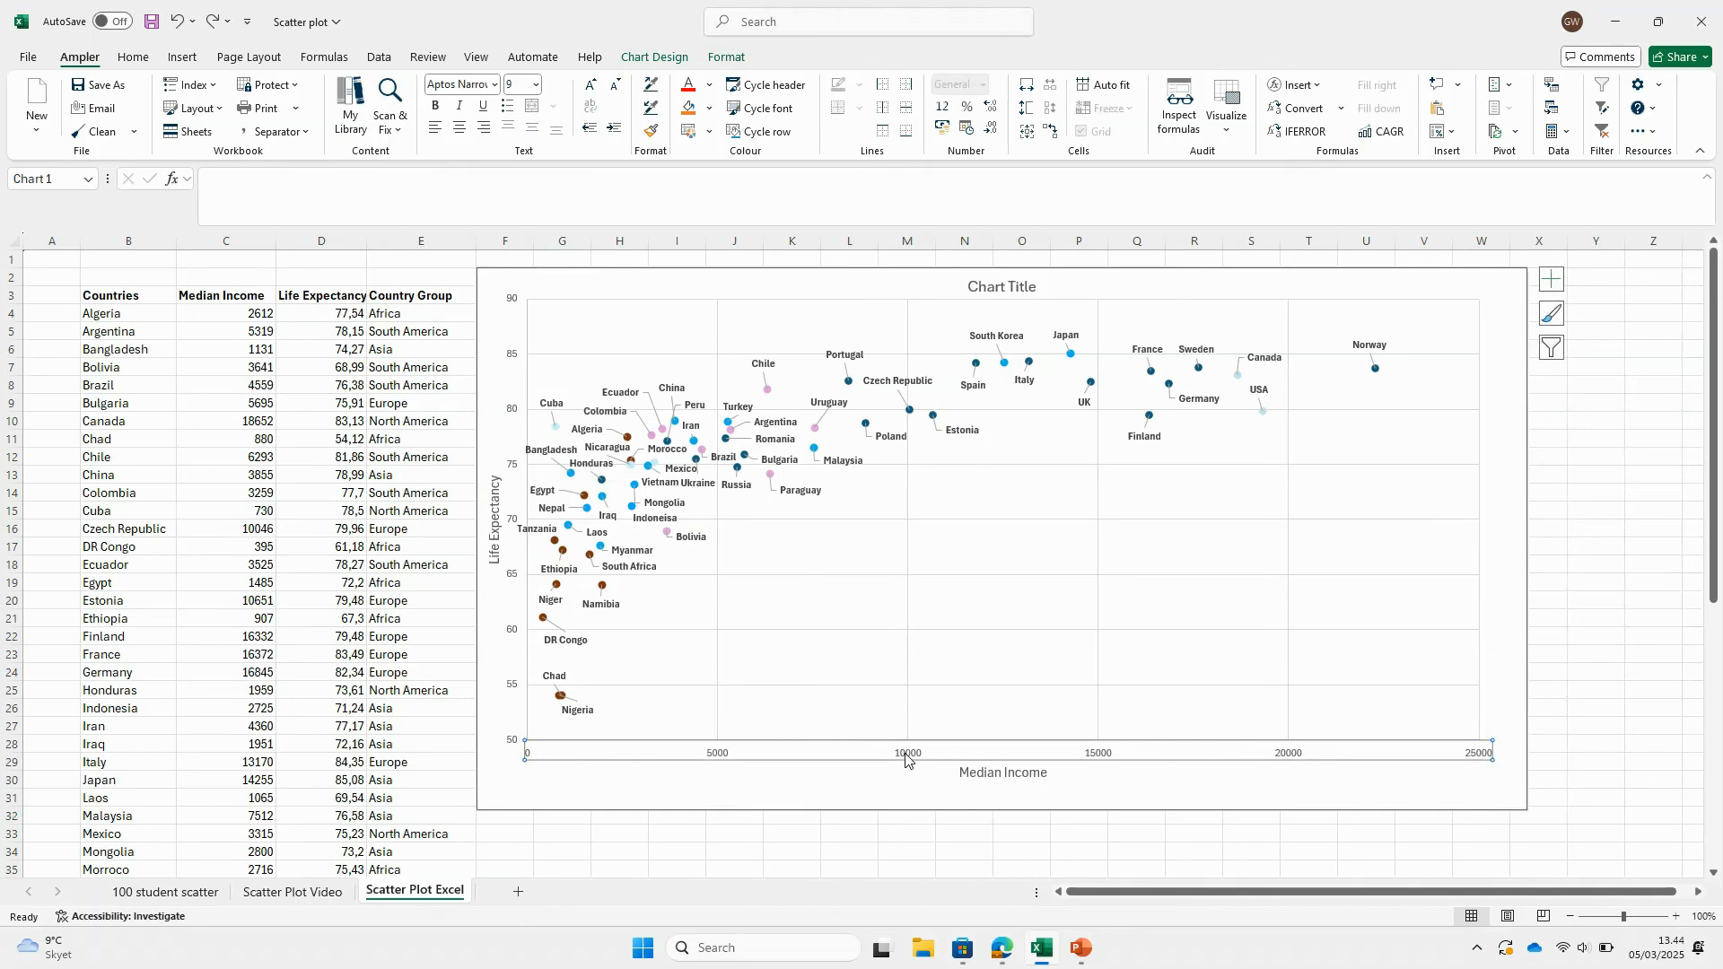
right_click(905, 760)
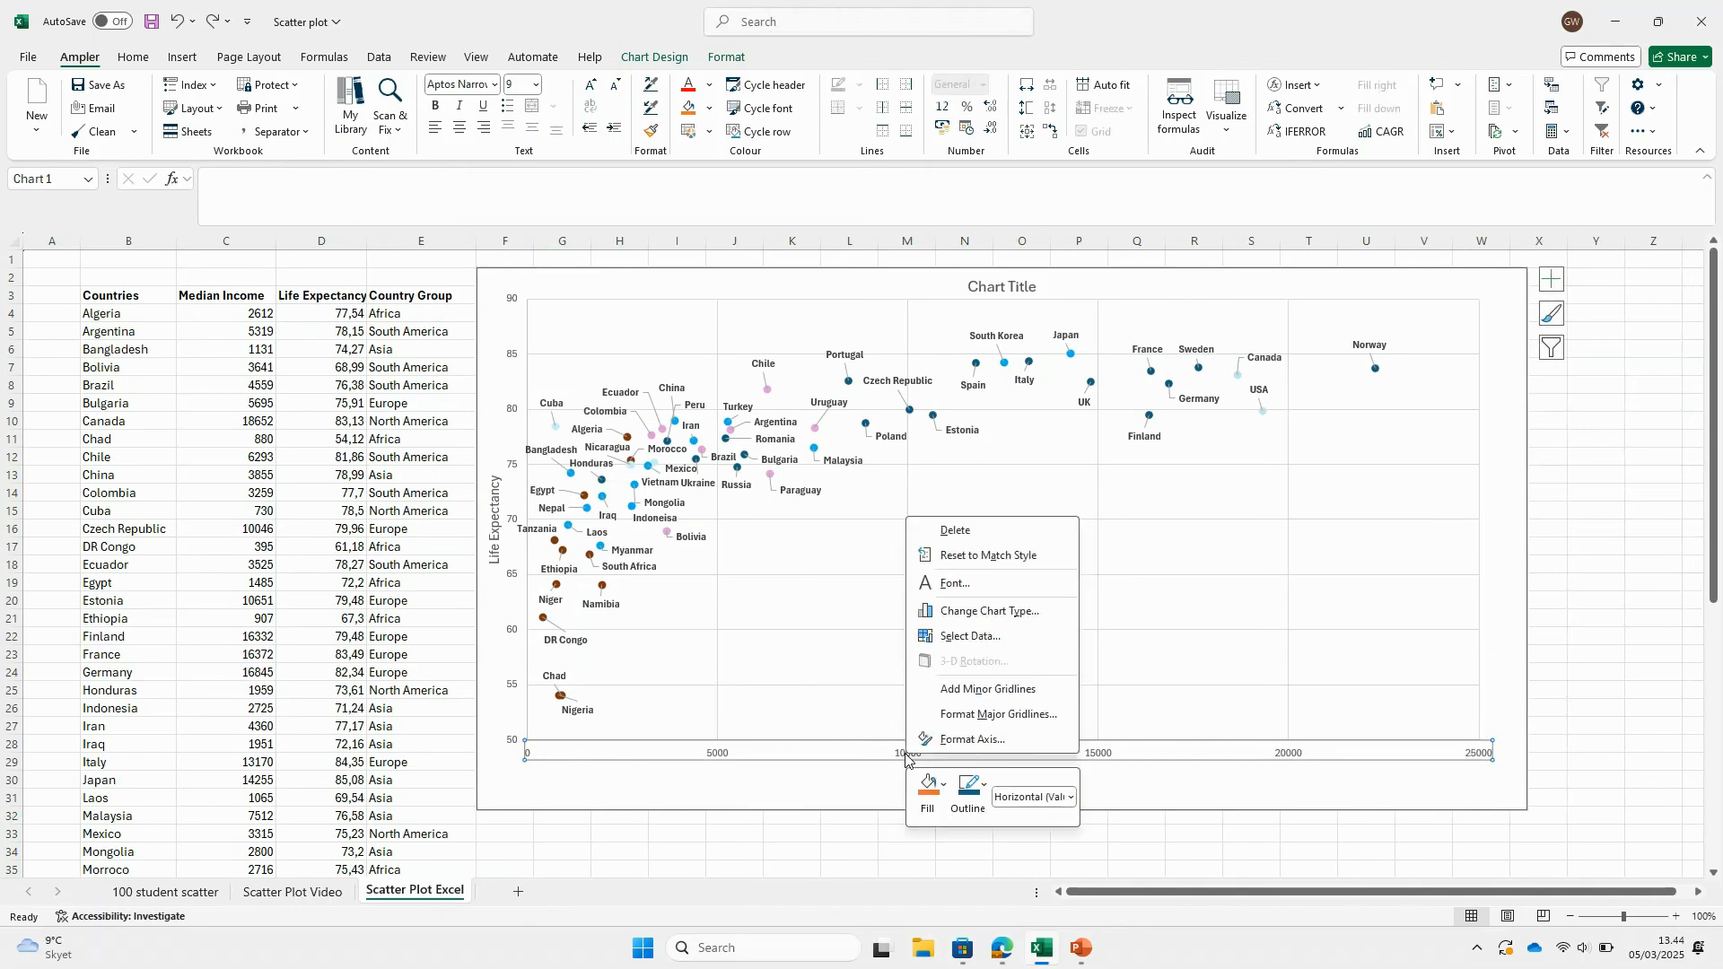
click(960, 584)
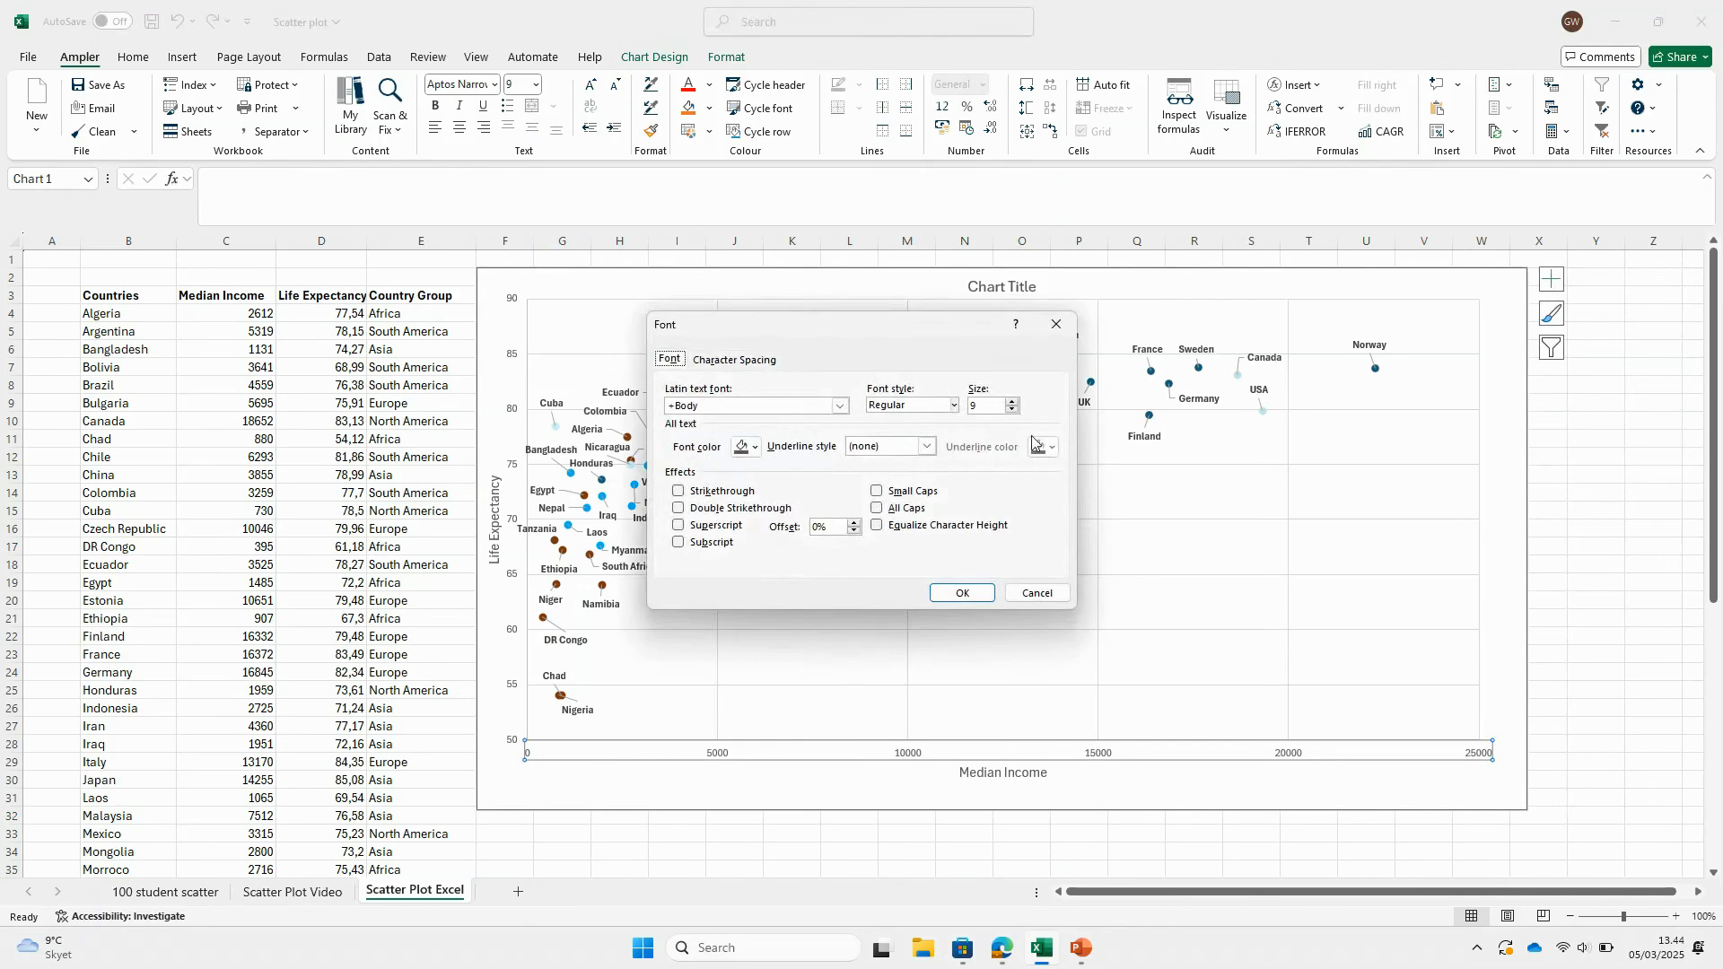
text(10)
click(961, 592)
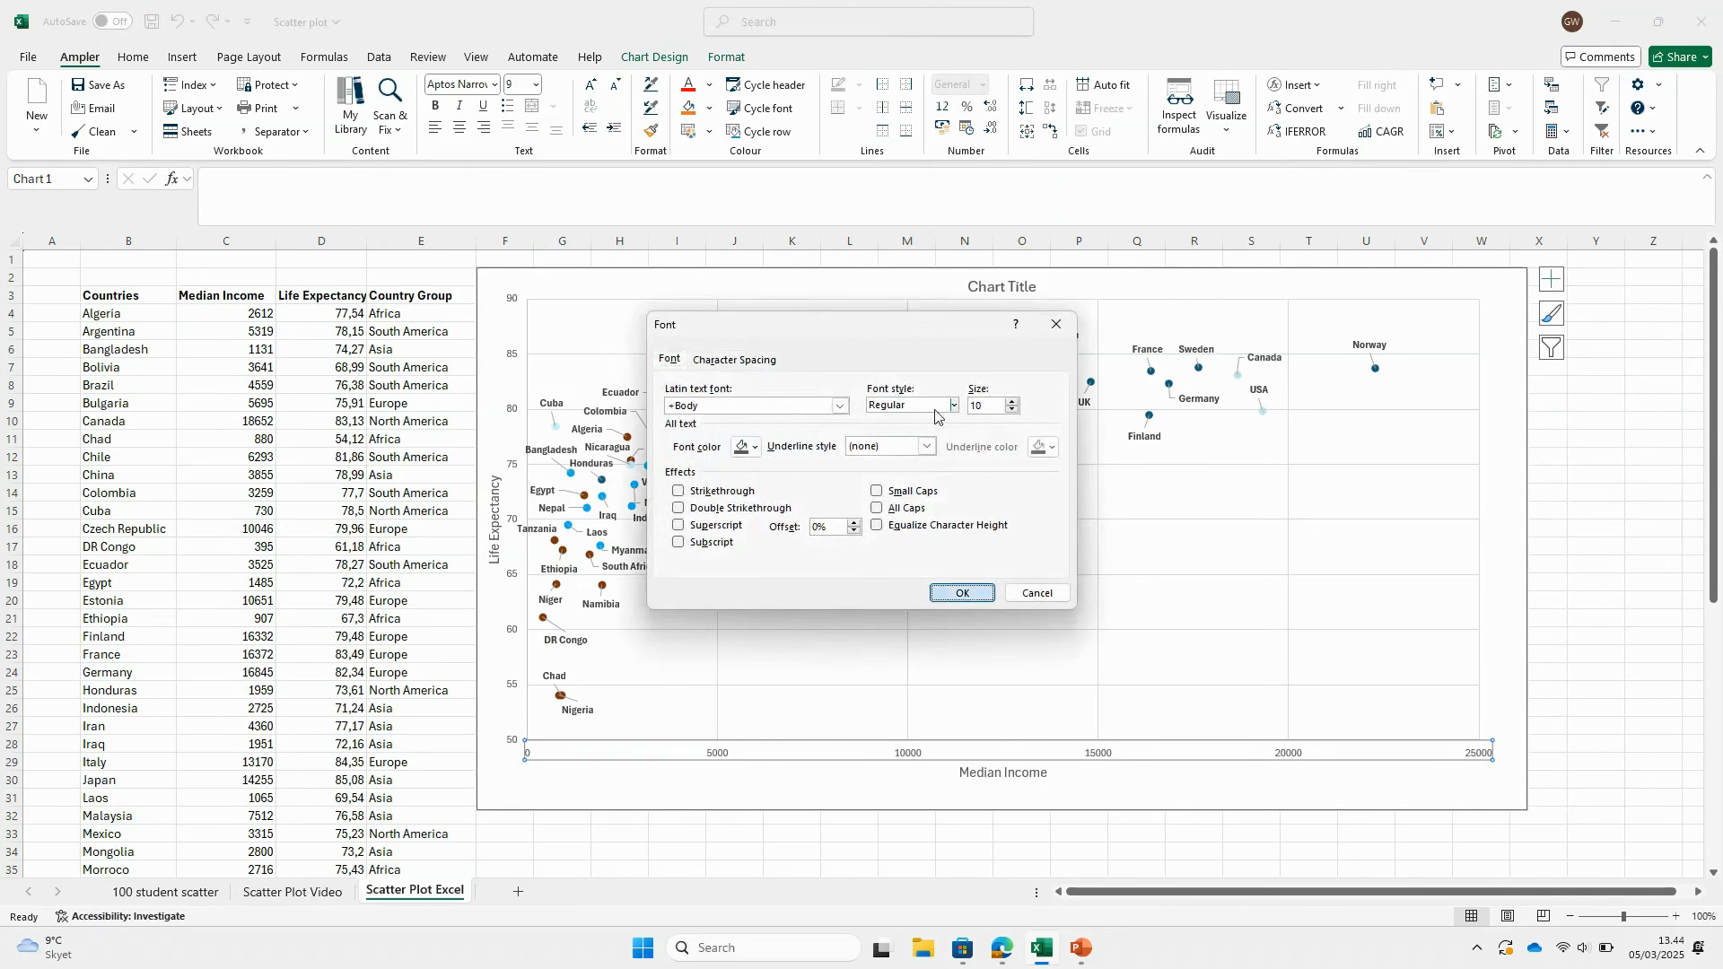
- Set the font size of the vertical axis numbers to 10
right_click(513, 520)
key(Escape)
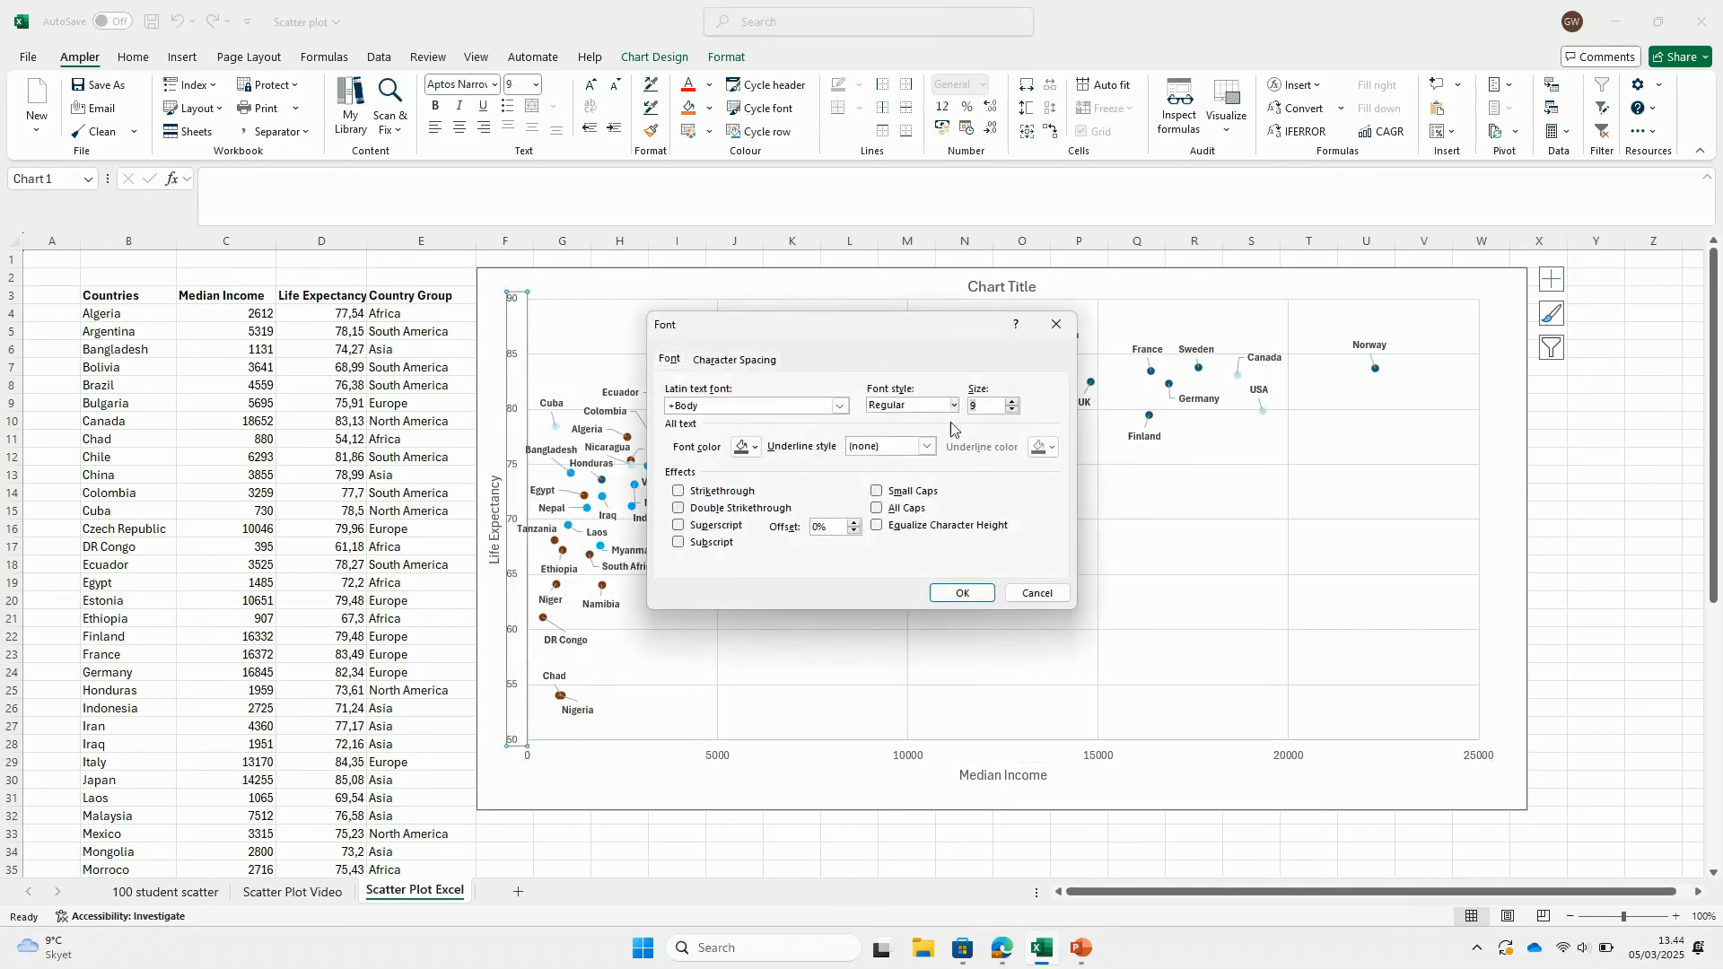
key(Return)
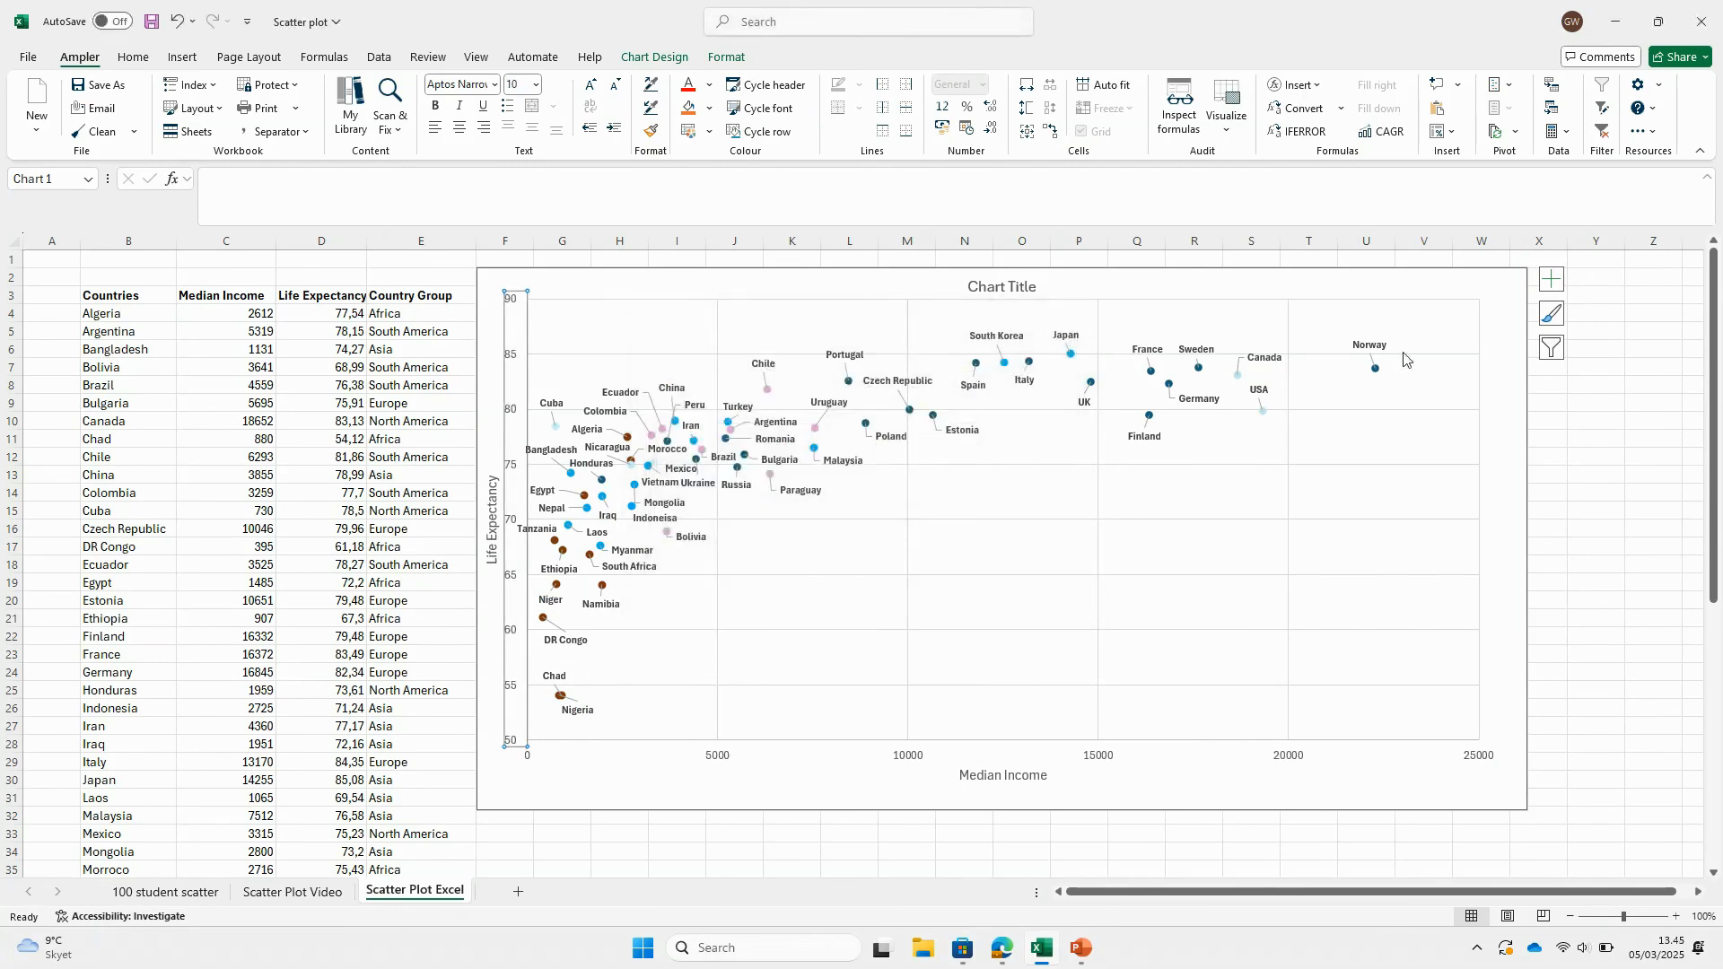
- Add a trendline to the scatter chart
click(1551, 279)
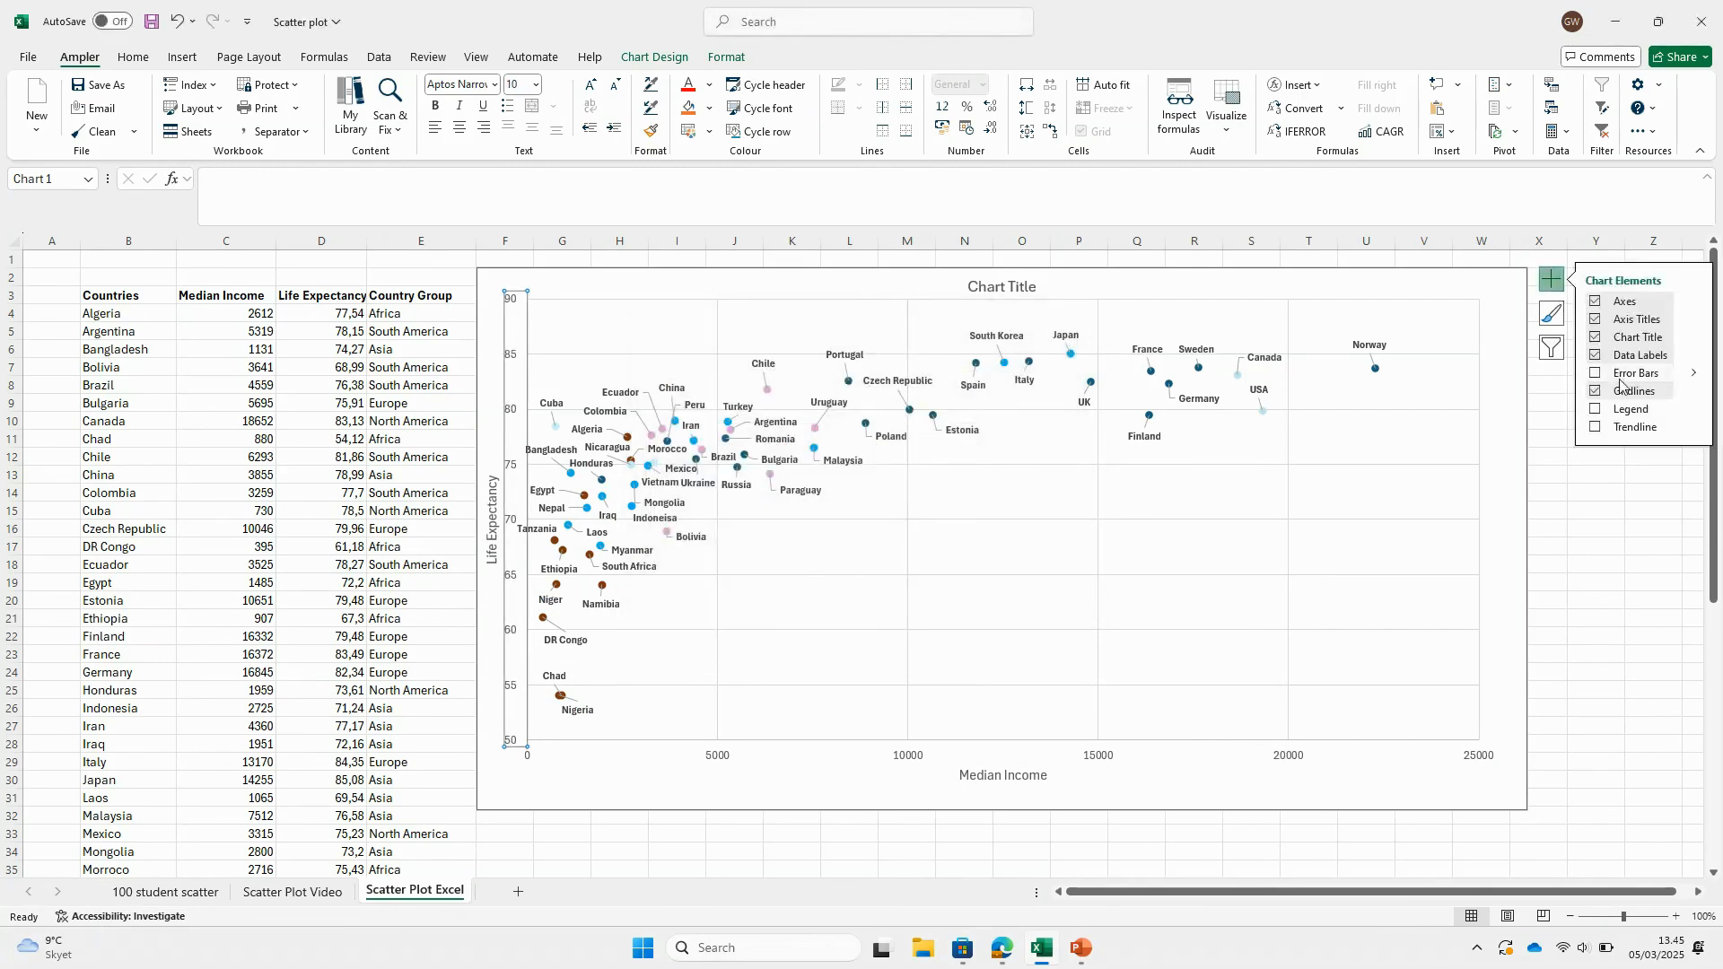
click(1595, 429)
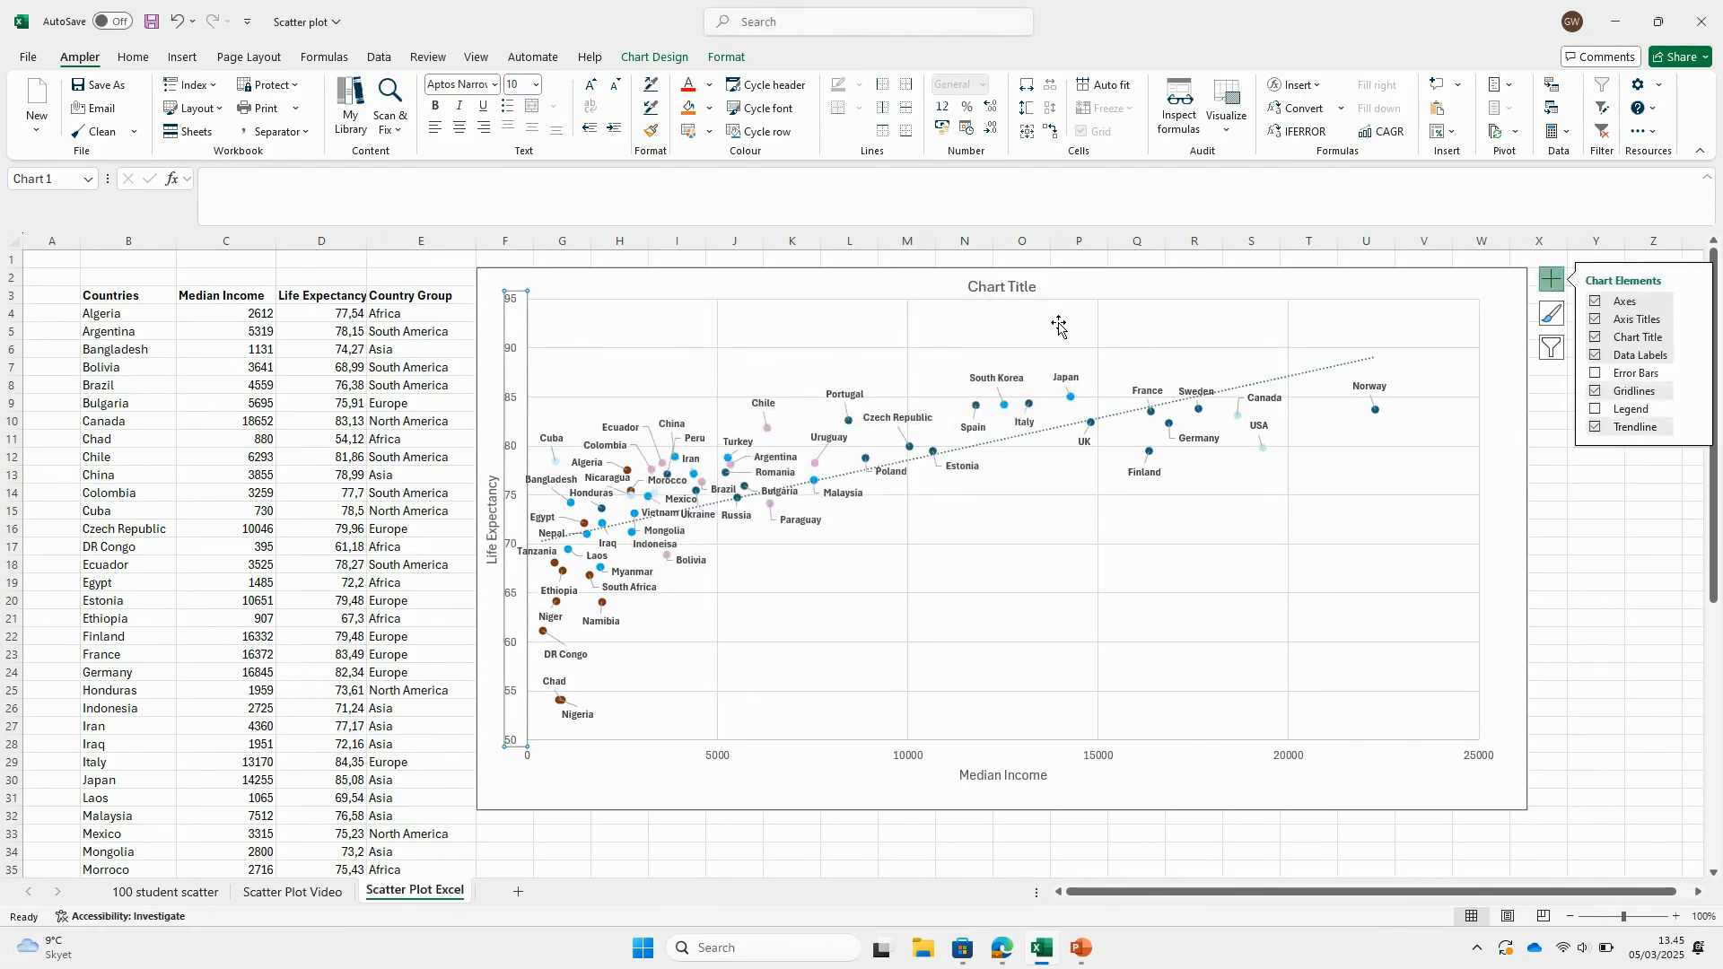
- Replace the placeholder chart title with "The Impact of Median Income on Life Expectancy"
double_click(985, 287)
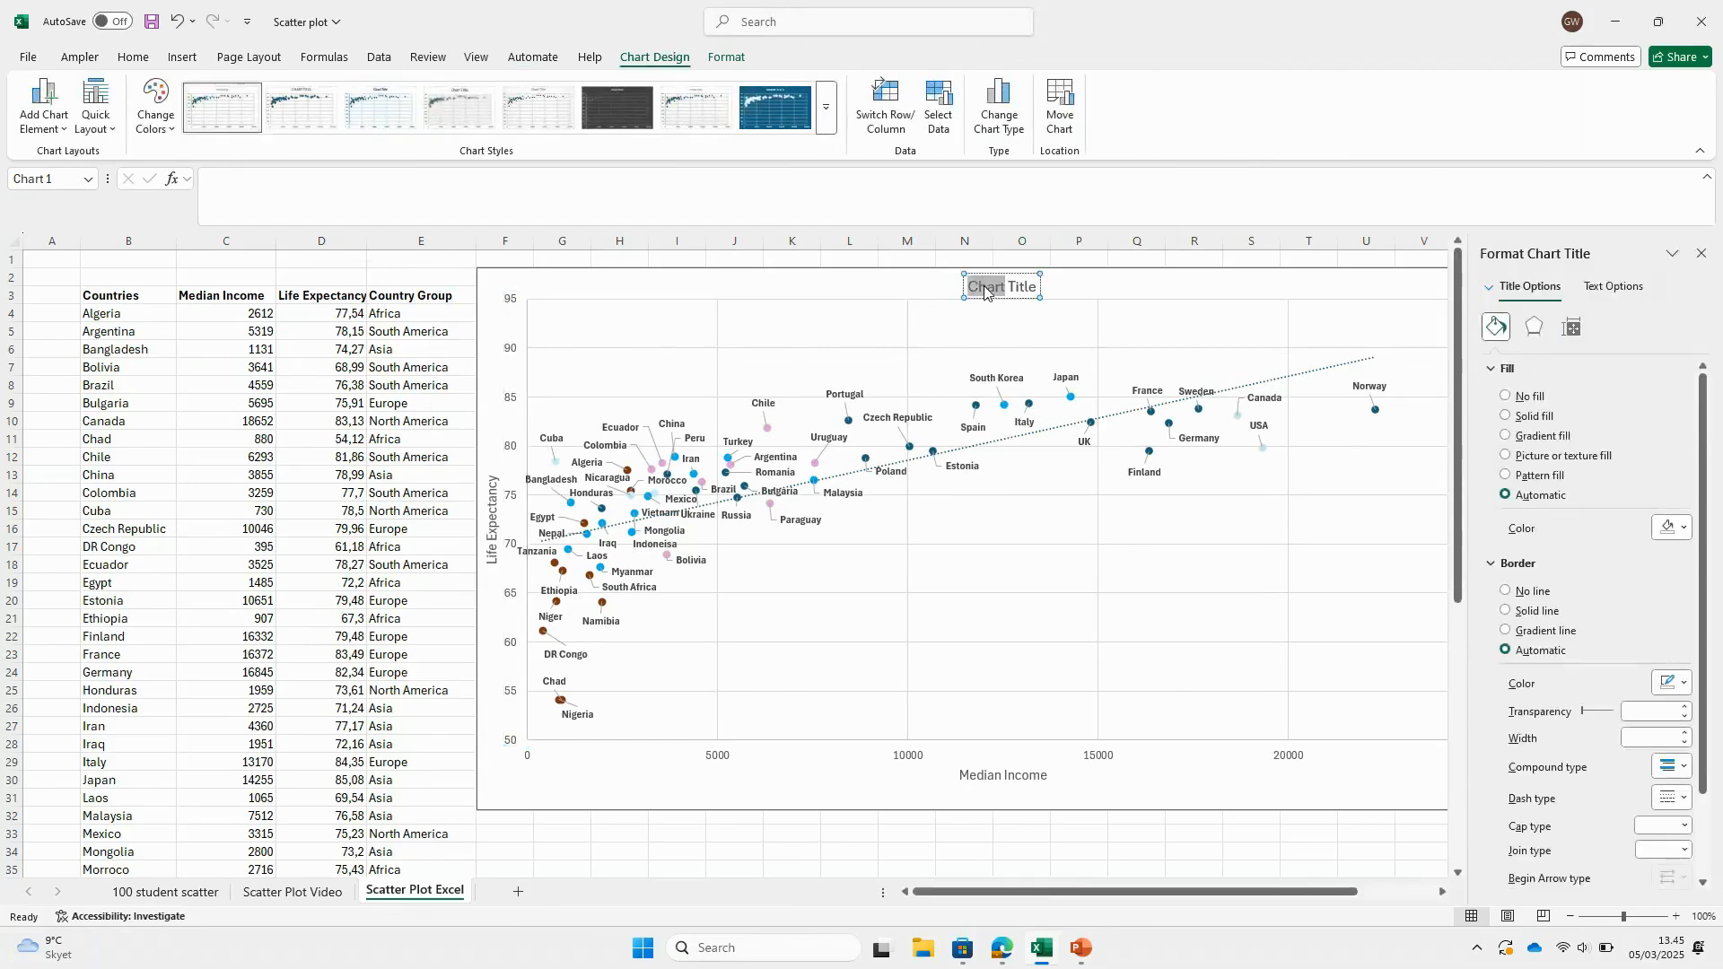
text(The)
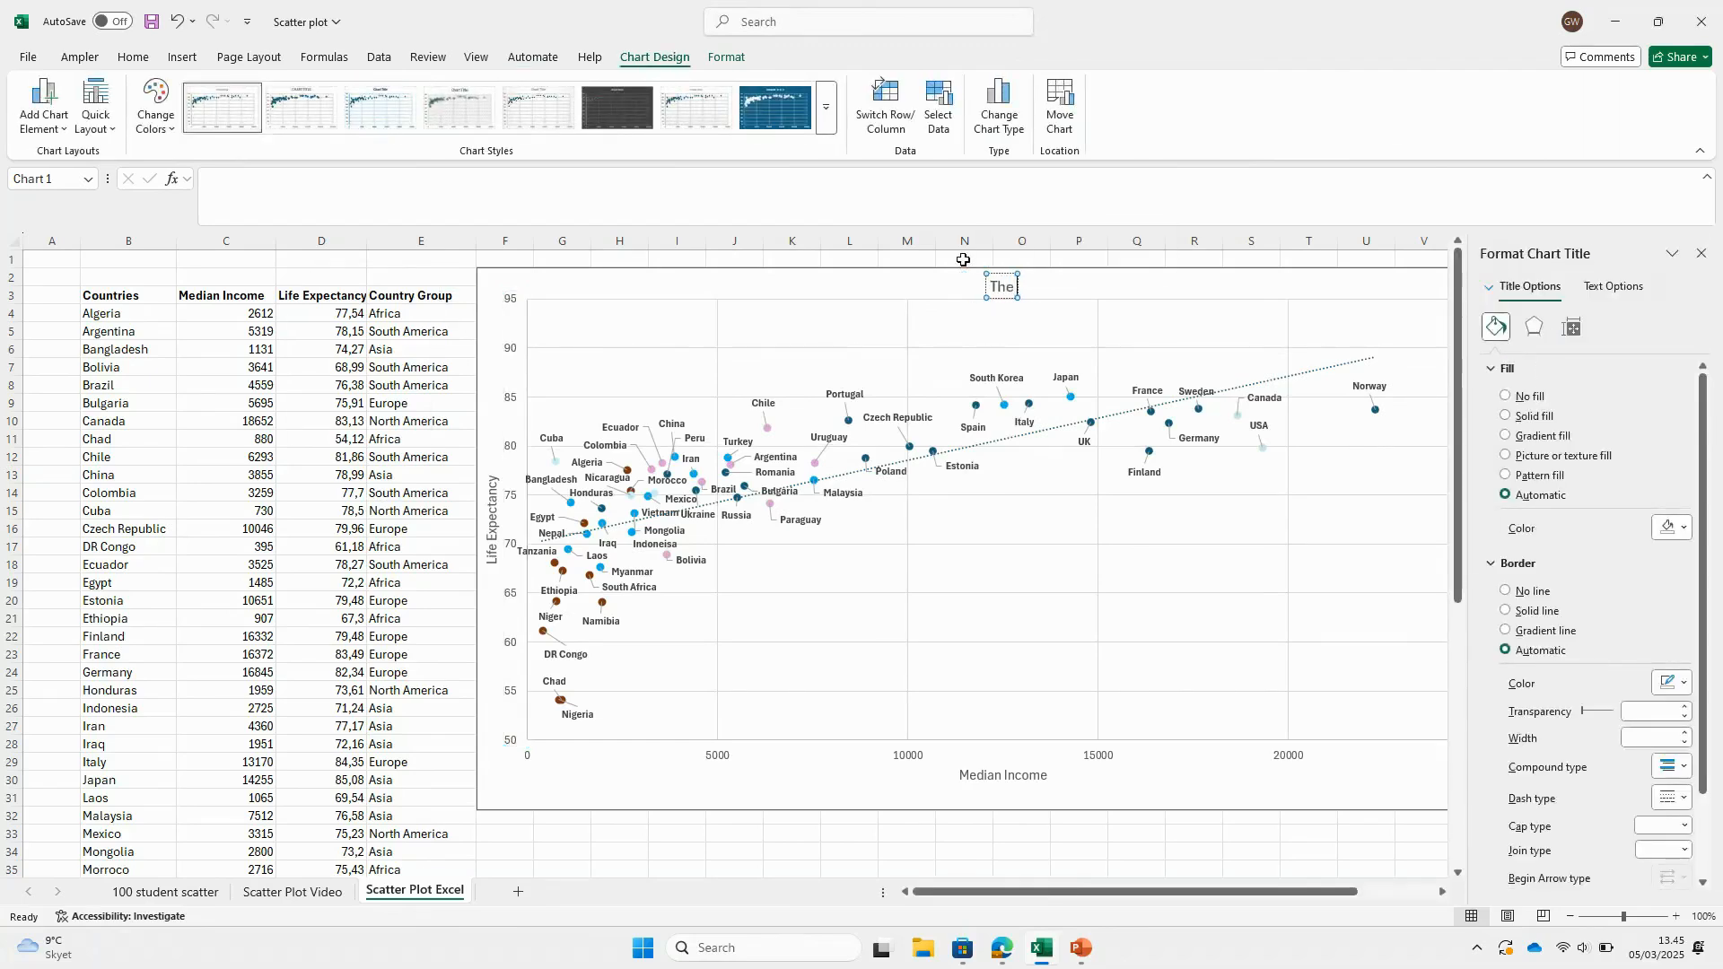
text( lmpac)
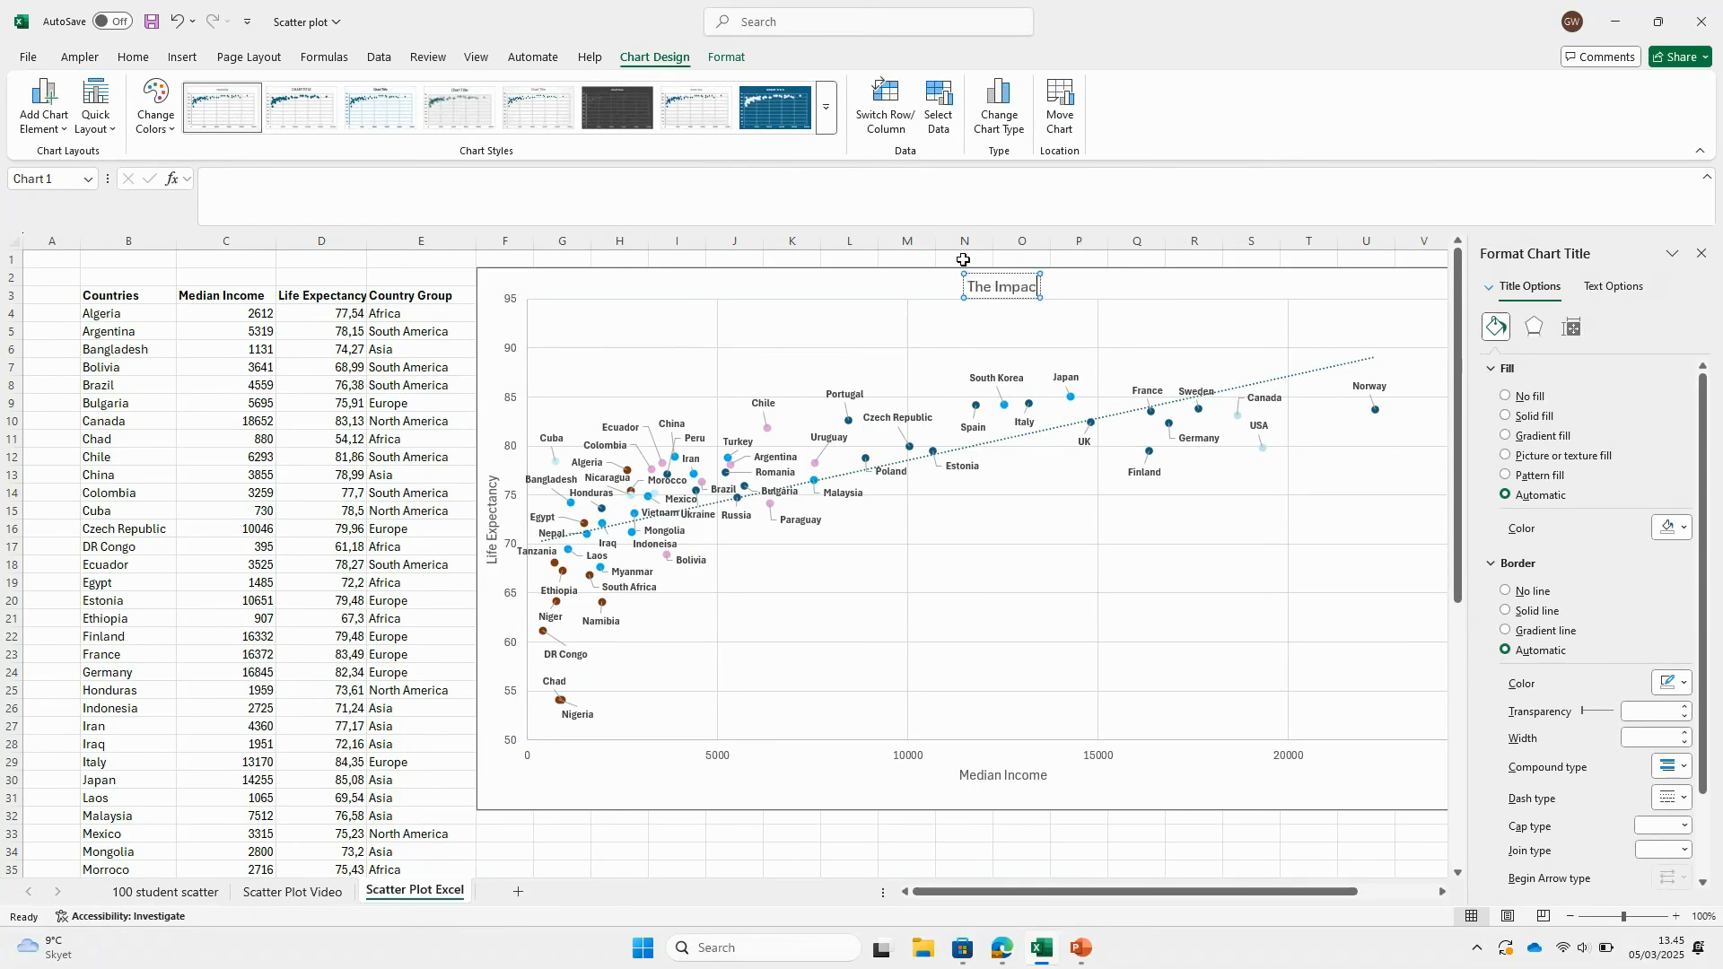
text(t of Median Income)
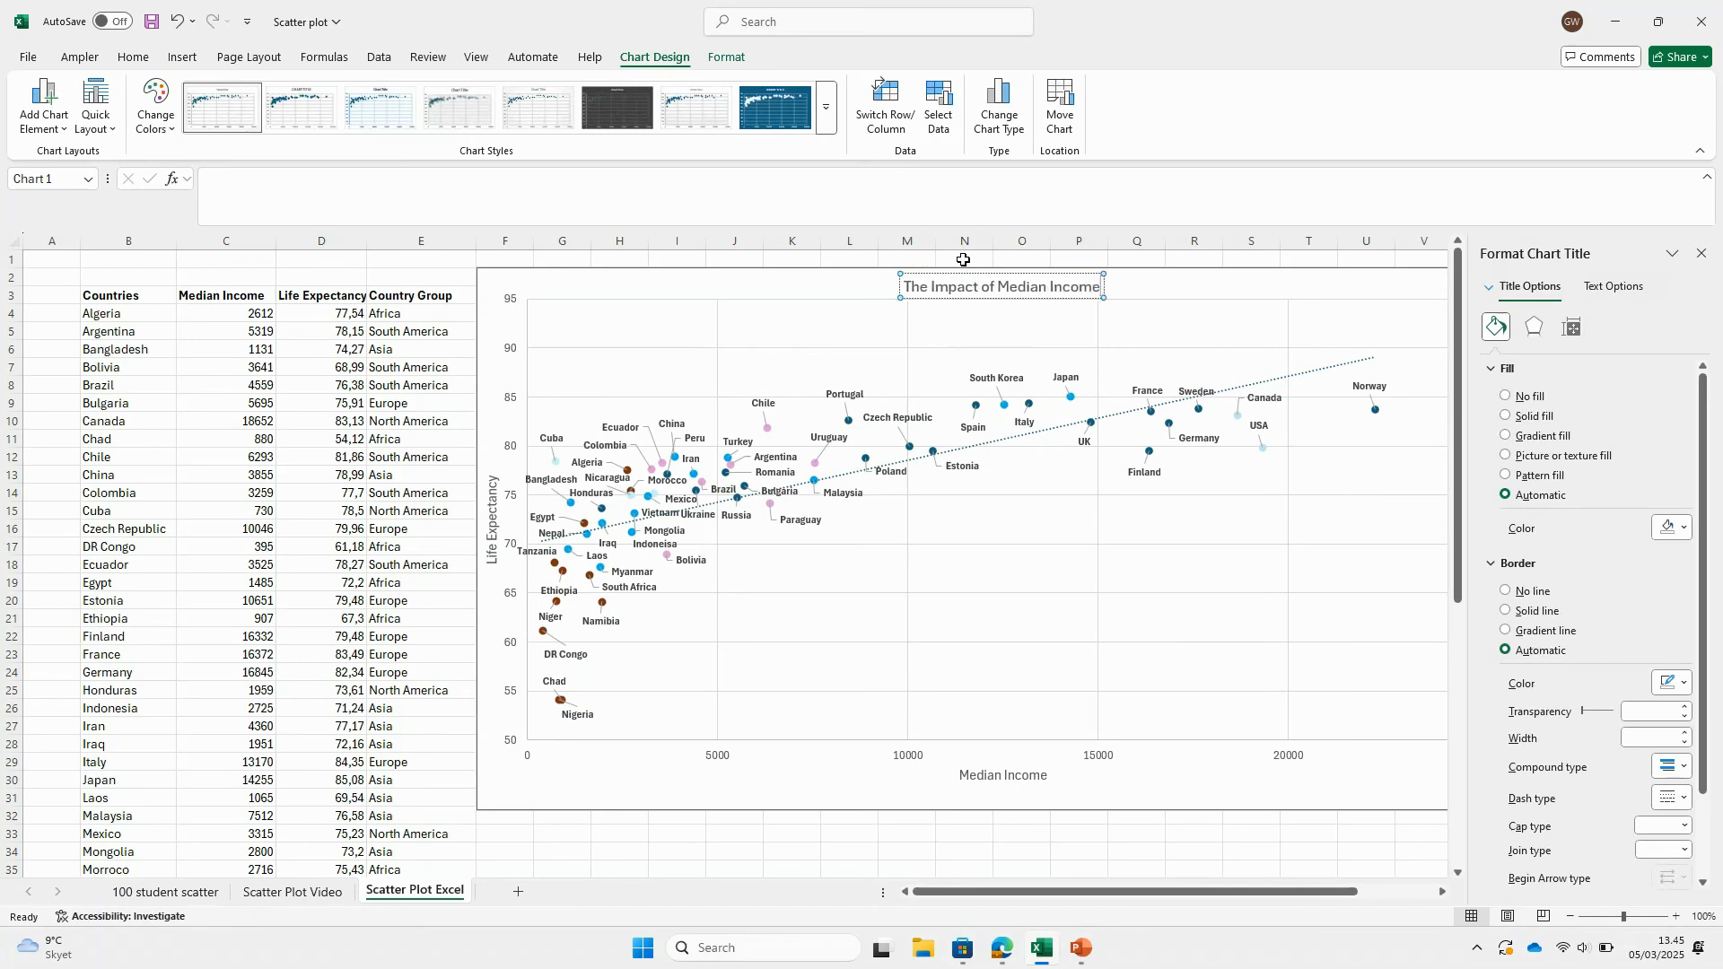
text( on Life)
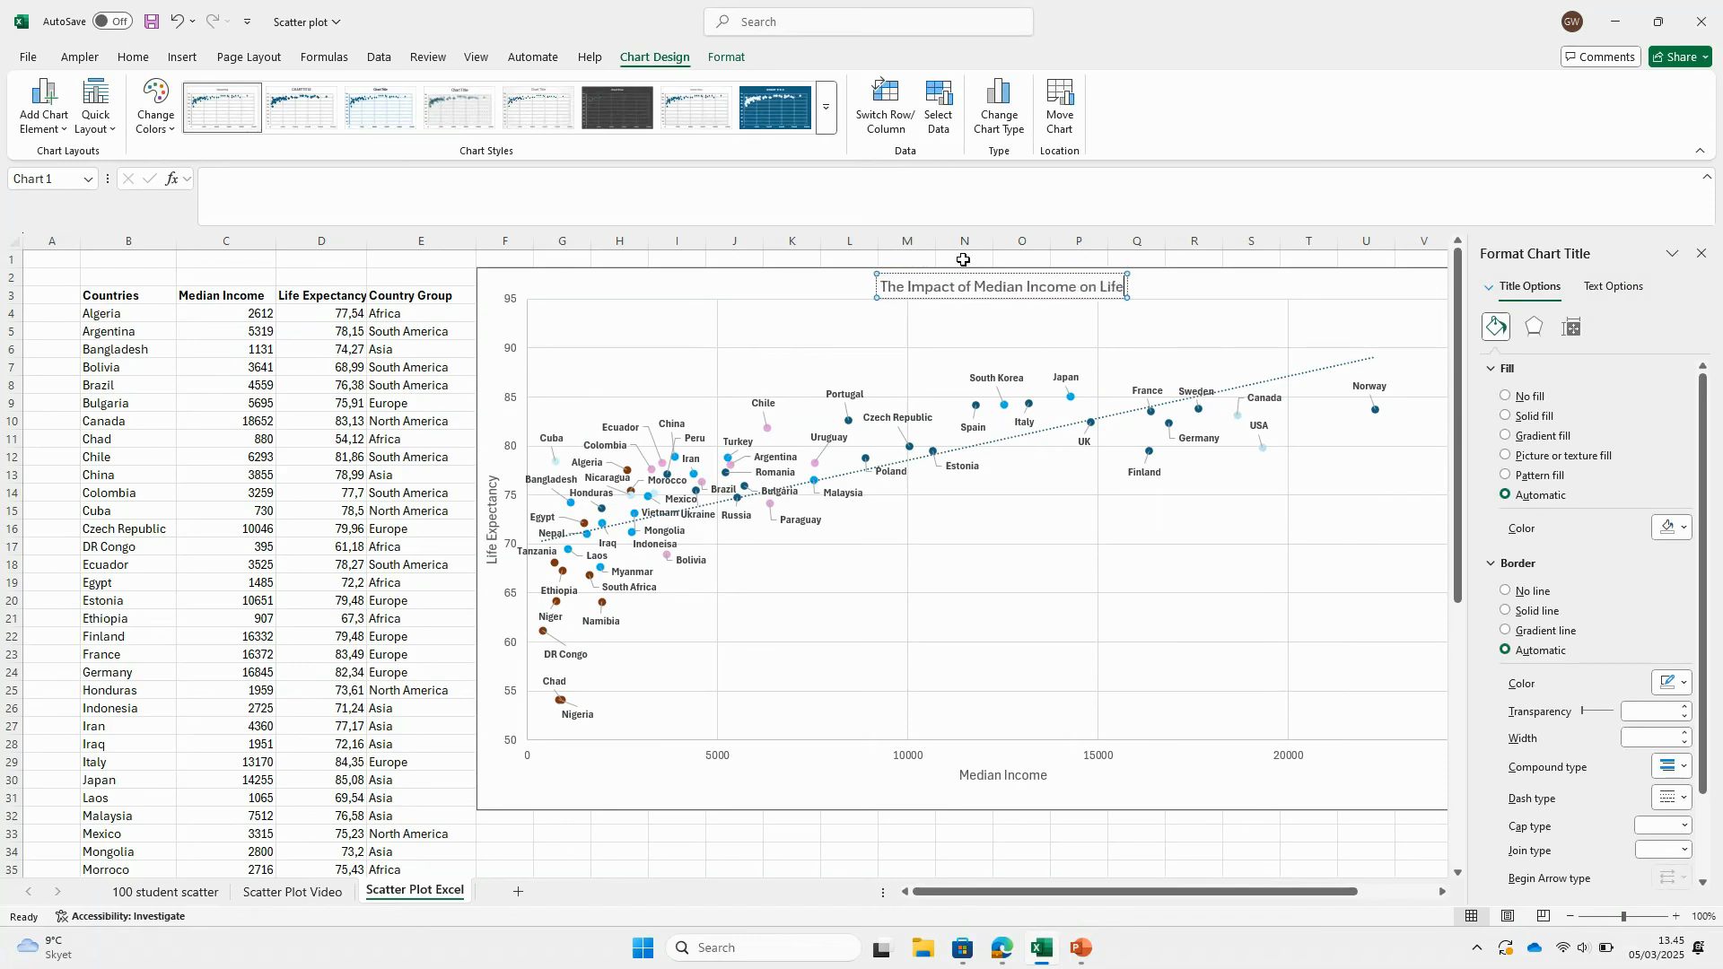
text( Expectancy)
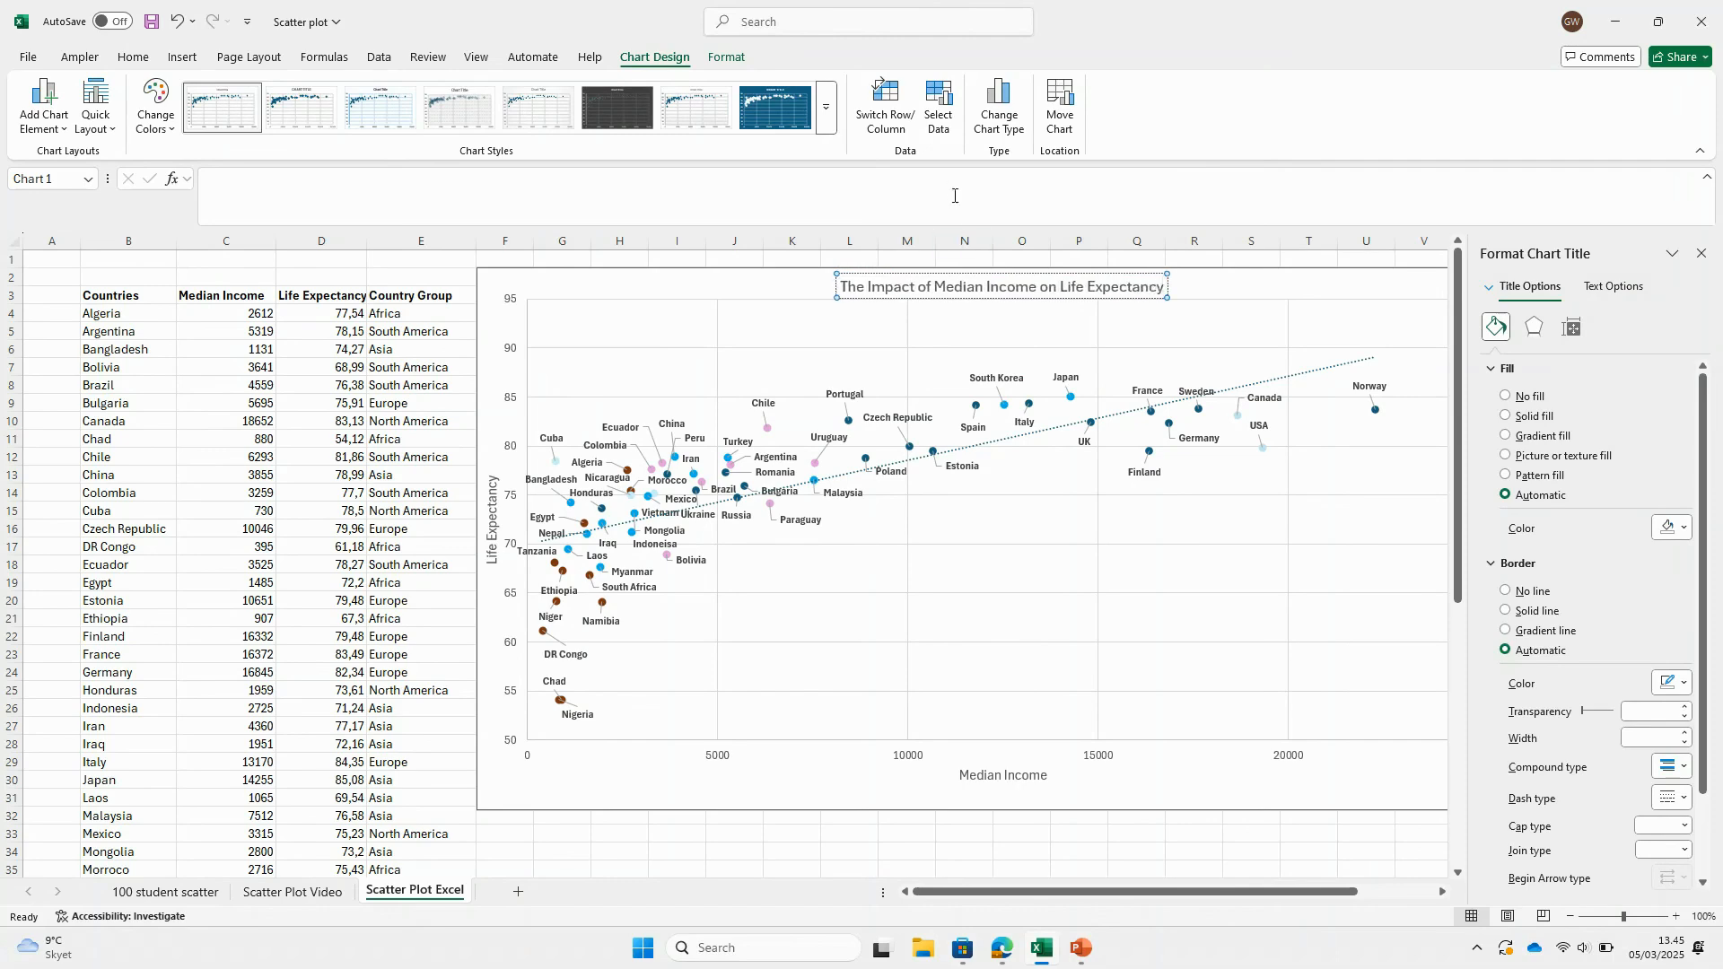
- Increase the font size of the whole chart title by two increments and make it bold
double_click(958, 288)
triple_click(993, 287)
click(1098, 236)
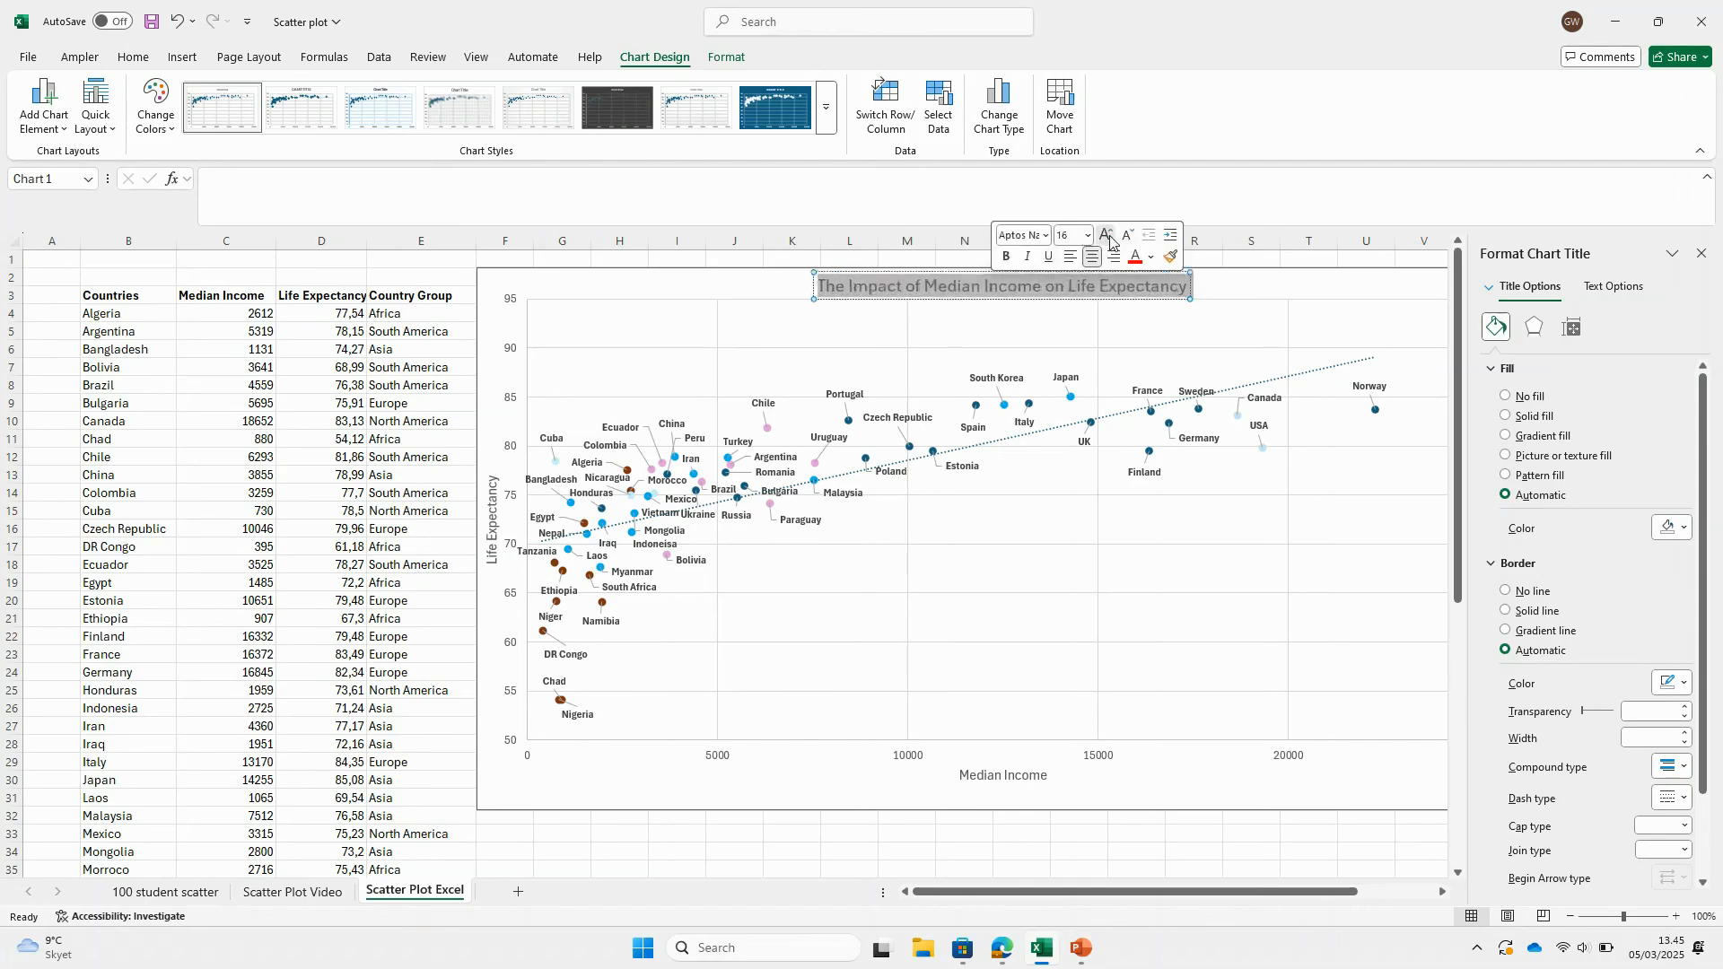
click(1097, 238)
click(1006, 257)
click(1046, 541)
click(879, 762)
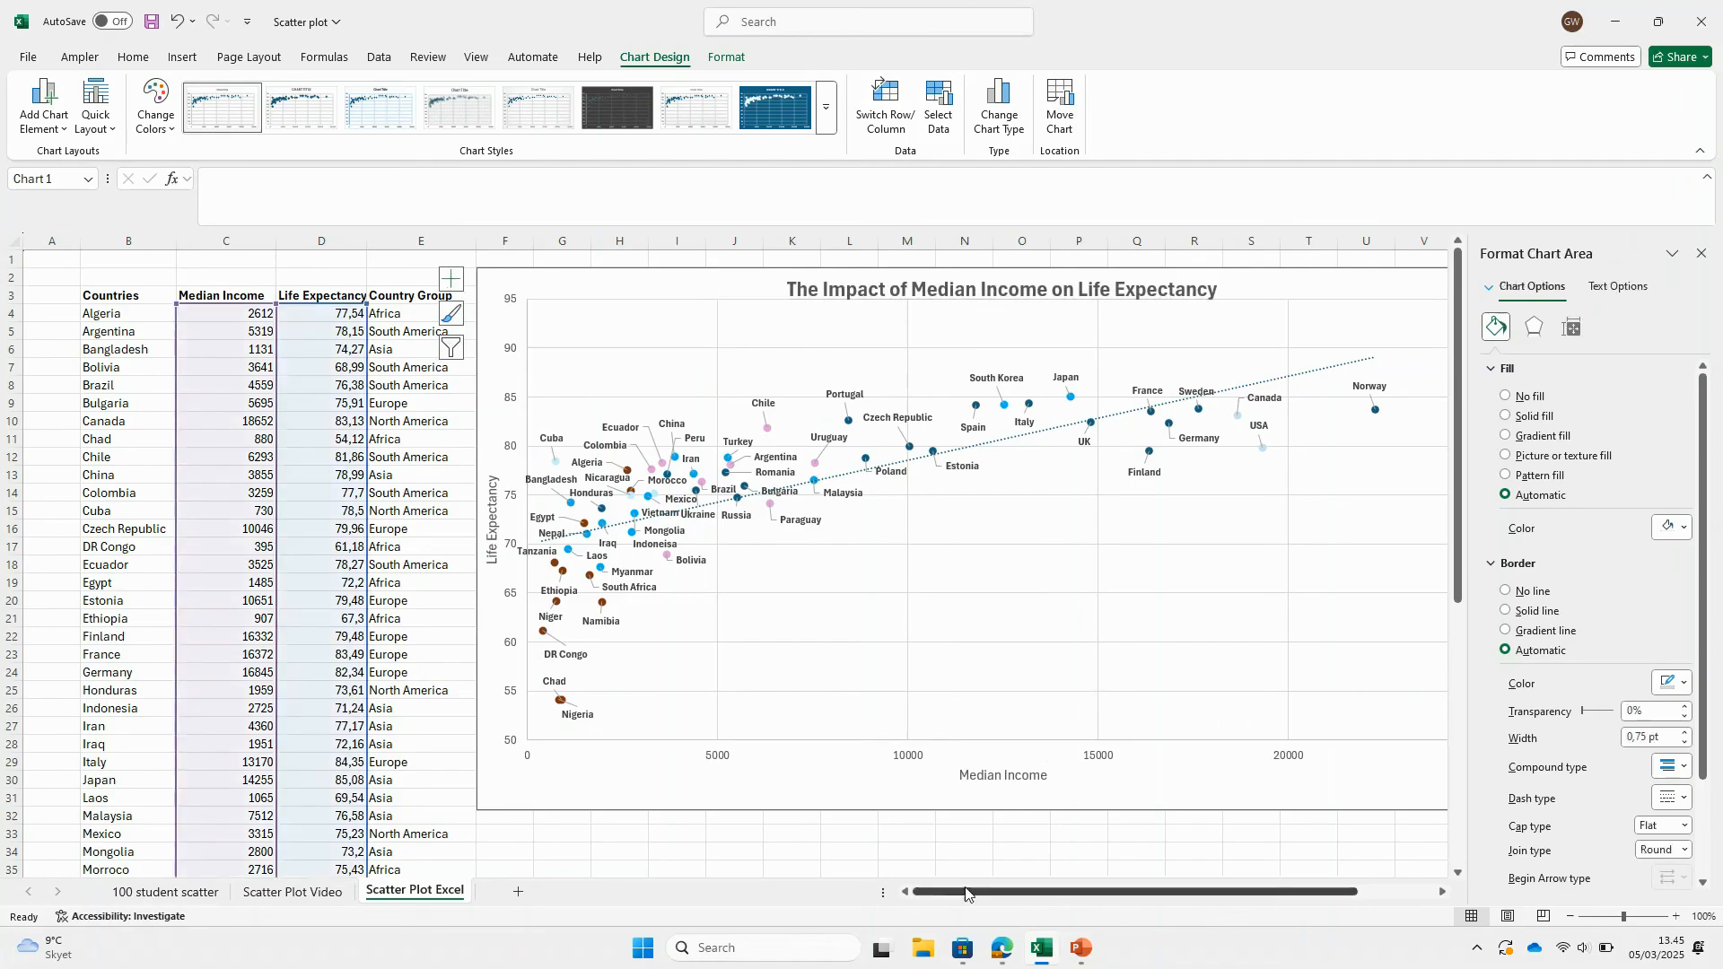